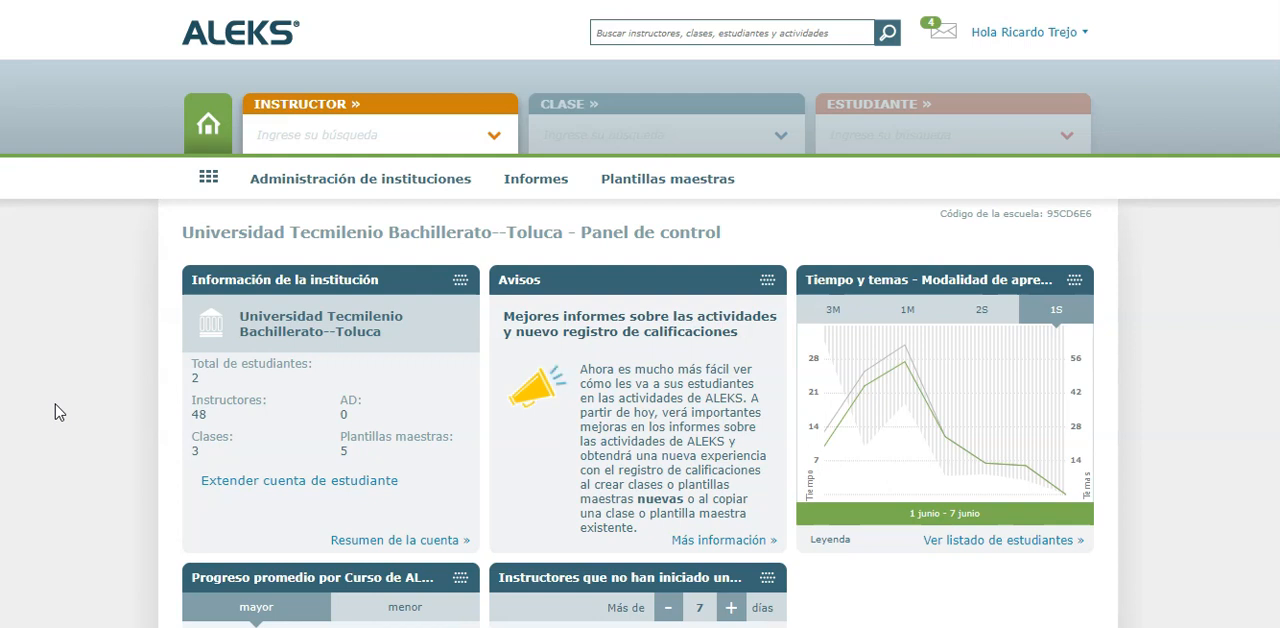
Look through the institution's instructor list, noting which accounts carry the administrator mark
left_click(492, 140)
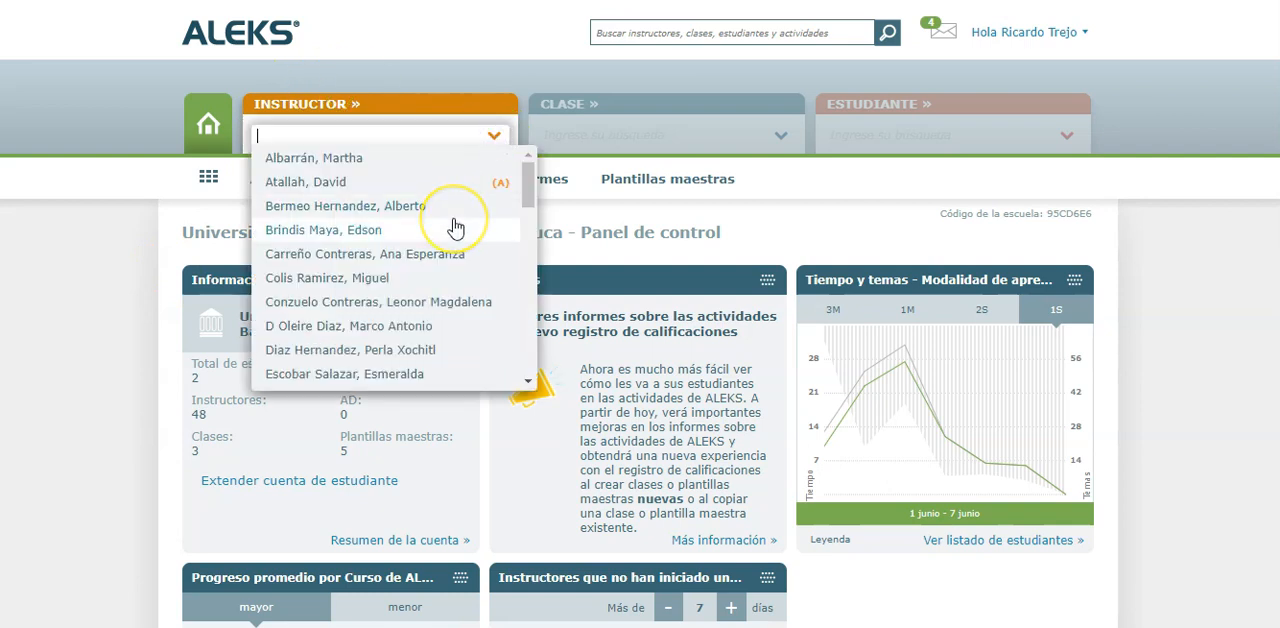
scroll(455, 228, "down", 5)
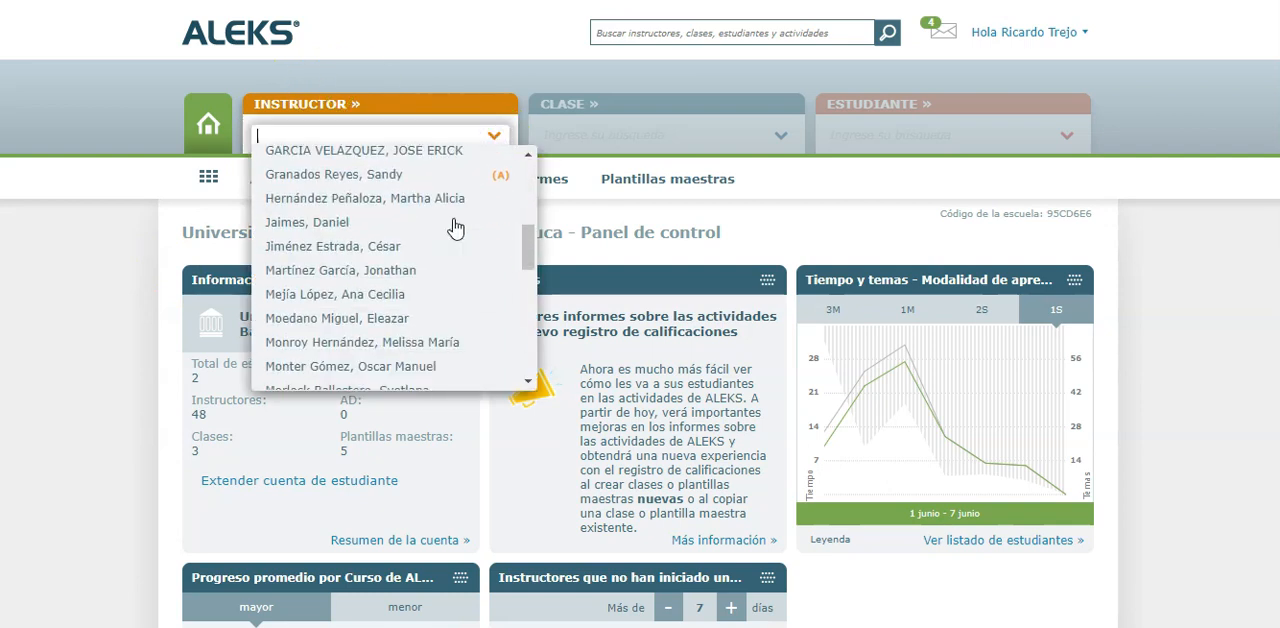
scroll(455, 228, "down", 6)
scroll(455, 228, "up", 12)
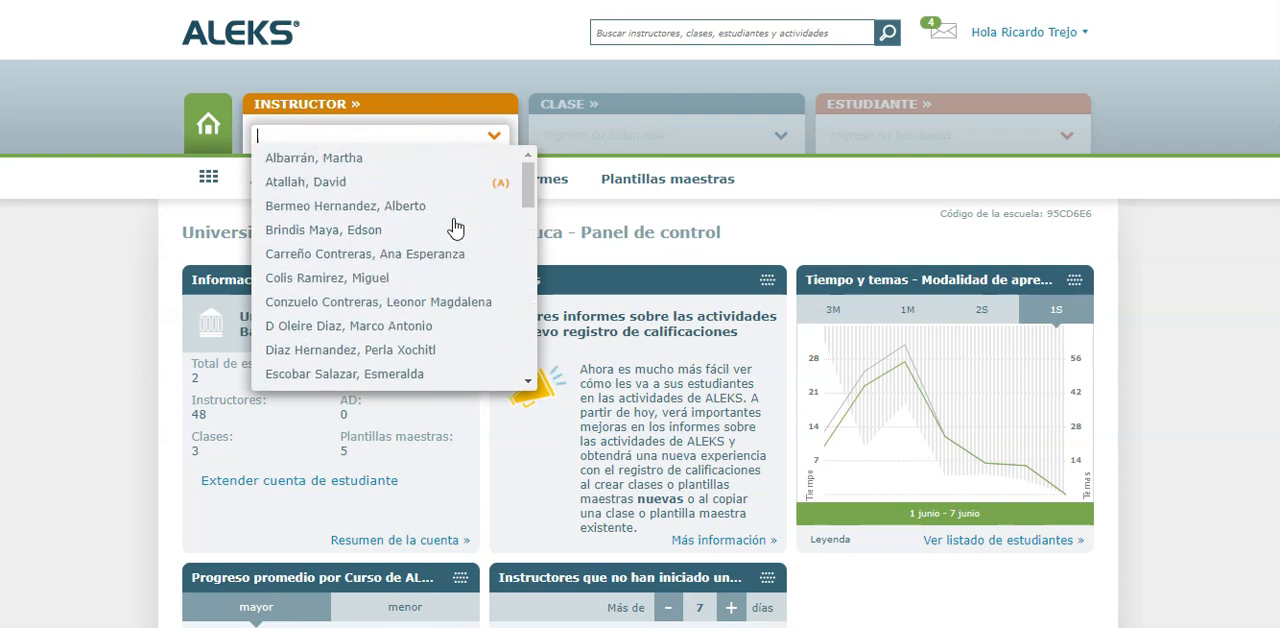
scroll(410, 217, "down", 1)
scroll(410, 217, "up", 1)
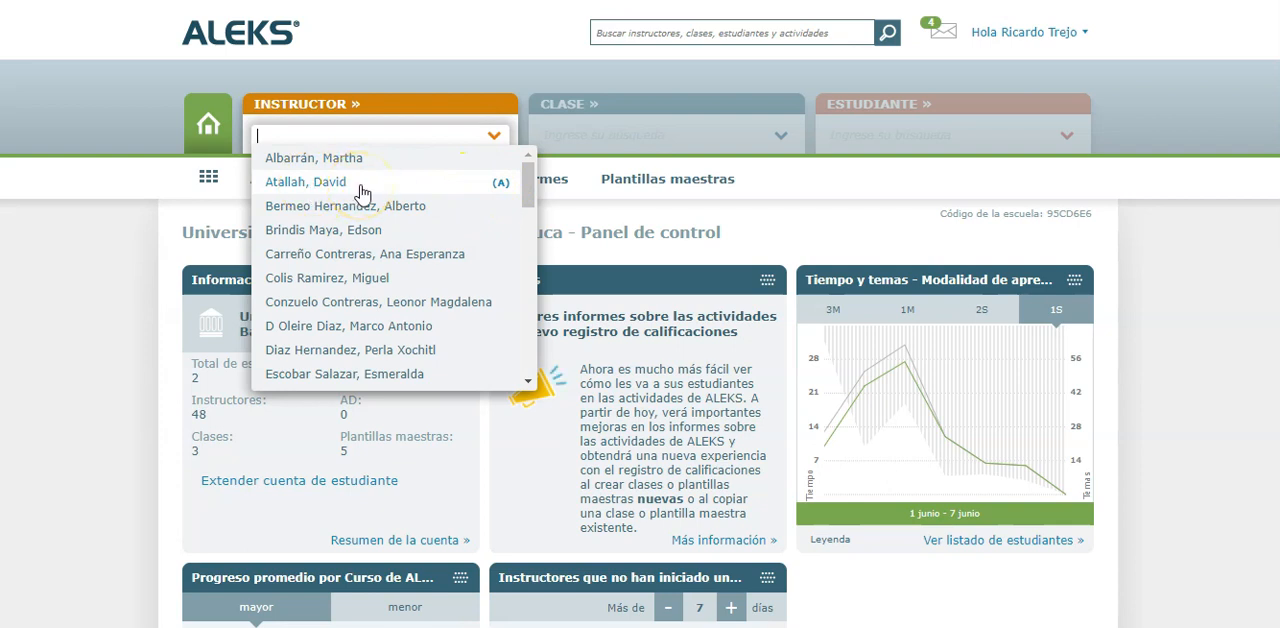
scroll(362, 192, "down", 4)
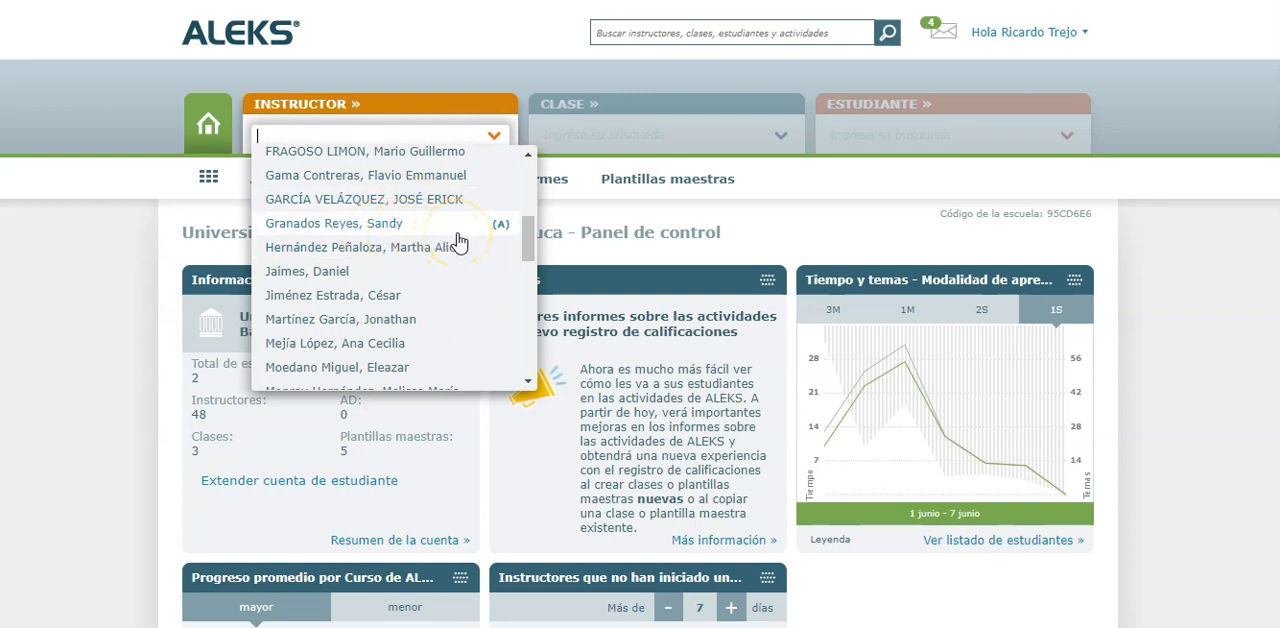
scroll(458, 242, "down", 1)
scroll(458, 242, "down", 1)
scroll(458, 242, "down", 1)
scroll(458, 242, "down", 1)
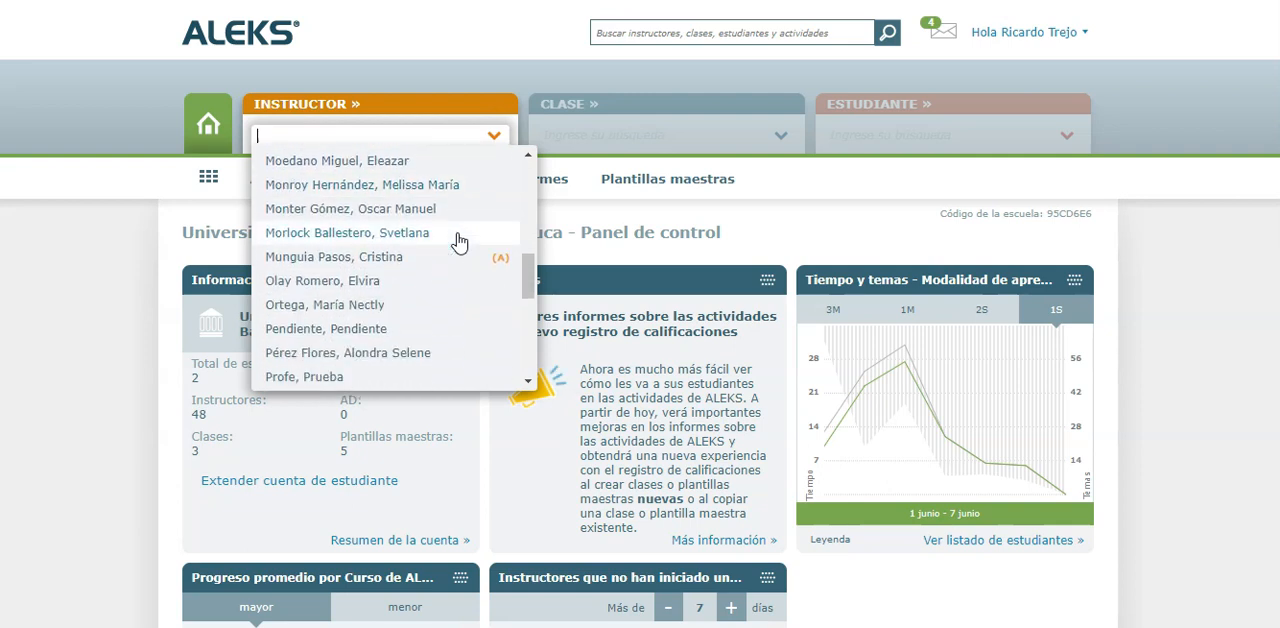
scroll(436, 252, "down", 1)
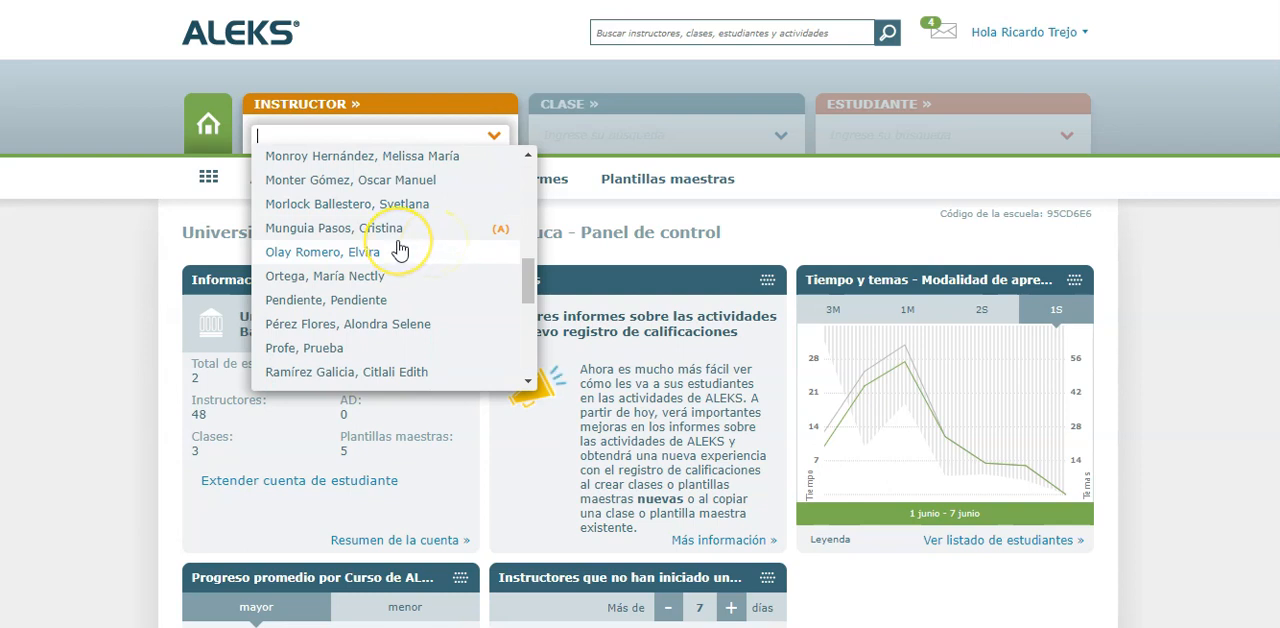
scroll(400, 248, "down", 2)
scroll(400, 248, "up", 1)
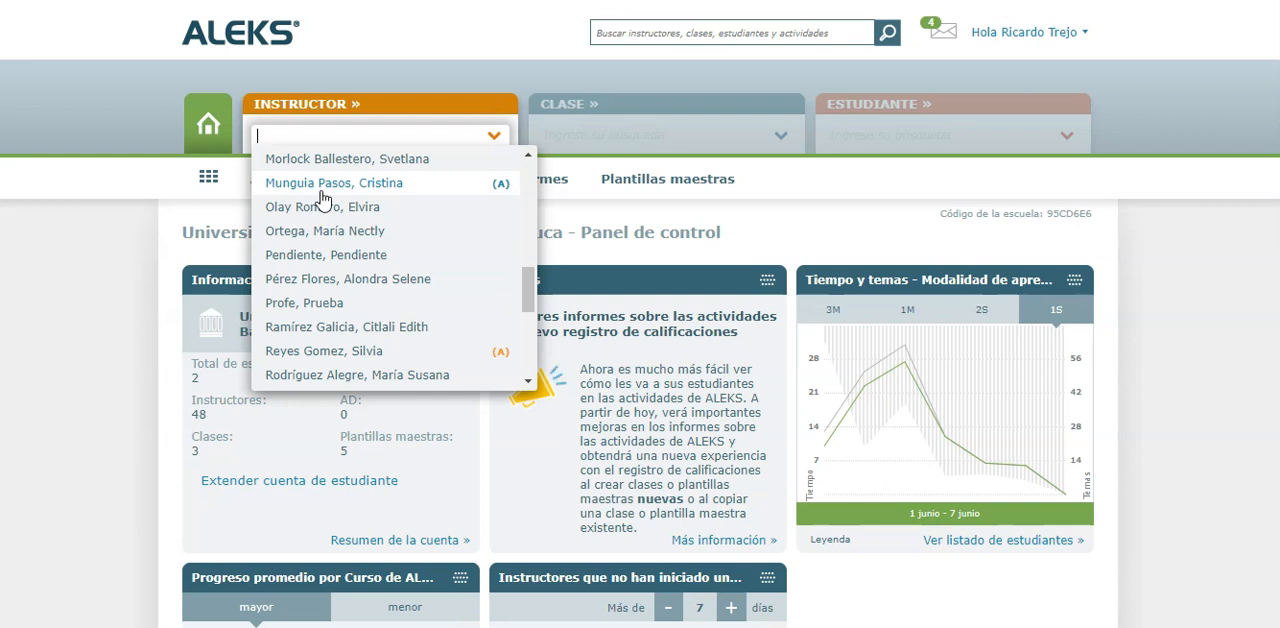
scroll(323, 200, "down", 3)
scroll(323, 200, "up", 10)
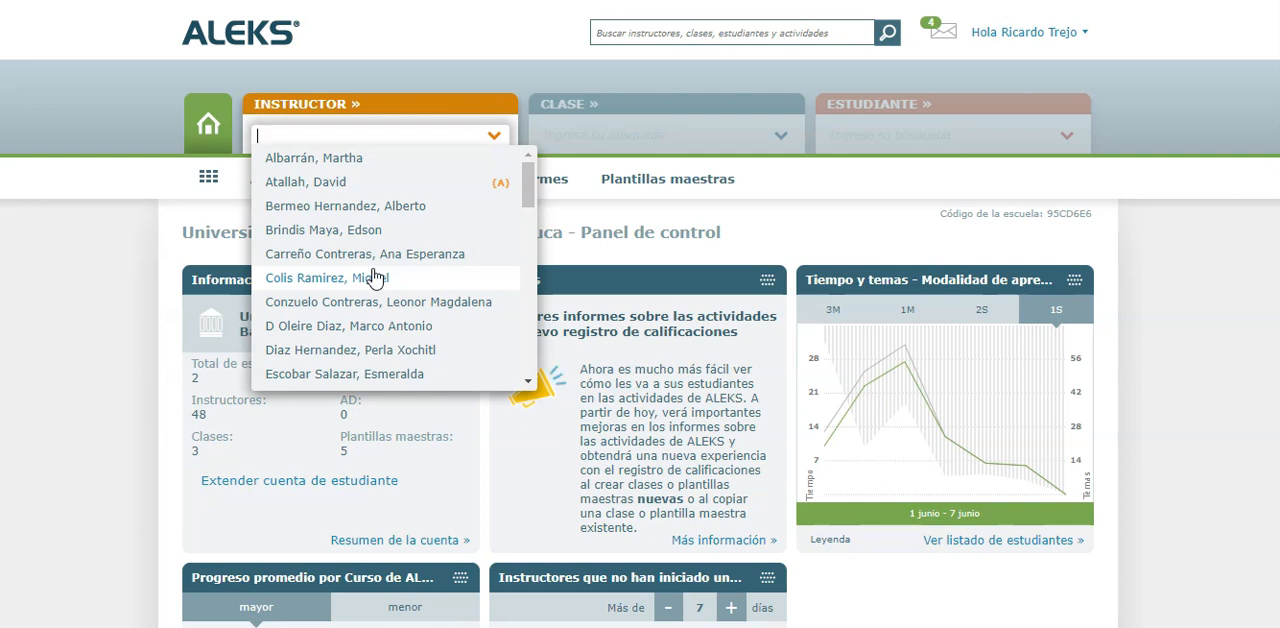
left_click(120, 328)
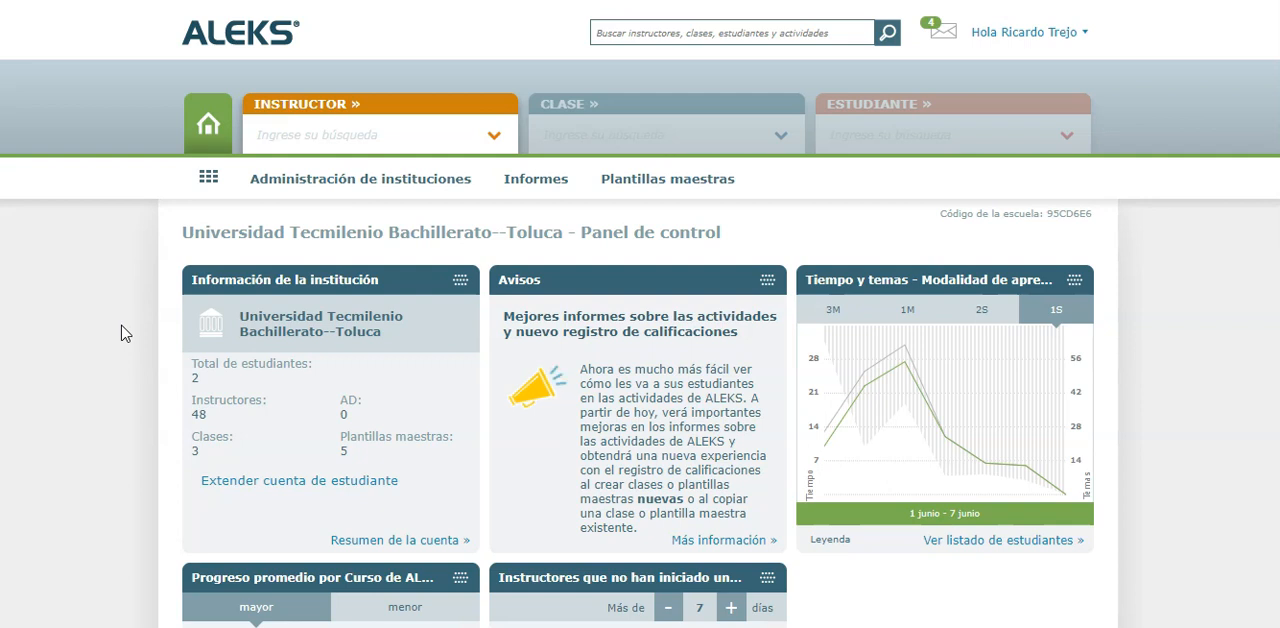
Start a new instructor account for the institution with the account type Instructor
left_click(380, 190)
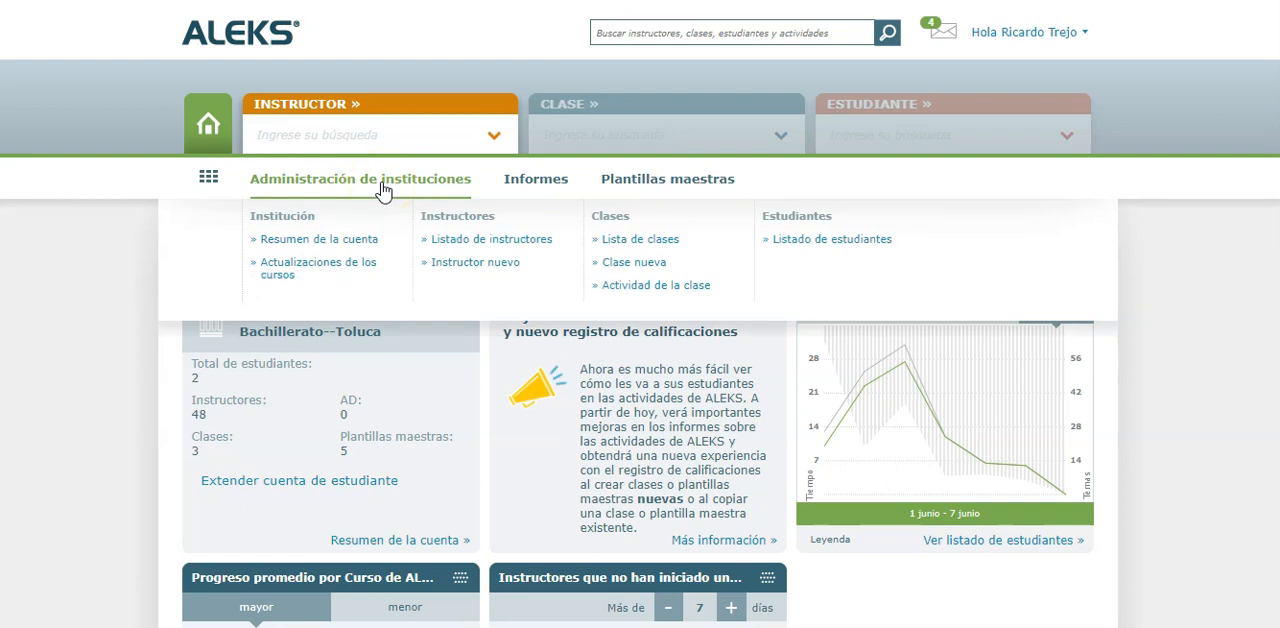
left_click(503, 272)
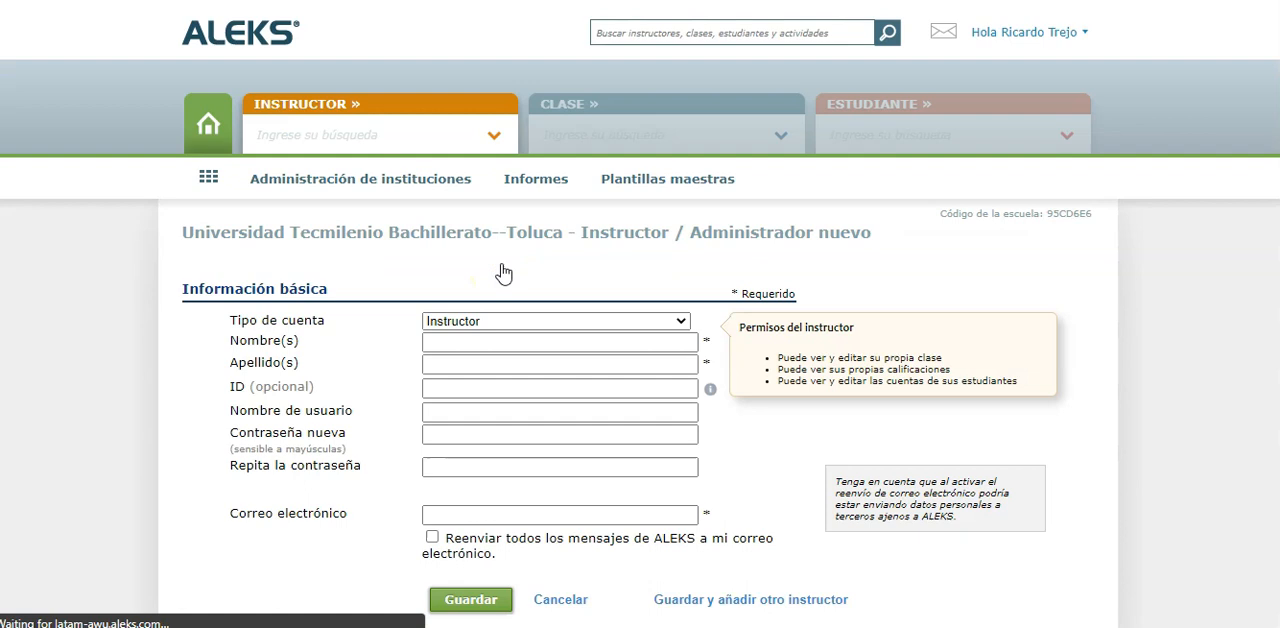
scroll(503, 272, "down", 1)
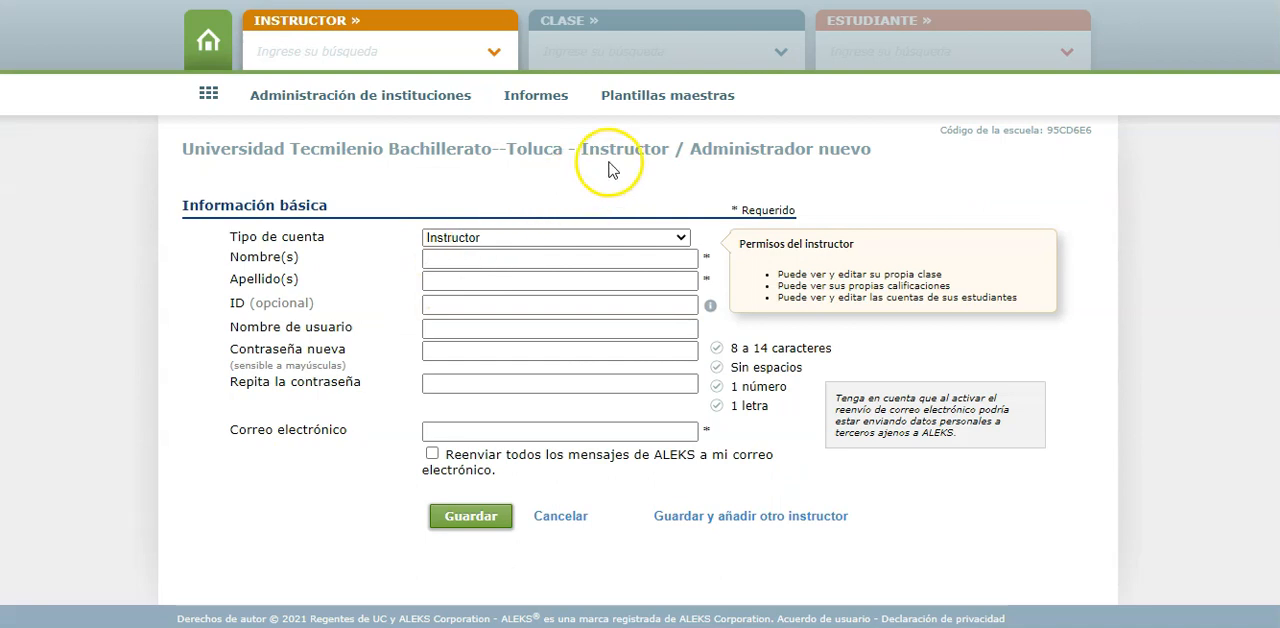
left_click(529, 240)
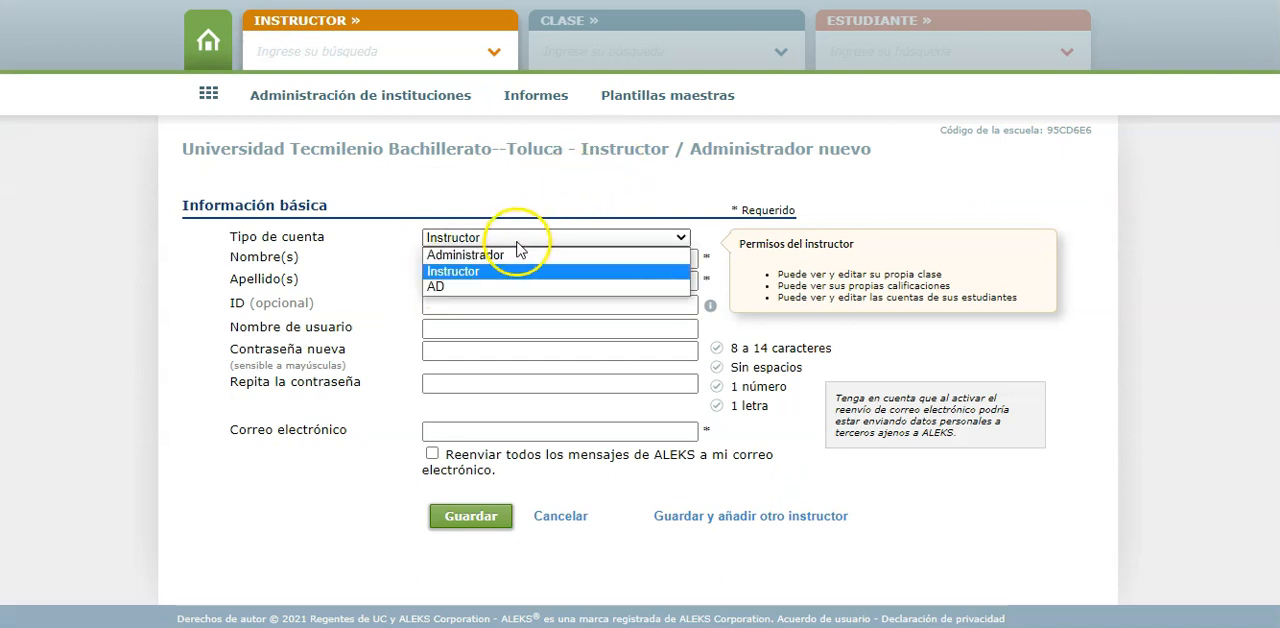
left_click(452, 271)
Enter the new instructor's first name and last name, leaving the optional ID empty
left_click(453, 264)
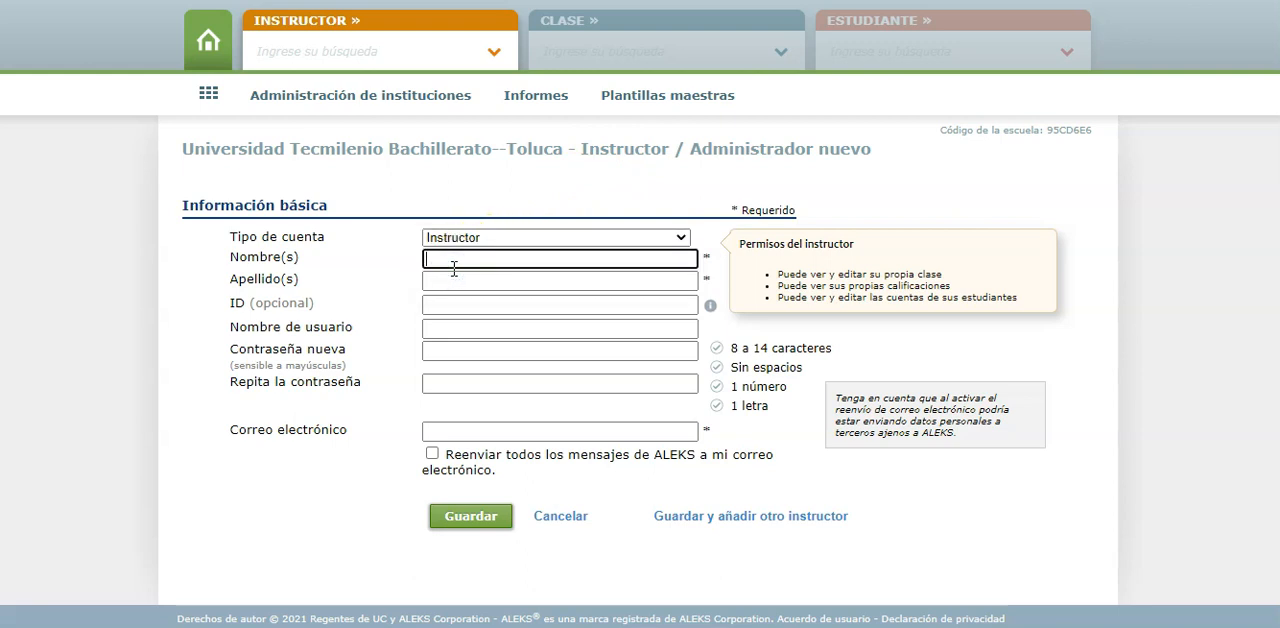
key("Tab")
key("Tab")
key("Tab")
key("Tab")
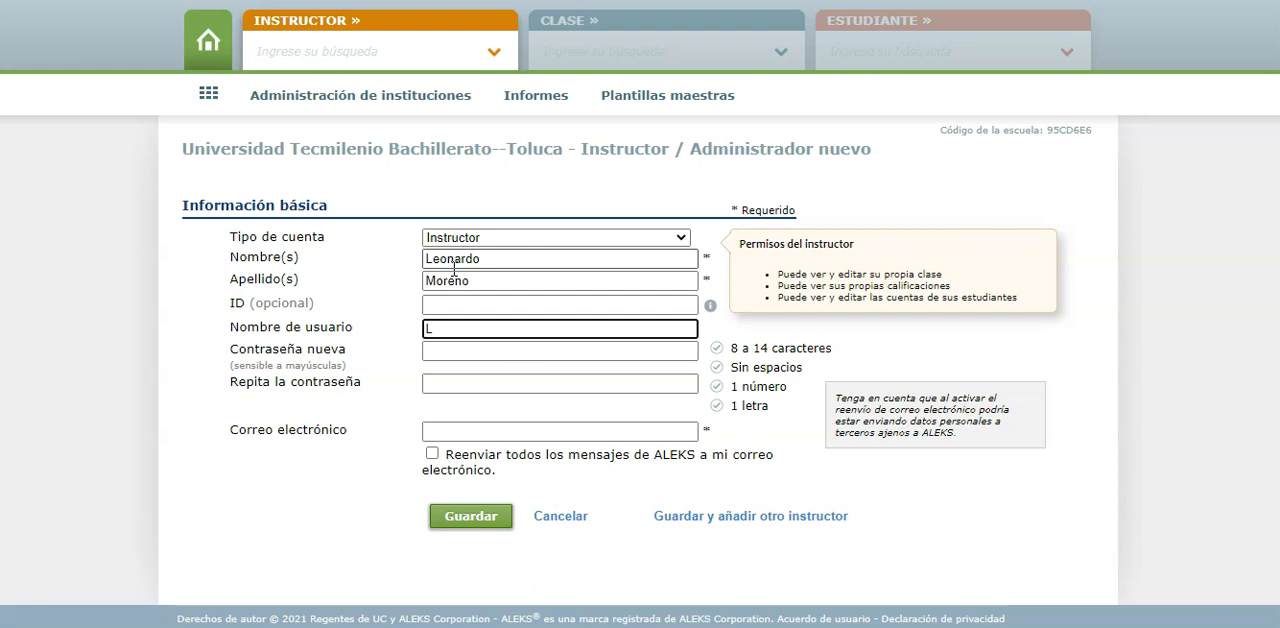
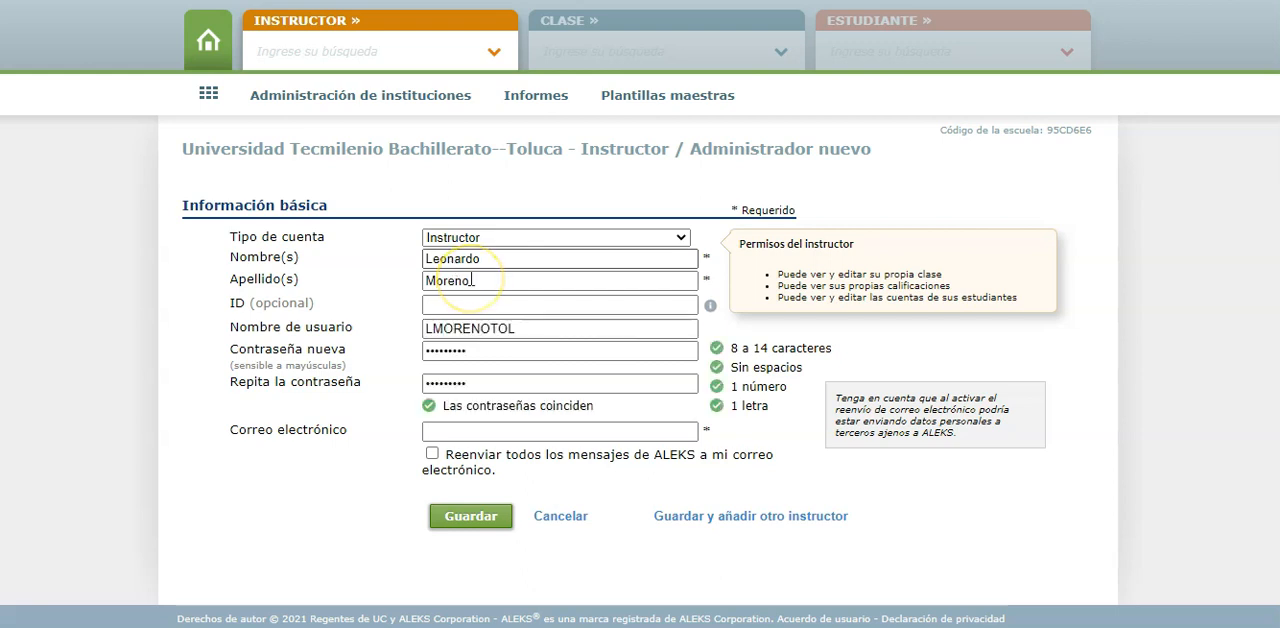
Fill in the instructor's username, the new password with its confirmation, and the e-mail address
key("Tab")
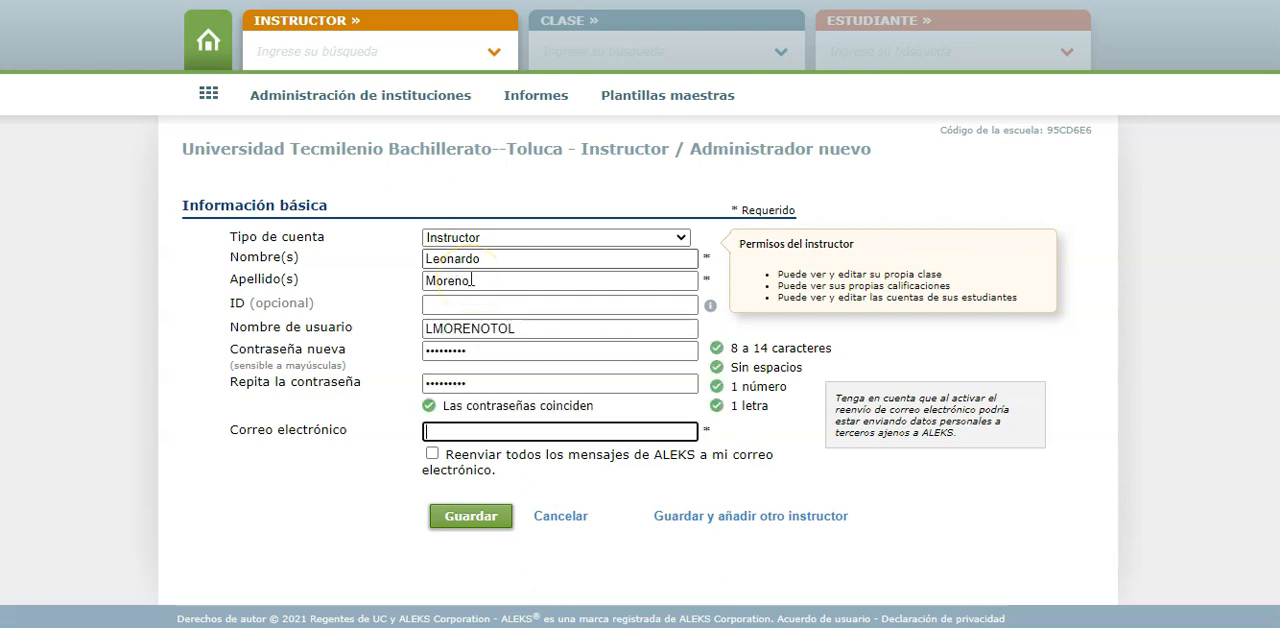
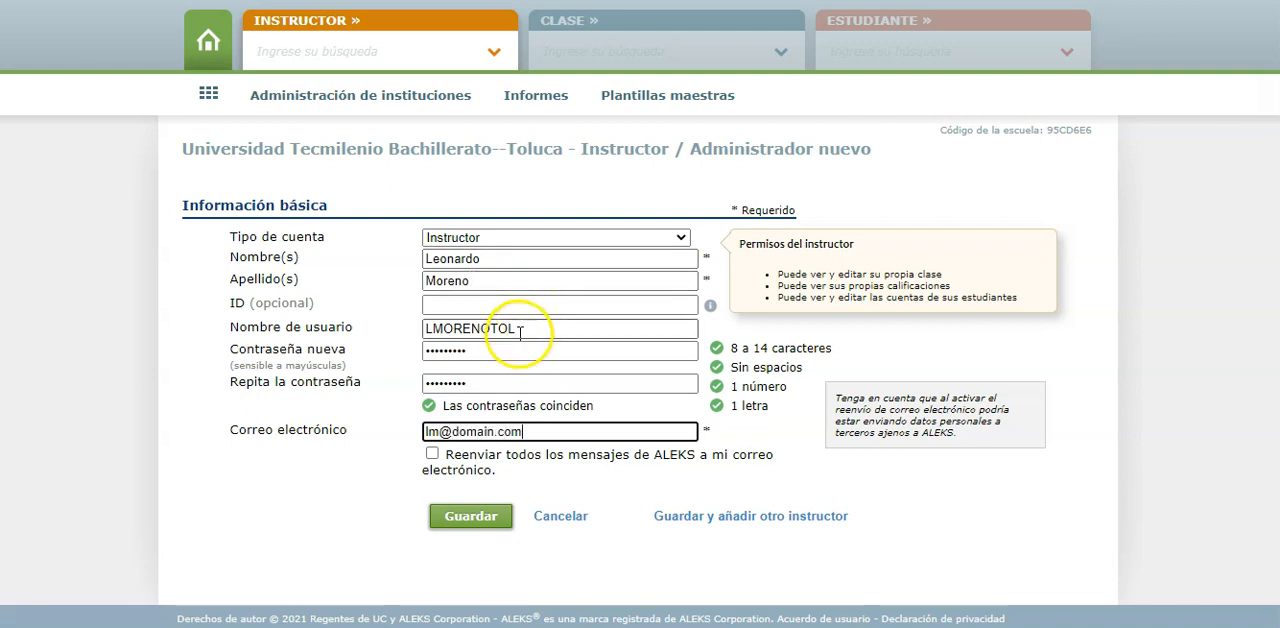
Clear and re-enter the instructor's username, and save the new account
left_click_drag(523, 329, 376, 333)
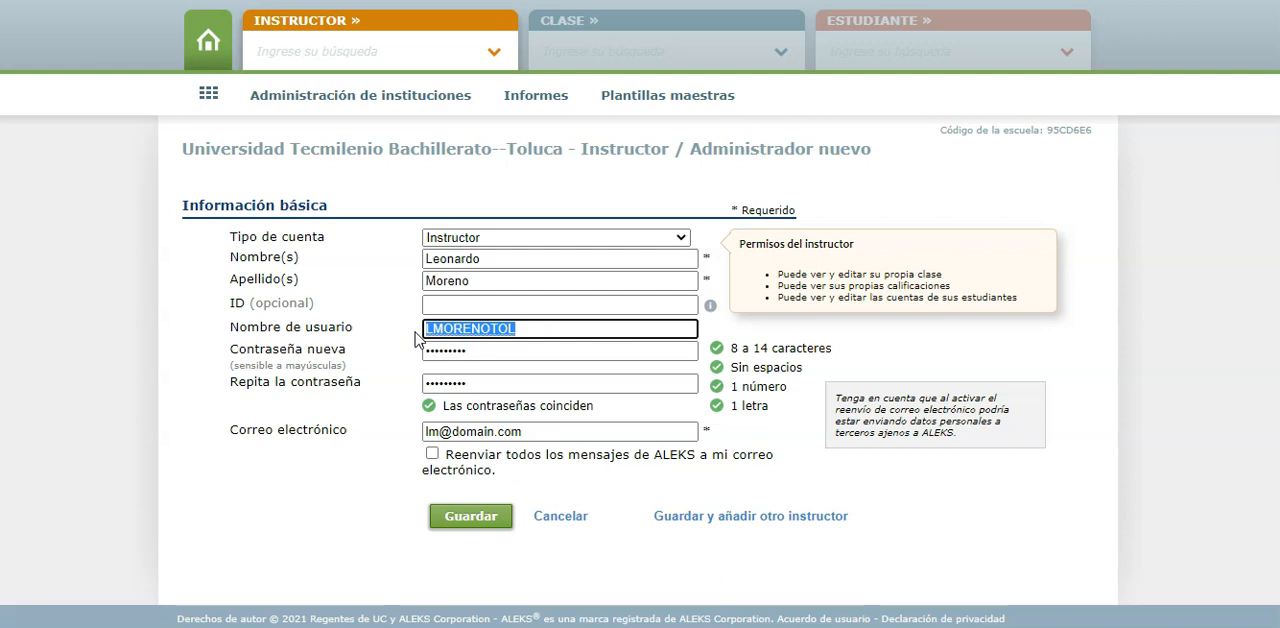
key("BackSpace")
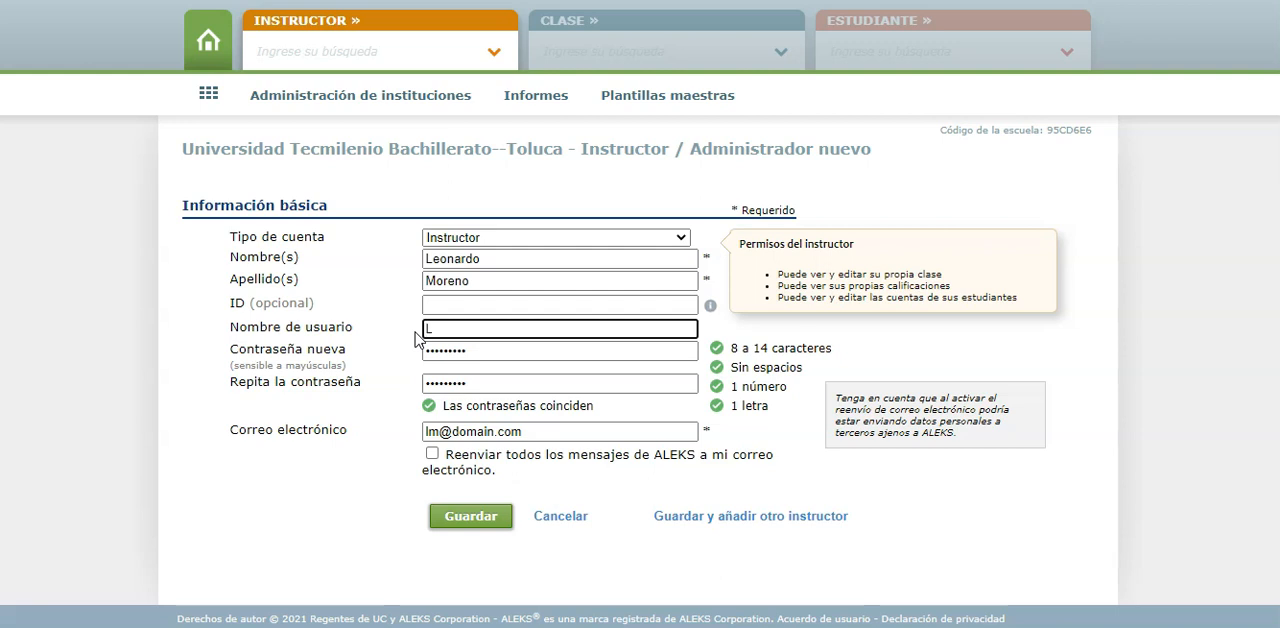
left_click(420, 334)
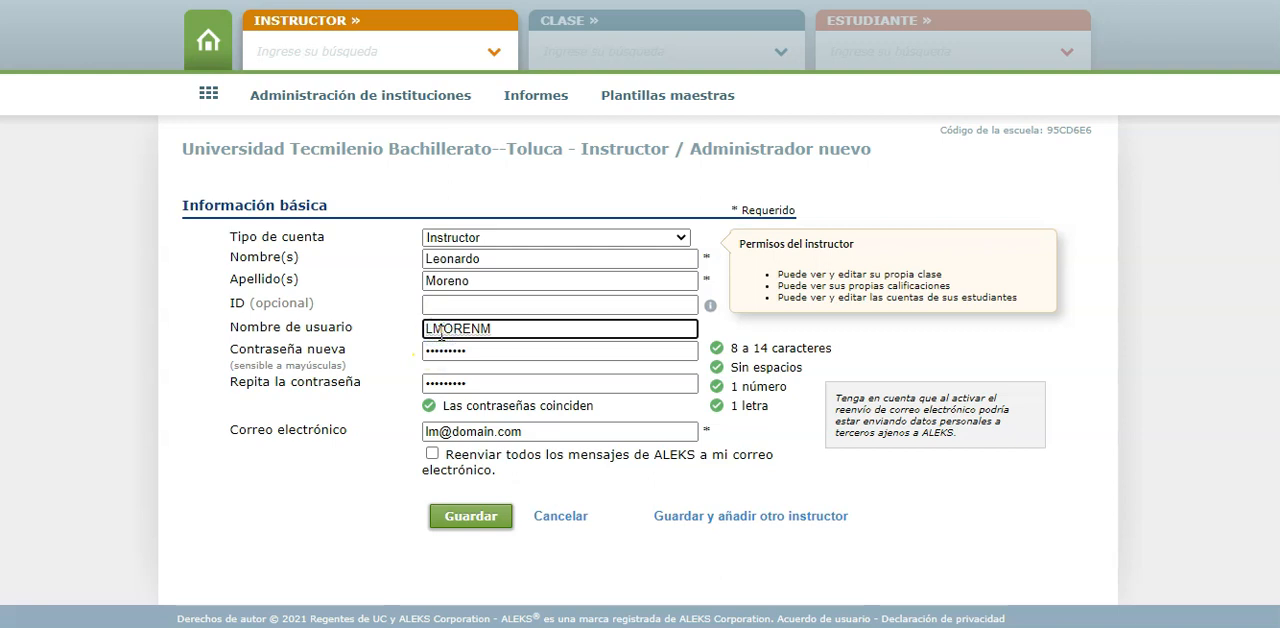
left_click(138, 367)
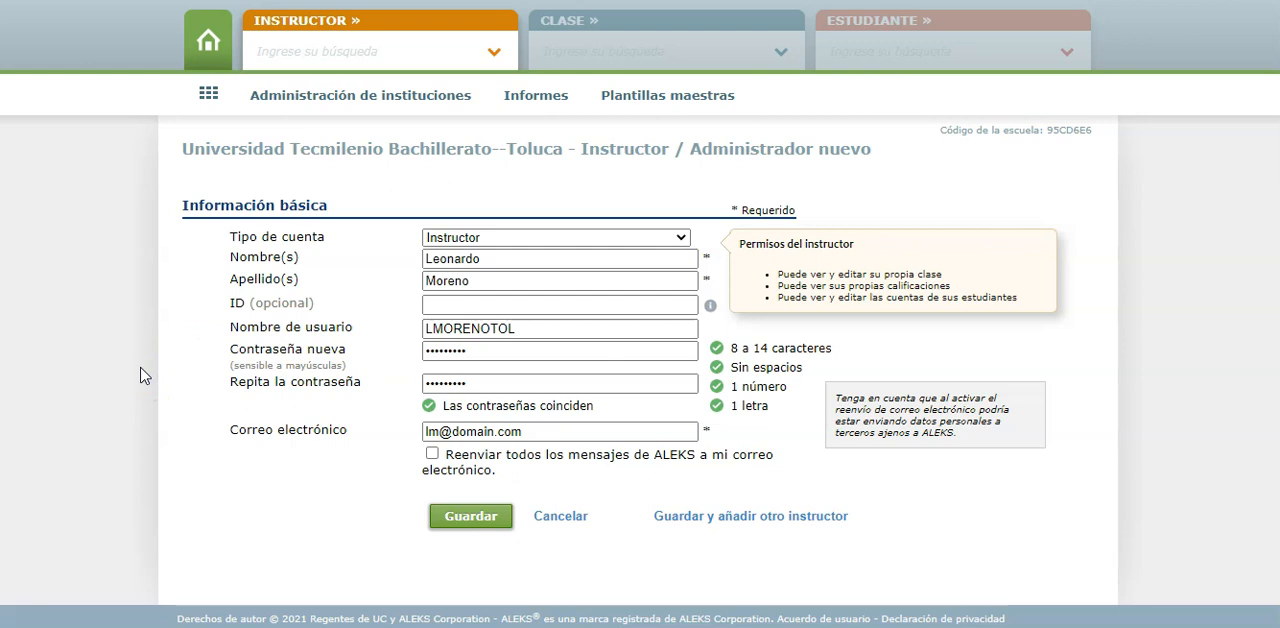
left_click(470, 516)
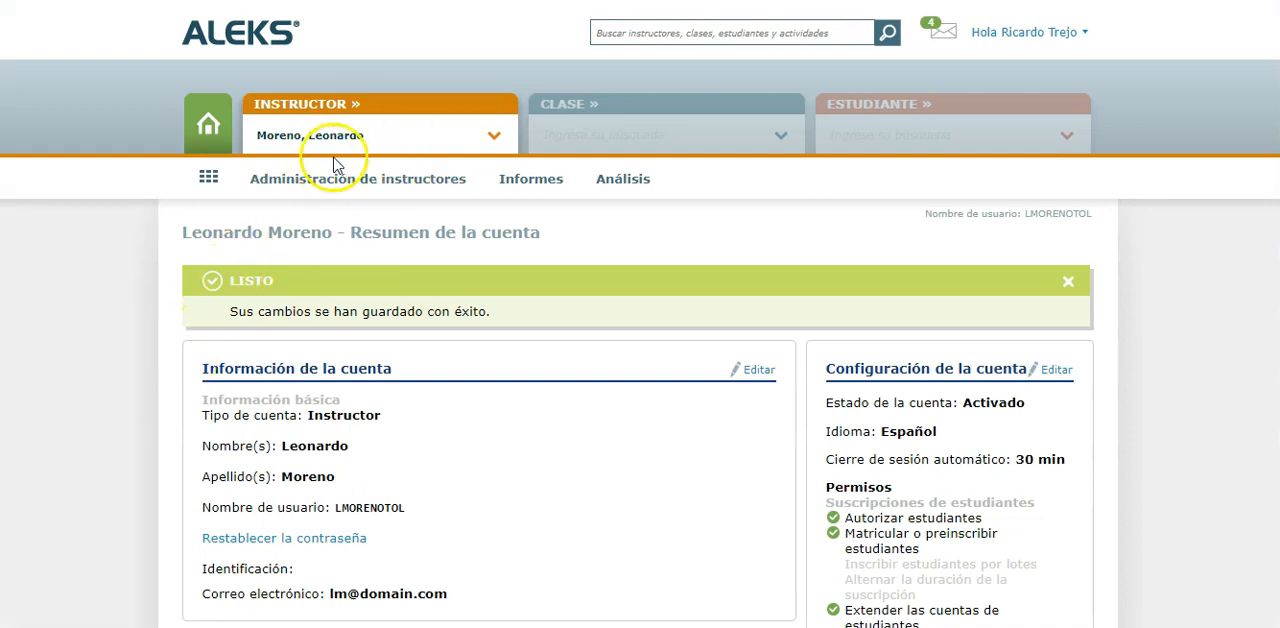
Check for the new instructor in the instructor list and review the account summary
left_click(495, 138)
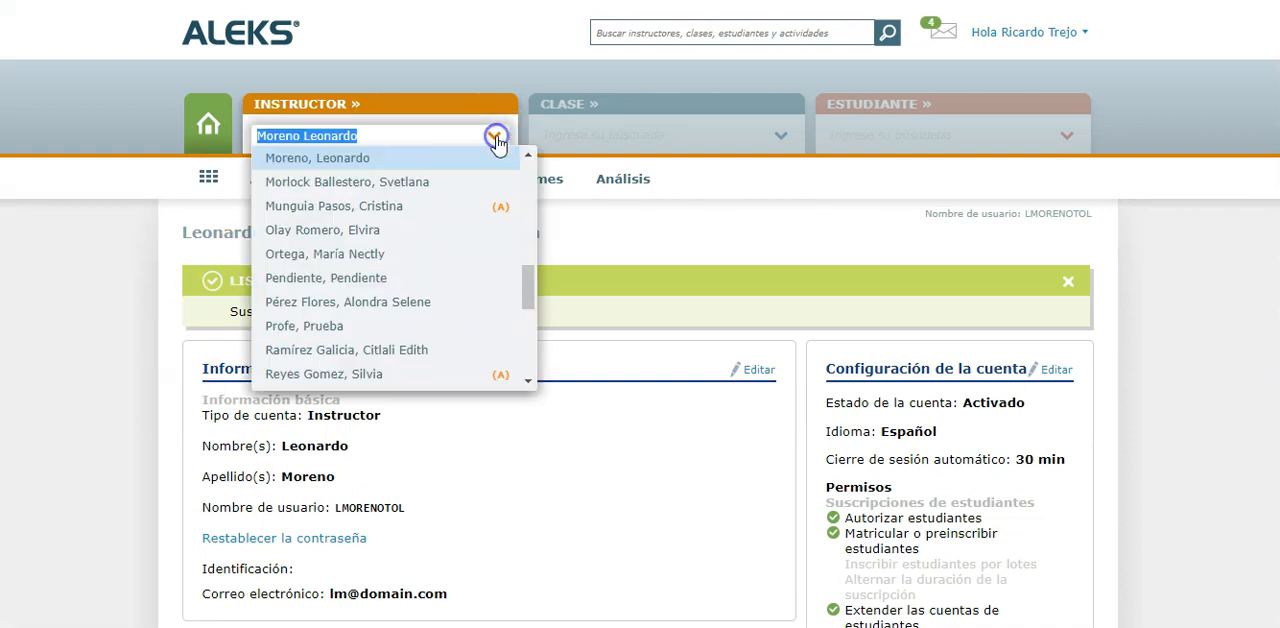
scroll(420, 205, "up", 1)
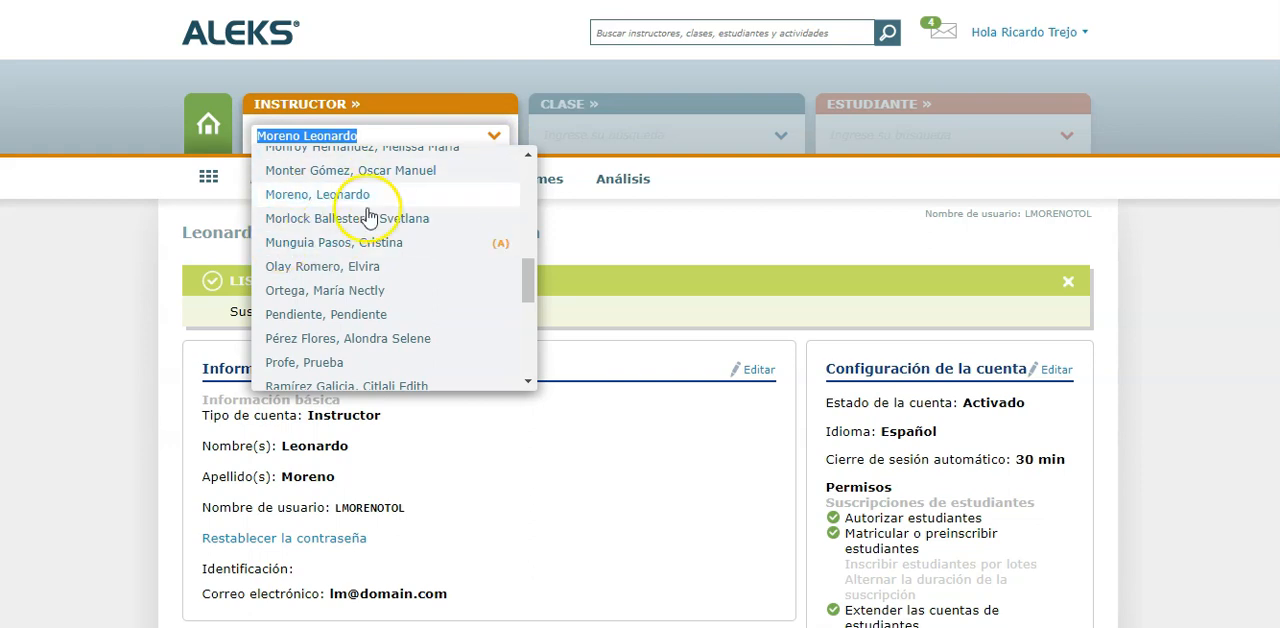
left_click(89, 346)
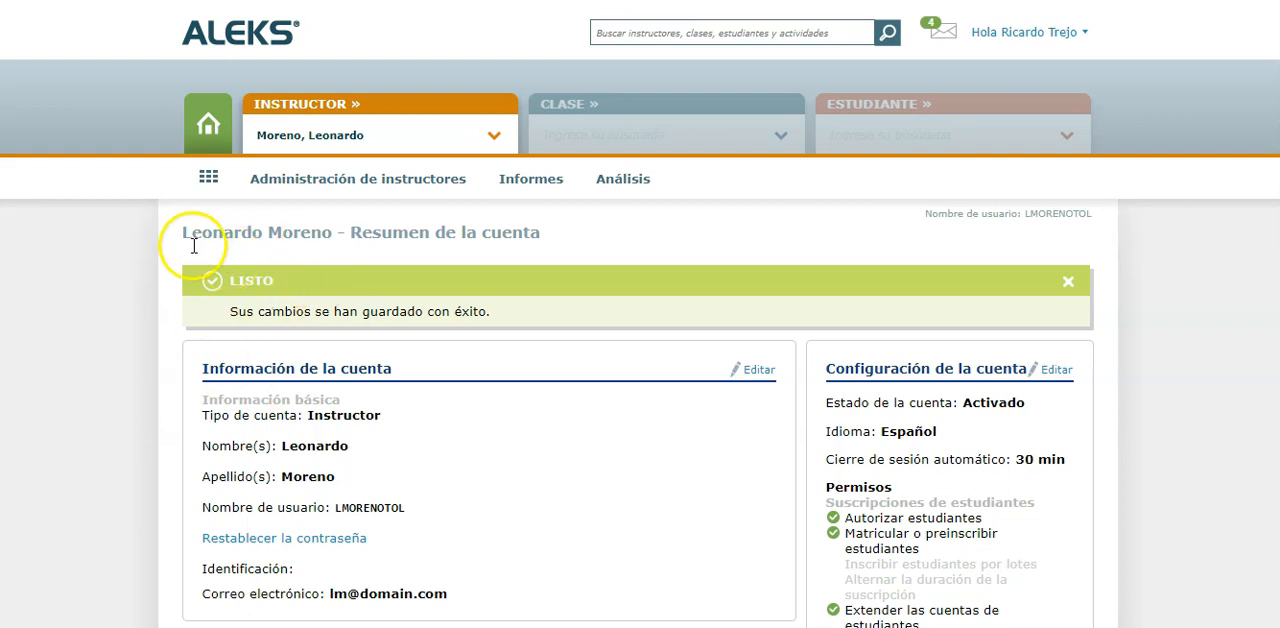
scroll(350, 410, "down", 2)
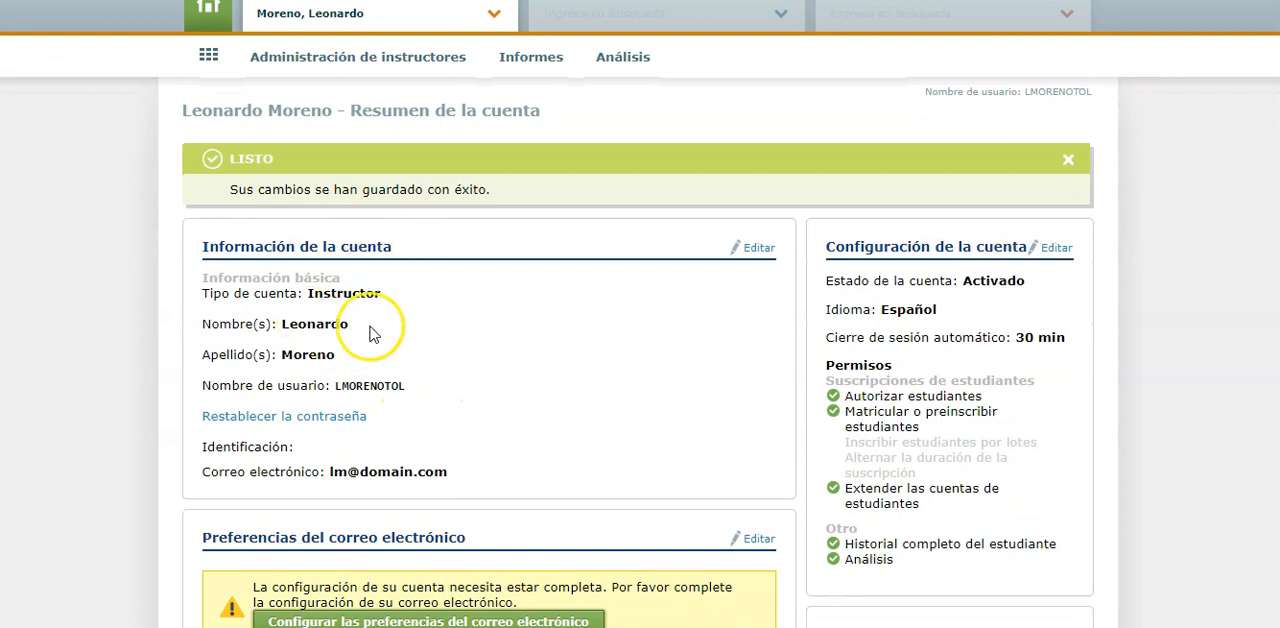
scroll(369, 334, "up", 2)
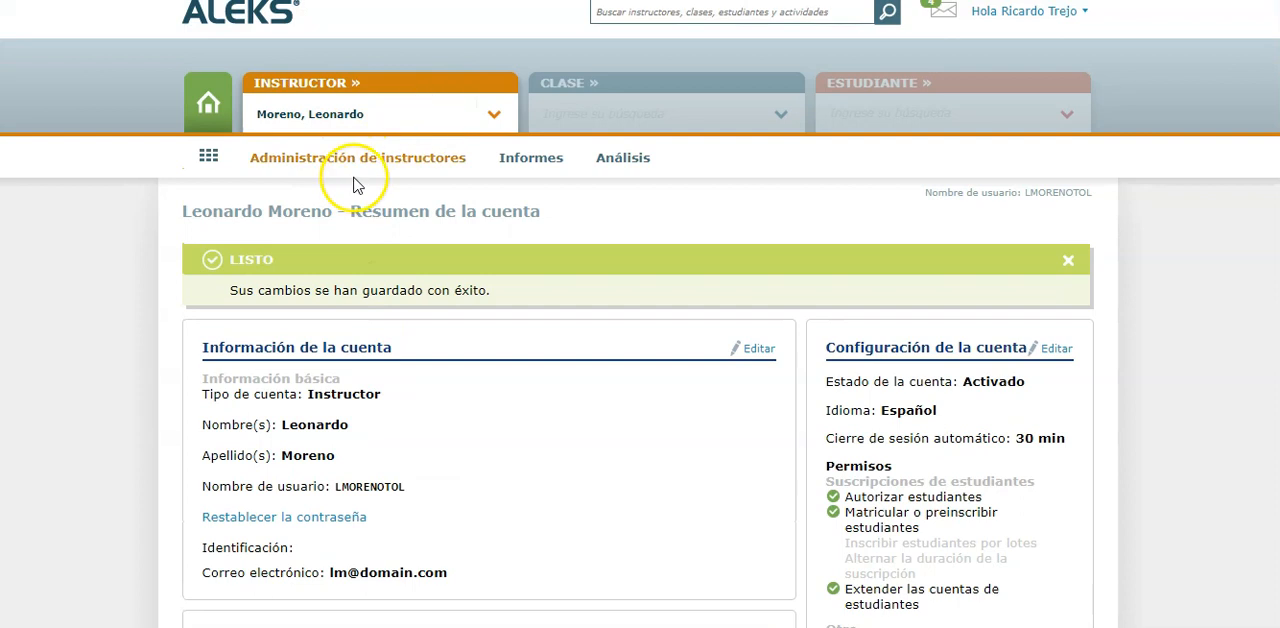
Open the new instructor's account information for editing and select the Administrador account type to review its permissions
left_click(384, 162)
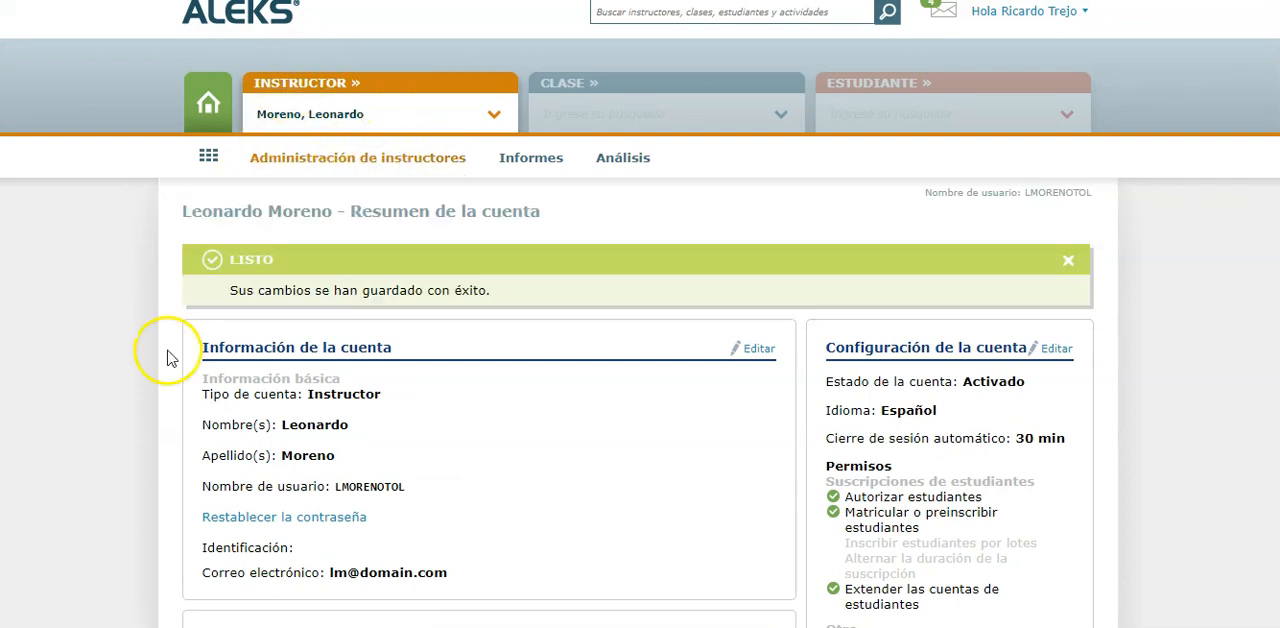
left_click(757, 348)
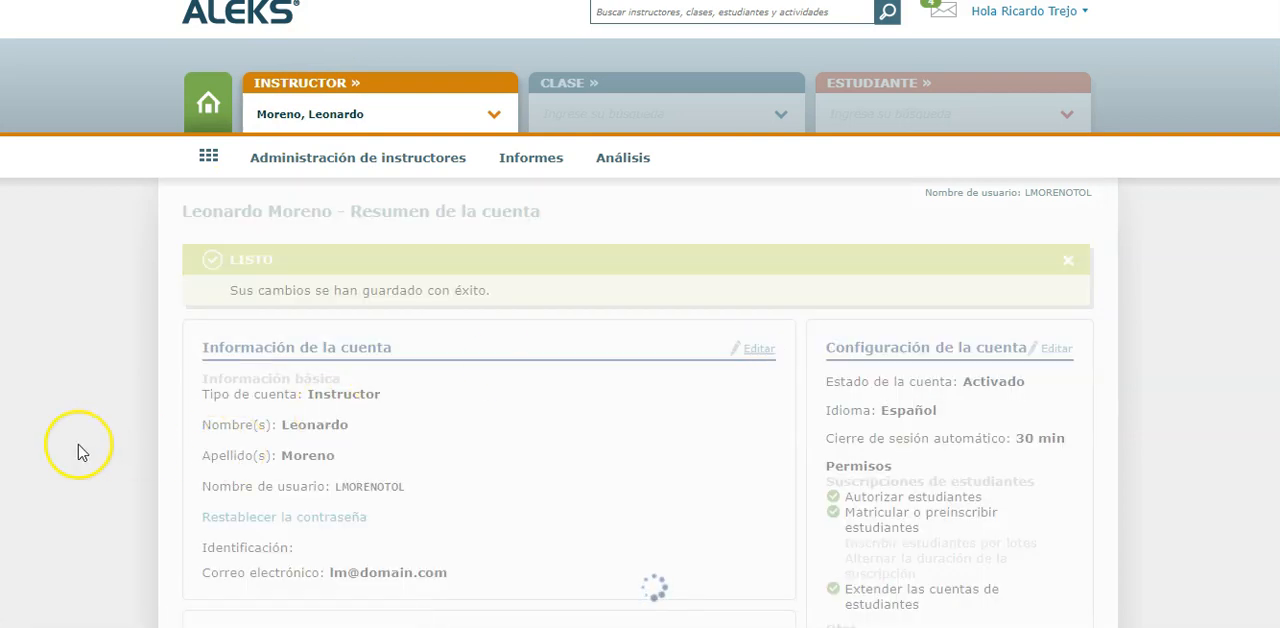
scroll(82, 452, "down", 1)
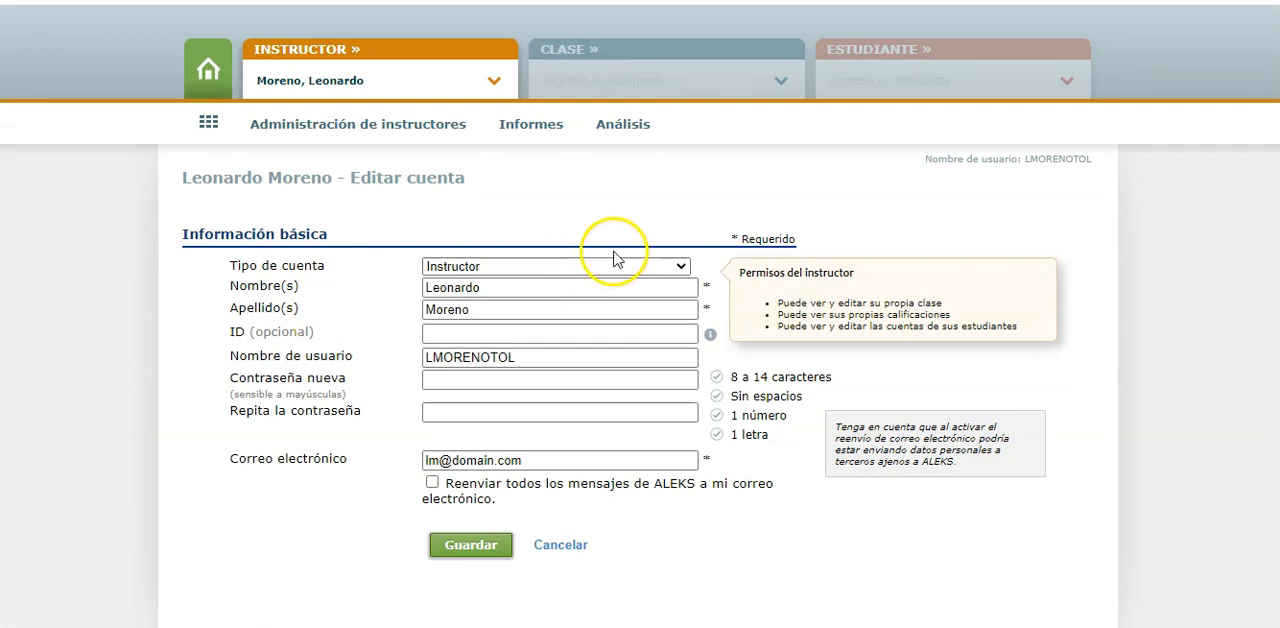
left_click(548, 264)
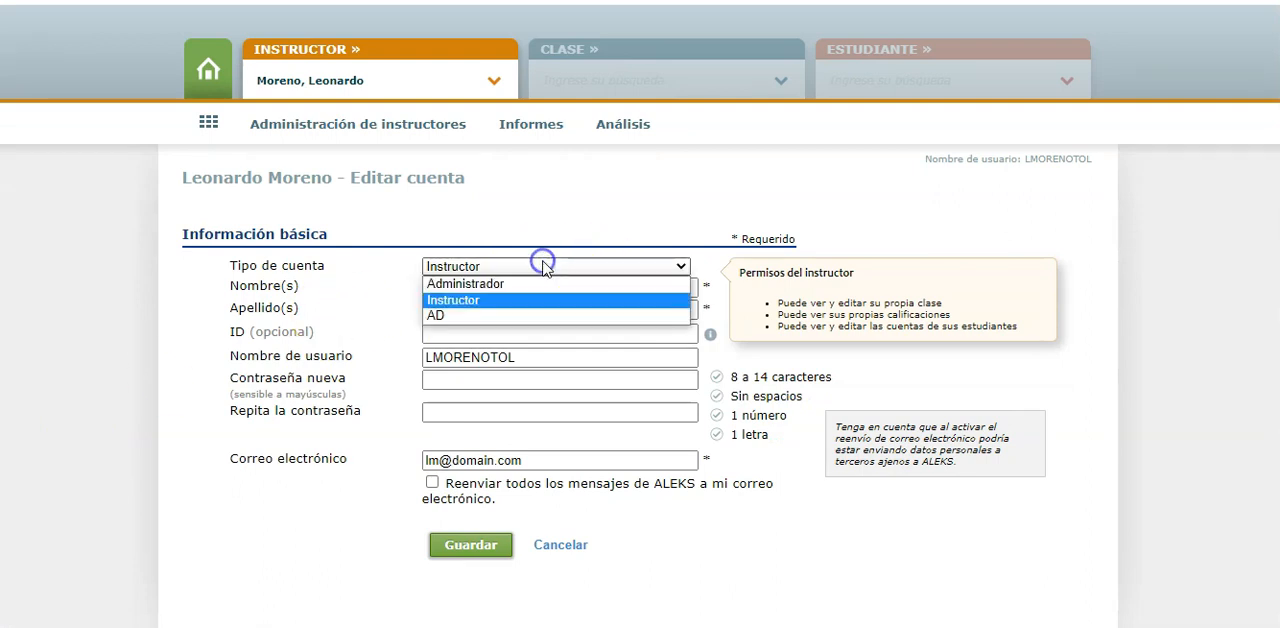
left_click(485, 285)
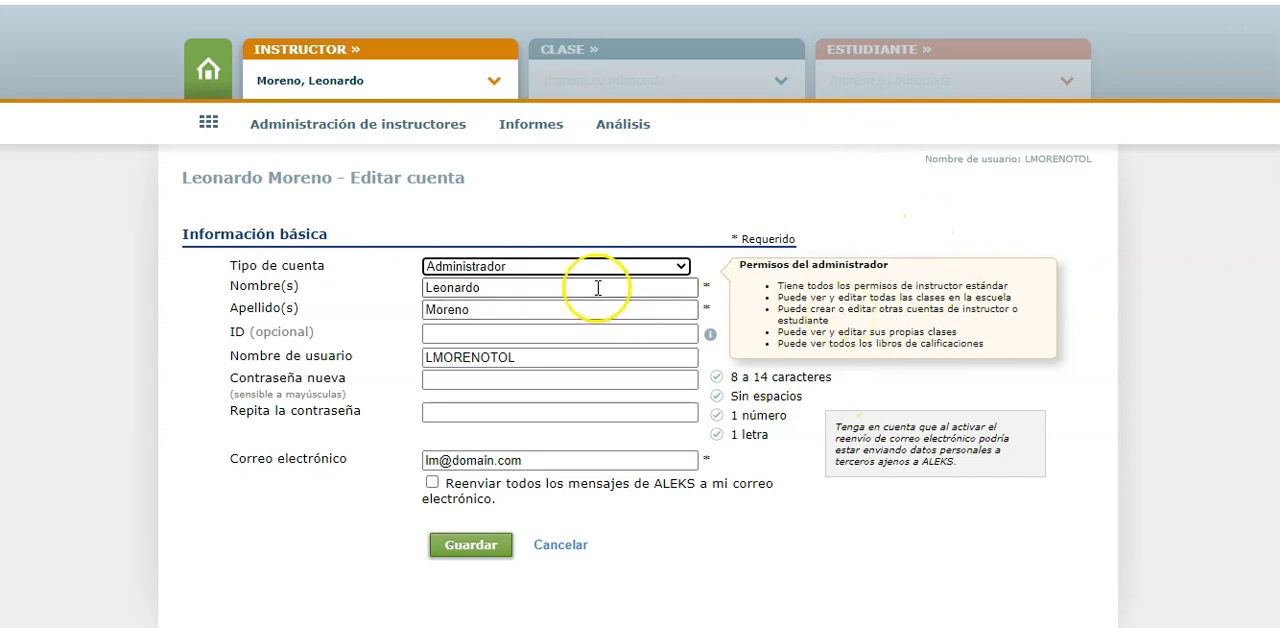
Review the permissions of the AD account type, reselect Instructor, and cancel the account edit
left_click(568, 267)
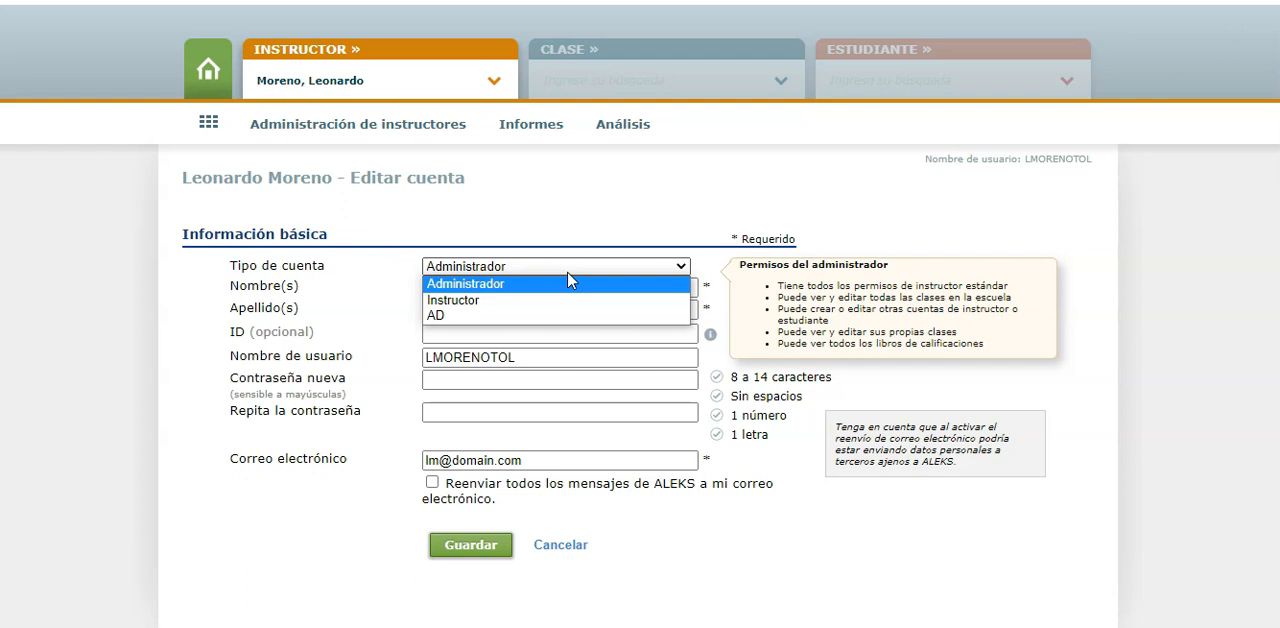
left_click(458, 315)
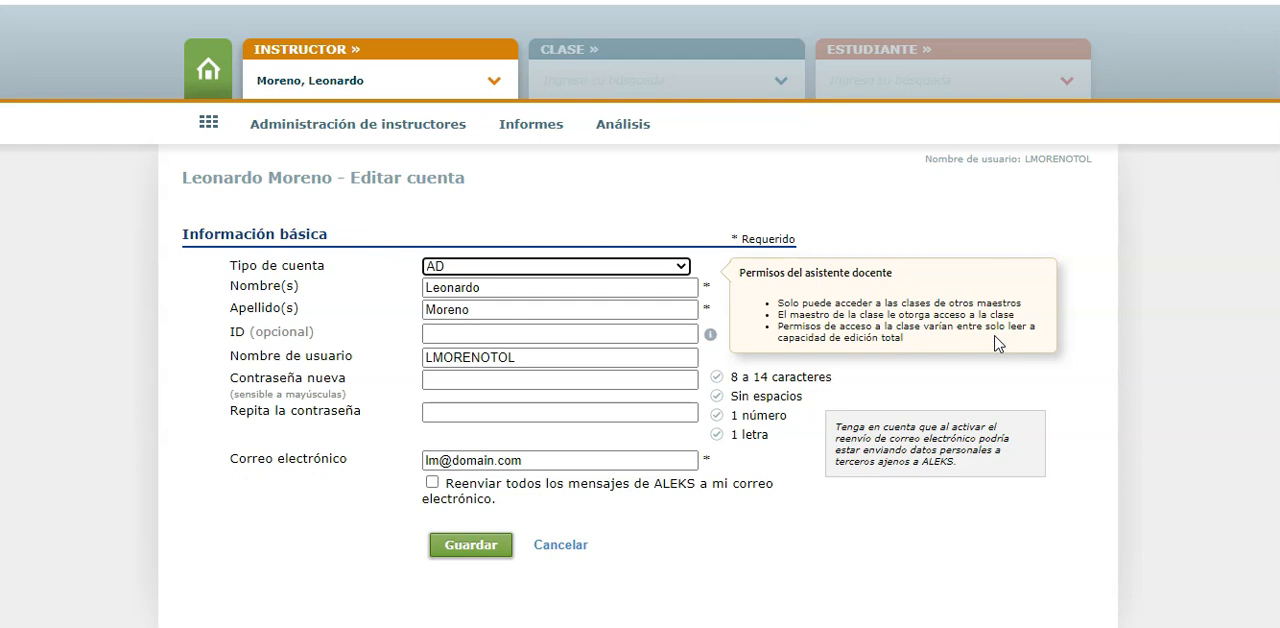
left_click(566, 267)
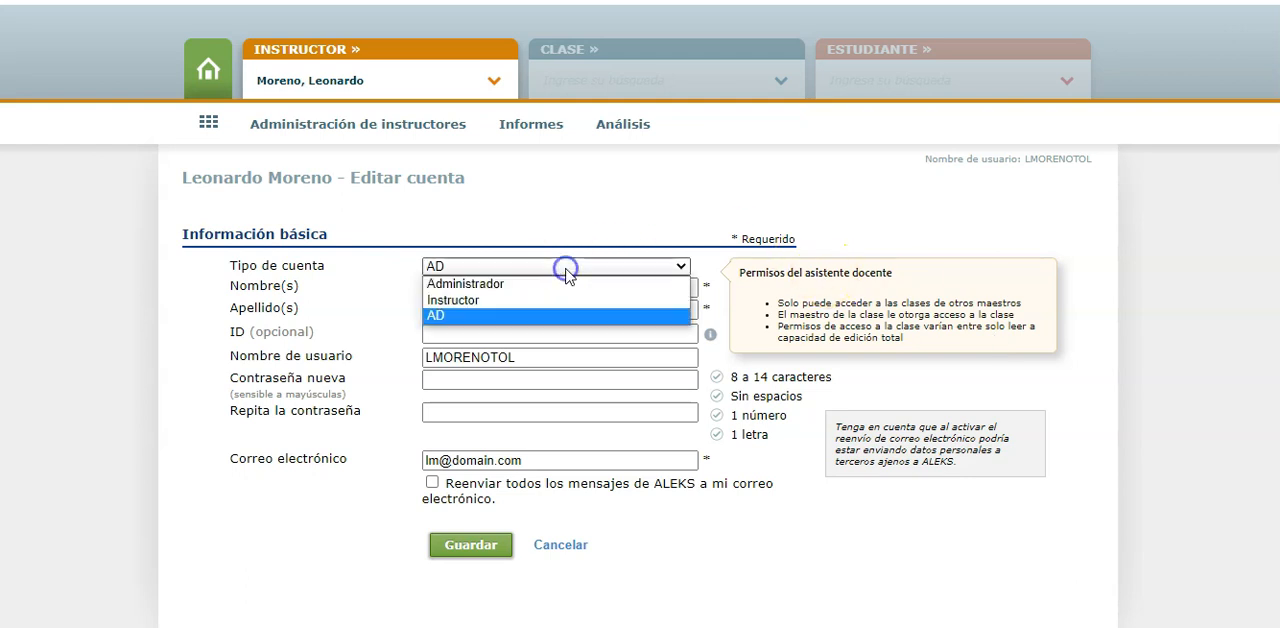
left_click(495, 301)
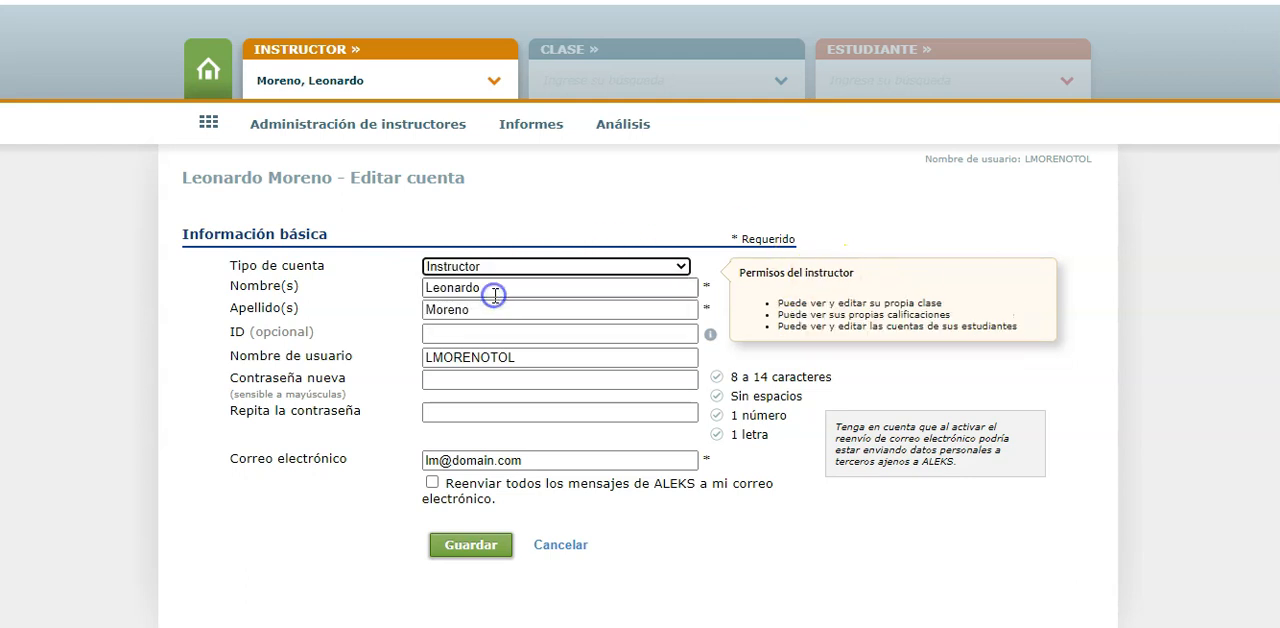
left_click(558, 545)
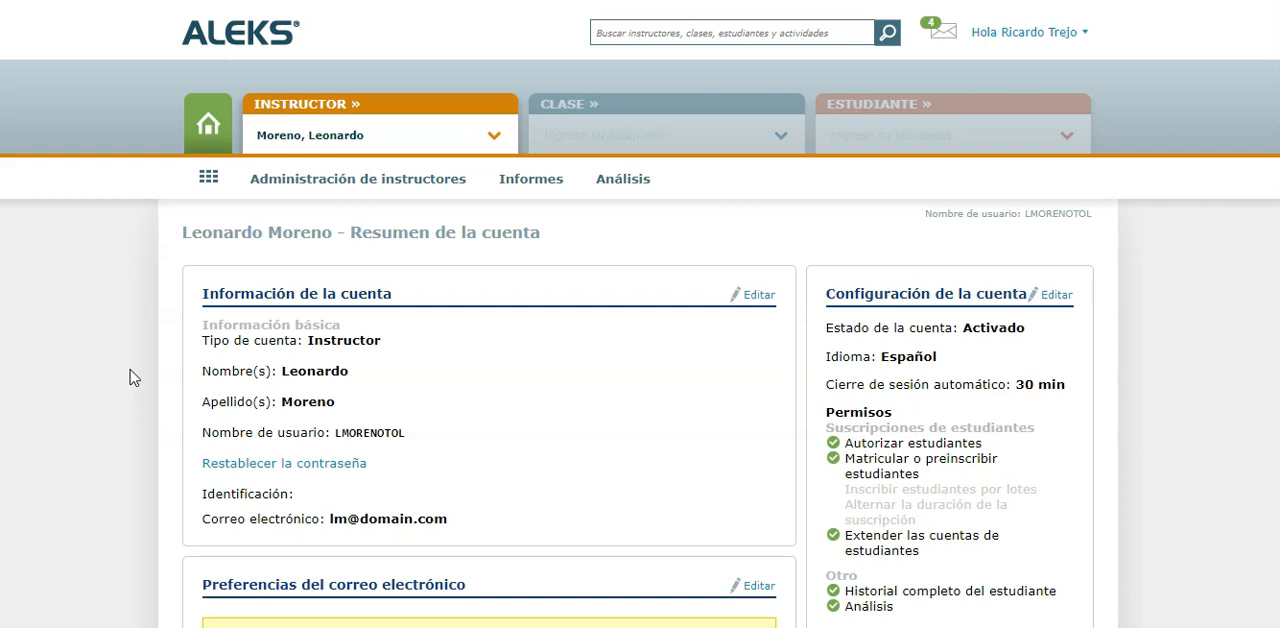
Switch to the signed-in administrator's instructor account and open the class "Matemáticas I: Lenguaje de la ciencia (Semestral) - Clase Demo 2021"
left_click(372, 134)
type("TREJO")
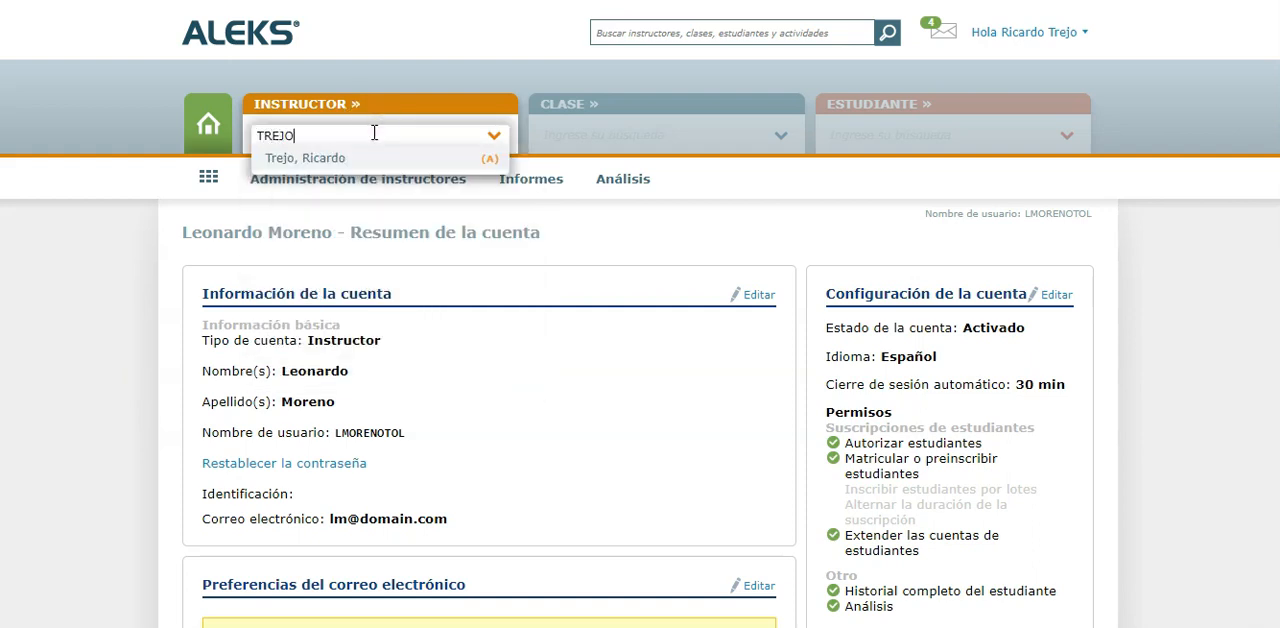
left_click(358, 161)
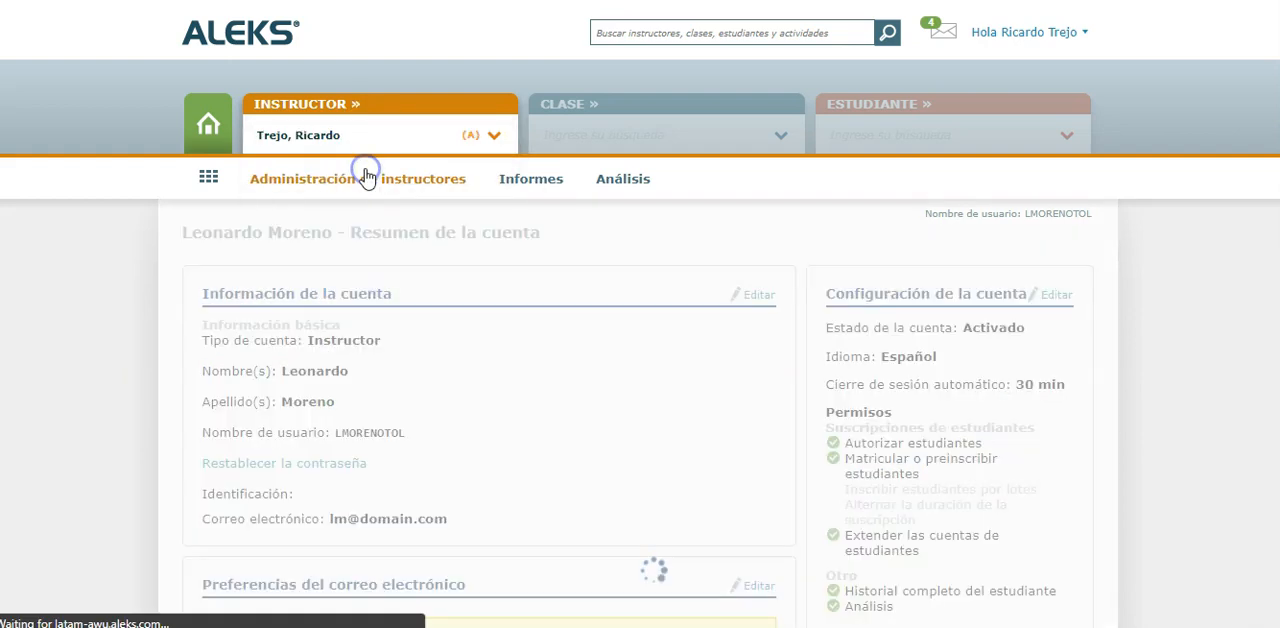
mouse_move(366, 177)
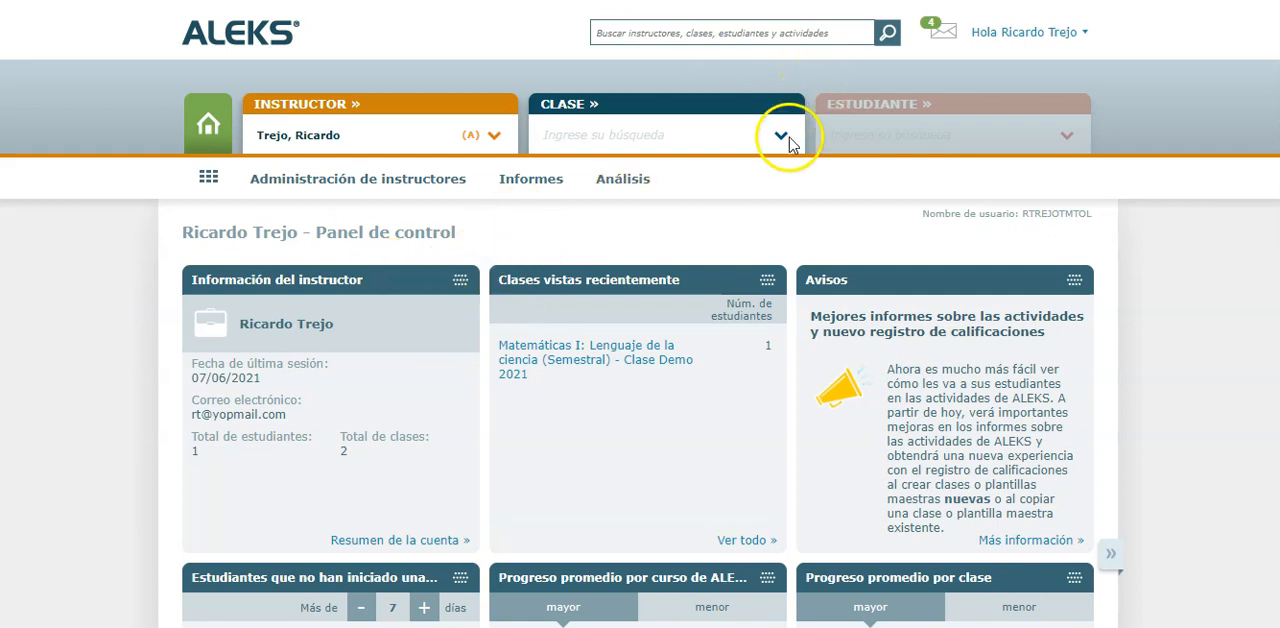
left_click(781, 136)
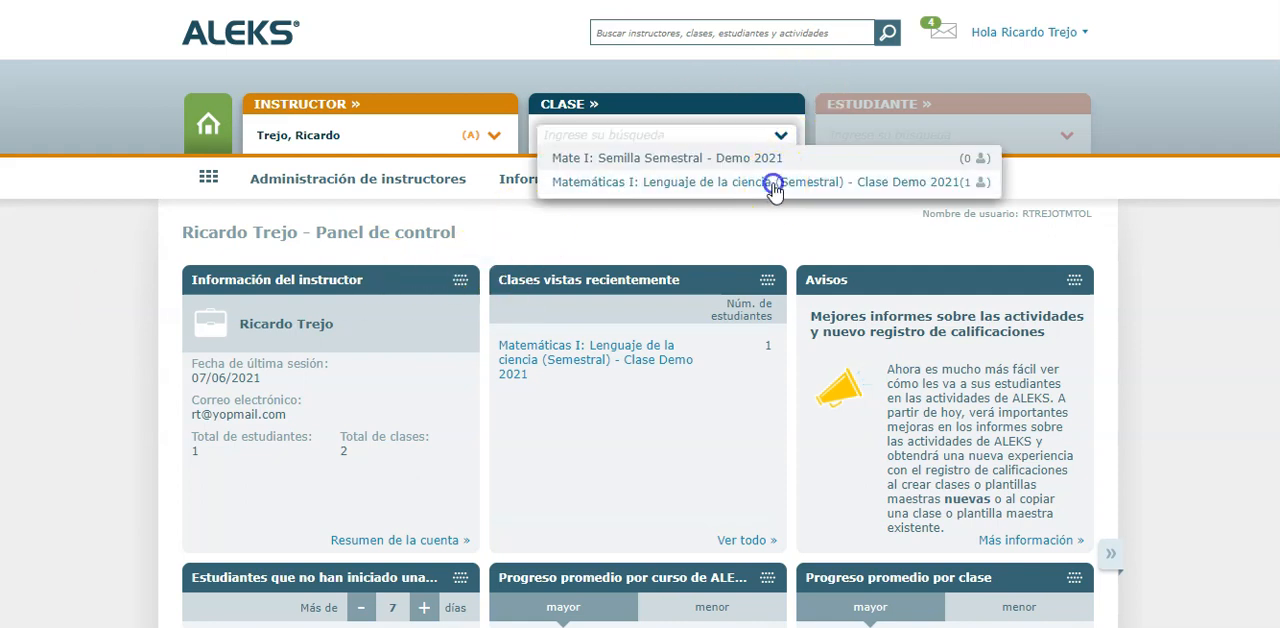
left_click(771, 182)
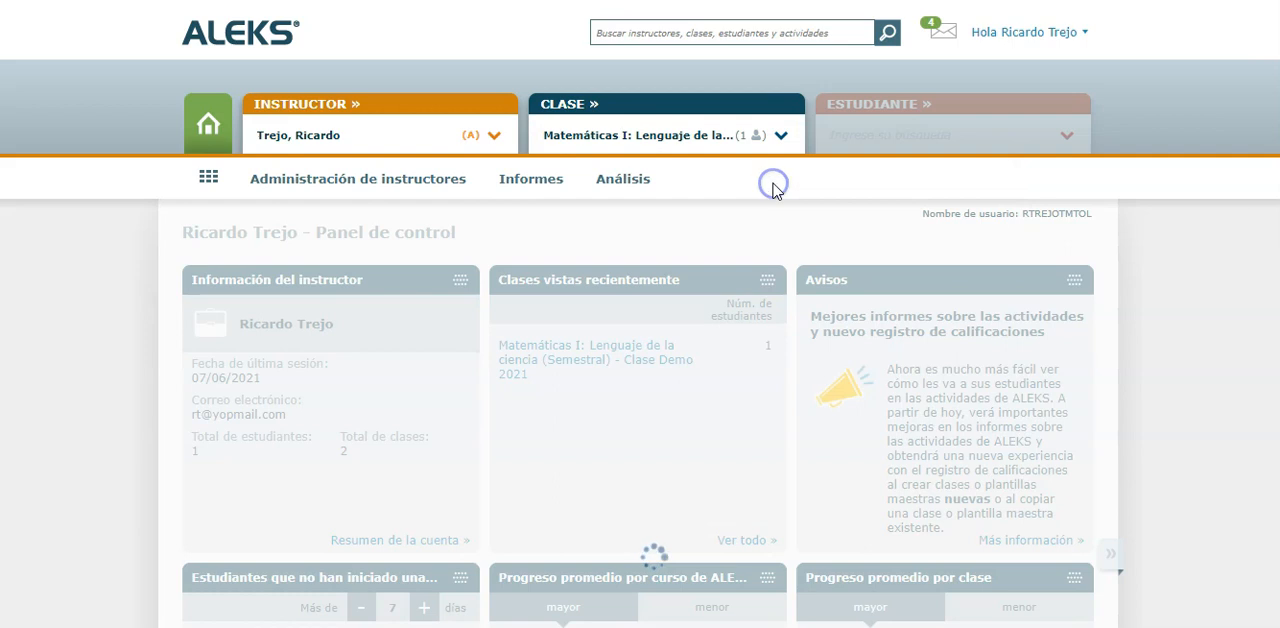
left_click(586, 186)
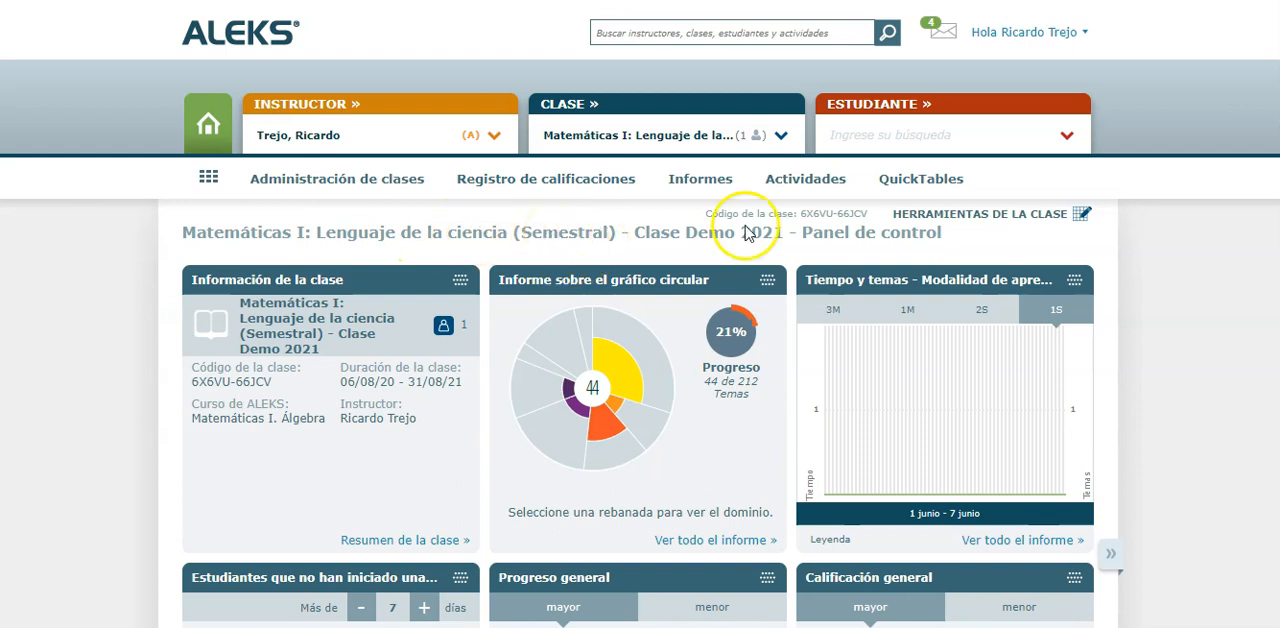
Select and copy the class code shown above the class dashboard title
left_click_drag(802, 217, 864, 215)
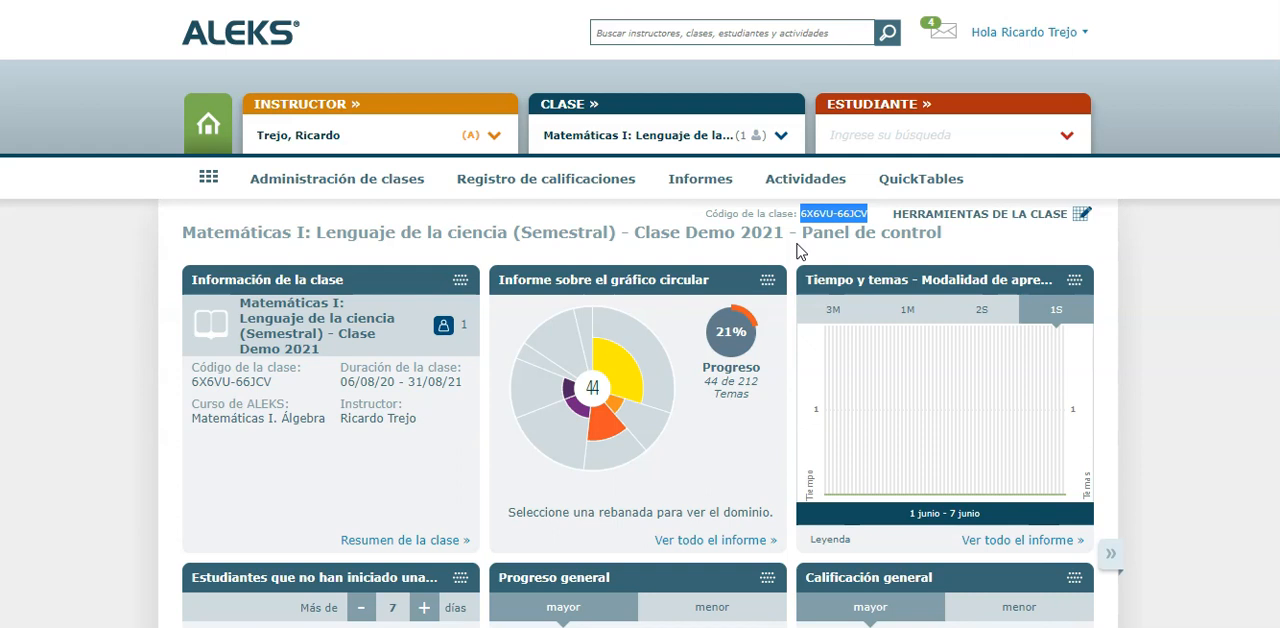
right_click(826, 216)
left_click(843, 228)
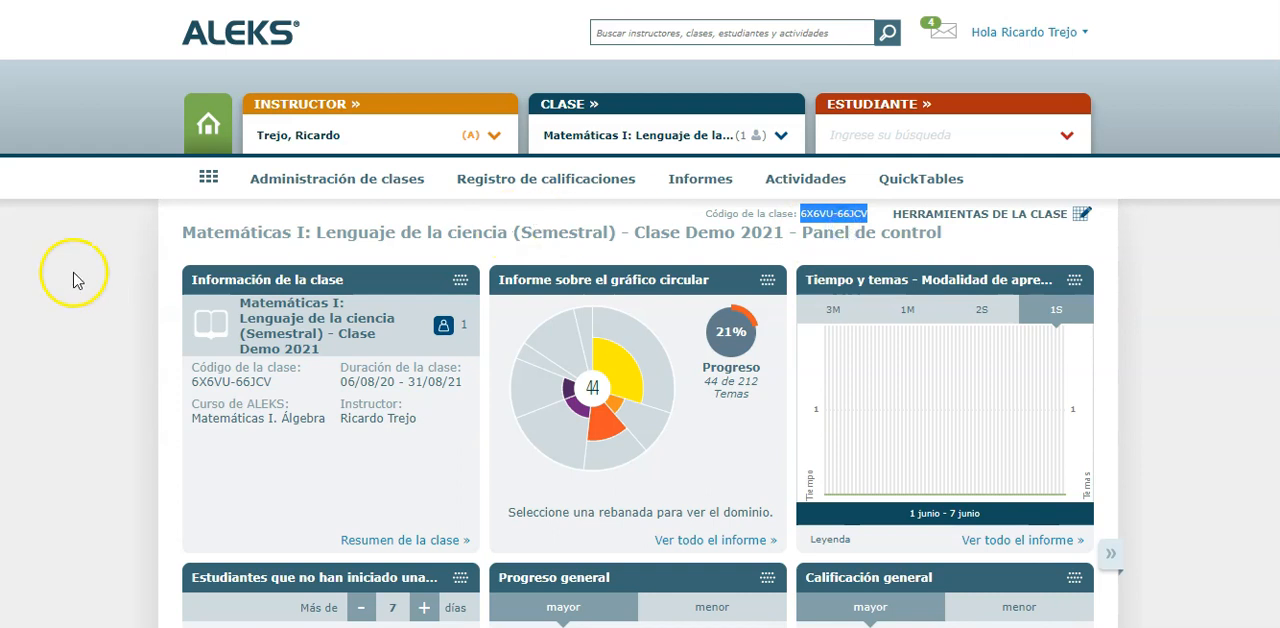
Start duplicating the open class and assign the copy to another instructor, choosing the newly created instructor
mouse_move(350, 180)
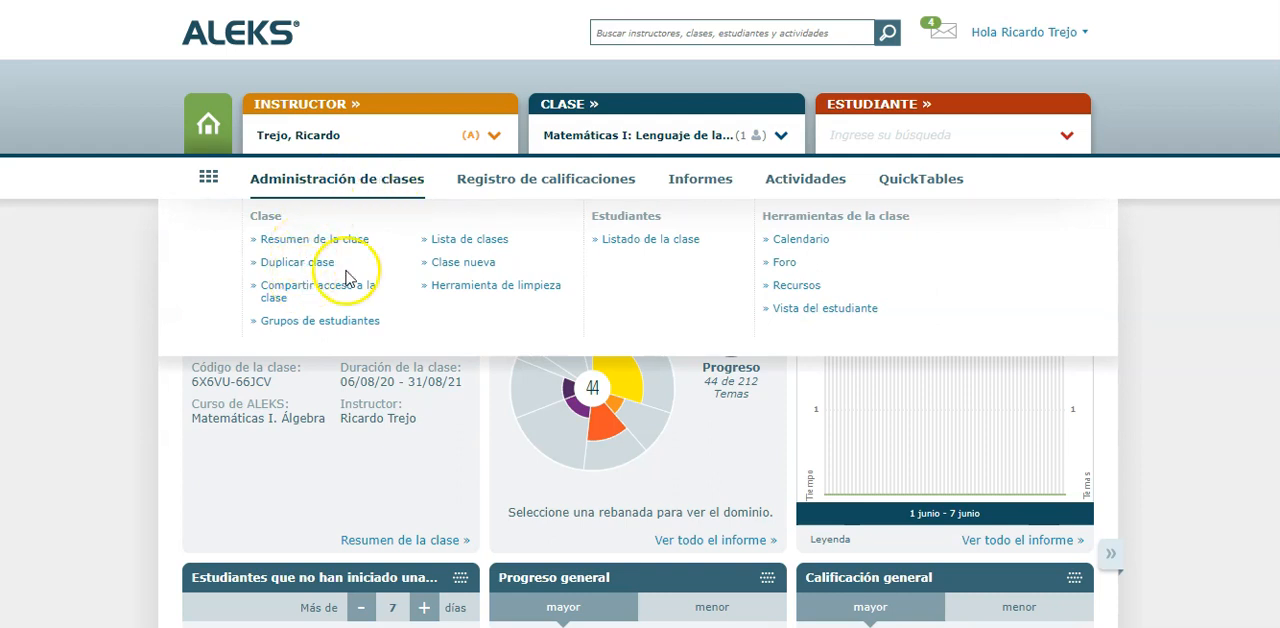
left_click(300, 263)
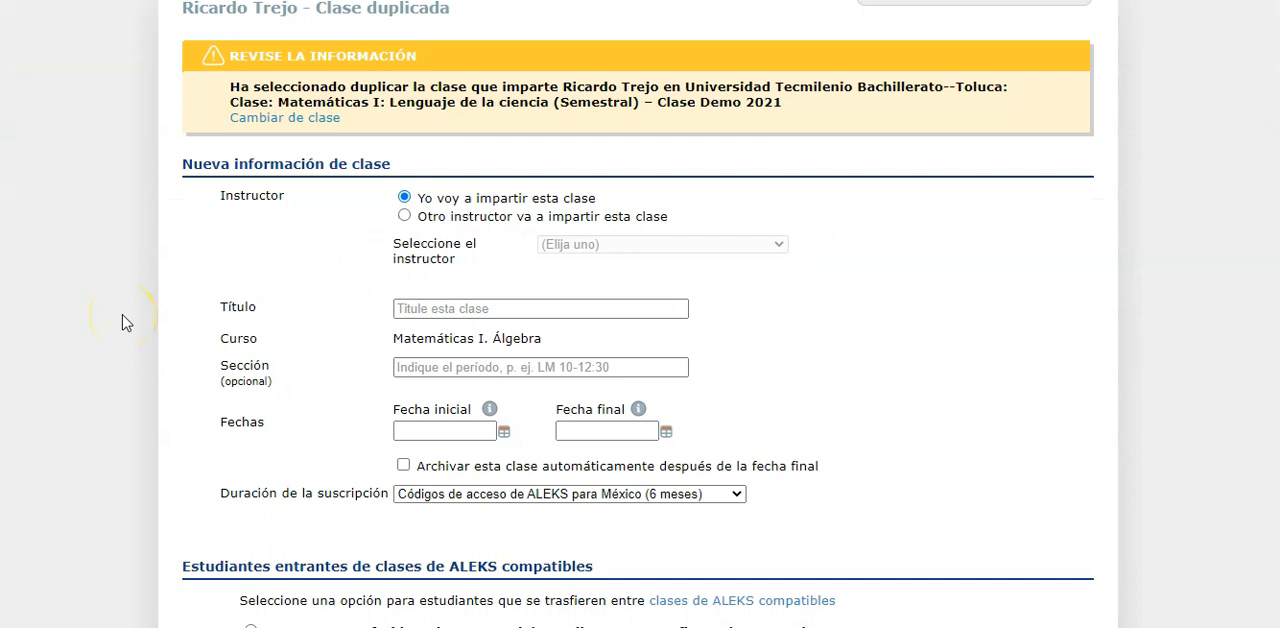
left_click(404, 216)
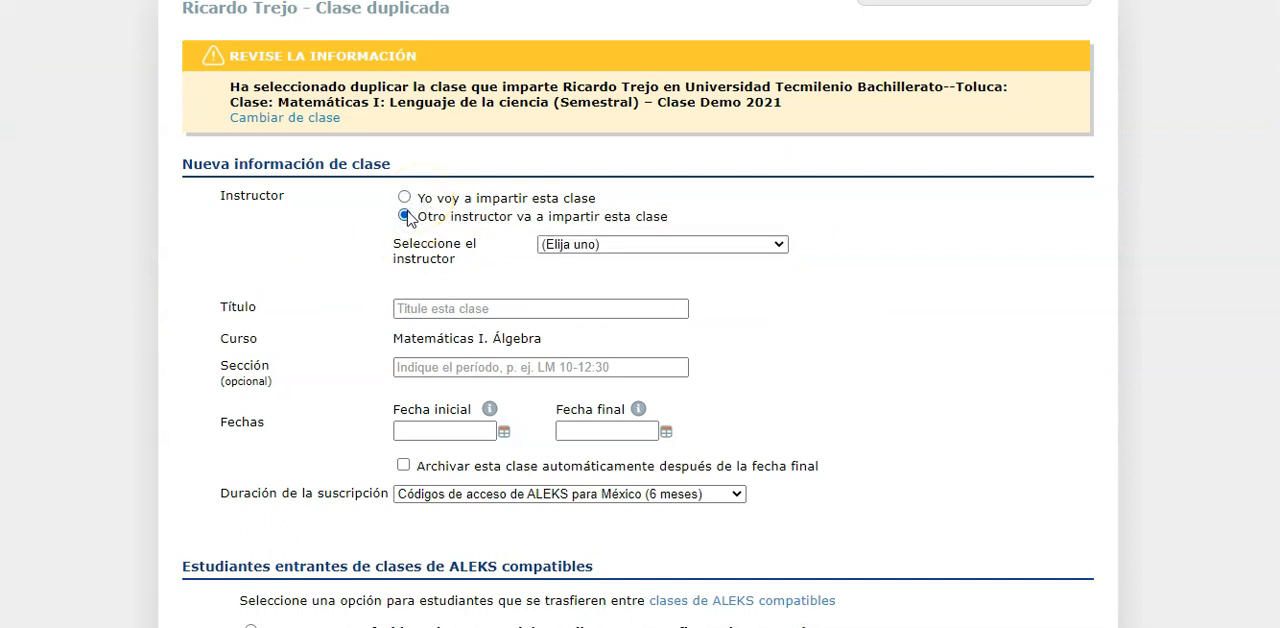
left_click(596, 247)
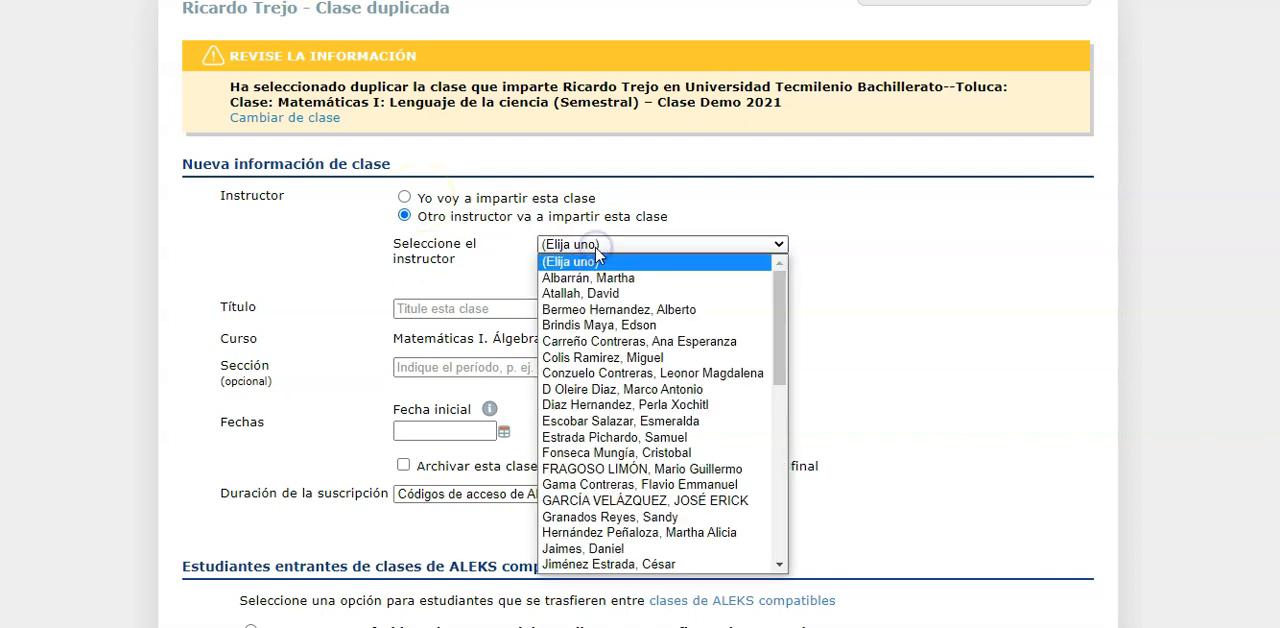
type("or")
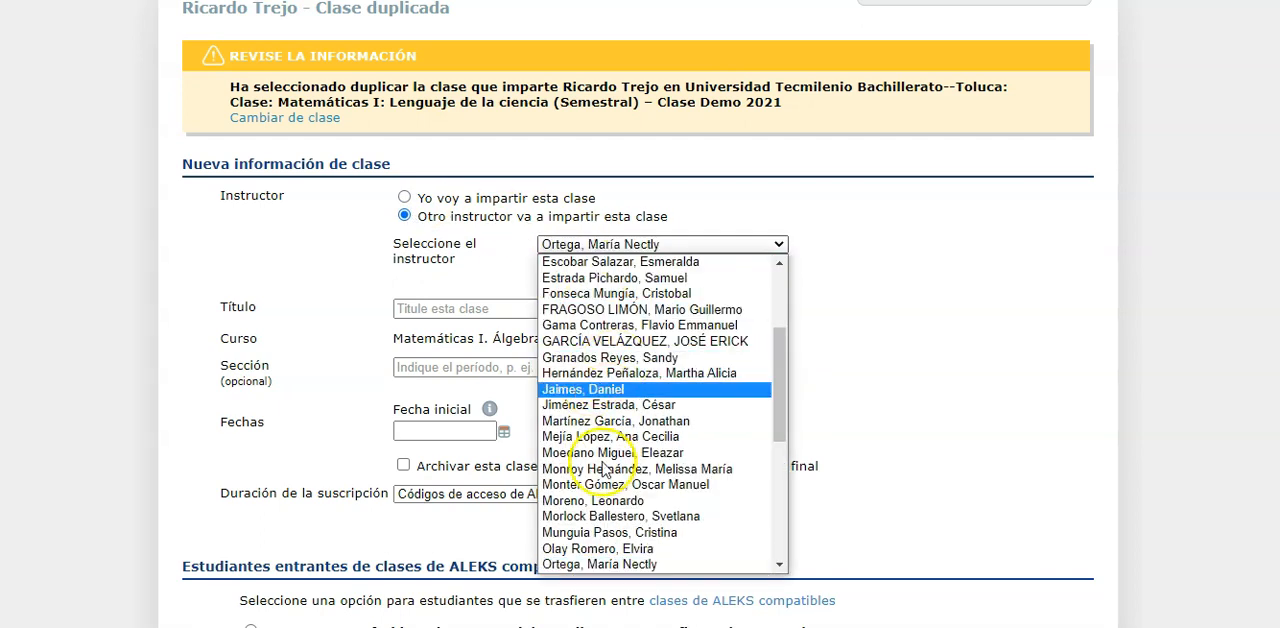
left_click(600, 500)
left_click(149, 251)
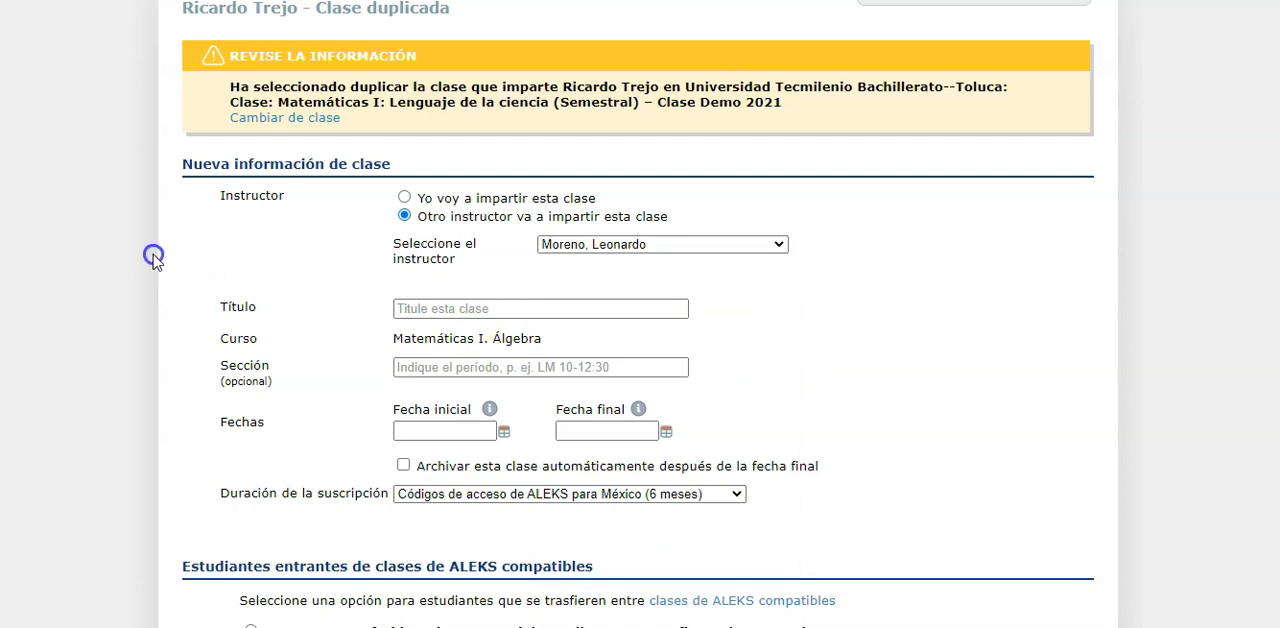
Title the duplicated class "Clase Prueba" and enter "Duplicado" as its section
left_click(431, 307)
type("C")
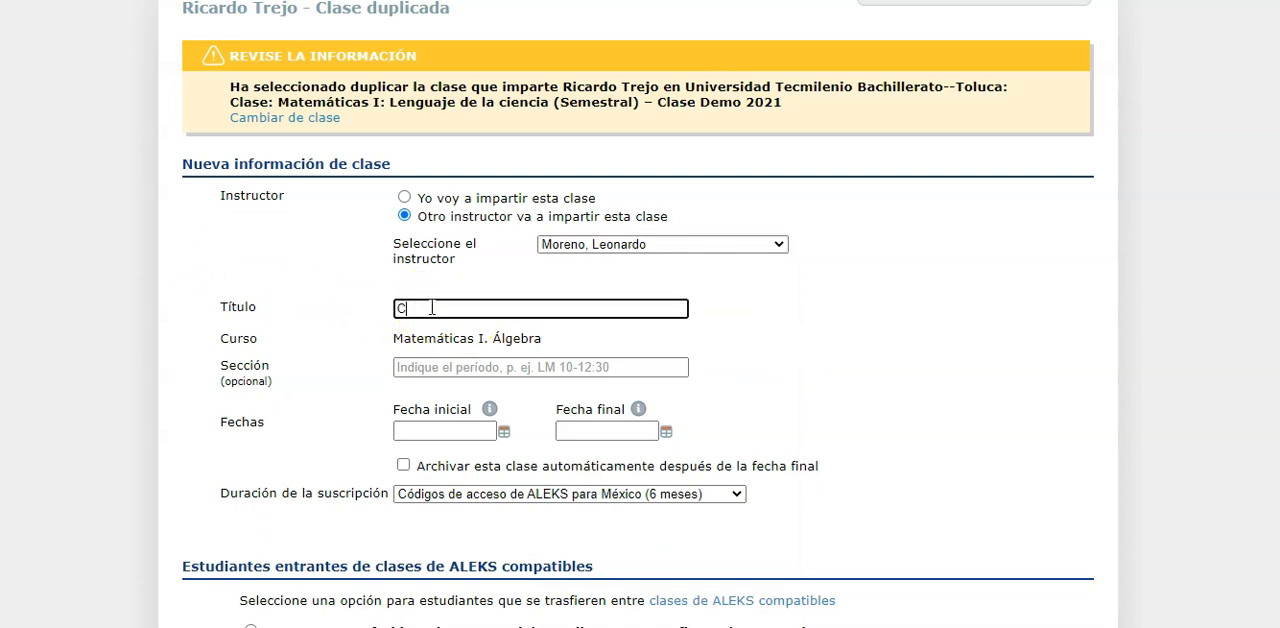
type("lase Prueba")
scroll(431, 309, "down", 1)
left_click(417, 331)
type("Duplicado")
Set the duplicated class's start date to 07/06/2021
scroll(417, 335, "down", 1)
left_click(503, 392)
scroll(263, 349, "down", 2)
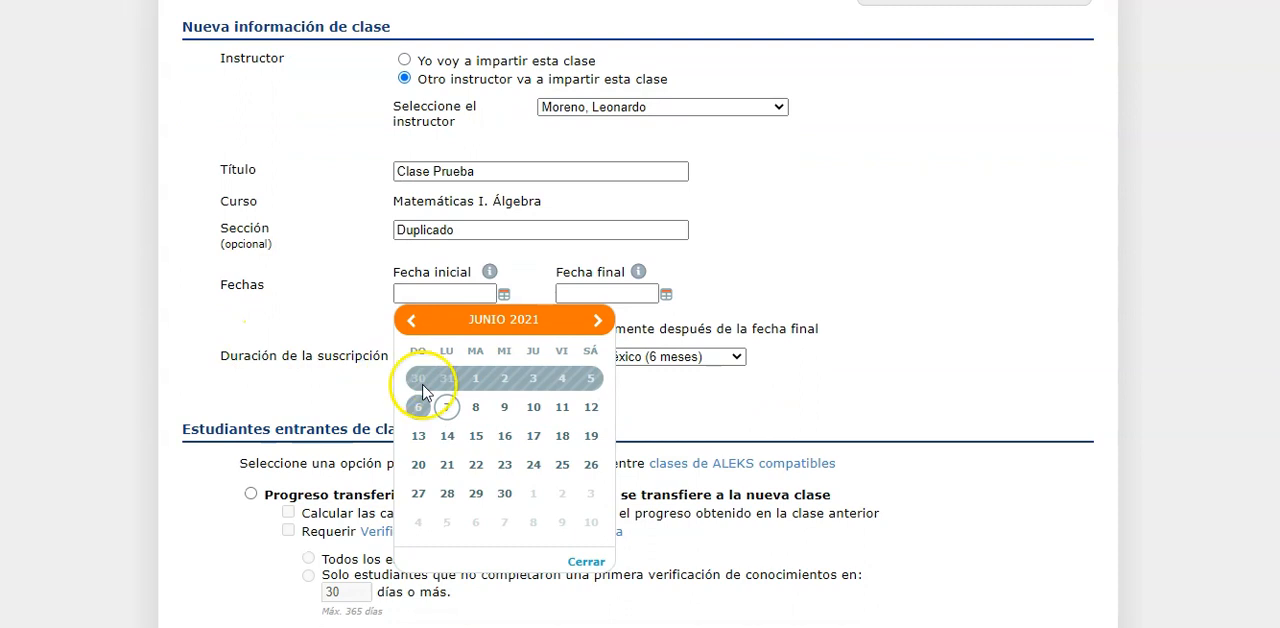
left_click(448, 404)
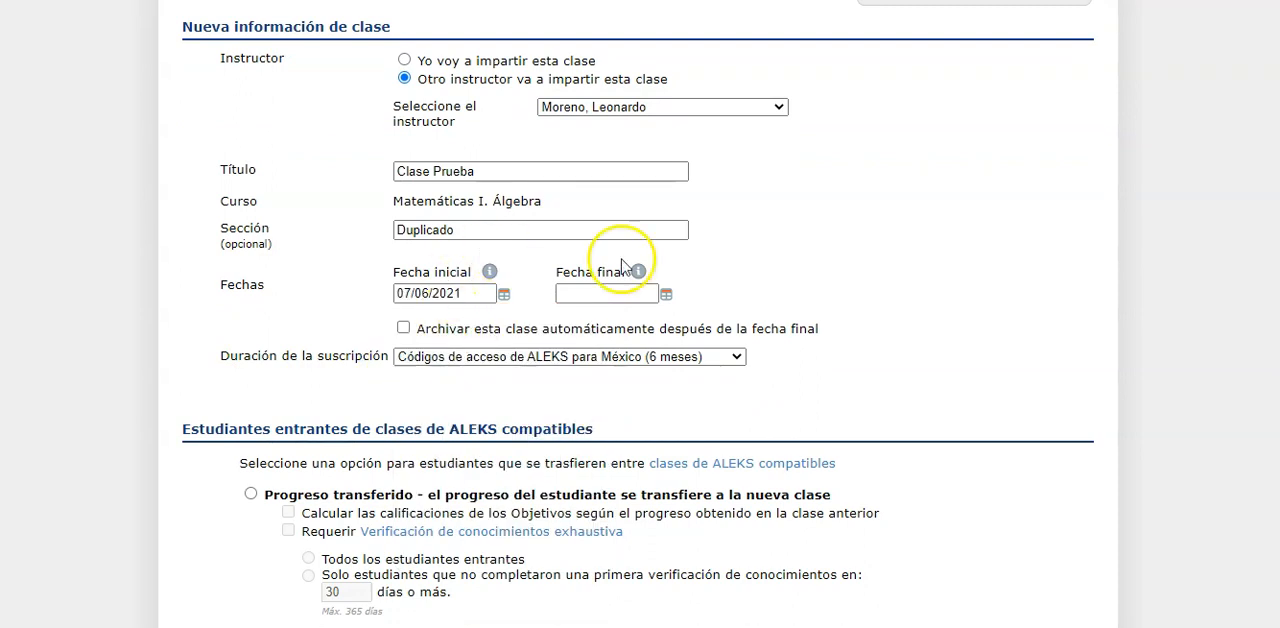
Change the duplicated class's start date to 16/08/2021
left_click(506, 295)
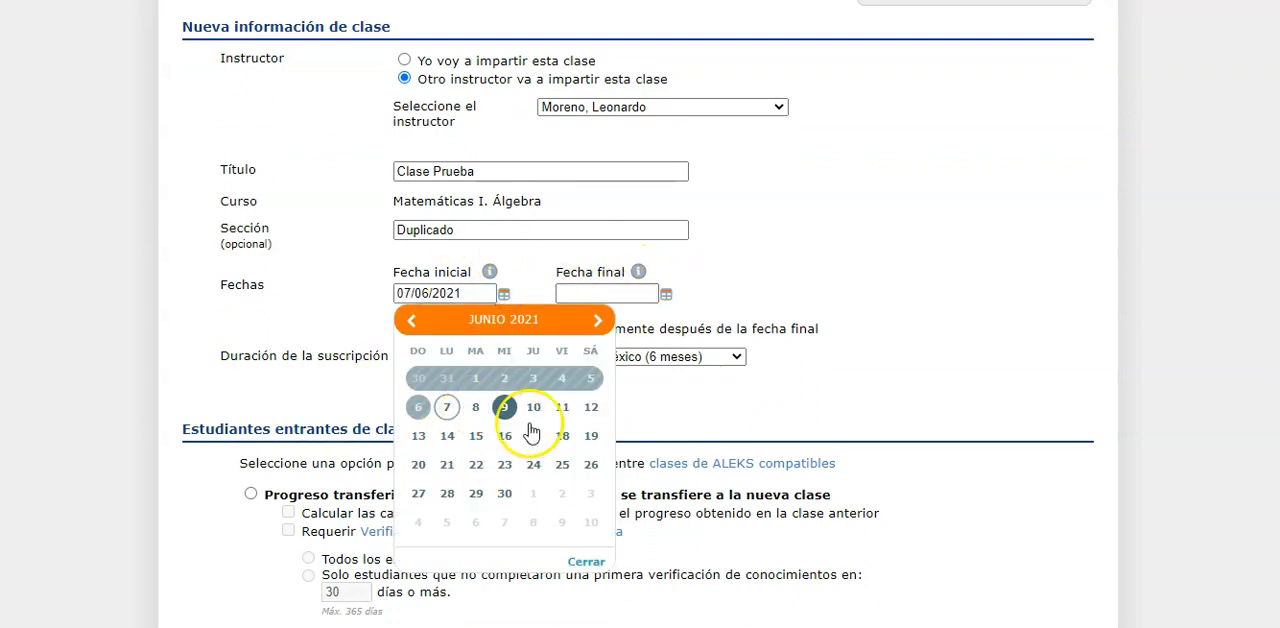
left_click(597, 320)
left_click(598, 320)
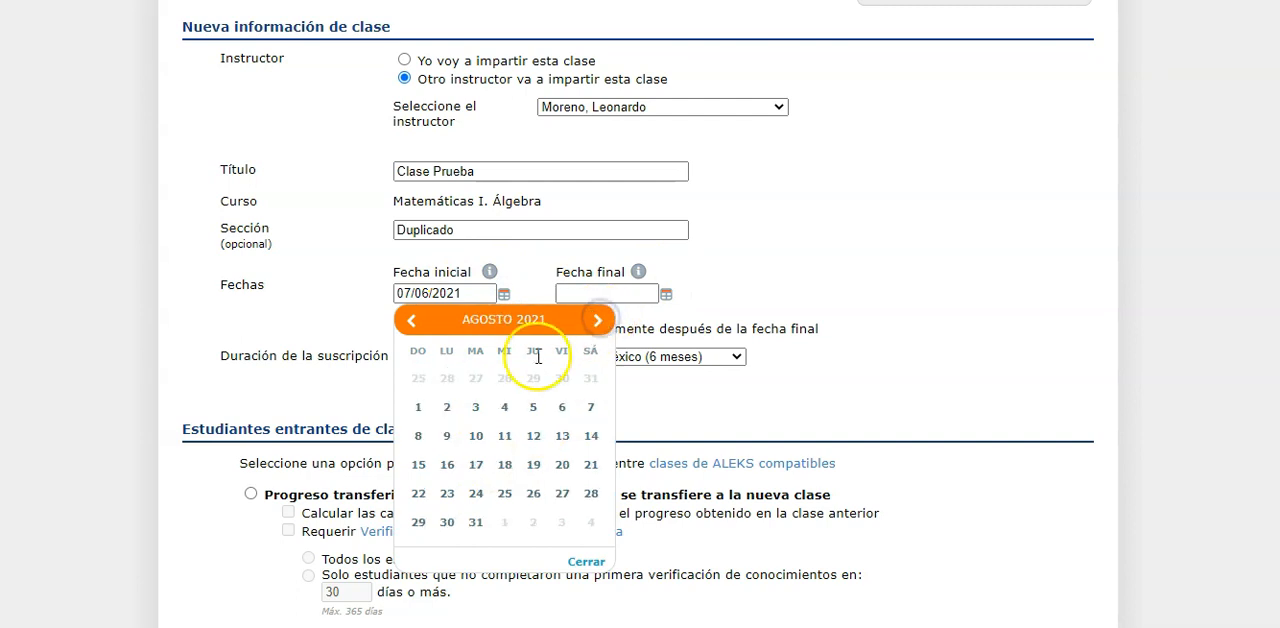
left_click(443, 466)
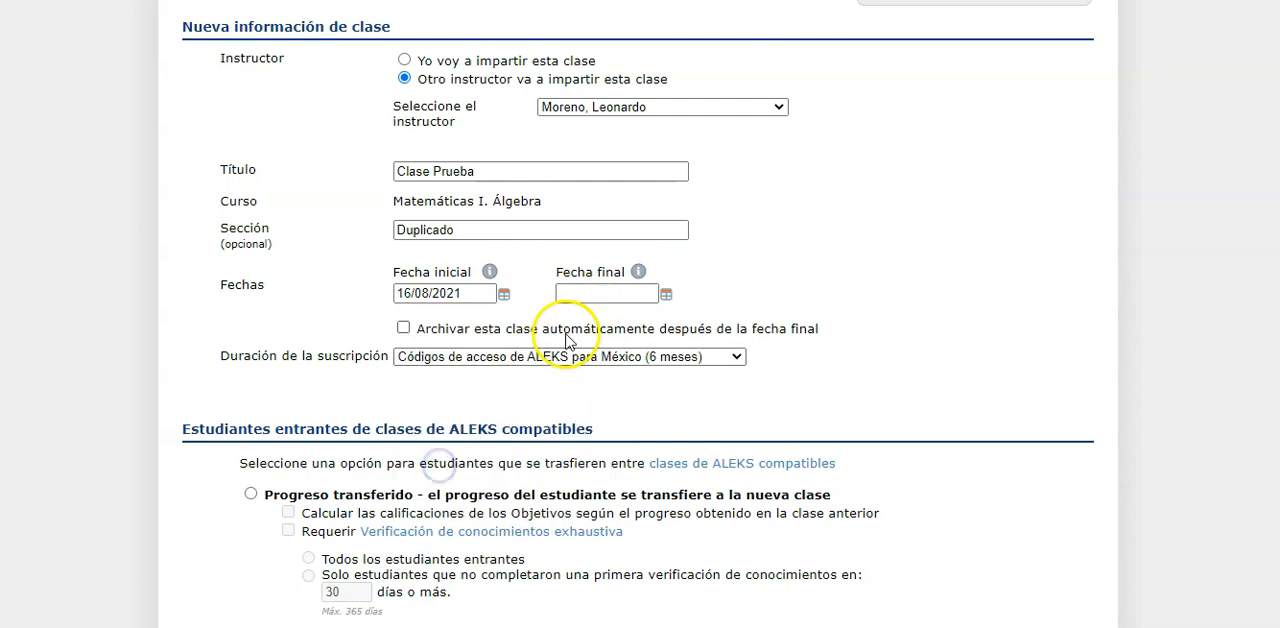
Set the duplicated class's end date to 10/01/2022
left_click(666, 294)
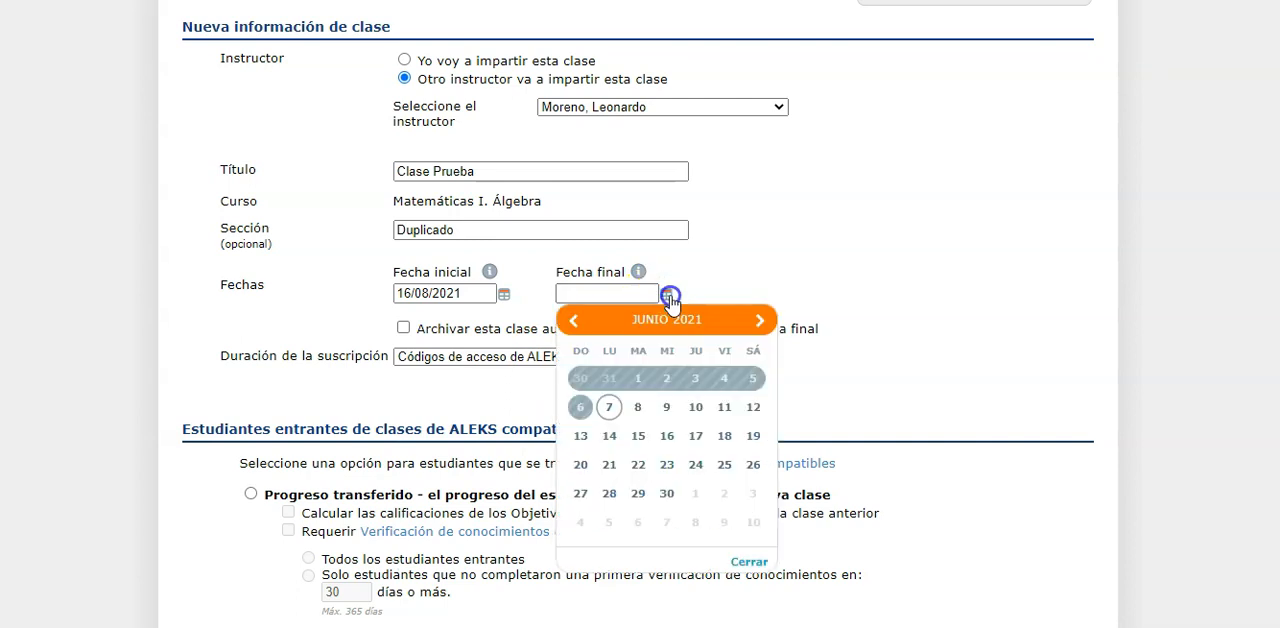
left_click(758, 320)
left_click(758, 320)
left_click(759, 320)
left_click(758, 320)
left_click(758, 320)
left_click(758, 320)
left_click(758, 320)
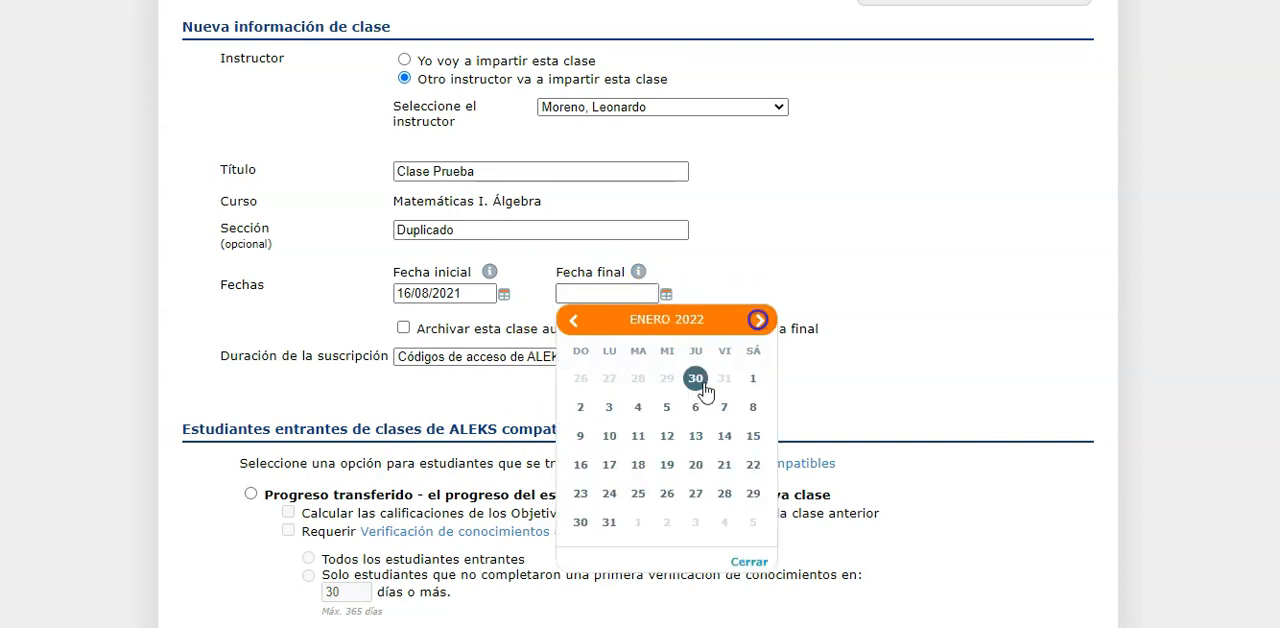
left_click(609, 436)
Set the subscription duration to "Código de cursos para Latinoamérica (cualquier duración)"
scroll(220, 360, "down", 1)
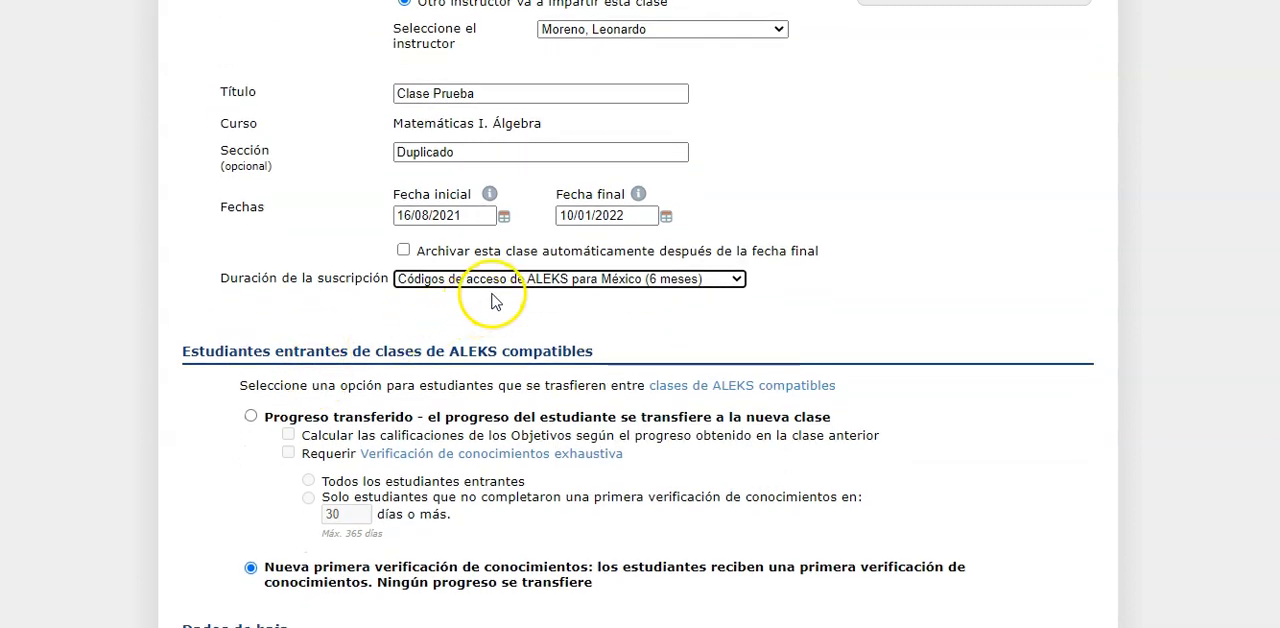
left_click(511, 283)
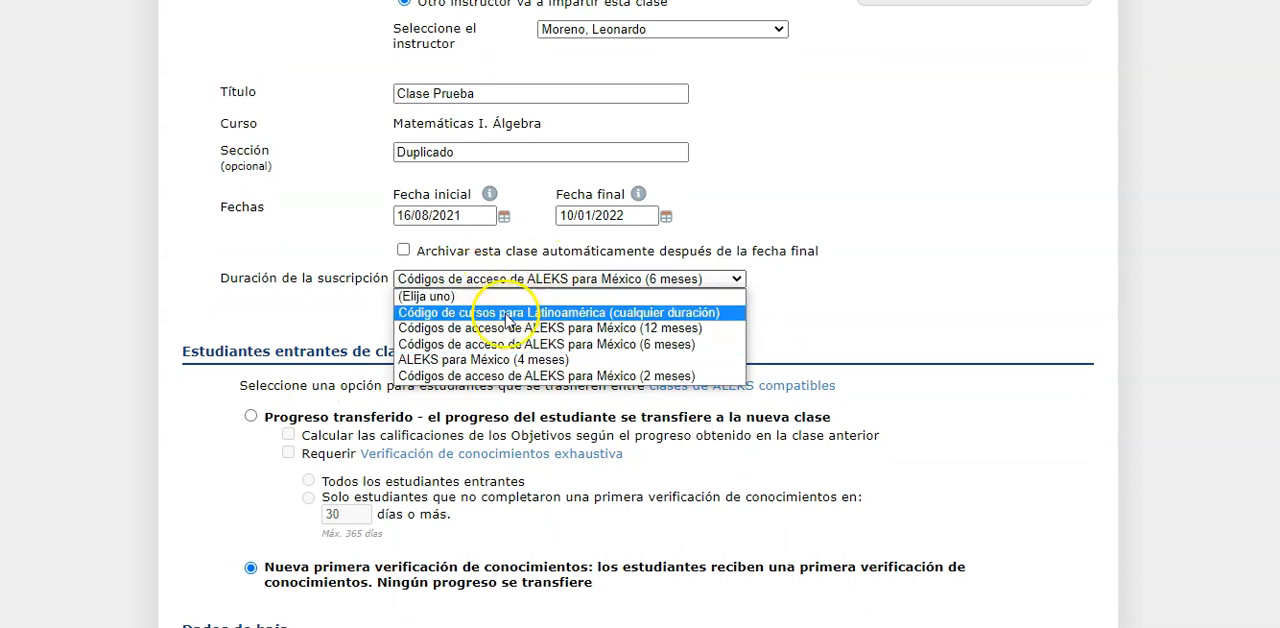
left_click(505, 312)
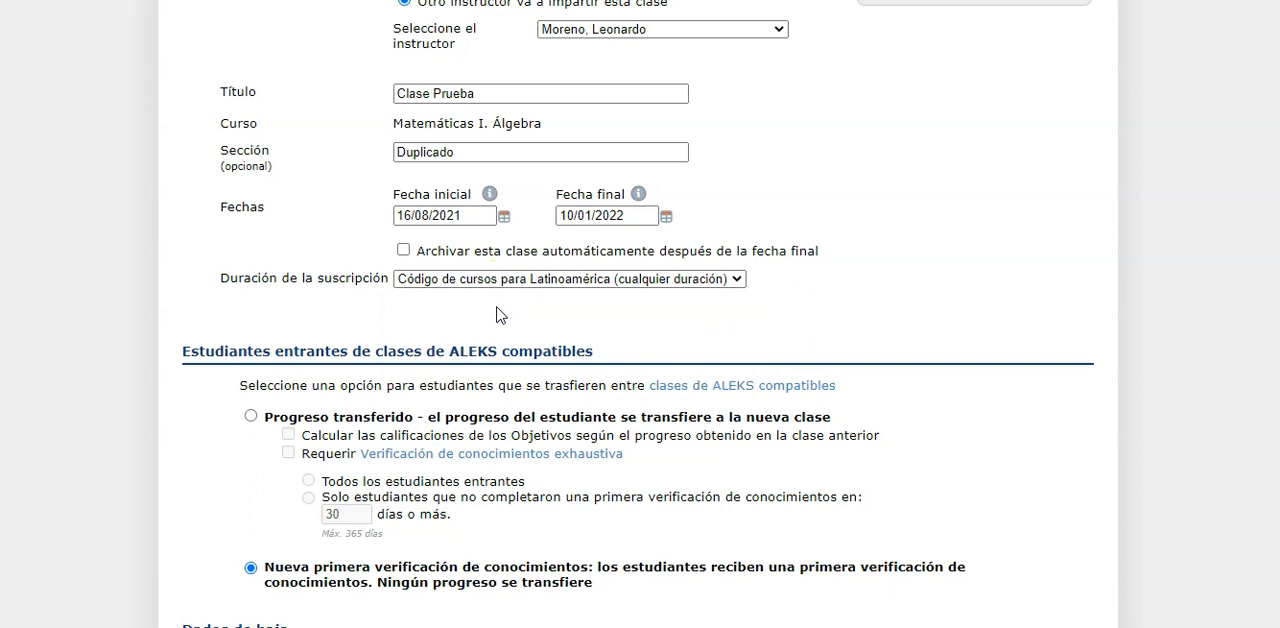
Try Progreso transferido for students coming from compatible classes, and switch back to Nueva primera verificación de conocimientos
scroll(79, 312, "down", 3)
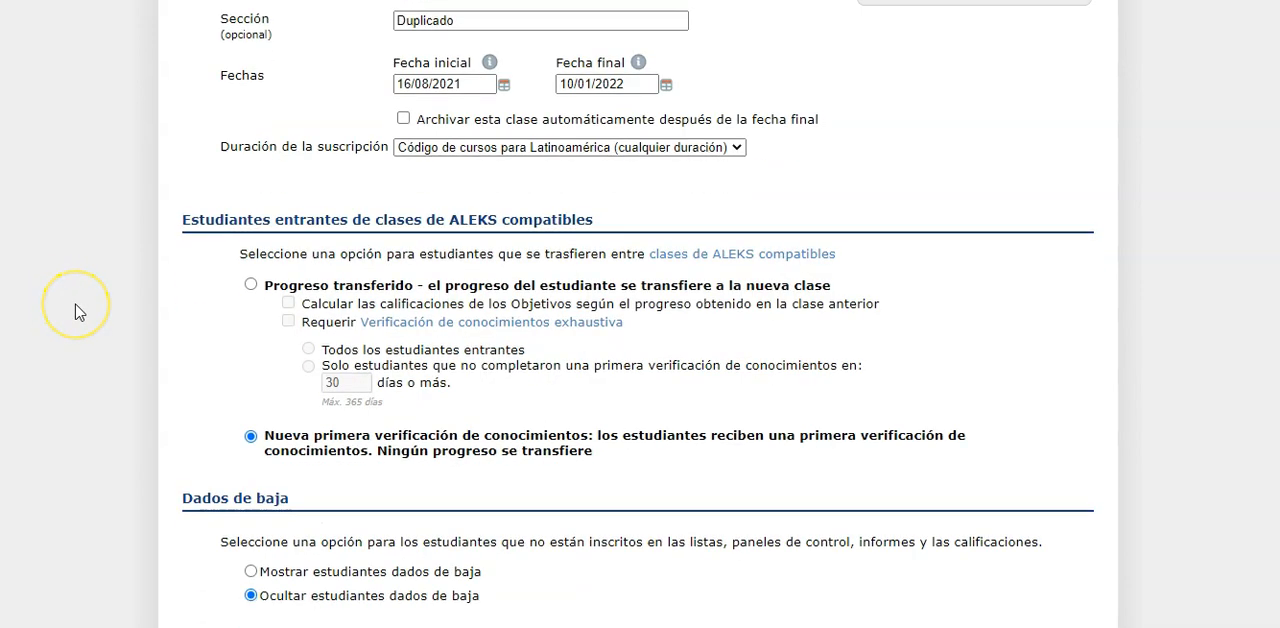
scroll(79, 312, "down", 3)
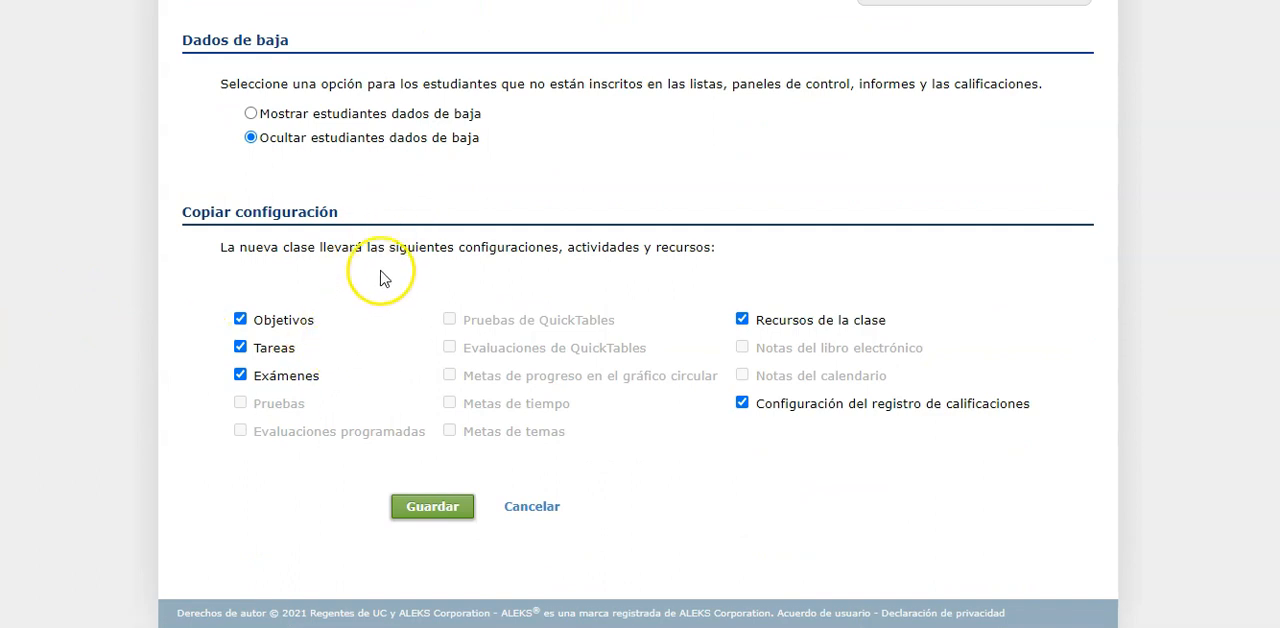
scroll(370, 272, "up", 3)
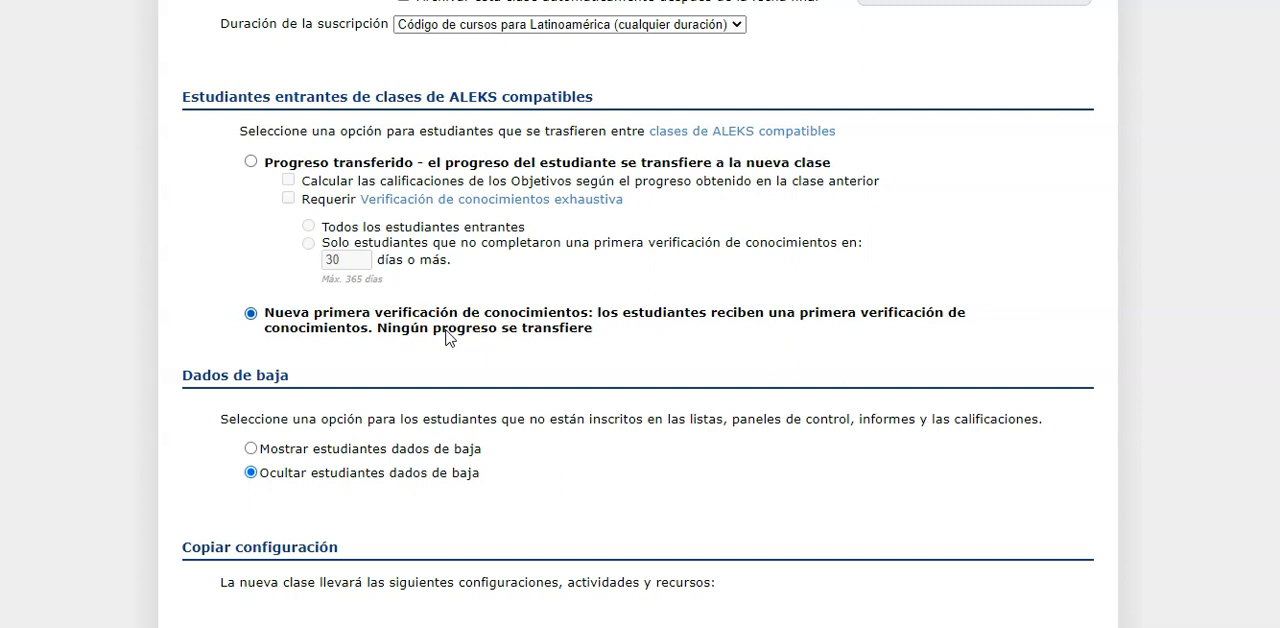
left_click(251, 162)
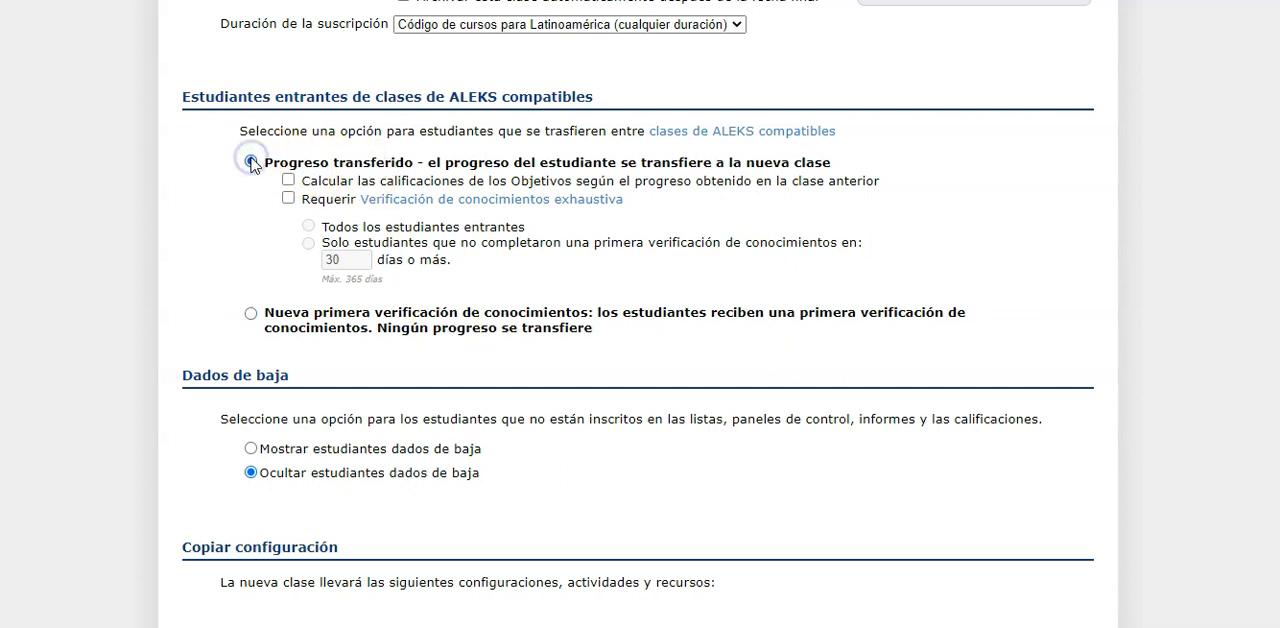
left_click(251, 313)
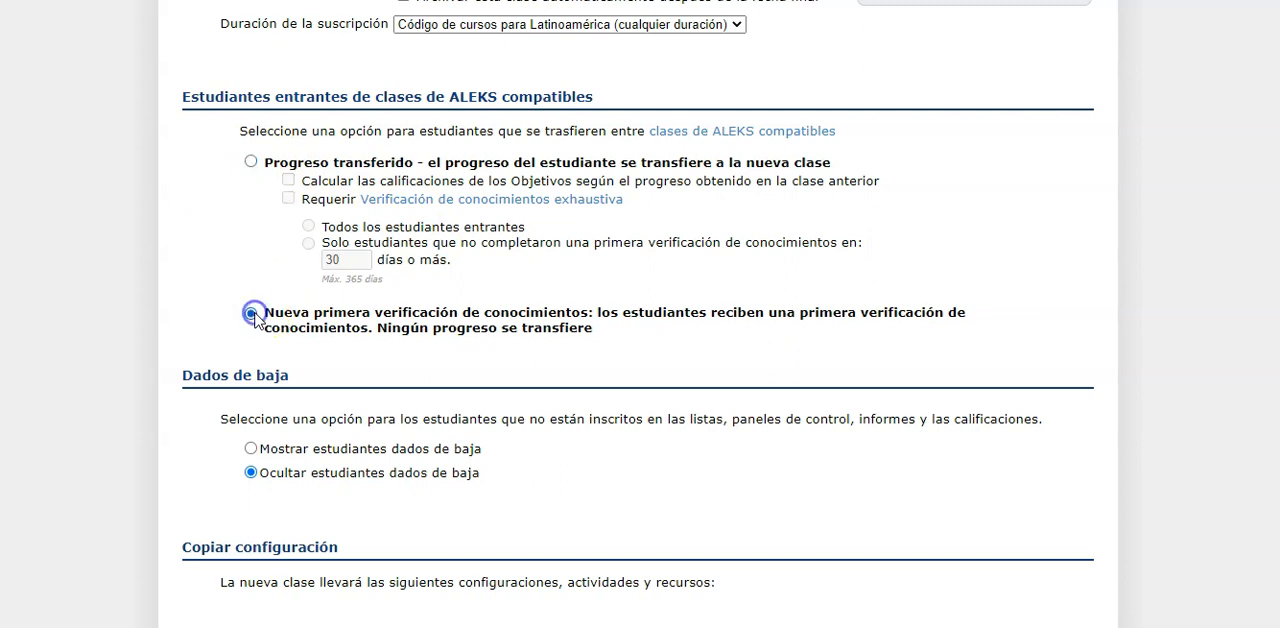
Save the duplicated class, keeping Objetivos, Tareas, Exámenes, Recursos de la clase and Configuración del registro de calificaciones among the copied items
scroll(223, 310, "down", 3)
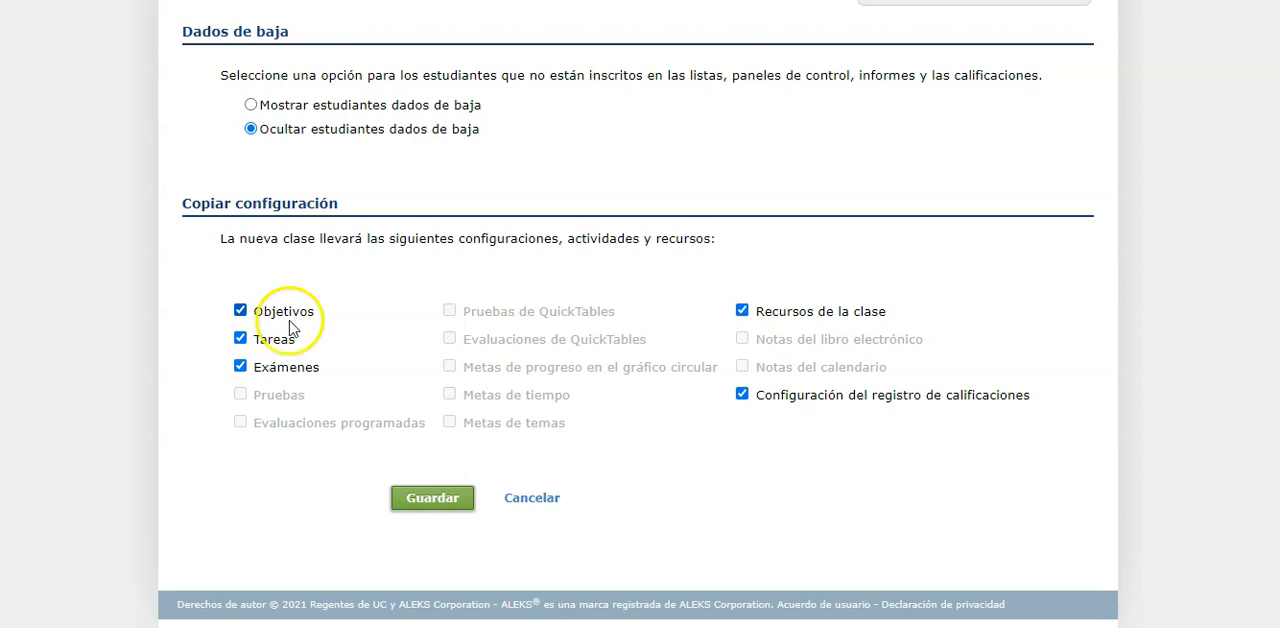
left_click(240, 339)
left_click(240, 340)
left_click(410, 494)
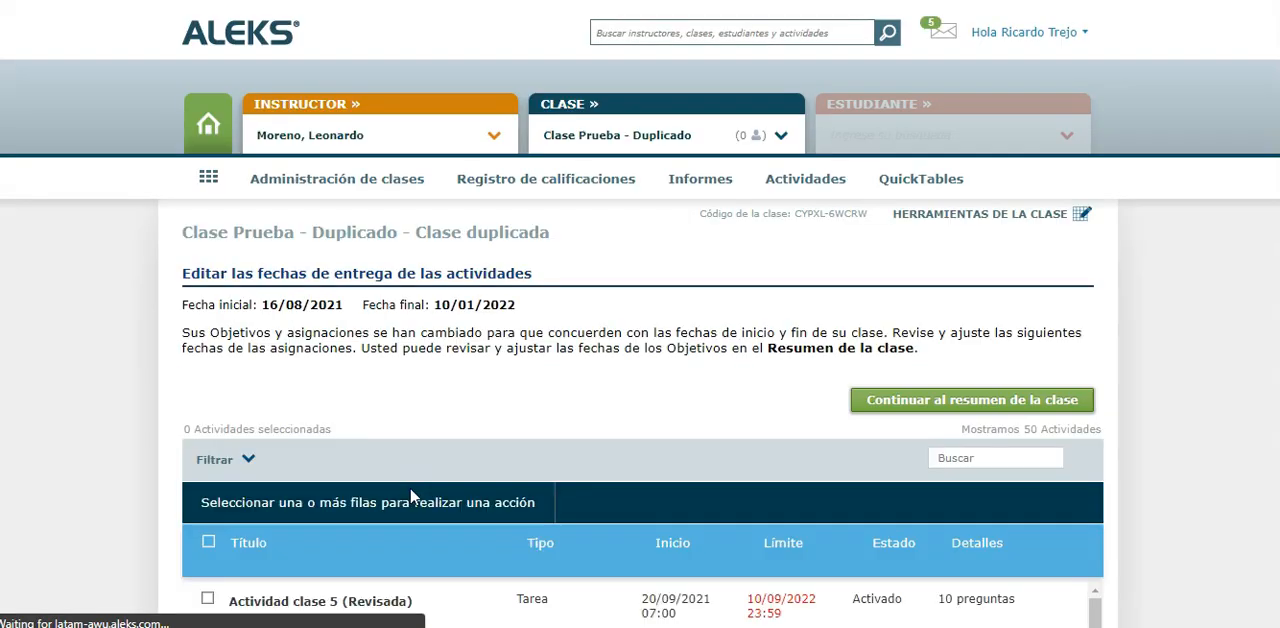
Read the notice about assignment dates and check the activity list for dates outside the class period
scroll(410, 497, "down", 3)
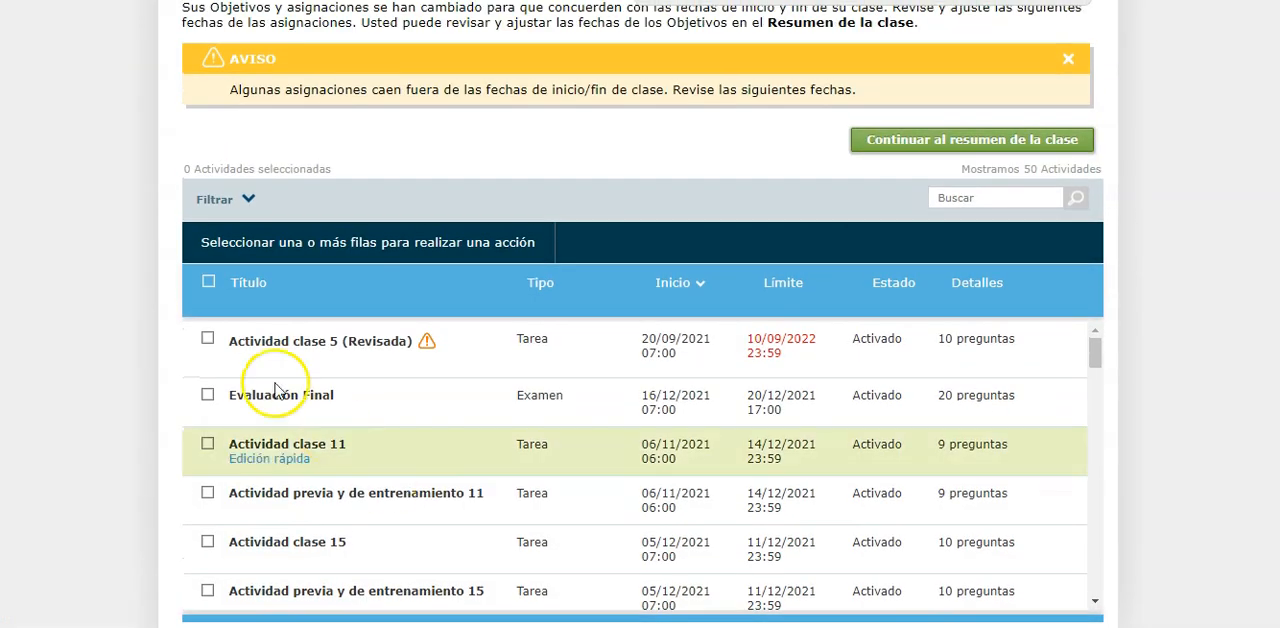
scroll(163, 337, "up", 1)
scroll(165, 343, "up", 1)
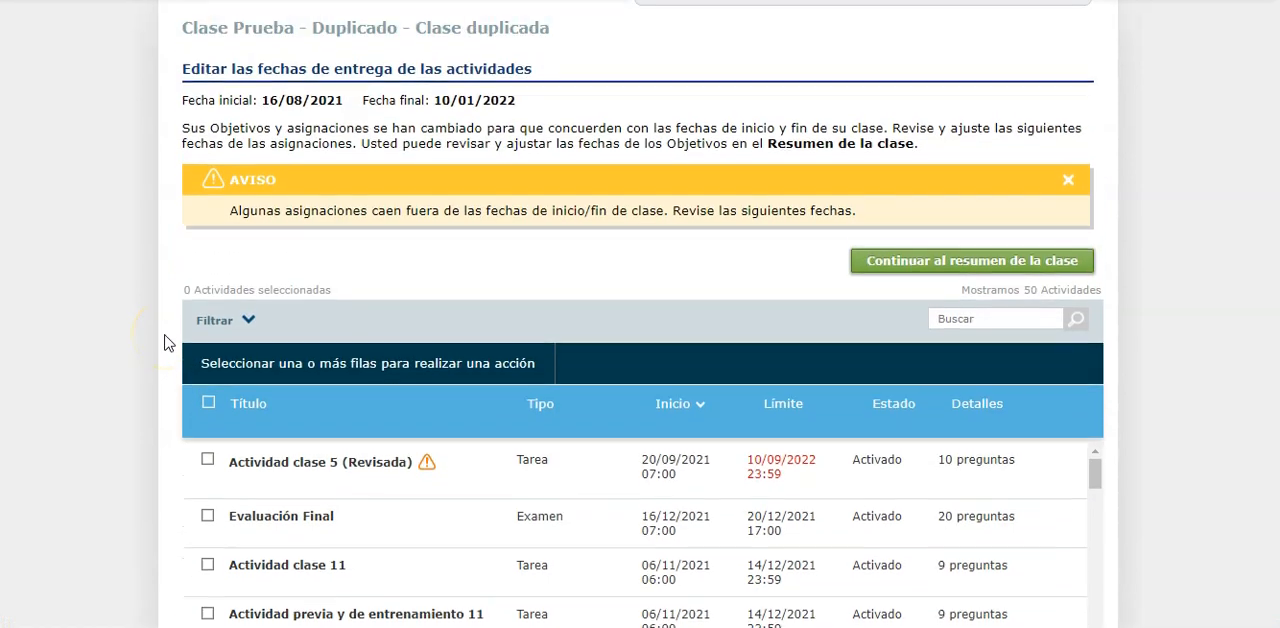
left_click_drag(268, 214, 652, 226)
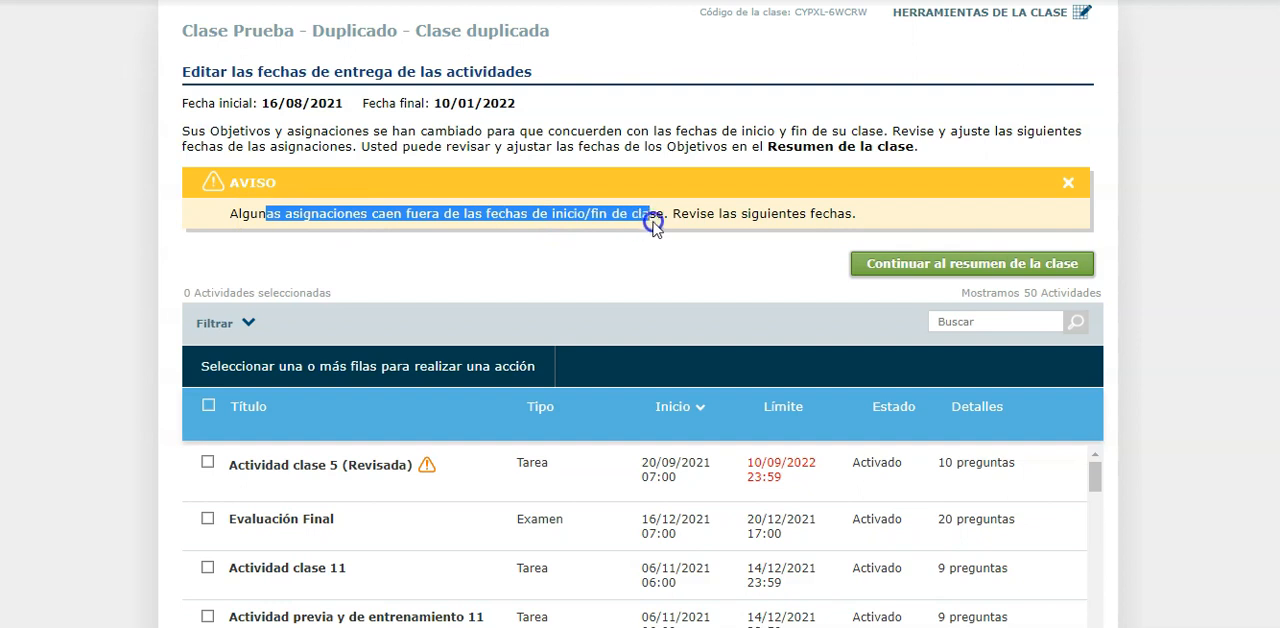
left_click(452, 246)
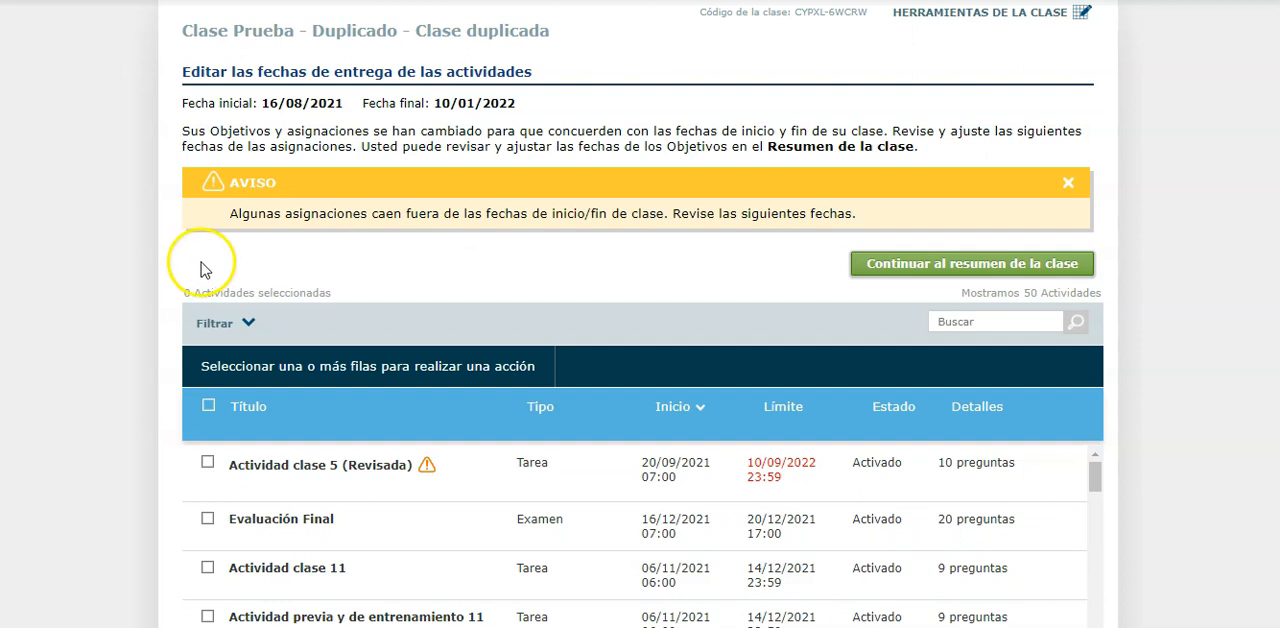
scroll(100, 280, "down", 3)
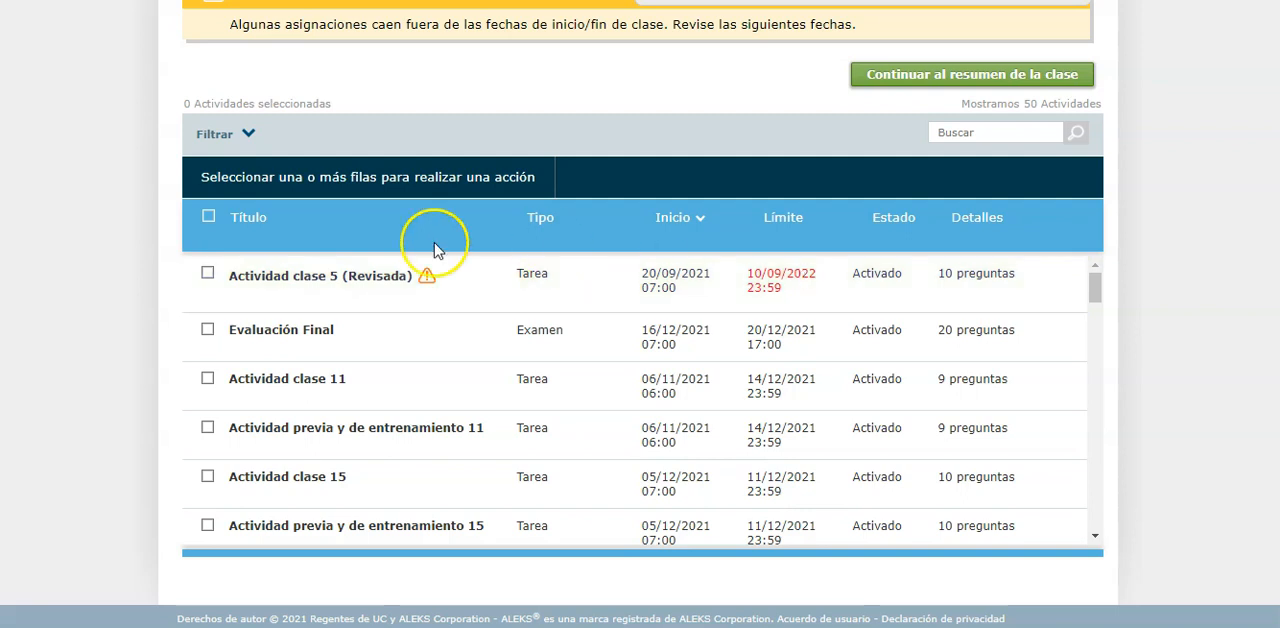
Set the due date of Actividad clase 5 (Revisada) to 17/12/2021 and save the activity
left_click(264, 294)
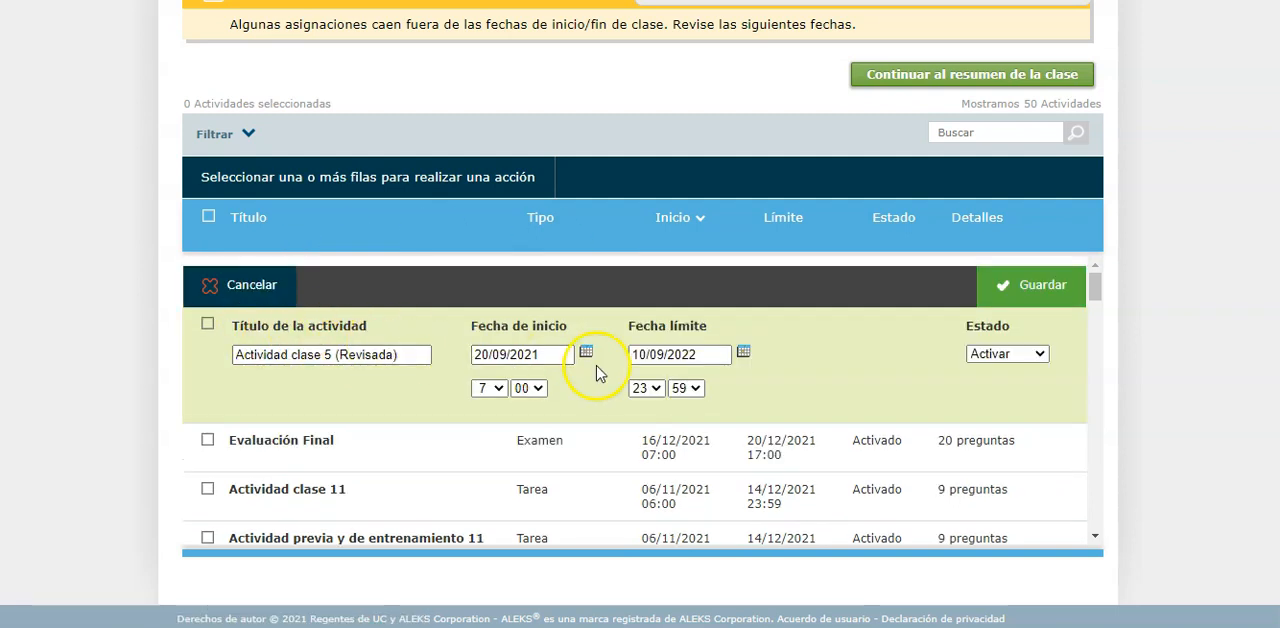
left_click(744, 353)
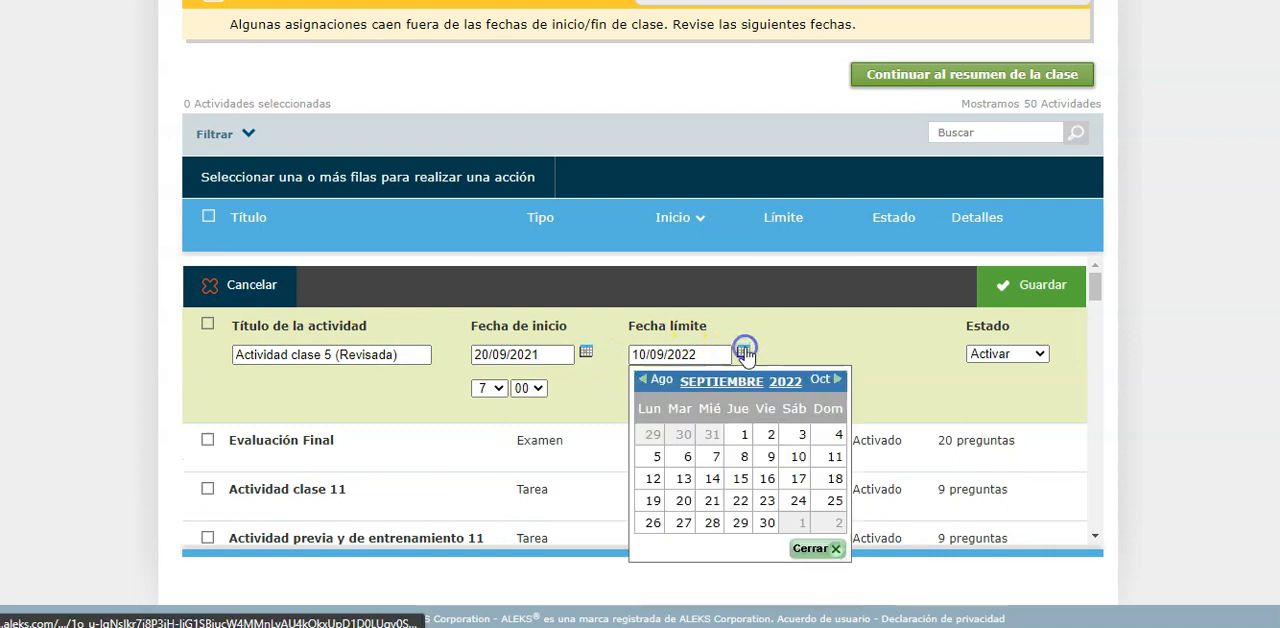
left_click(784, 382)
left_click(783, 488)
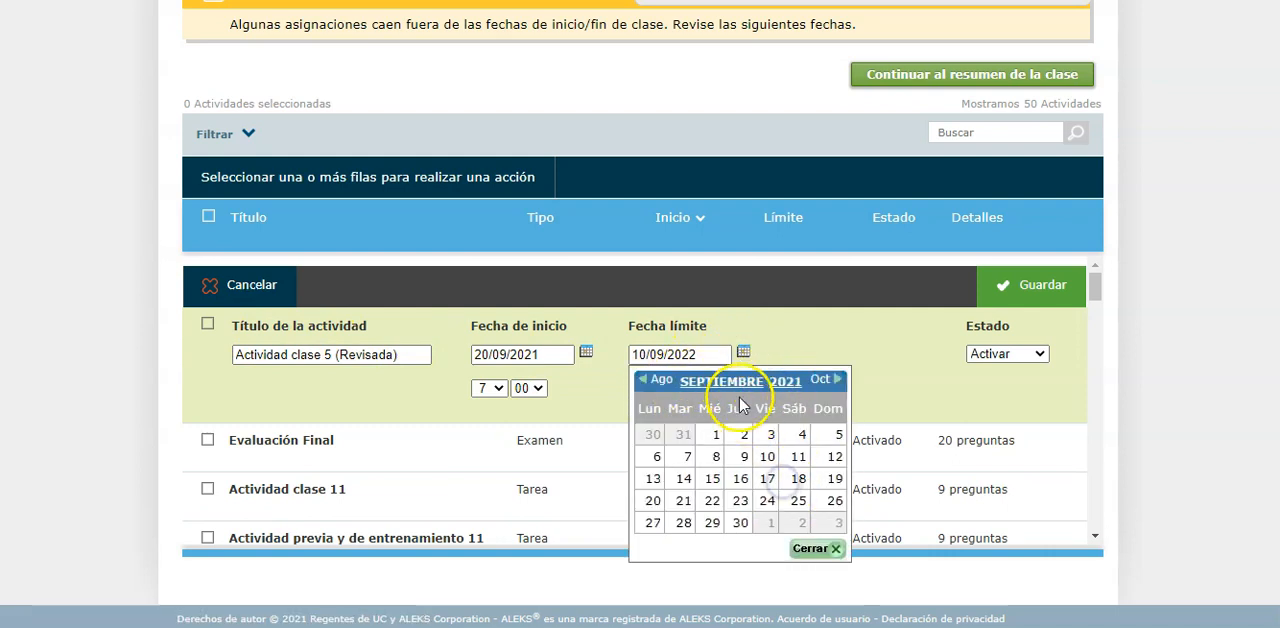
left_click(721, 382)
left_click(700, 568)
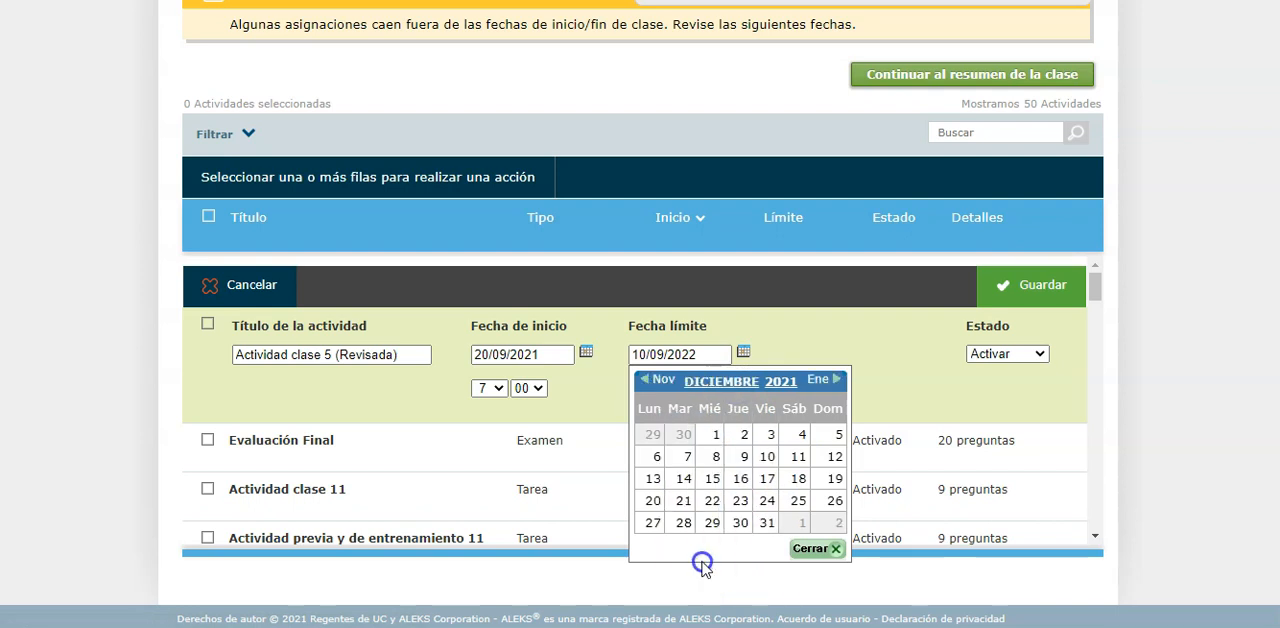
left_click(768, 478)
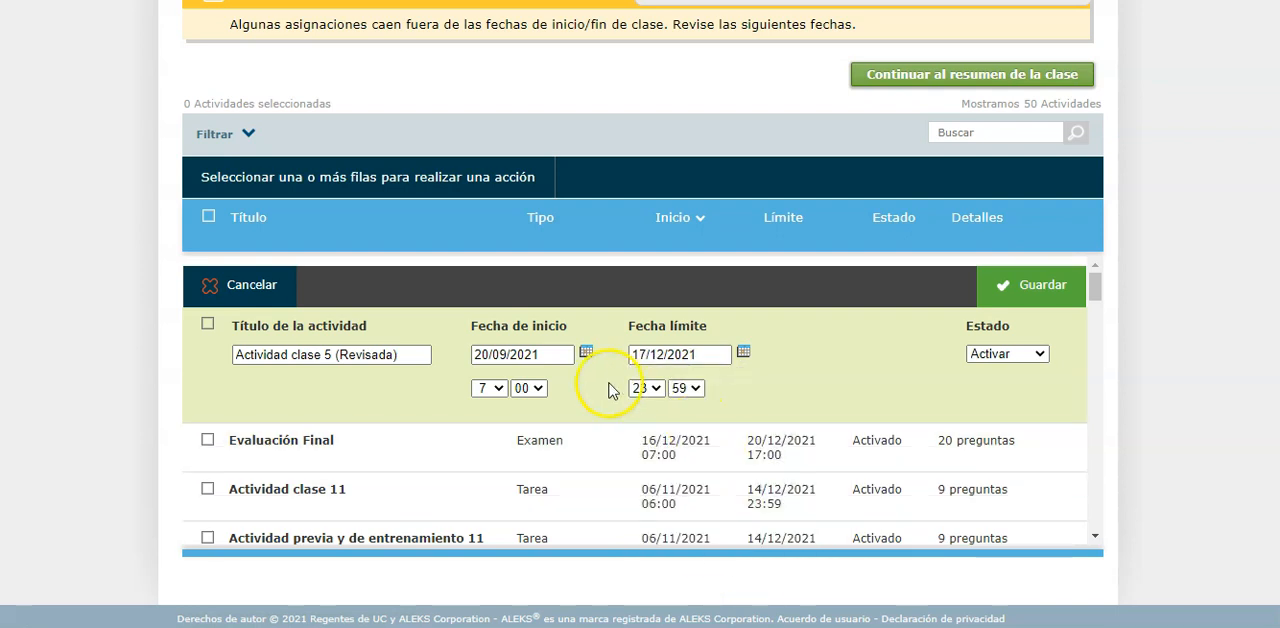
left_click(1037, 300)
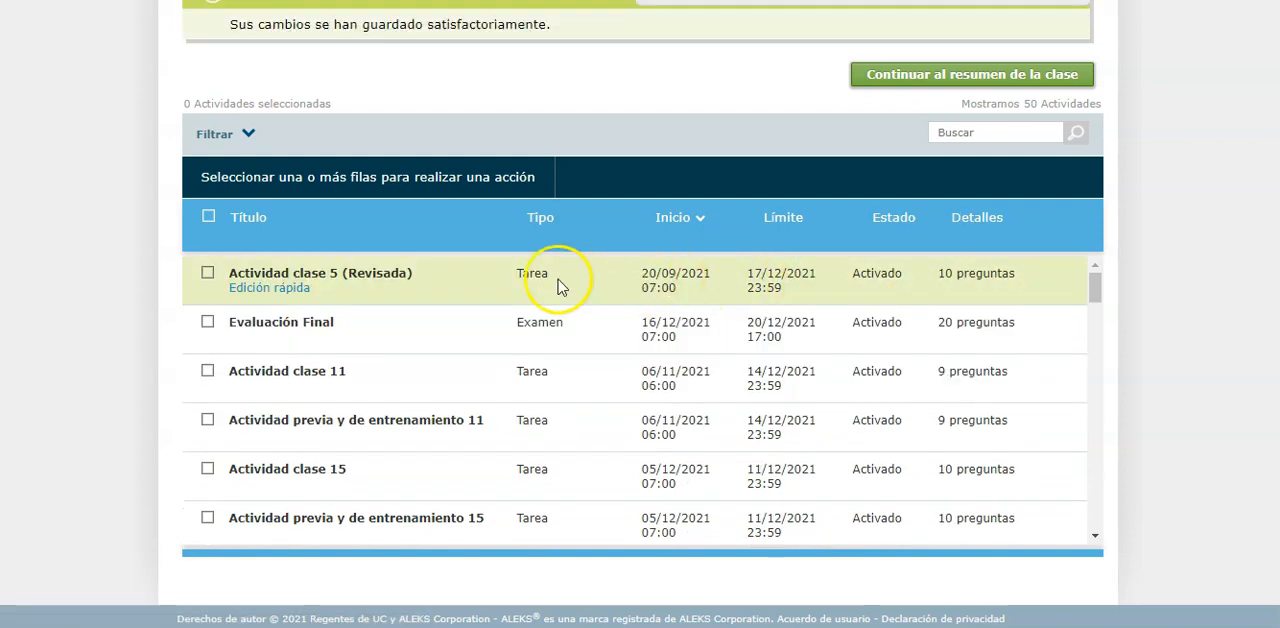
Review the start and due dates of the remaining activities against the duplicated class's start and end dates
scroll(532, 272, "up", 2)
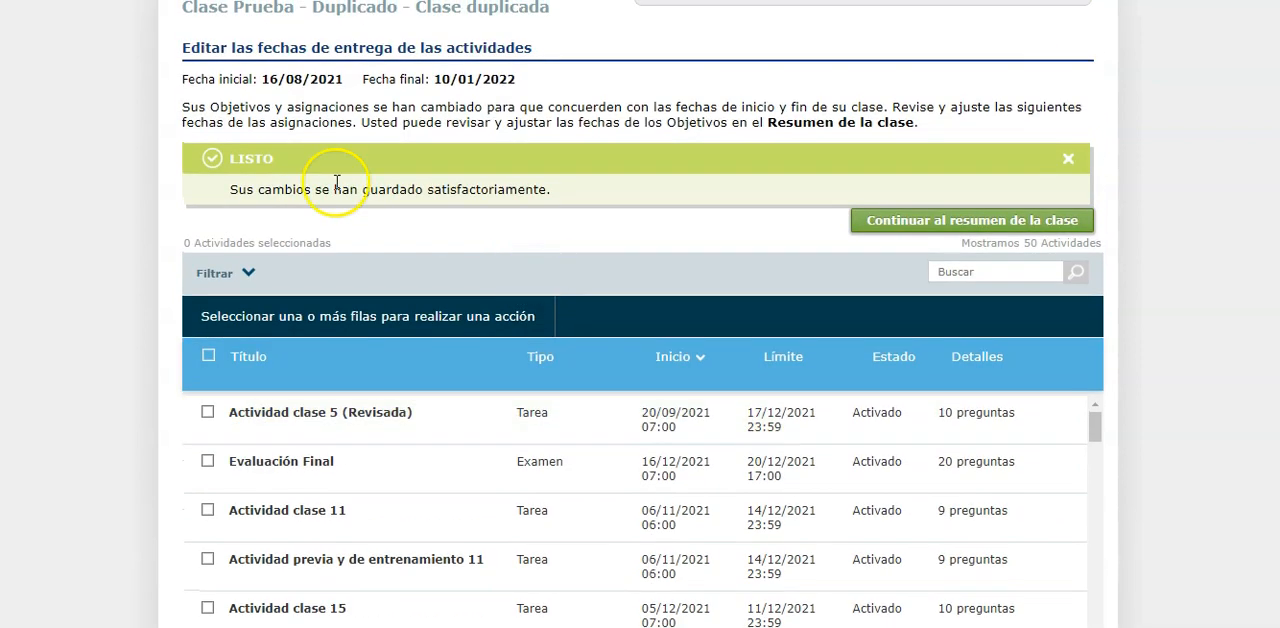
scroll(429, 491, "down", 3)
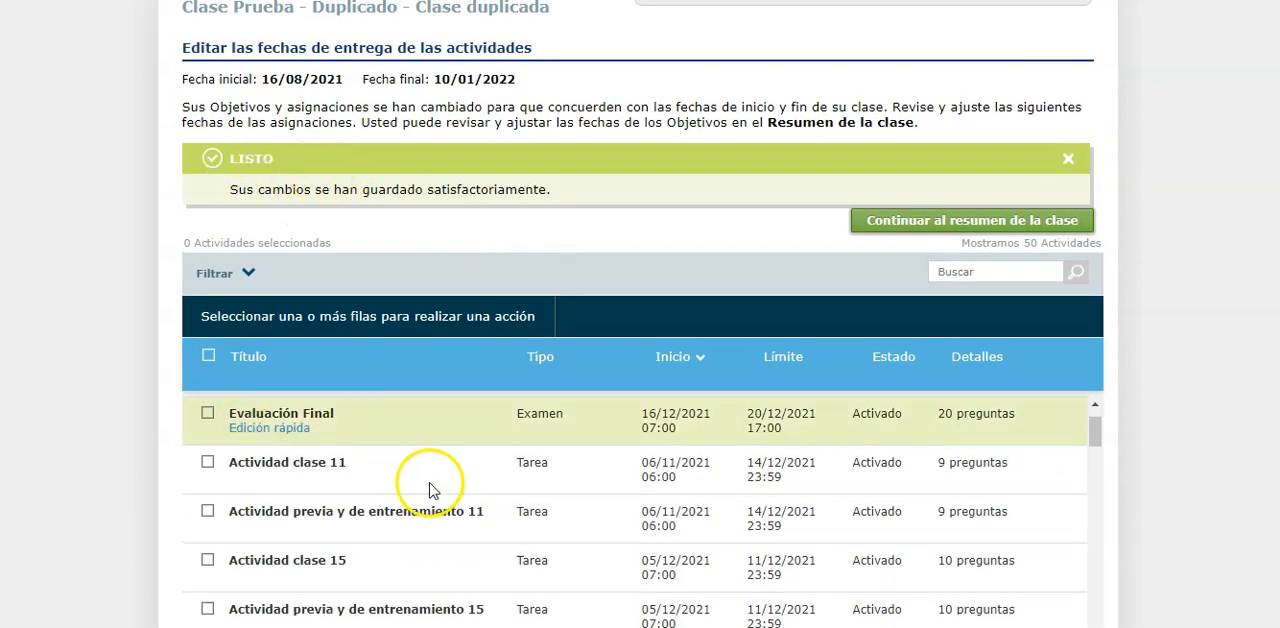
scroll(757, 466, "up", 3)
scroll(715, 465, "down", 20)
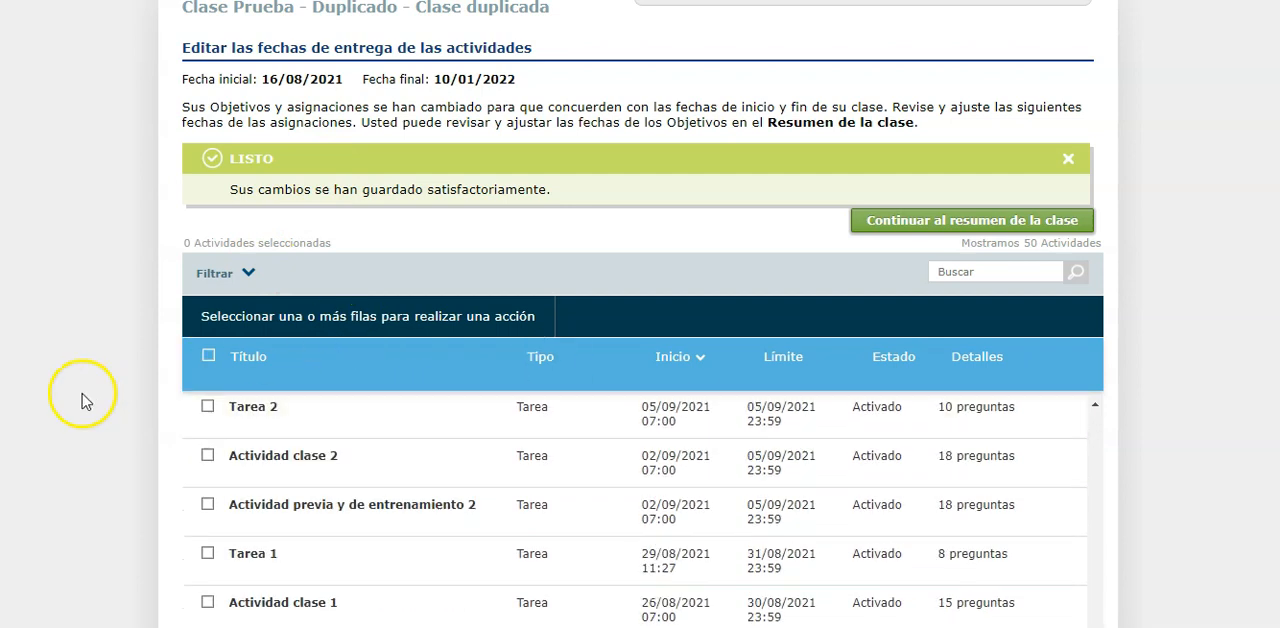
scroll(120, 410, "down", 2)
scroll(337, 463, "down", 15)
scroll(337, 473, "up", 2)
scroll(51, 280, "up", 4)
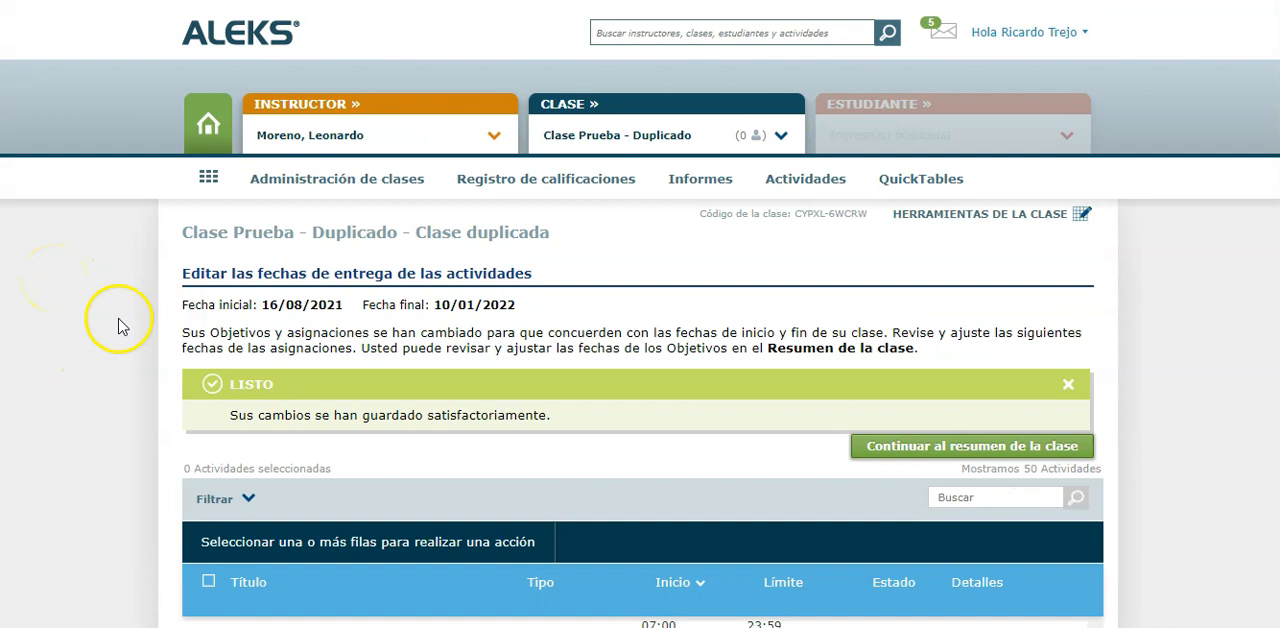
left_click_drag(178, 304, 533, 301)
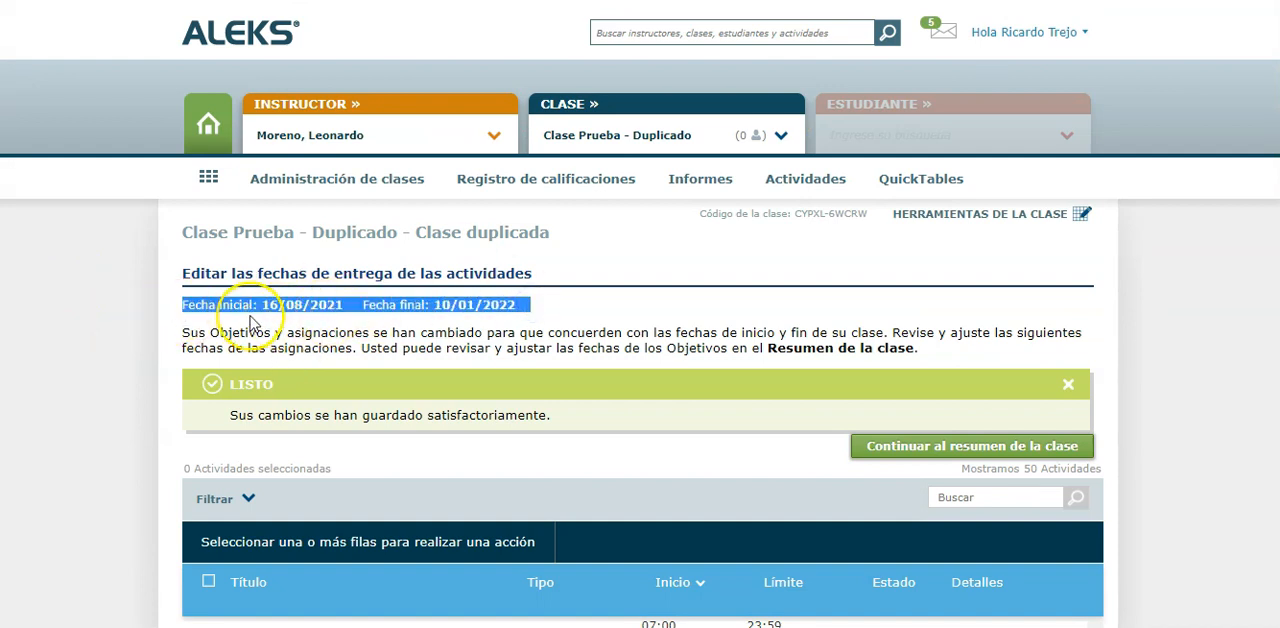
left_click(160, 329)
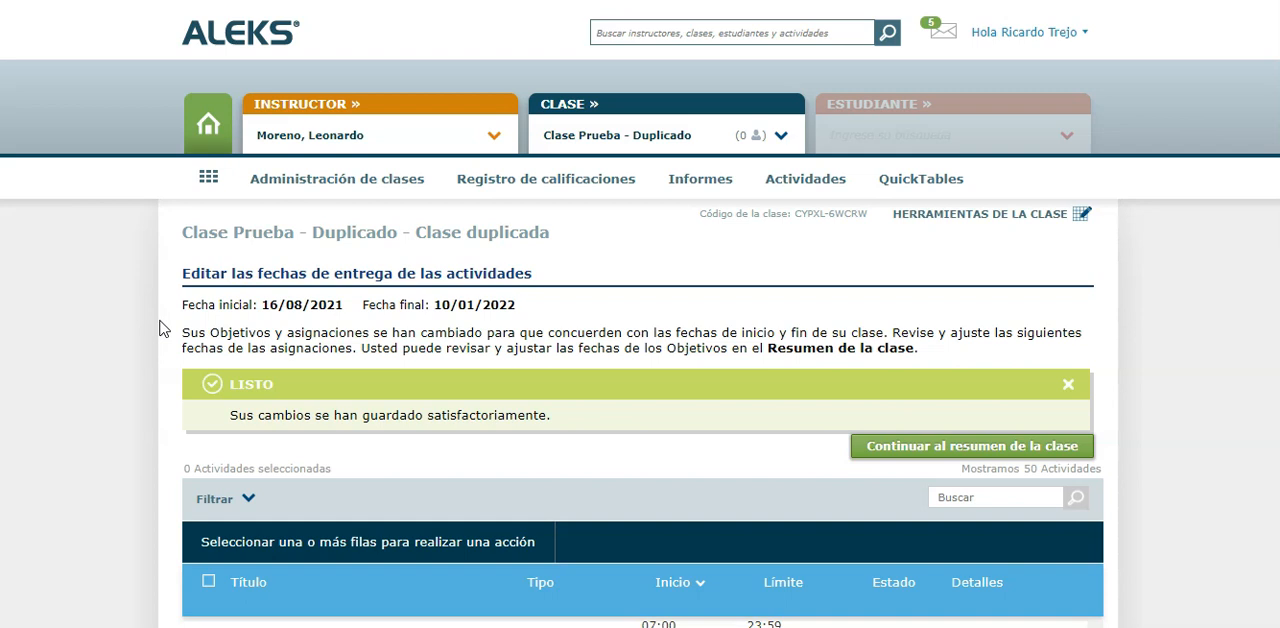
Check the instructor's class list, switch to the administrator's instructor account and open Matemáticas I: Lenguaje de la ciencia (Semestral) - Clase Demo 2021
left_click(778, 135)
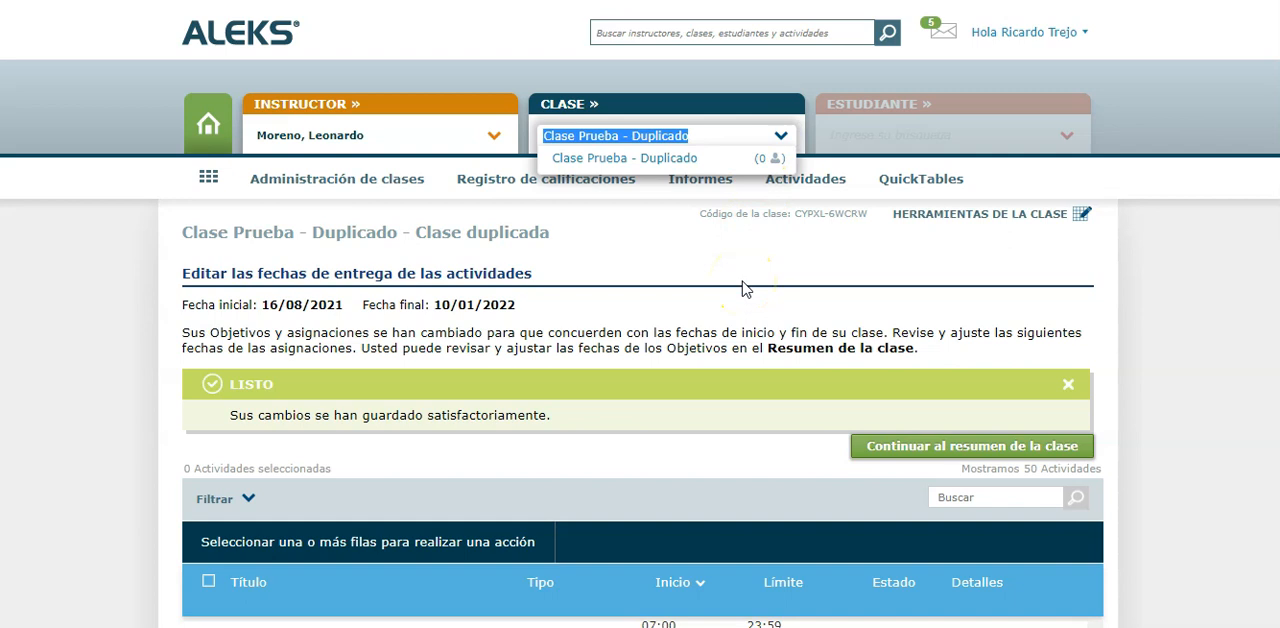
left_click(742, 289)
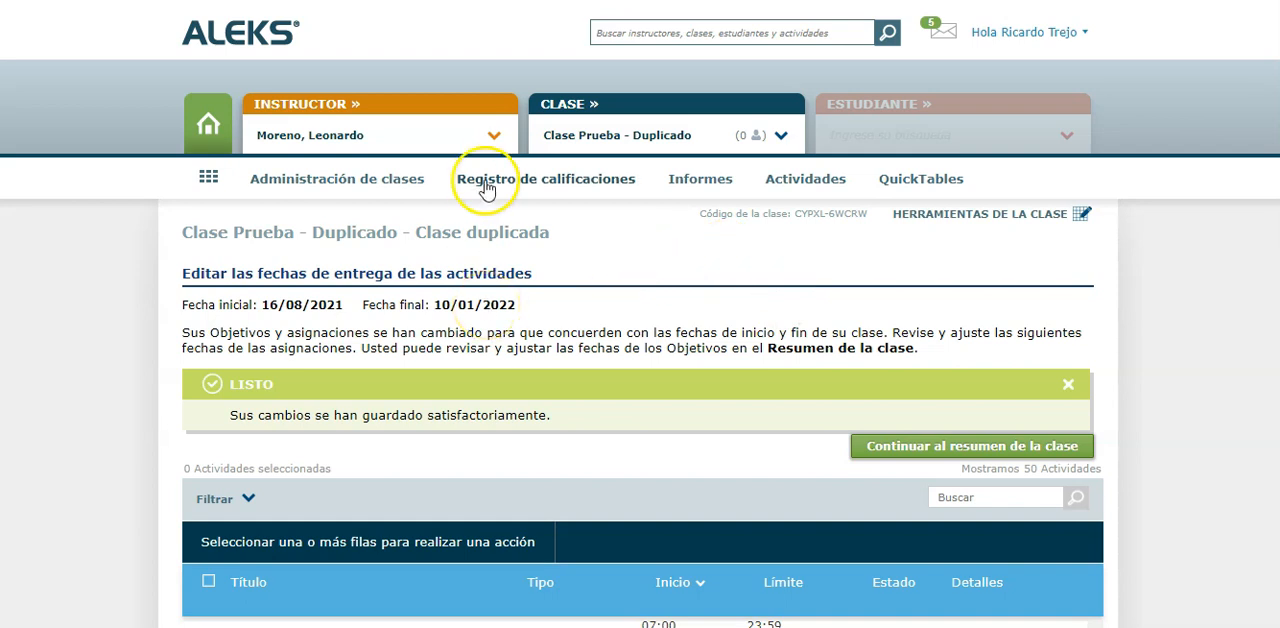
left_click(492, 135)
type("trejo")
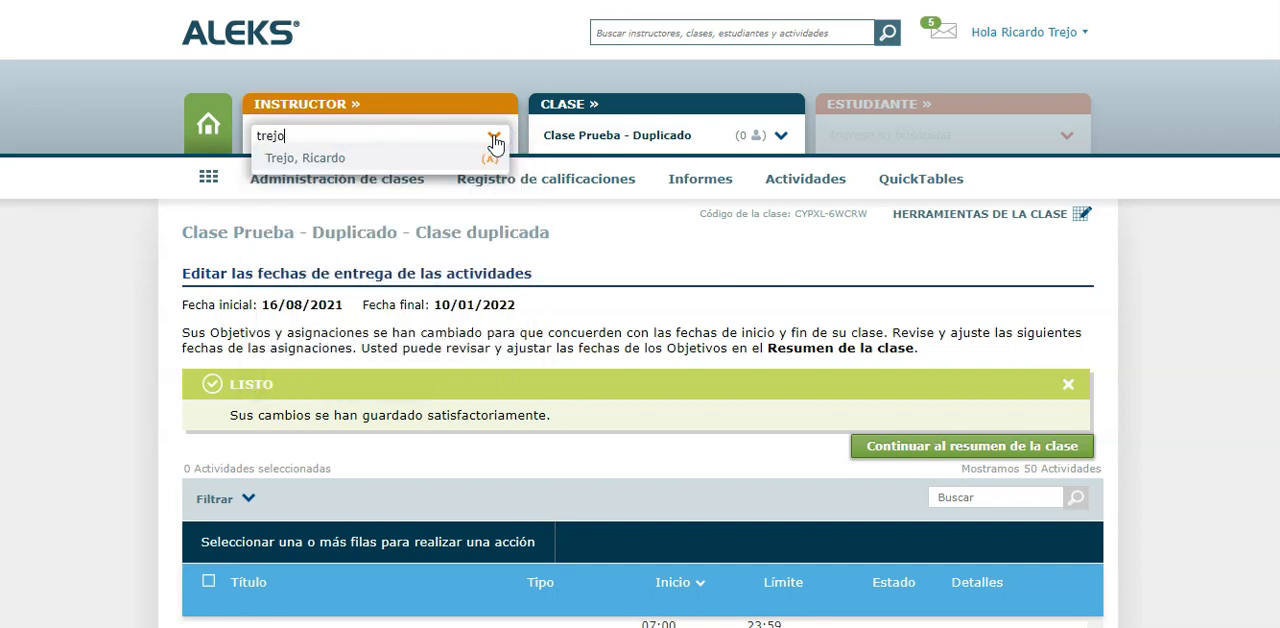
left_click(443, 157)
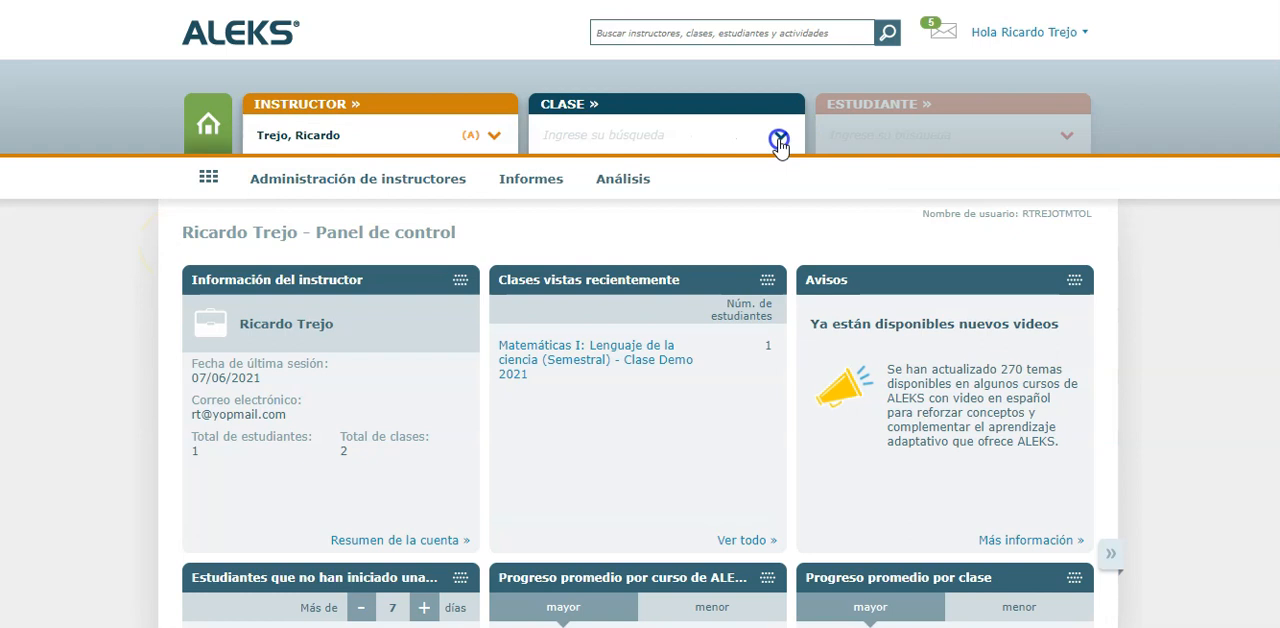
left_click(779, 140)
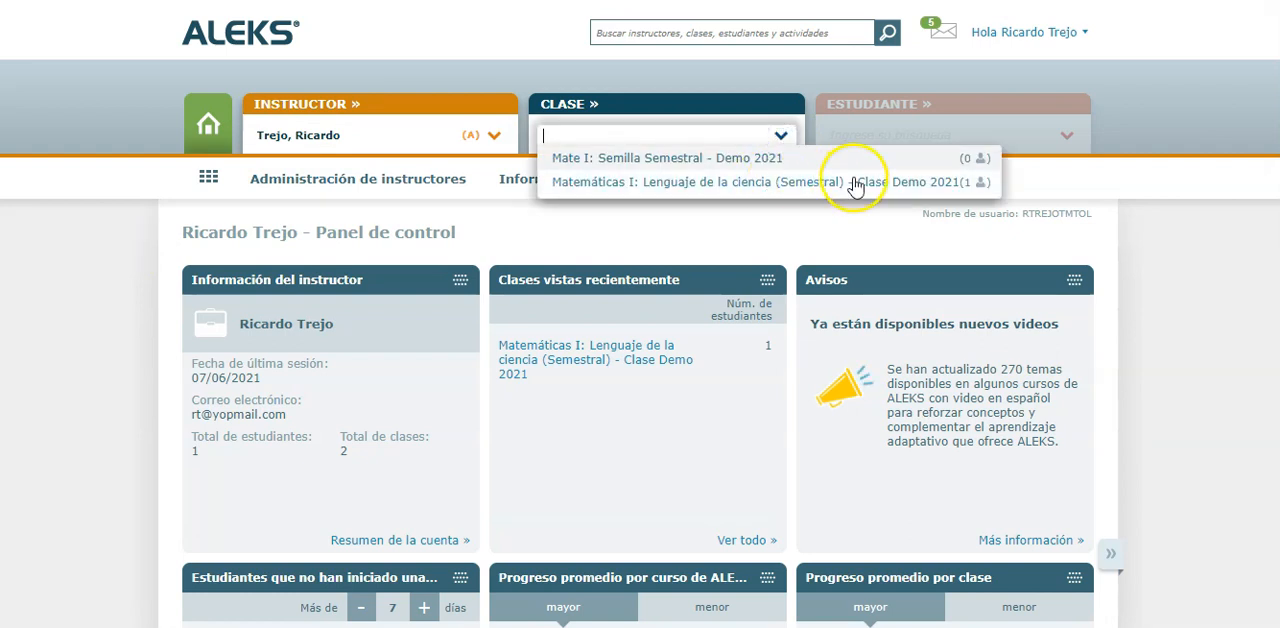
left_click(973, 188)
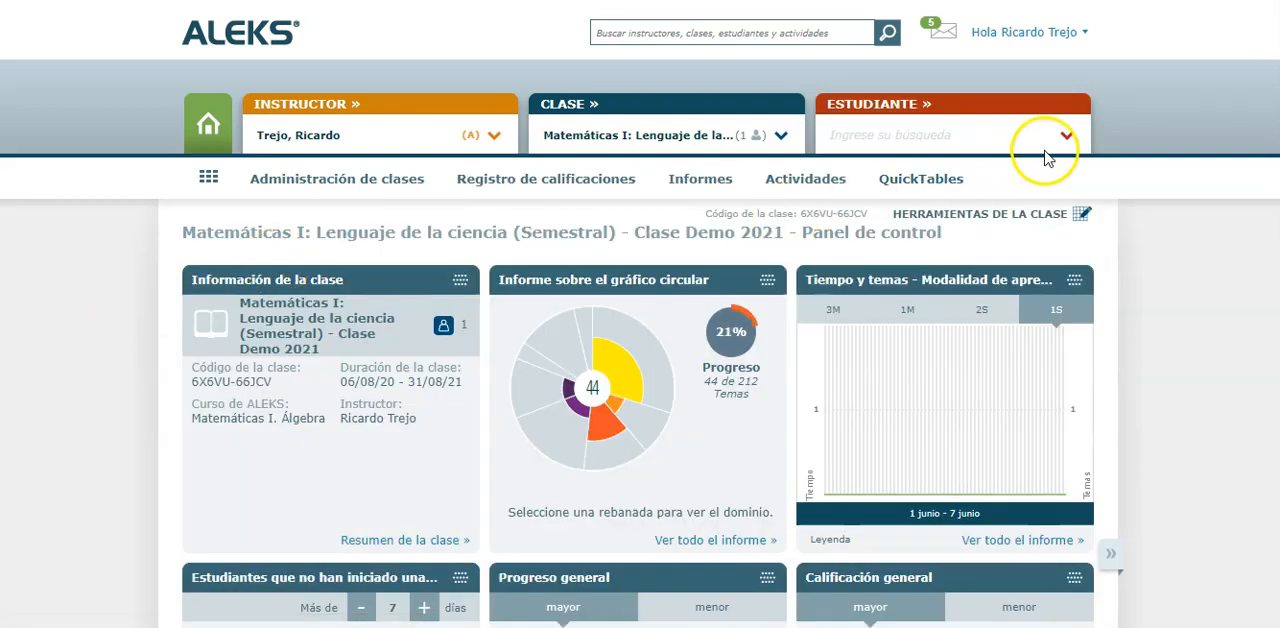
Open the test student enrolled in the class and view the student administration options, including Transferir and Resumen de la cuenta
left_click(1064, 136)
left_click(943, 158)
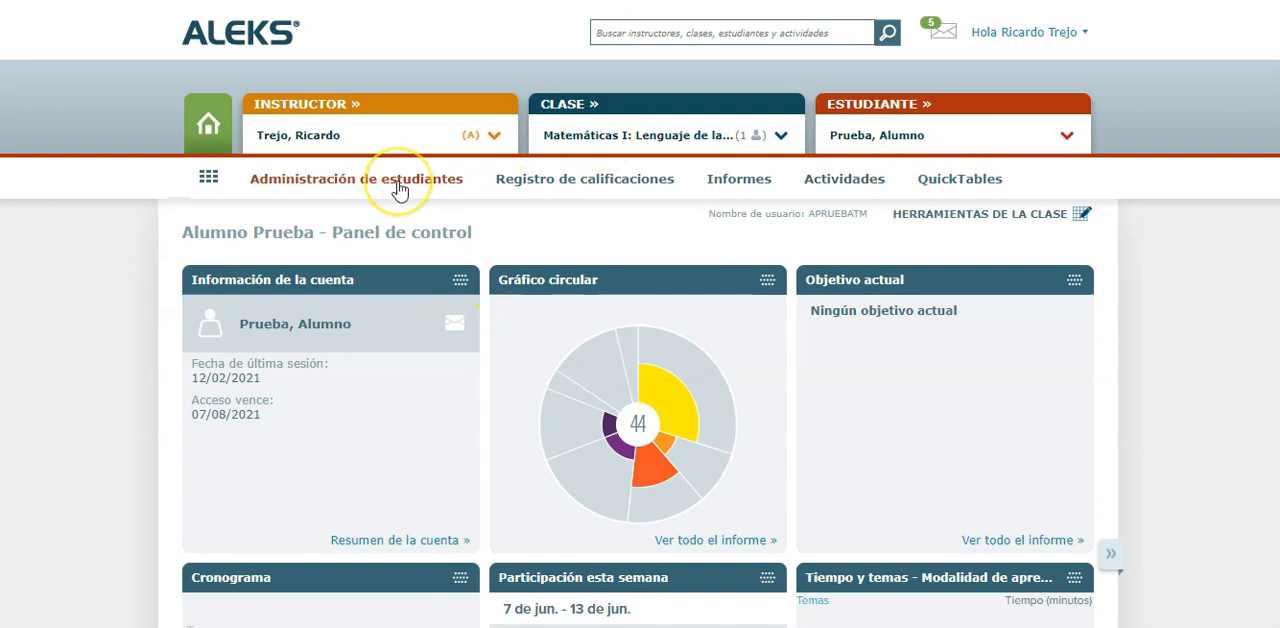
left_click(399, 186)
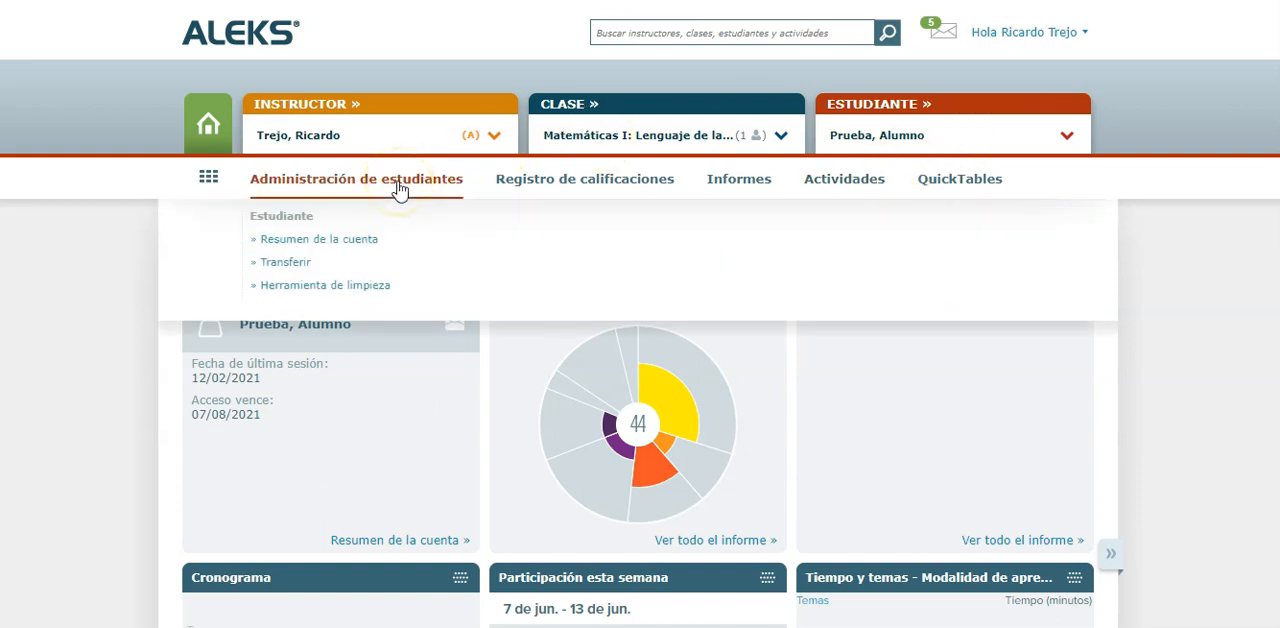
left_click(297, 263)
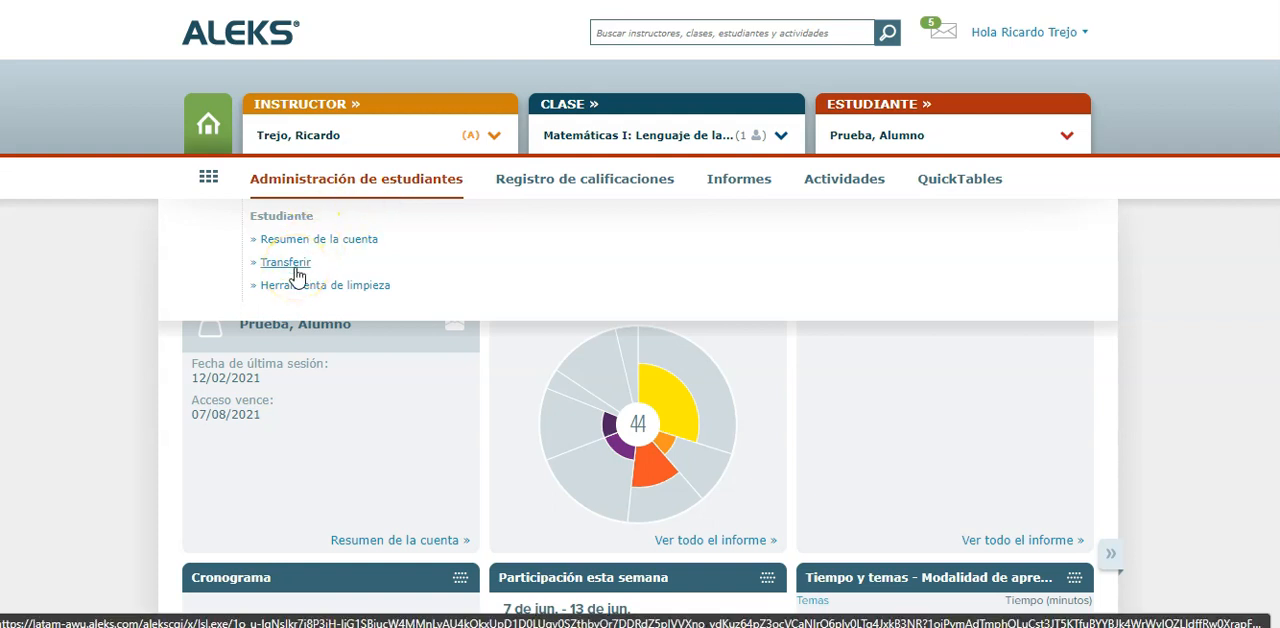
left_click(343, 242)
Return to the Clase Demo 2021 class, open its student roster, select the test student and start a transfer
left_click(572, 107)
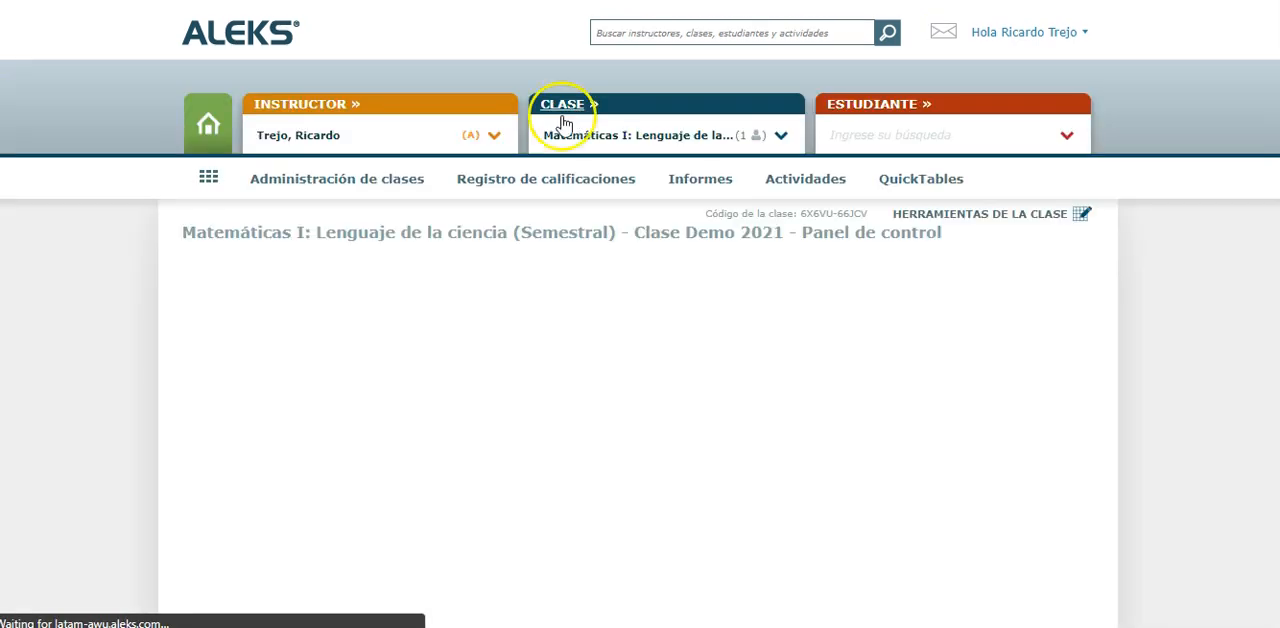
left_click(388, 178)
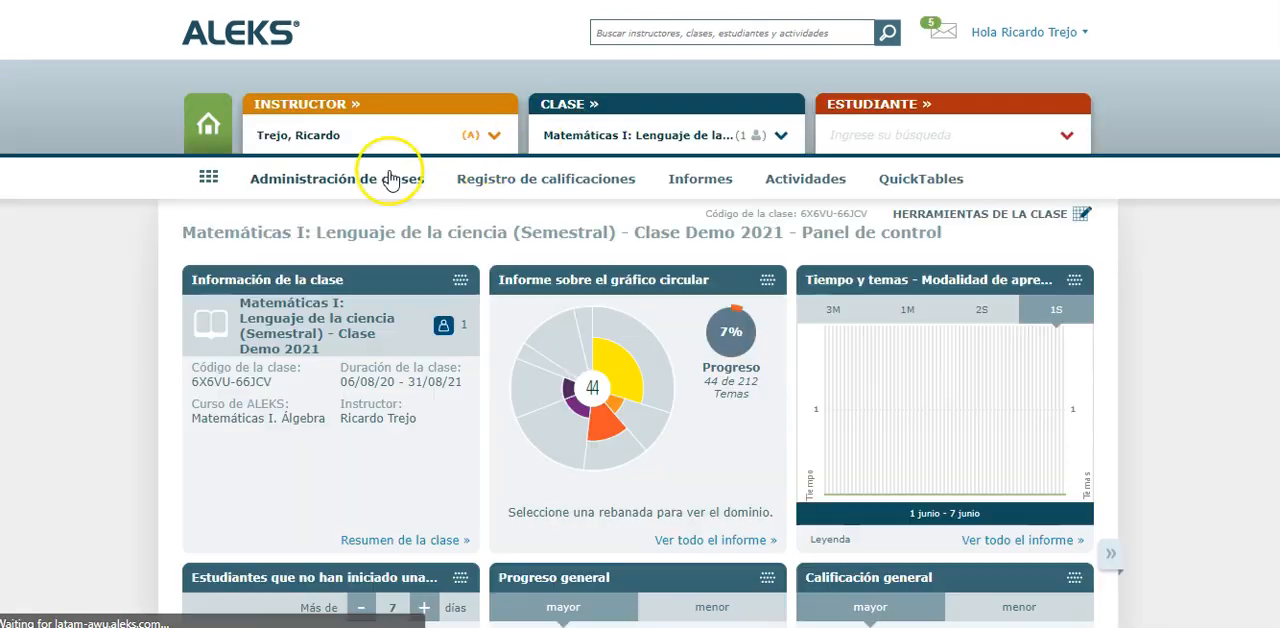
left_click(636, 246)
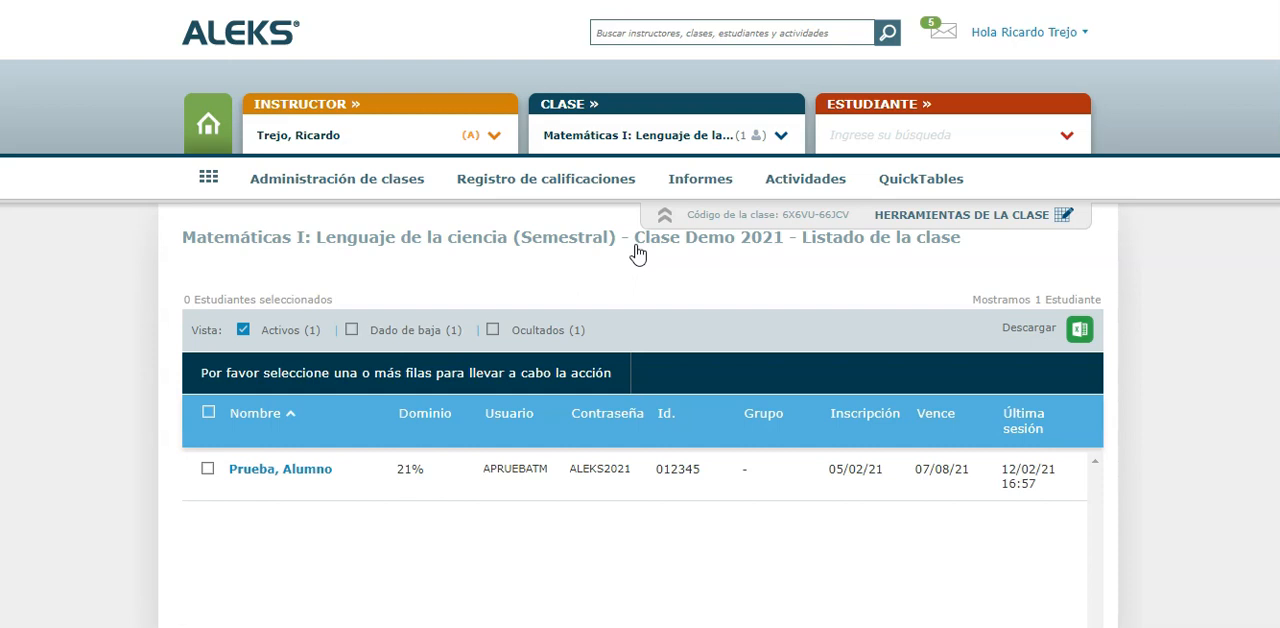
scroll(134, 528, "down", 1)
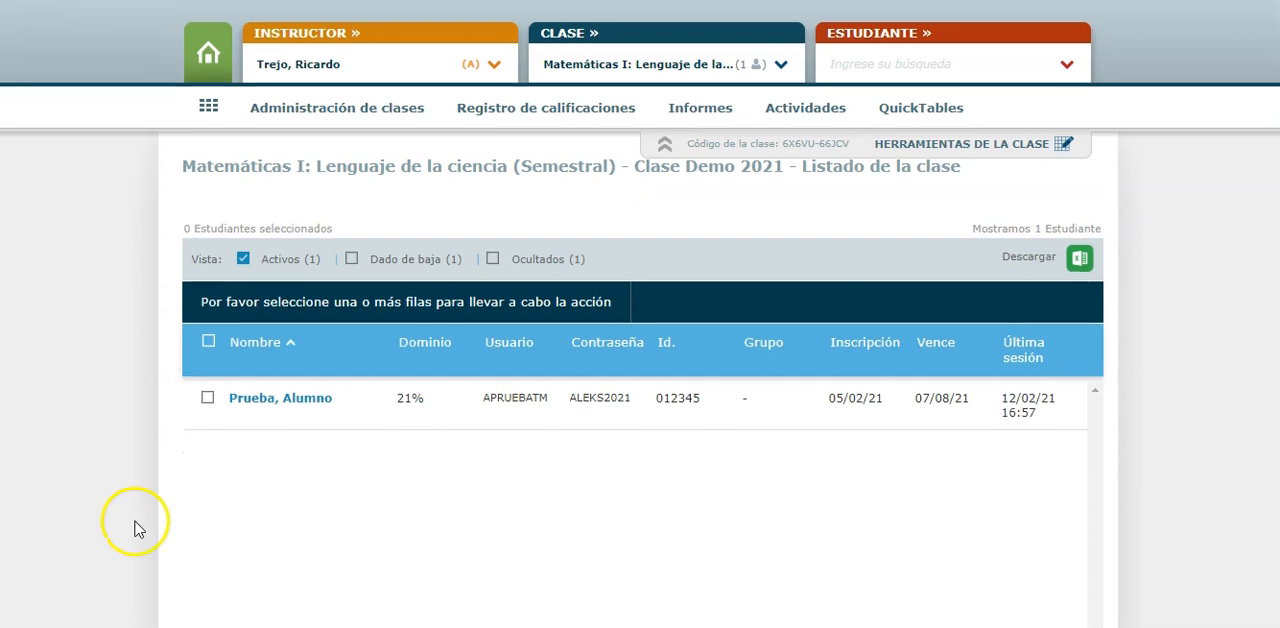
left_click(208, 398)
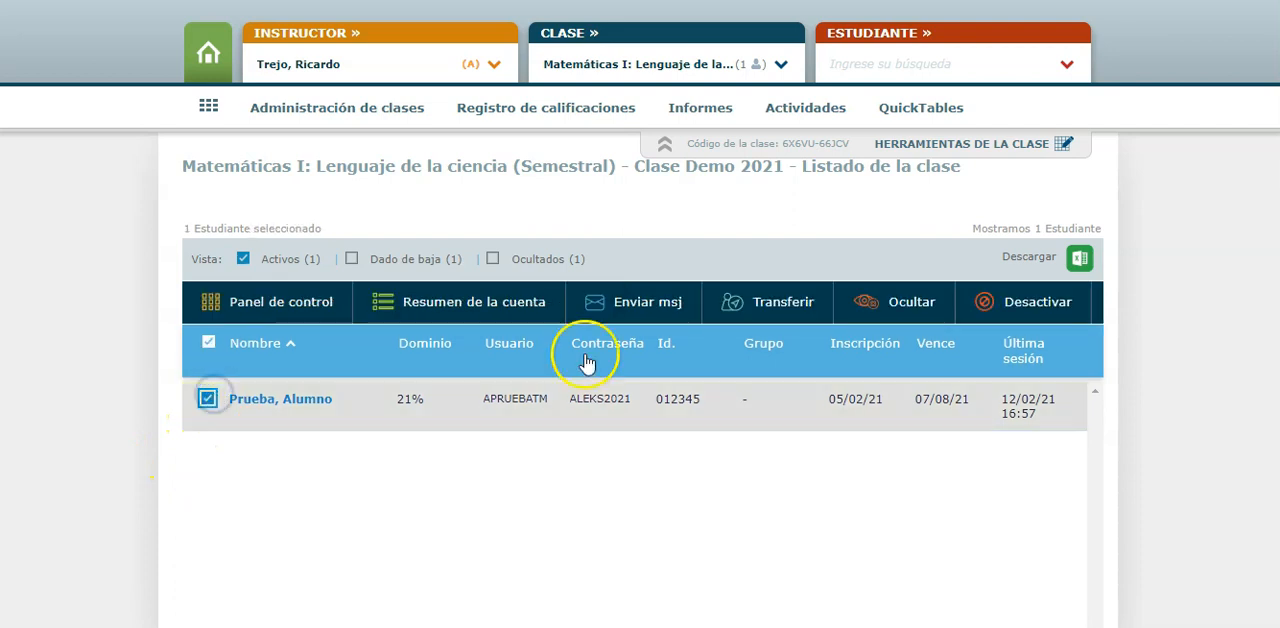
left_click(786, 308)
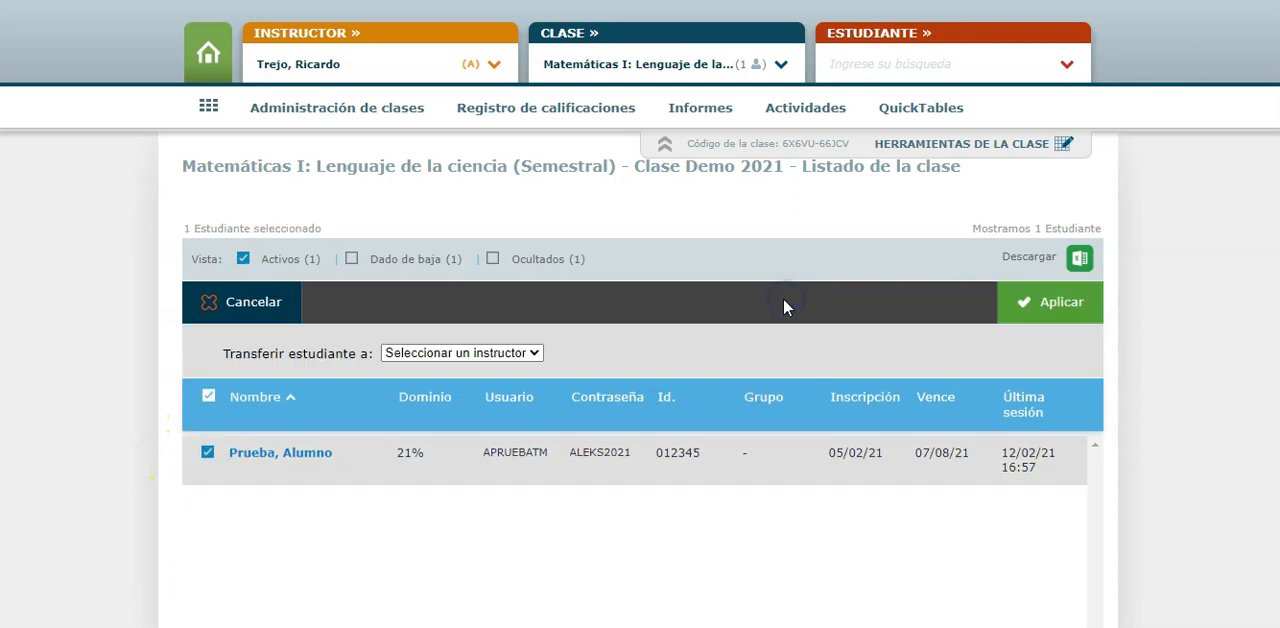
Choose another instructor as the transfer destination and check which classes that instructor has available
left_click(514, 356)
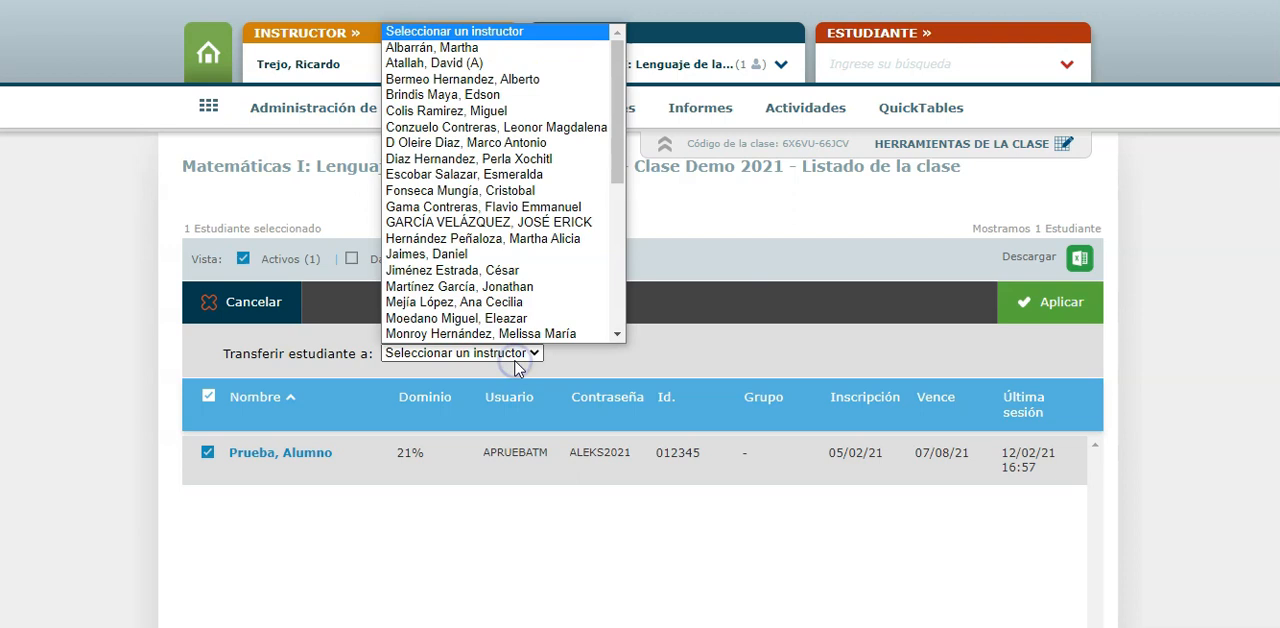
scroll(560, 160, "down", 1)
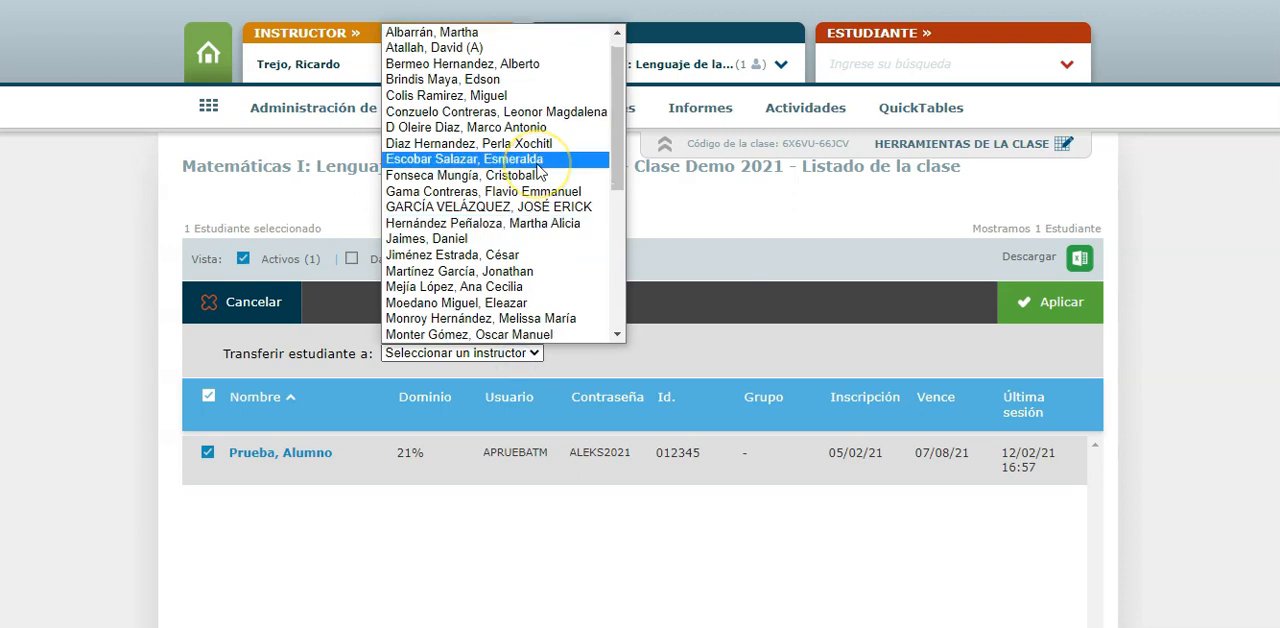
left_click(540, 160)
left_click(620, 352)
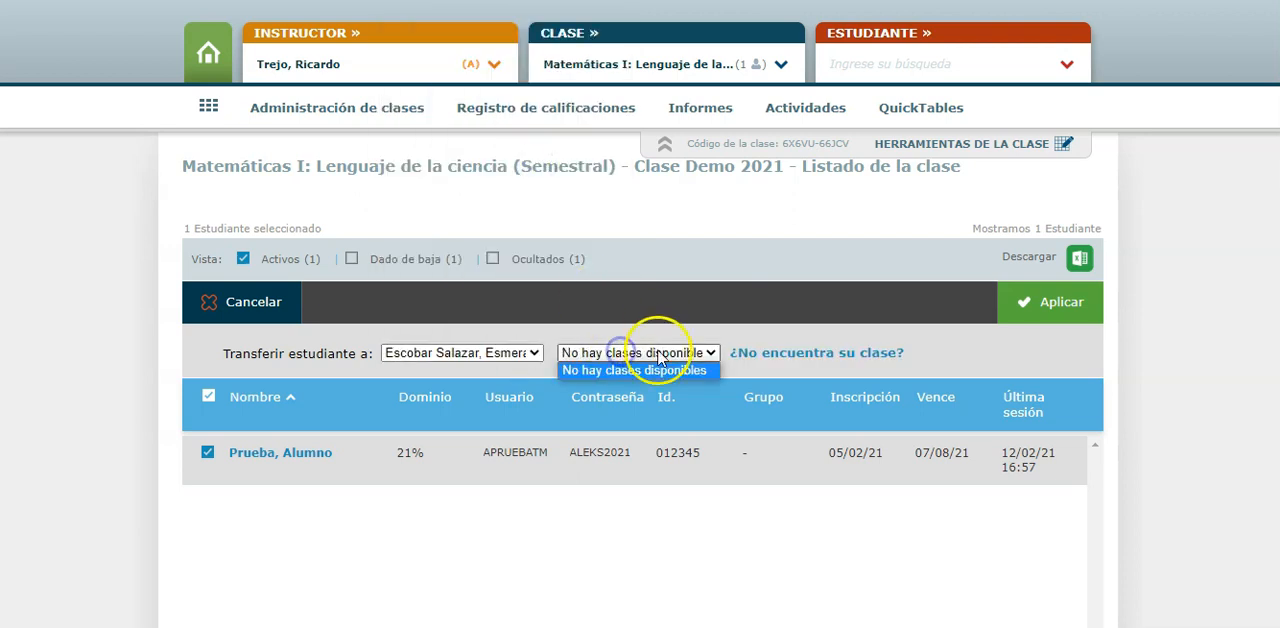
left_click(662, 364)
left_click(662, 362)
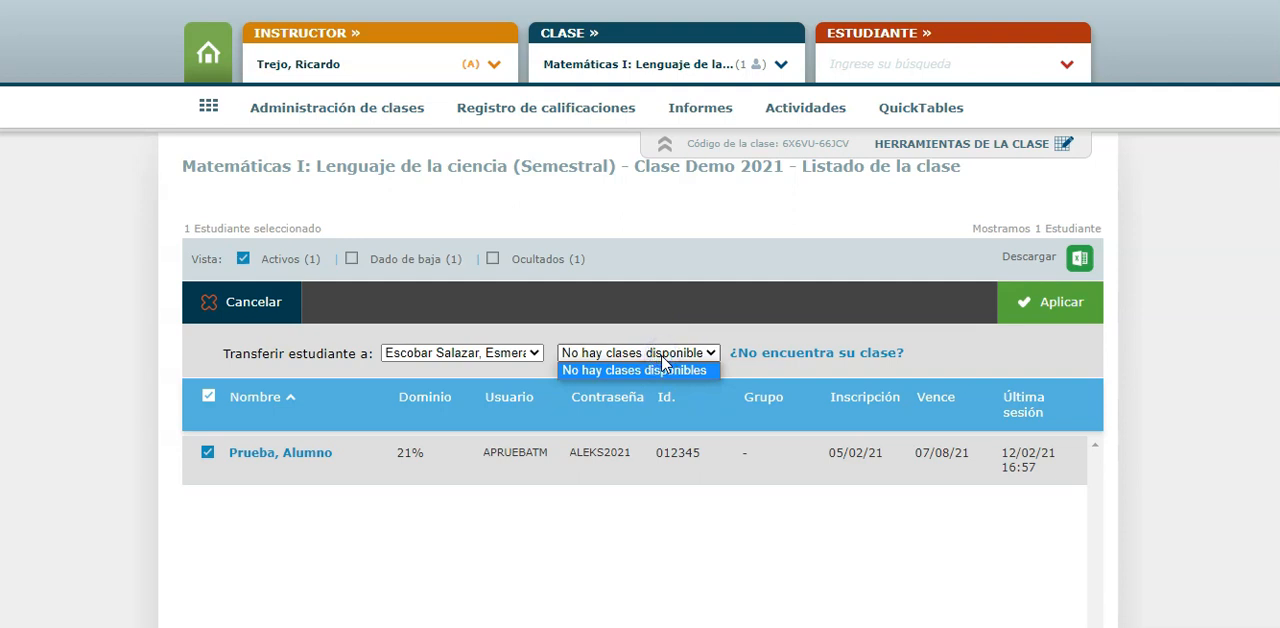
Set the transfer destination to the newly created instructor and the class Clase Prueba - Duplicado
left_click(508, 356)
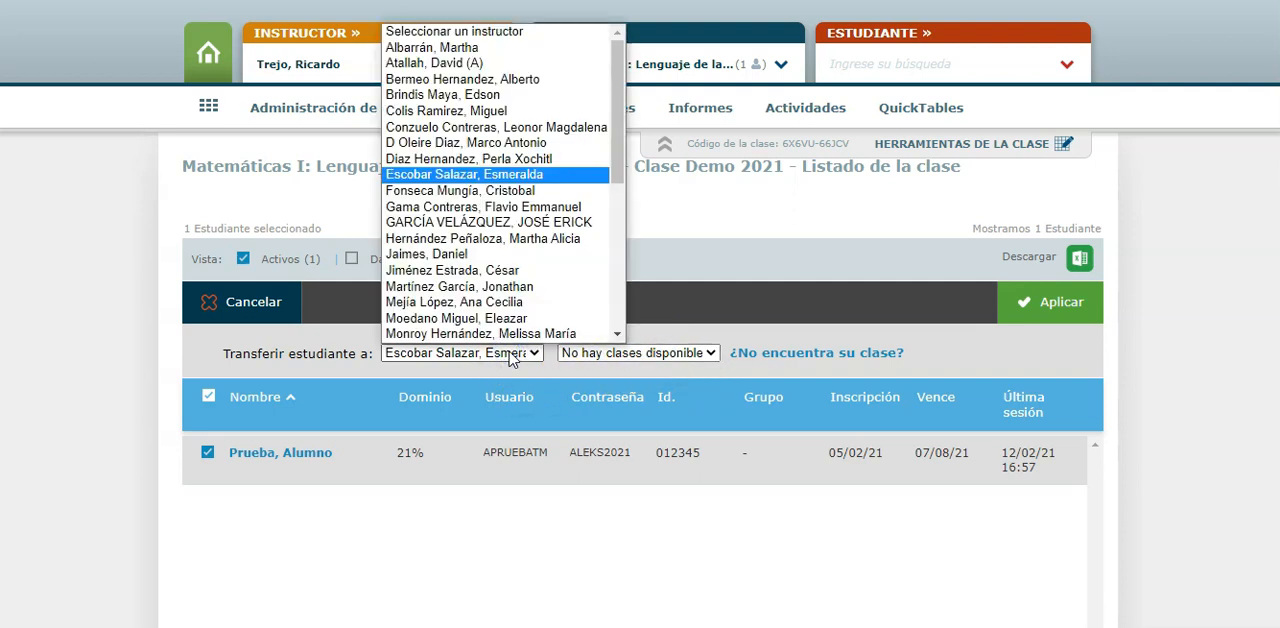
scroll(495, 290, "down", 1)
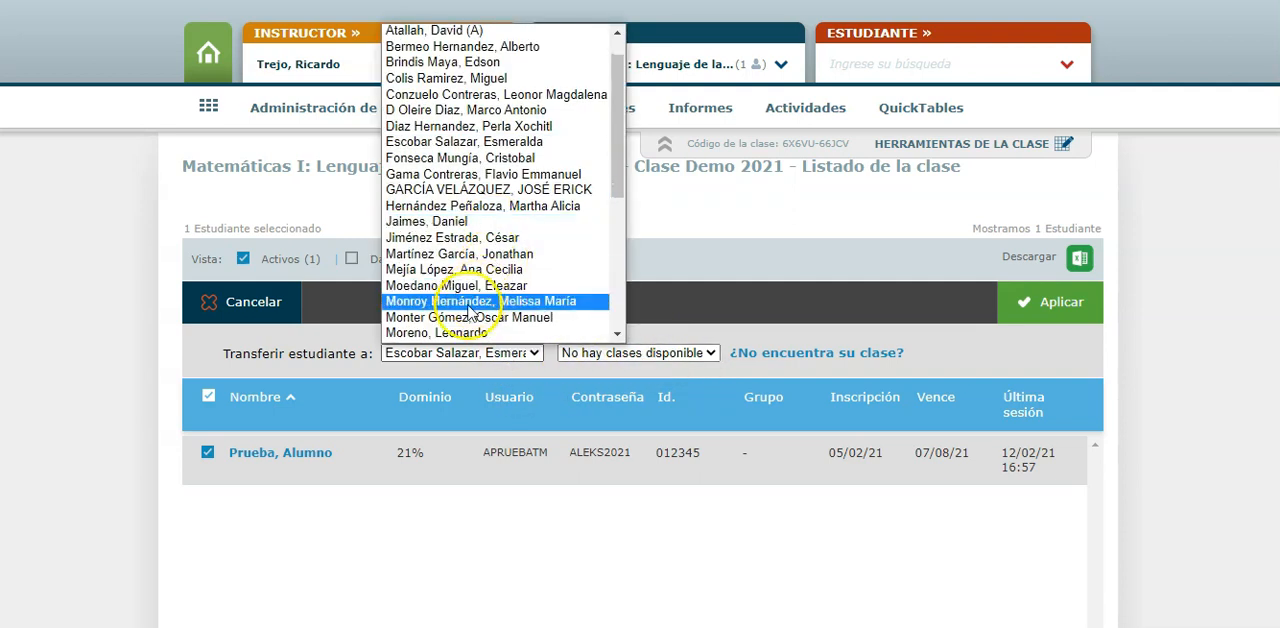
left_click(455, 333)
left_click(585, 355)
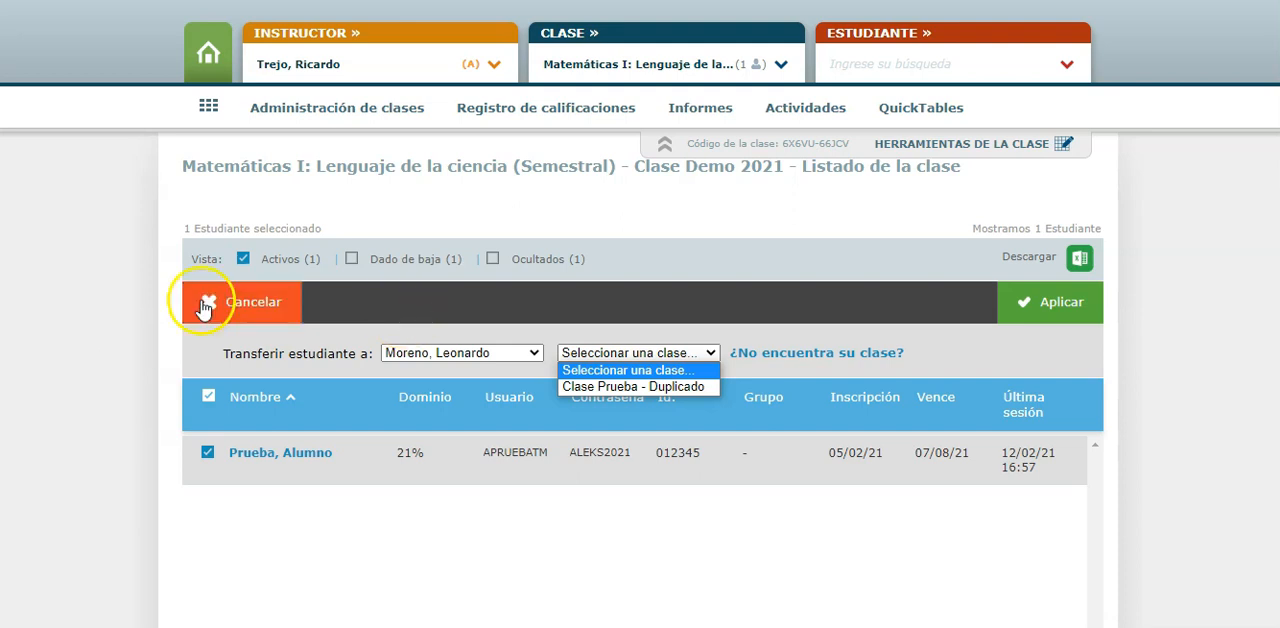
left_click(100, 305)
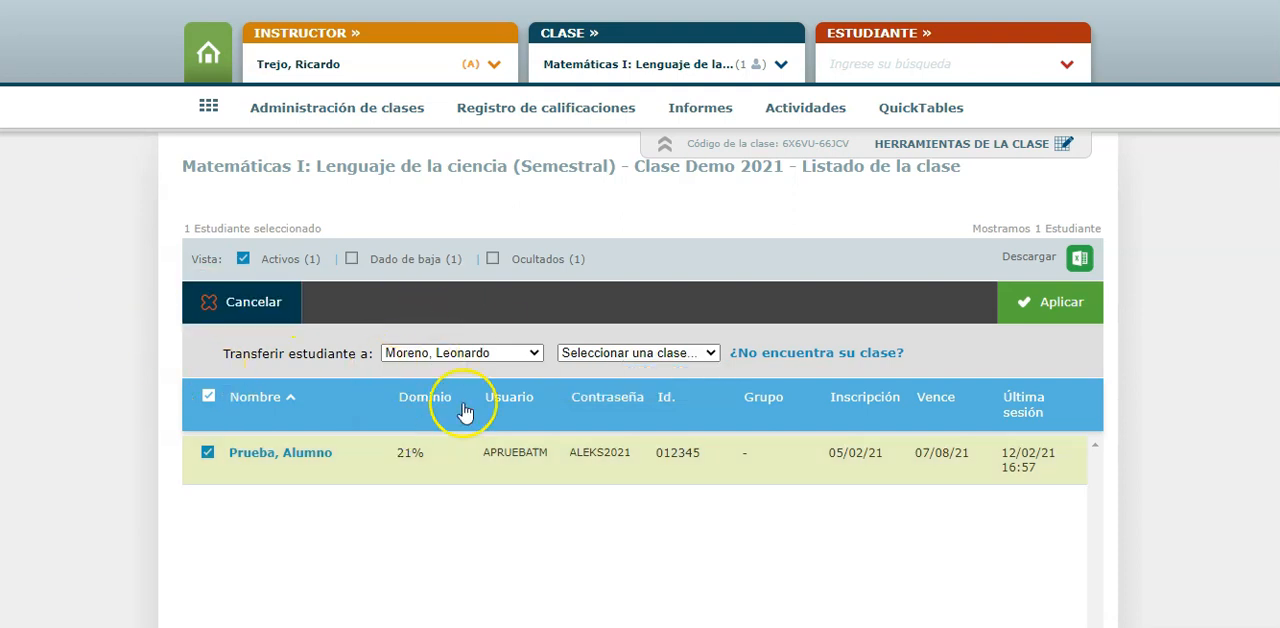
left_click(608, 353)
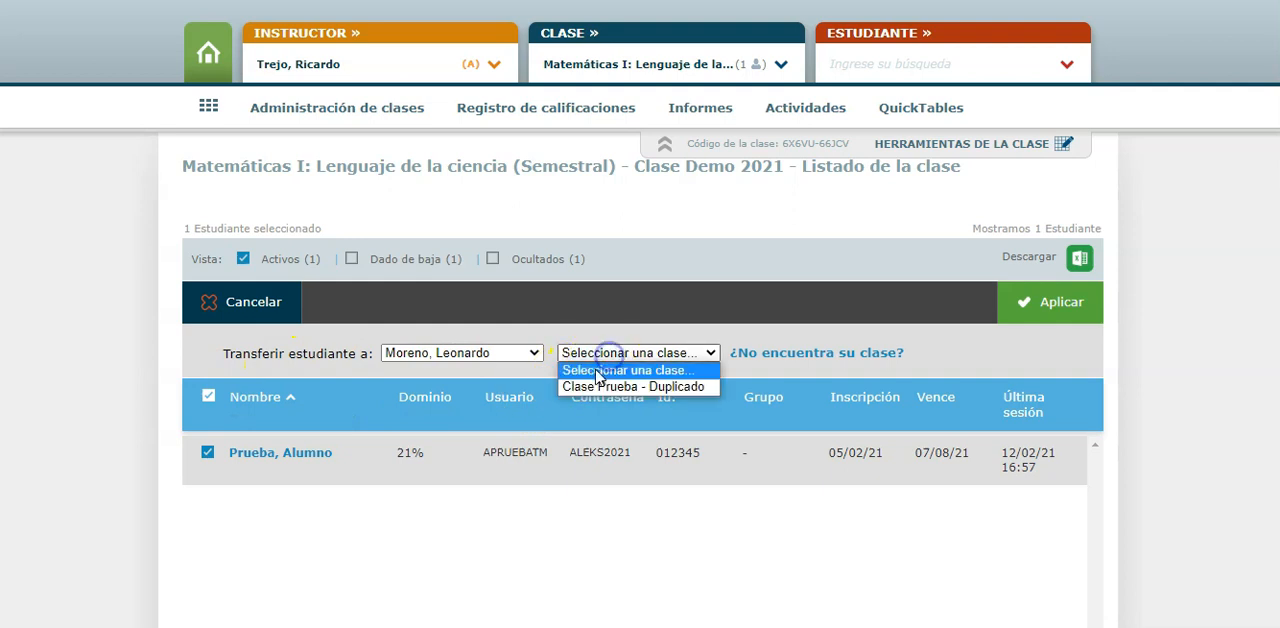
left_click(588, 388)
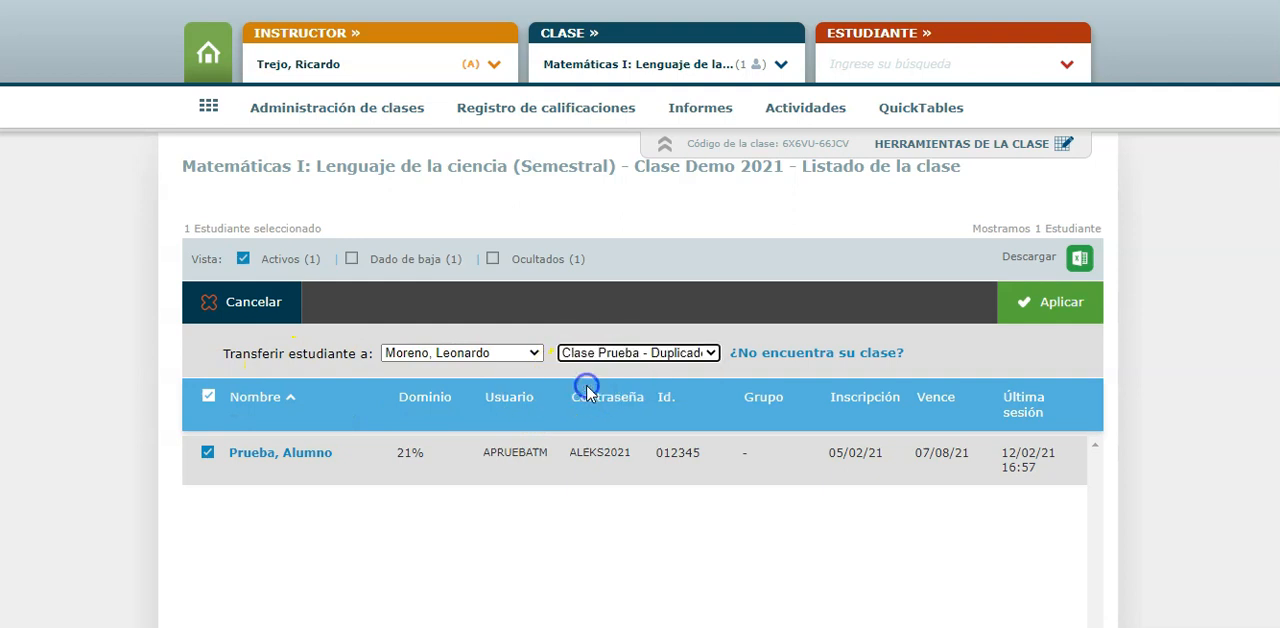
left_click(594, 568)
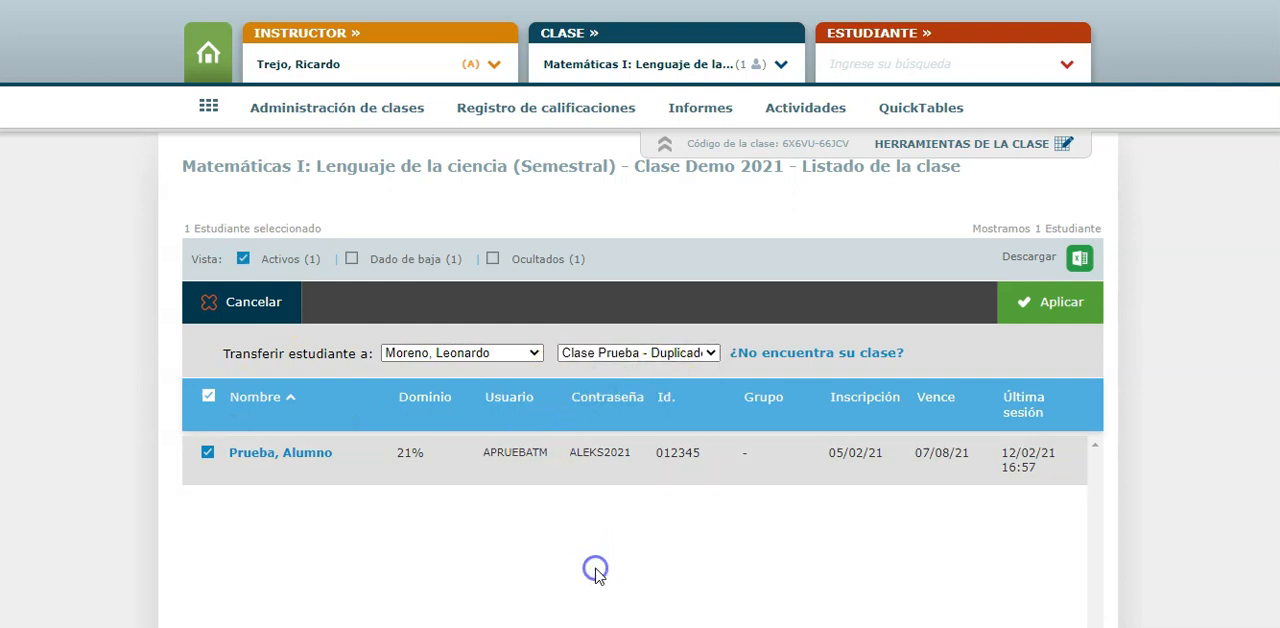
left_click(1053, 305)
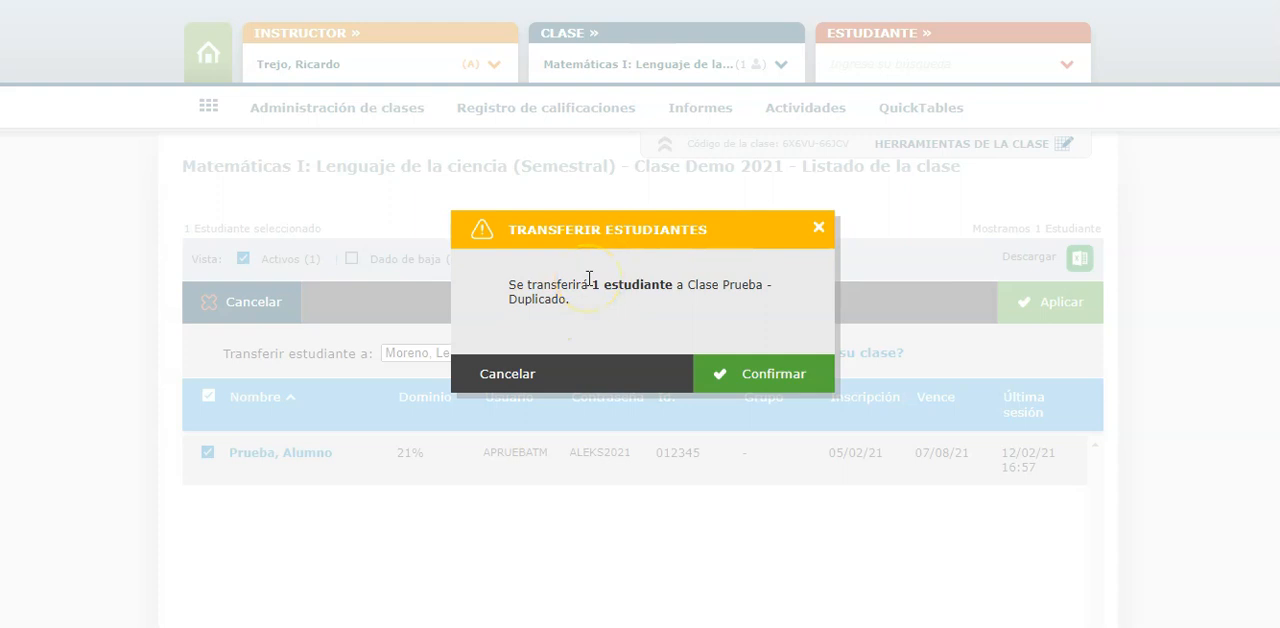
left_click(506, 372)
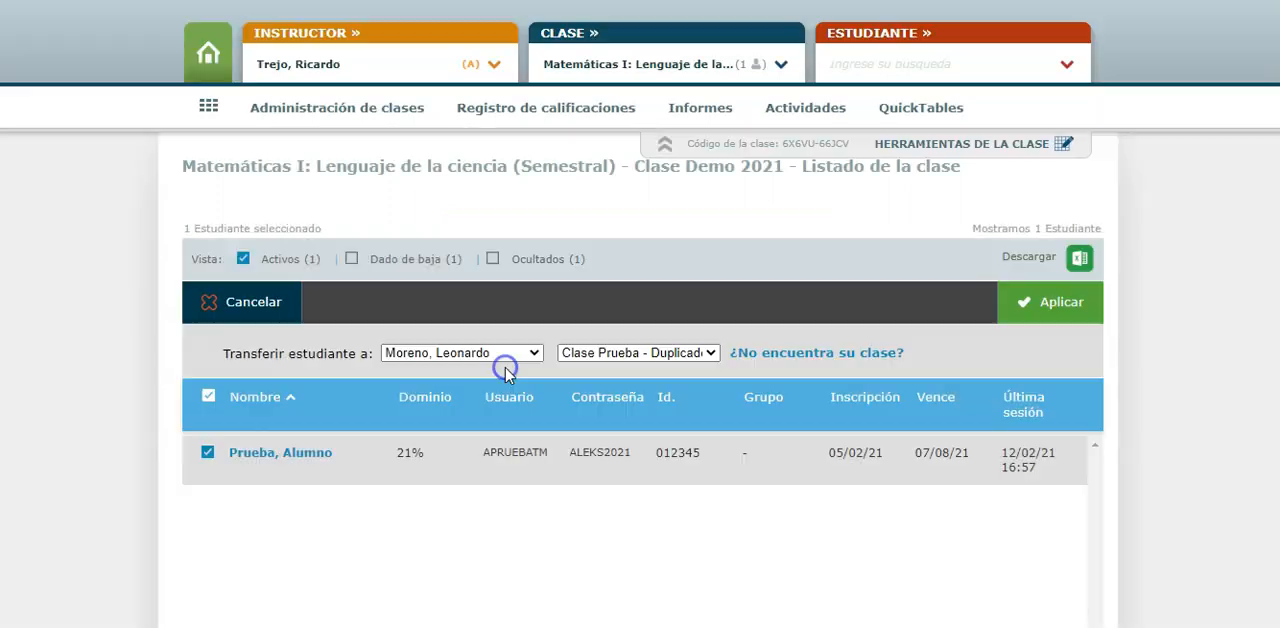
left_click(491, 508)
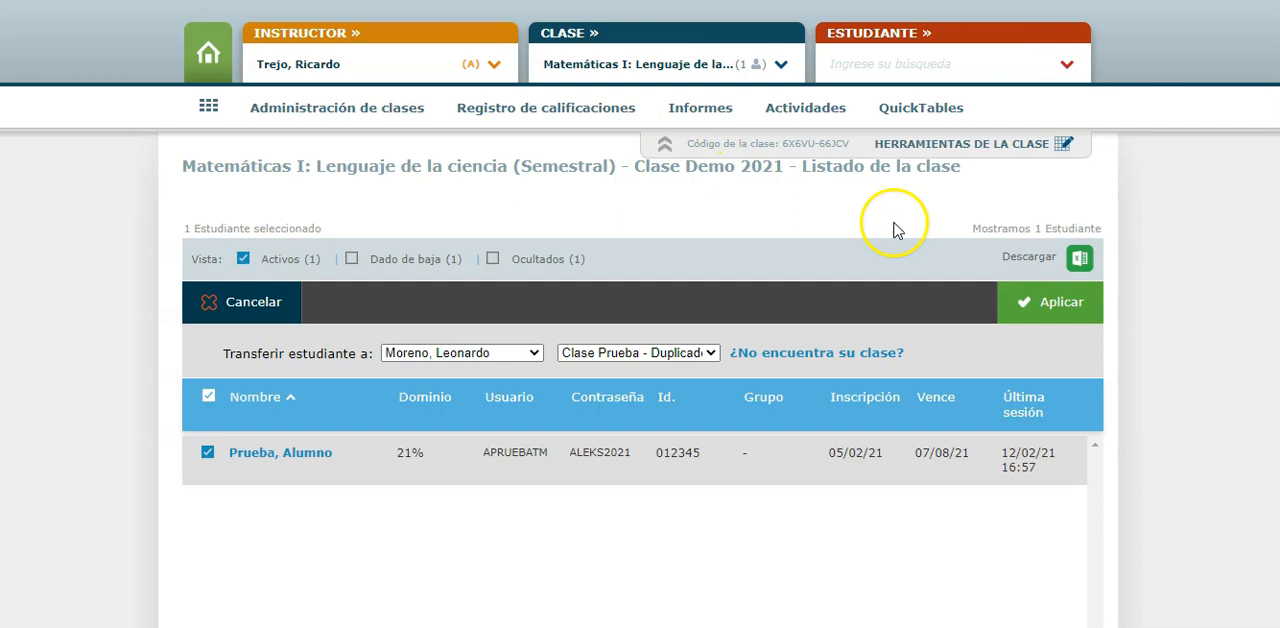
Apply and confirm the test student's transfer to Clase Prueba - Duplicado
left_click(1022, 300)
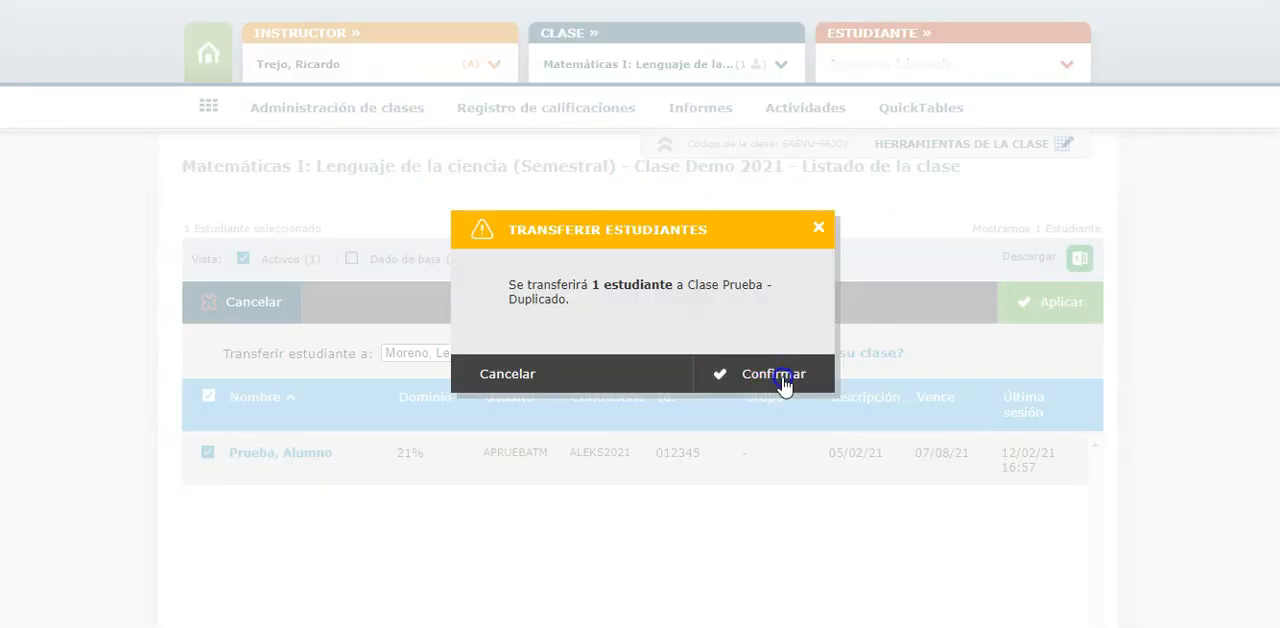
left_click(786, 380)
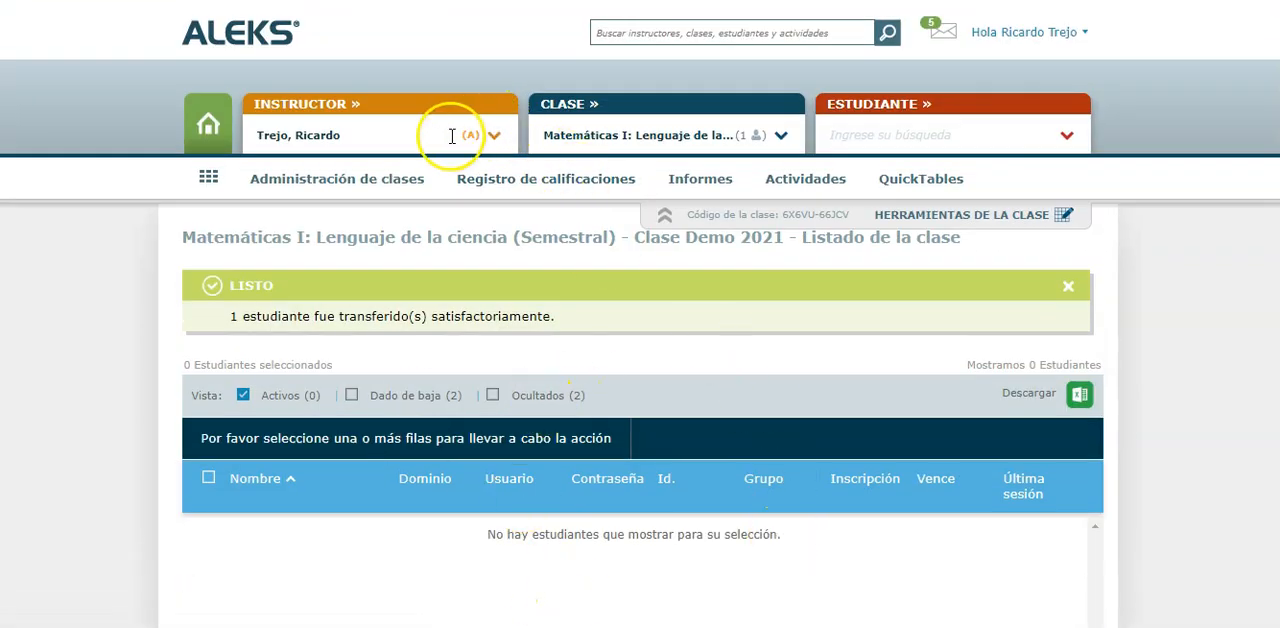
Switch to the new instructor's account and open the class Clase Prueba - Duplicado
left_click(494, 136)
left_click(778, 135)
left_click(760, 155)
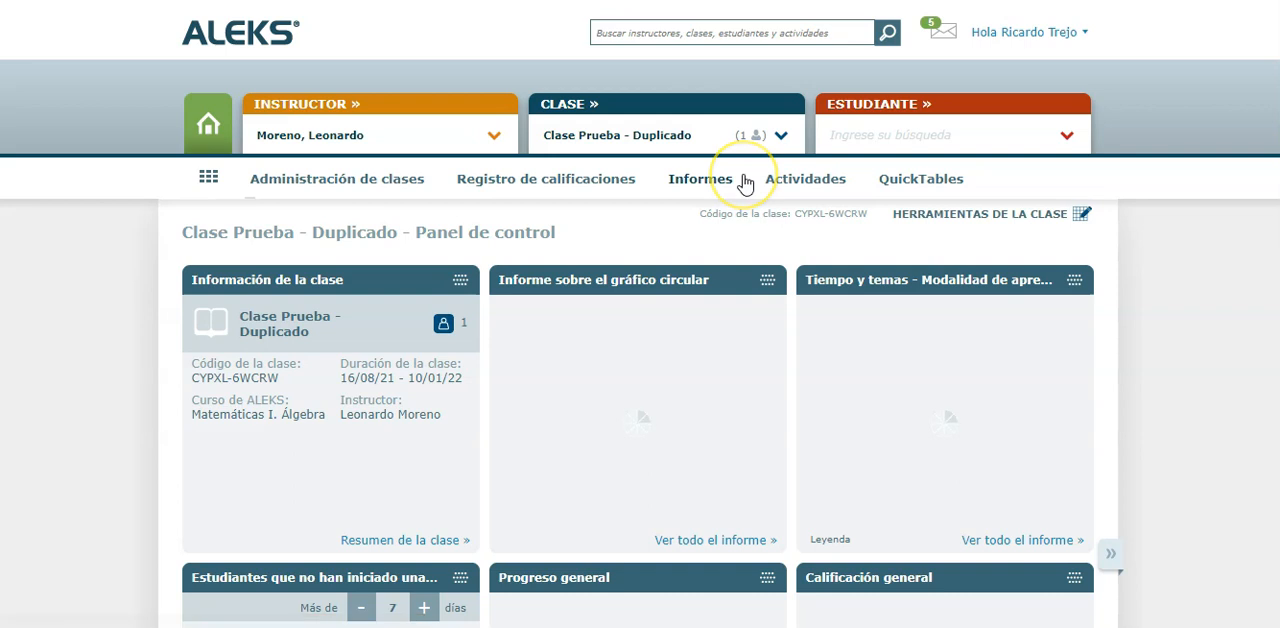
left_click(743, 180)
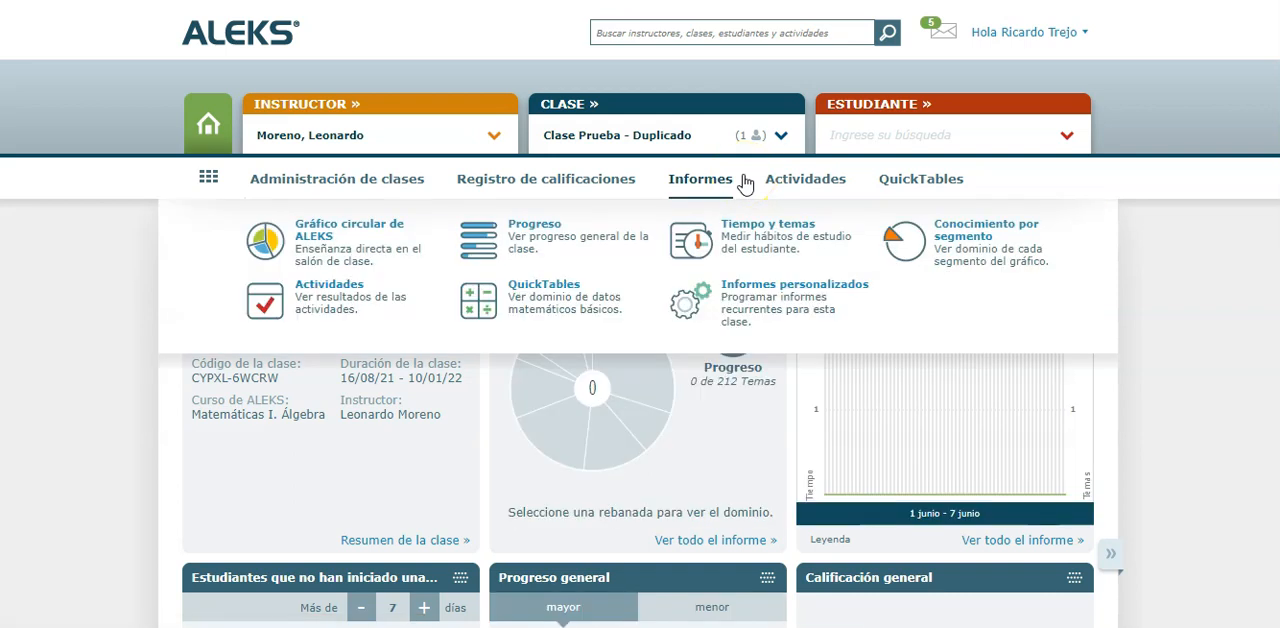
left_click(120, 370)
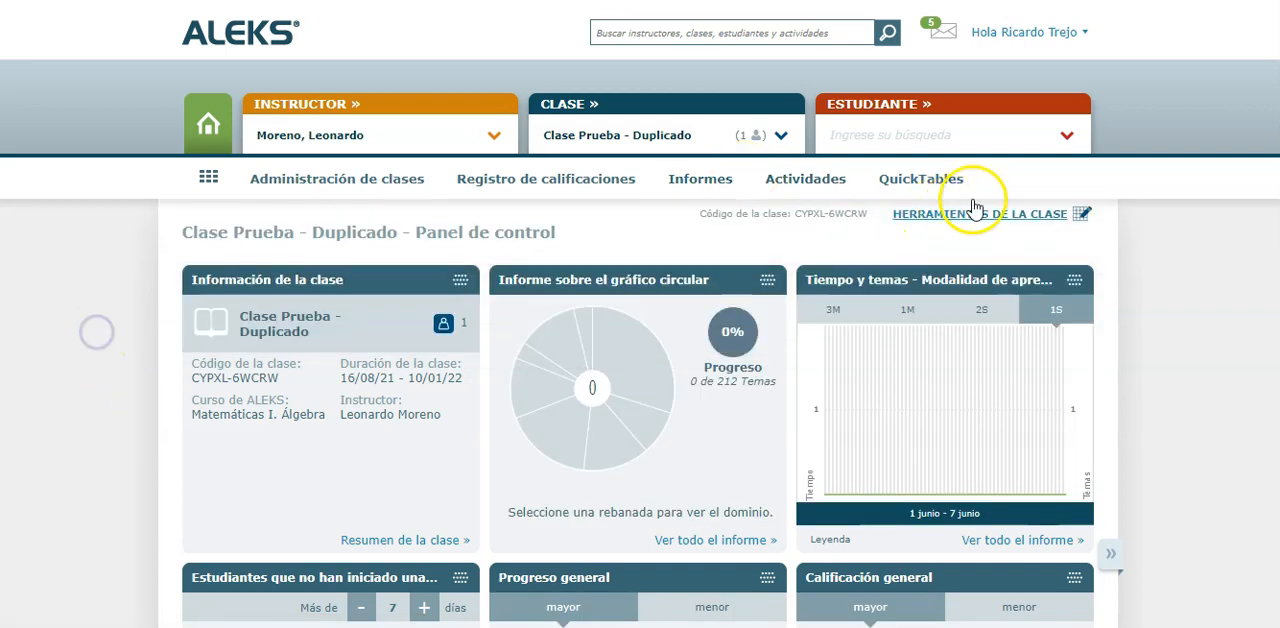
Check the student list of Clase Prueba - Duplicado for the transferred test student
left_click(1065, 136)
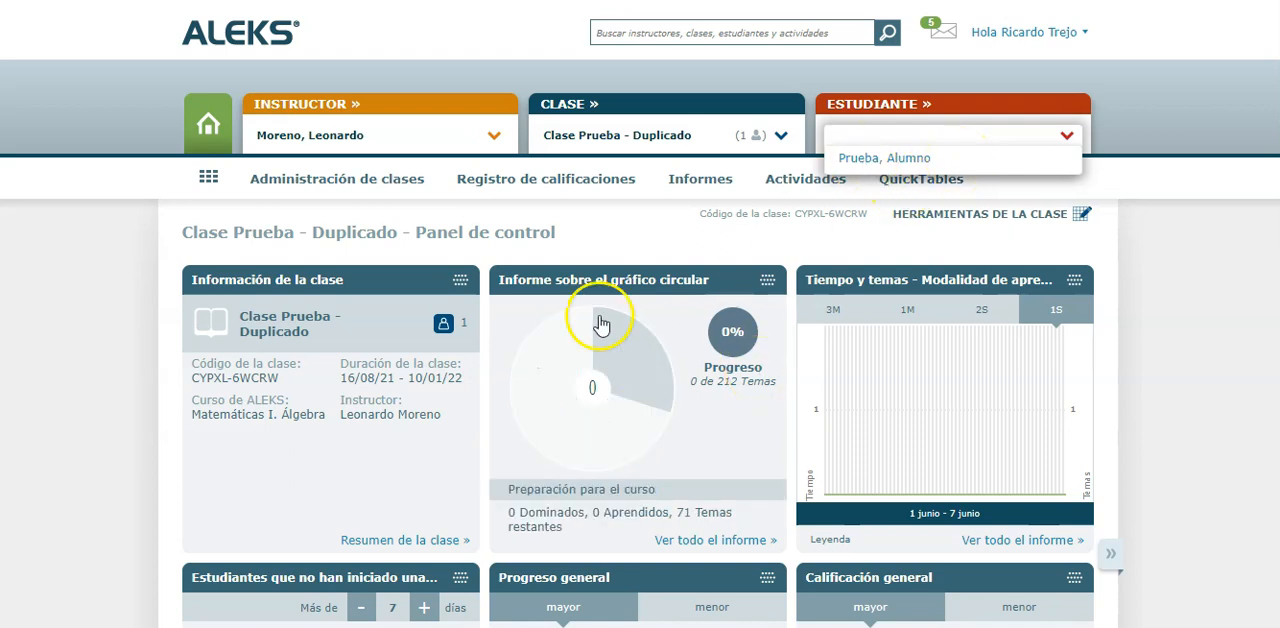
mouse_move(660, 395)
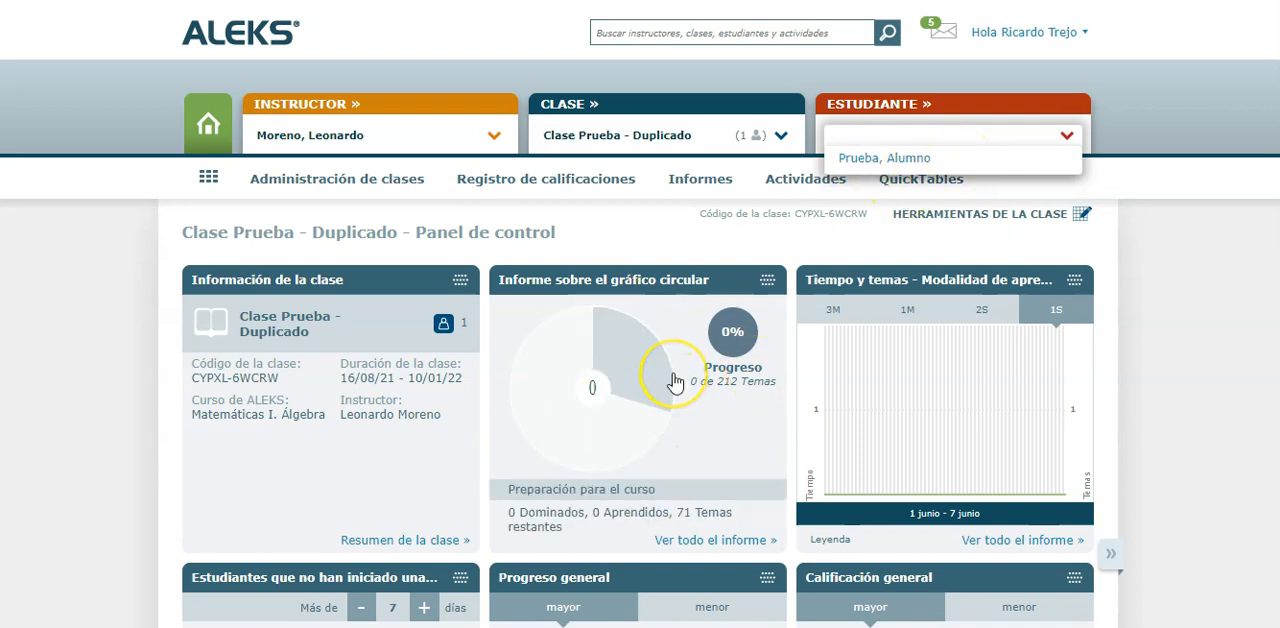
left_click(908, 165)
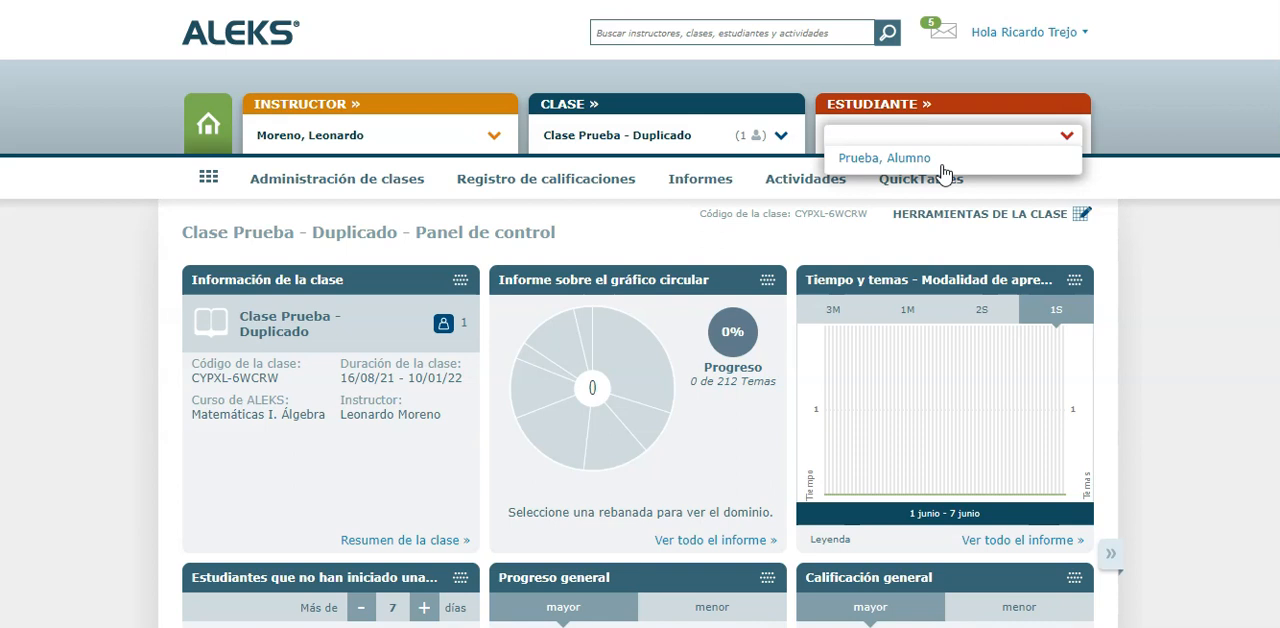
left_click(74, 250)
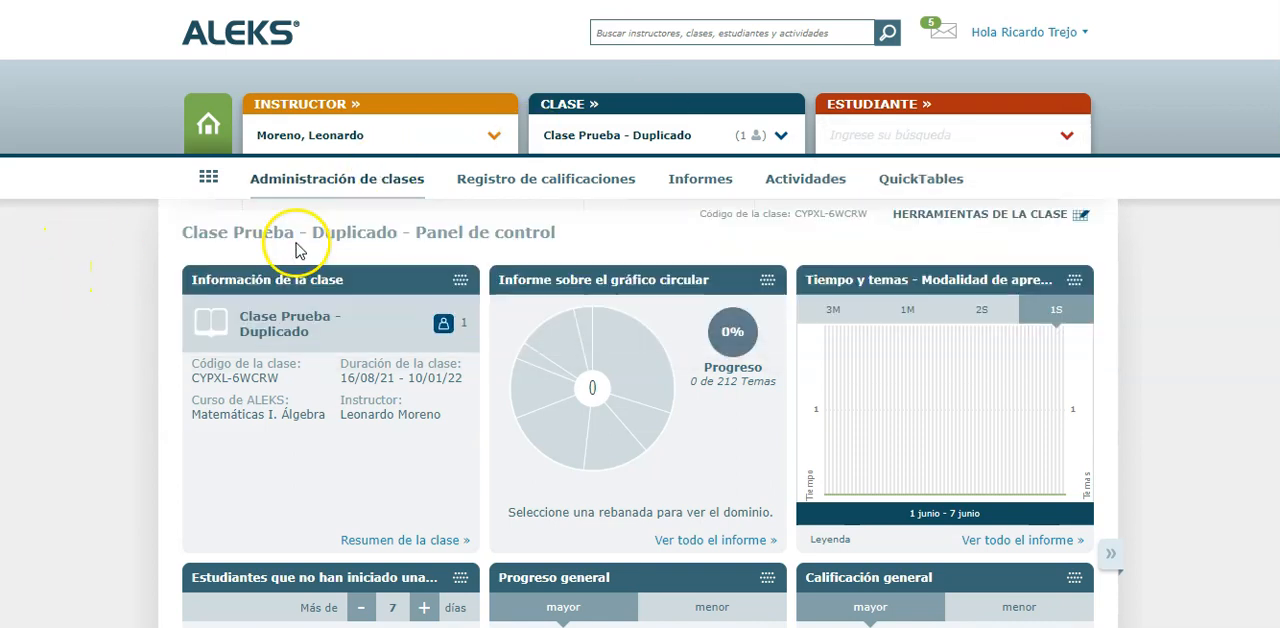
Open the roster of Clase Prueba - Duplicado and check the transferred student's username and password
left_click(403, 190)
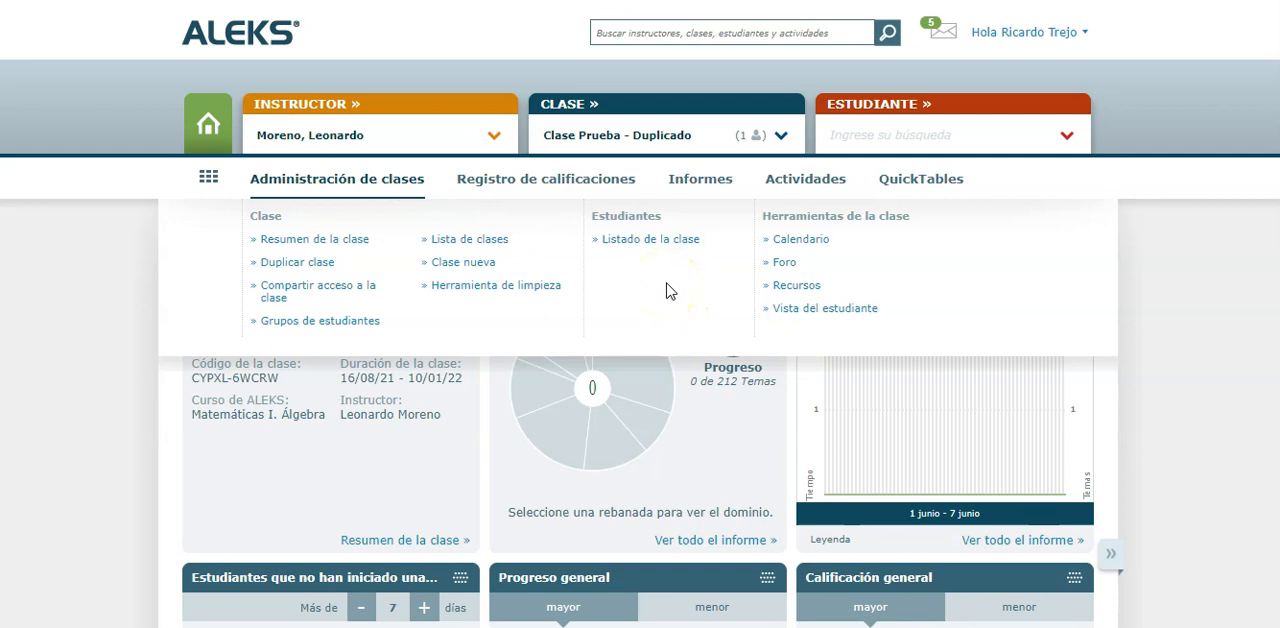
left_click(668, 241)
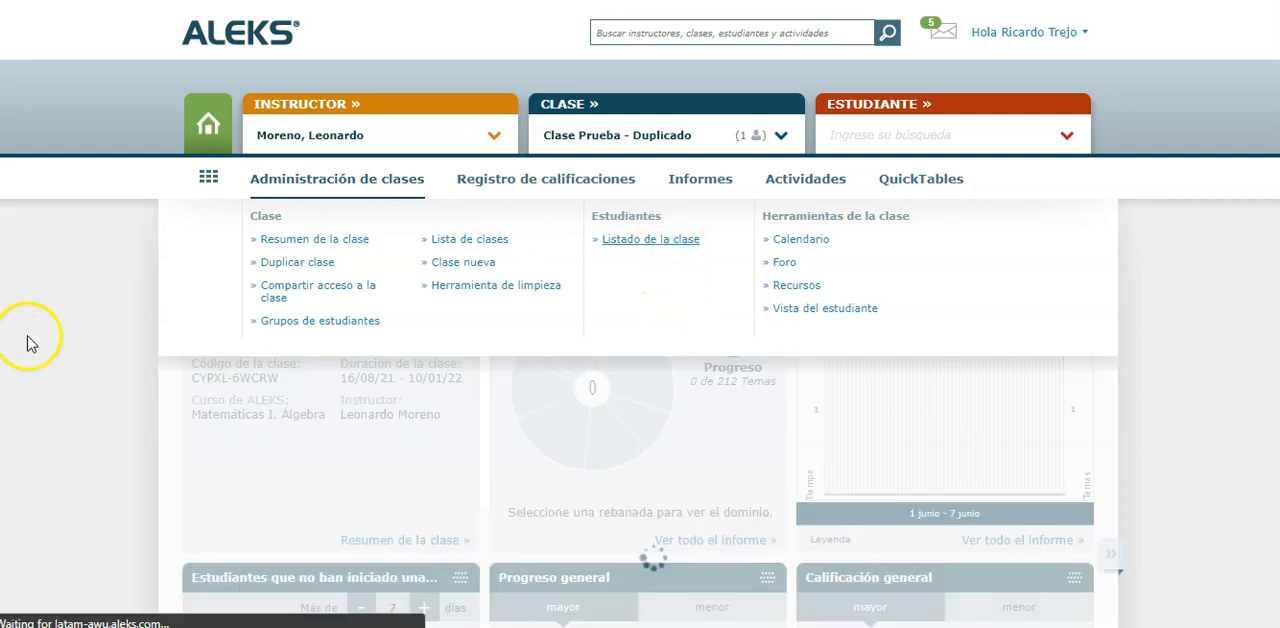
scroll(457, 394, "down", 1)
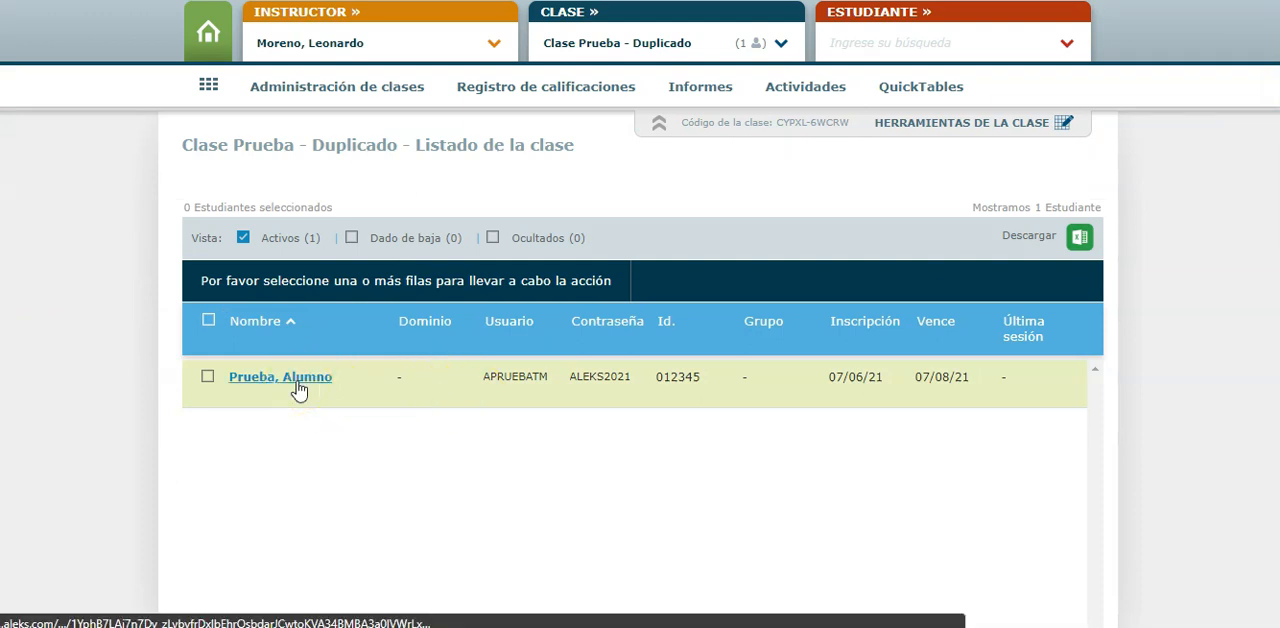
double_click(515, 377)
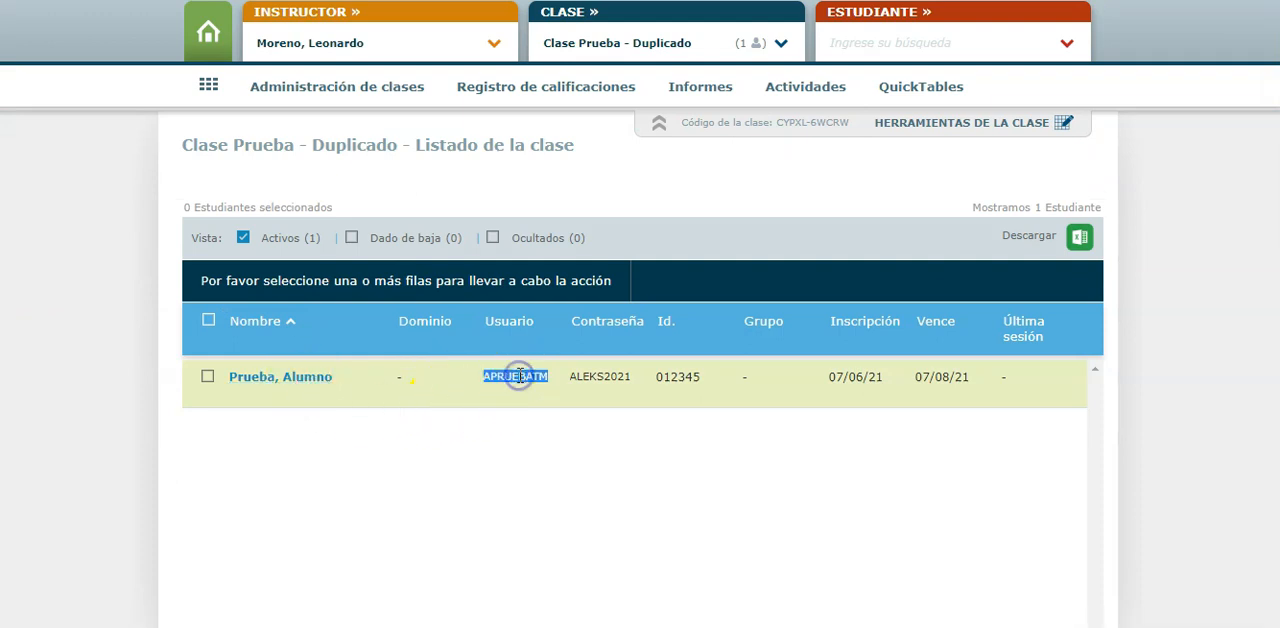
double_click(590, 377)
left_click(547, 422)
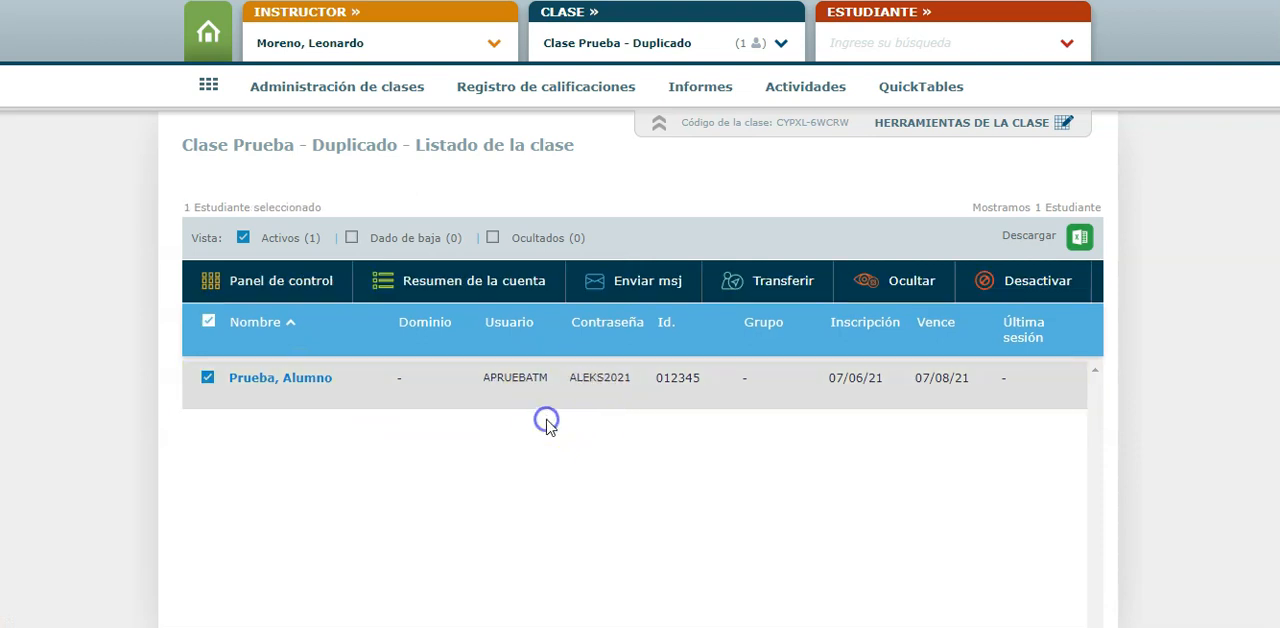
double_click(600, 377)
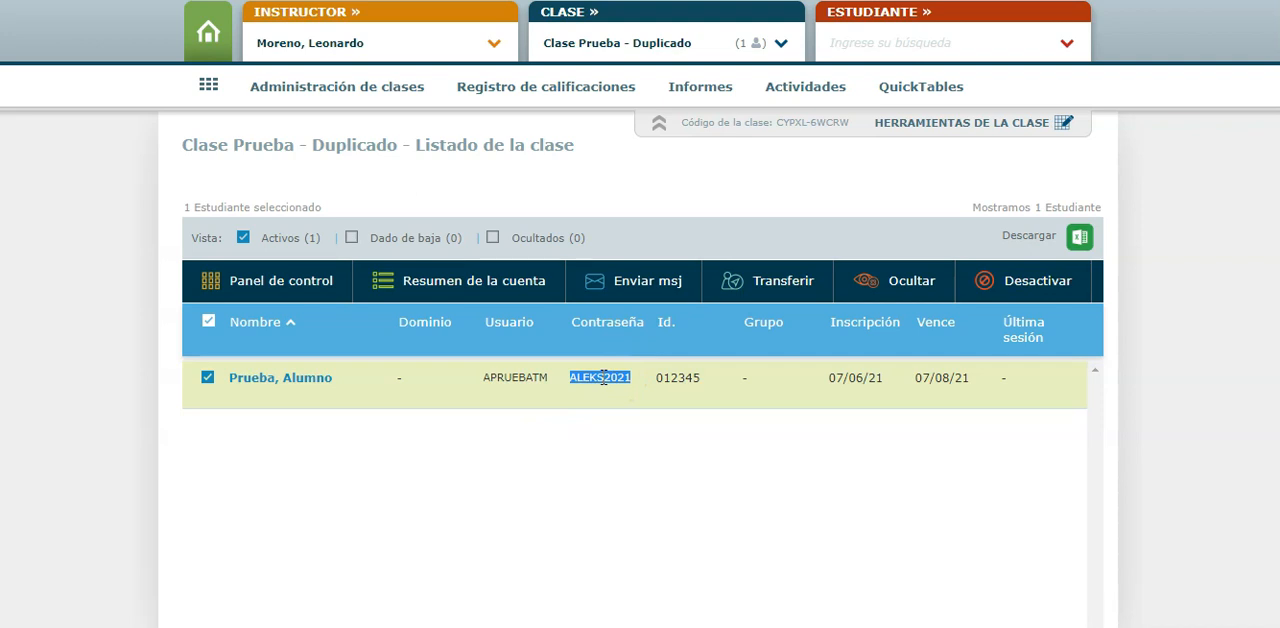
Open the test student's account summary from the roster and check the password shown in the student information
left_click(207, 377)
left_click(247, 389)
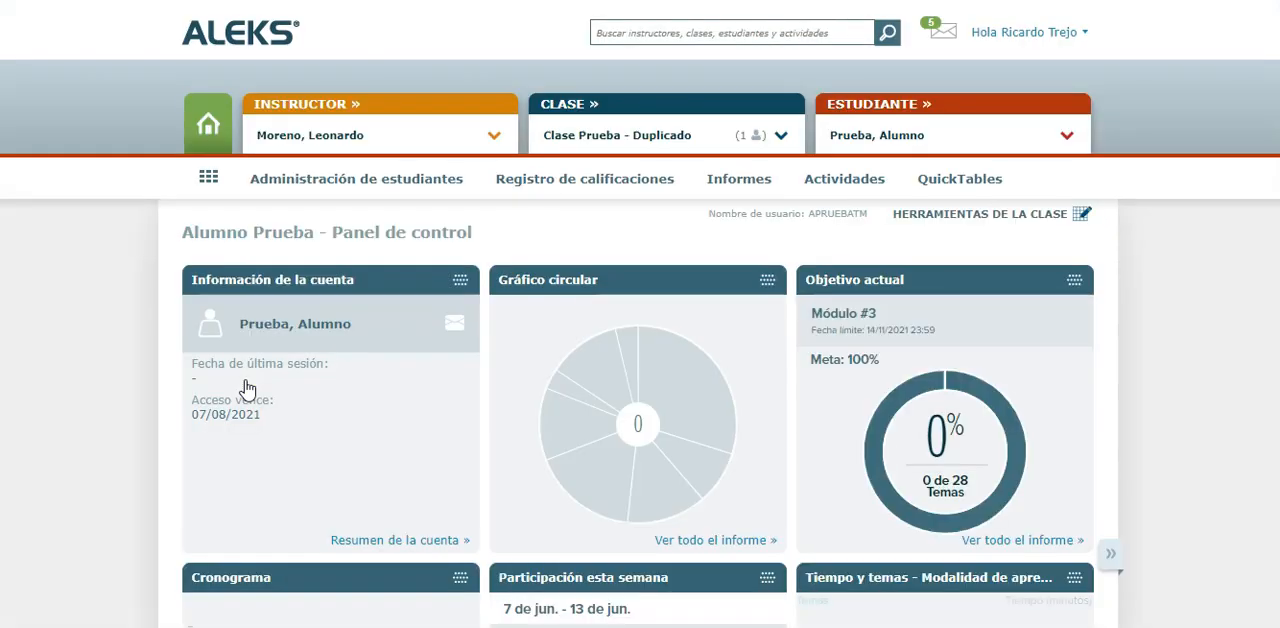
left_click(447, 540)
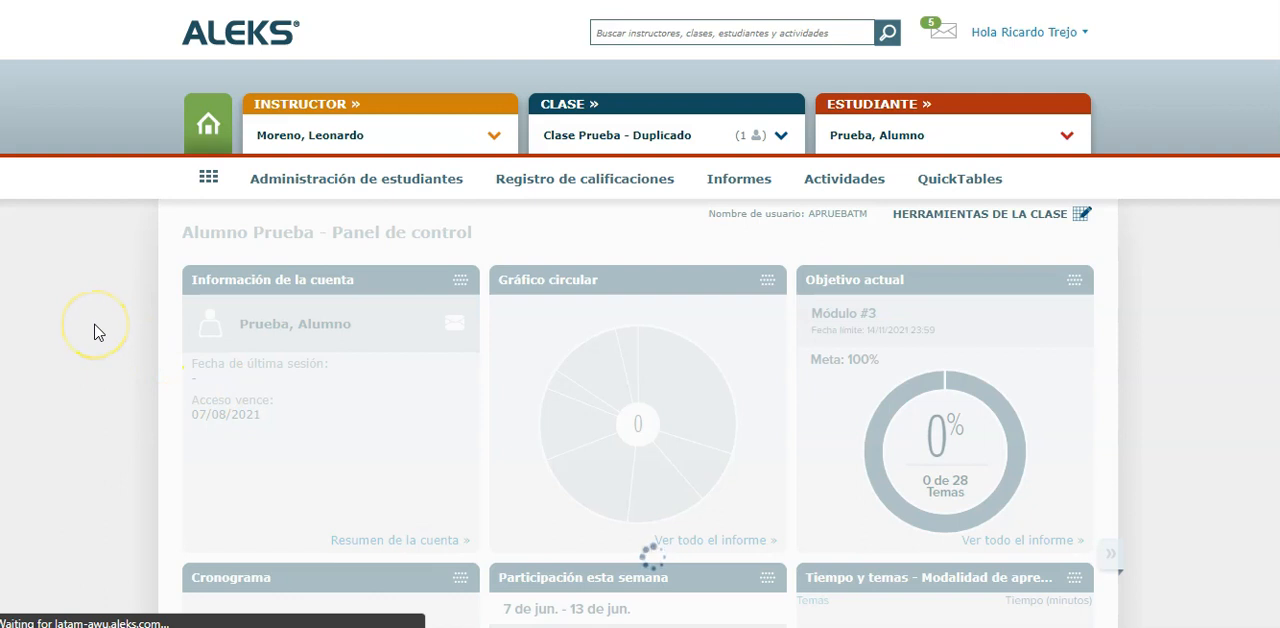
scroll(97, 332, "down", 1)
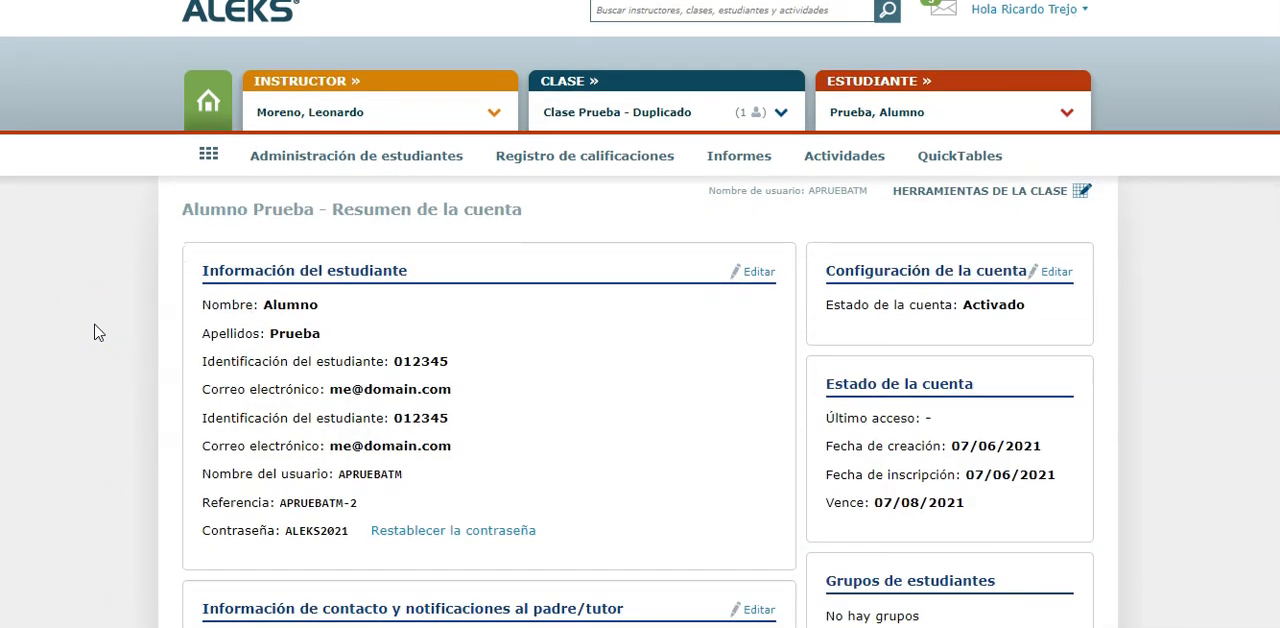
left_click_drag(565, 535, 364, 543)
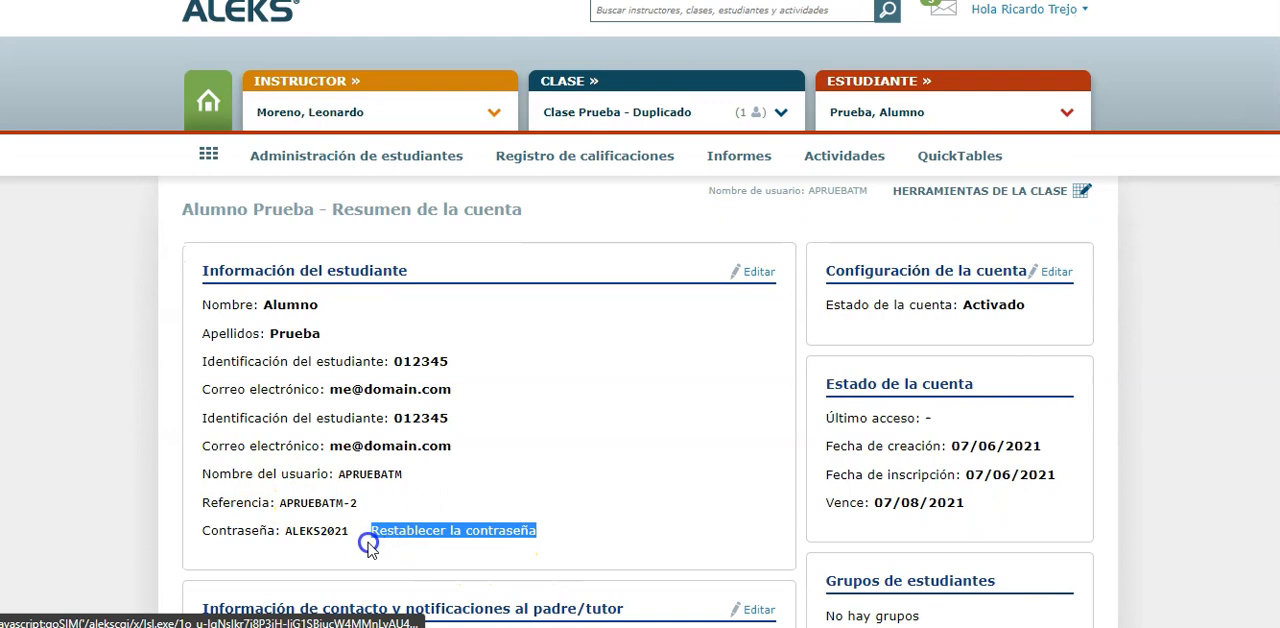
double_click(314, 531)
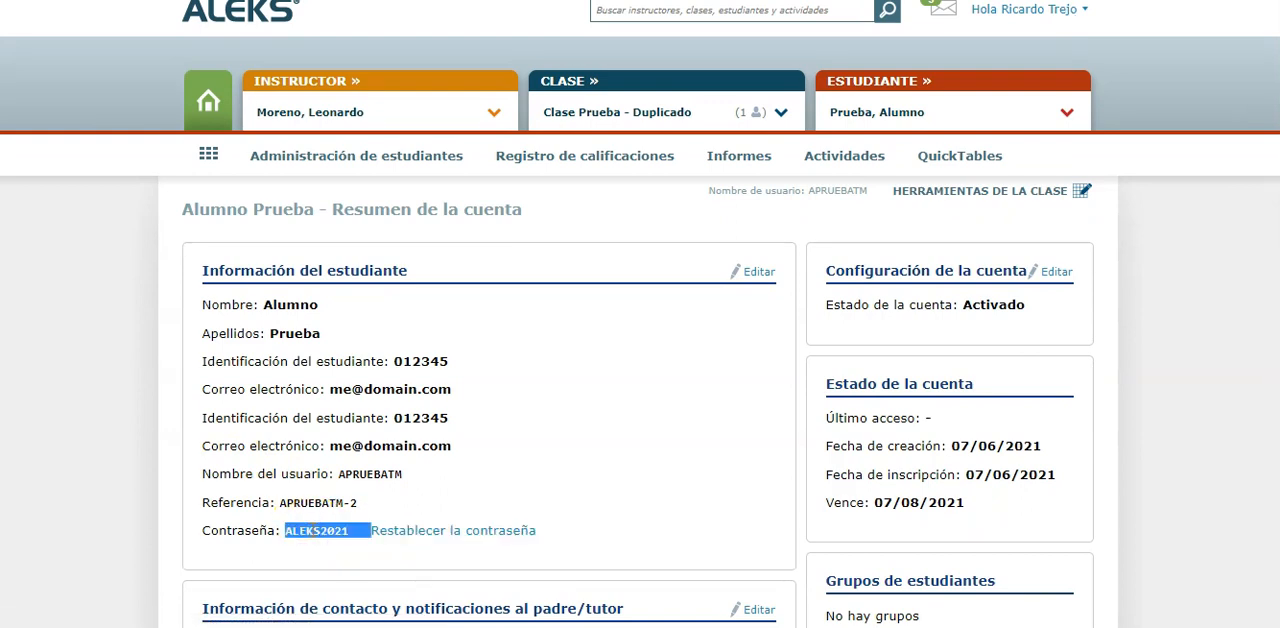
left_click(313, 537)
Reset the test student's password by entering and repeating a new account password, and save the change
left_click(443, 531)
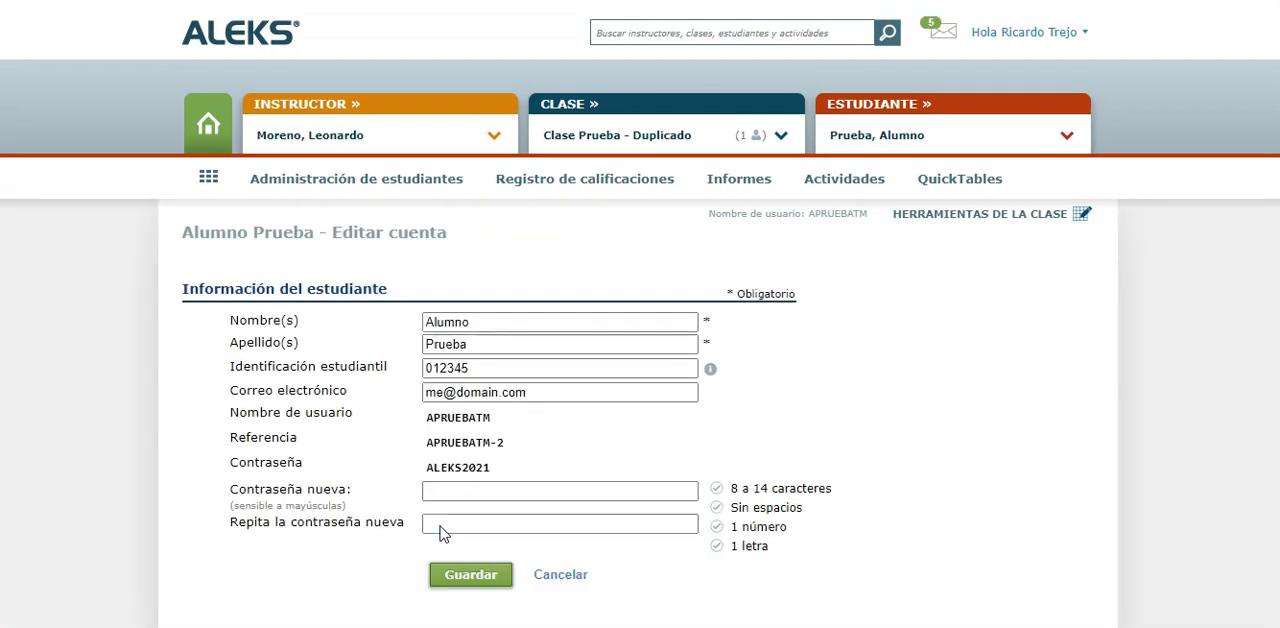
left_click(472, 490)
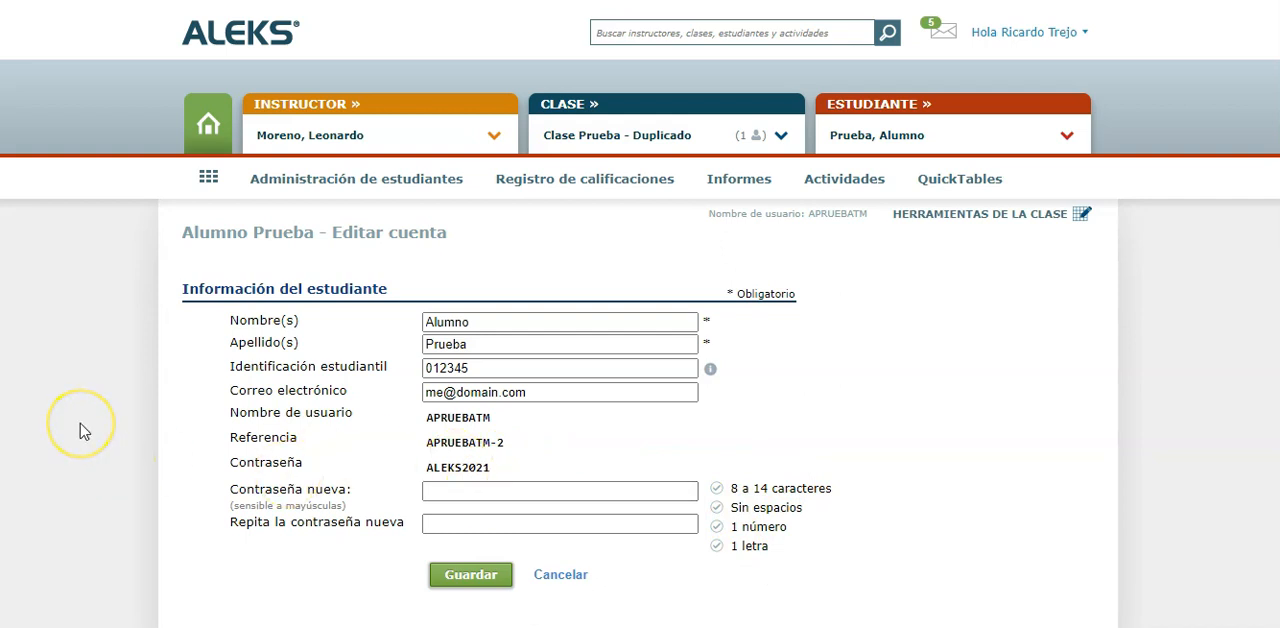
type("••••••••")
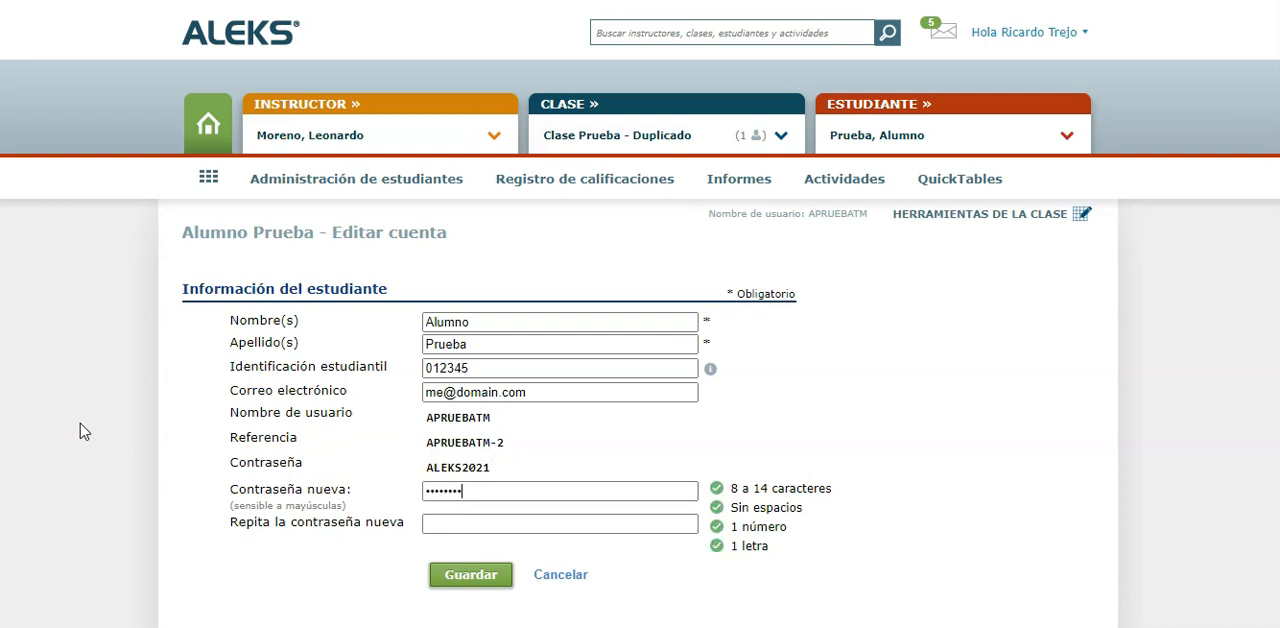
left_click(455, 523)
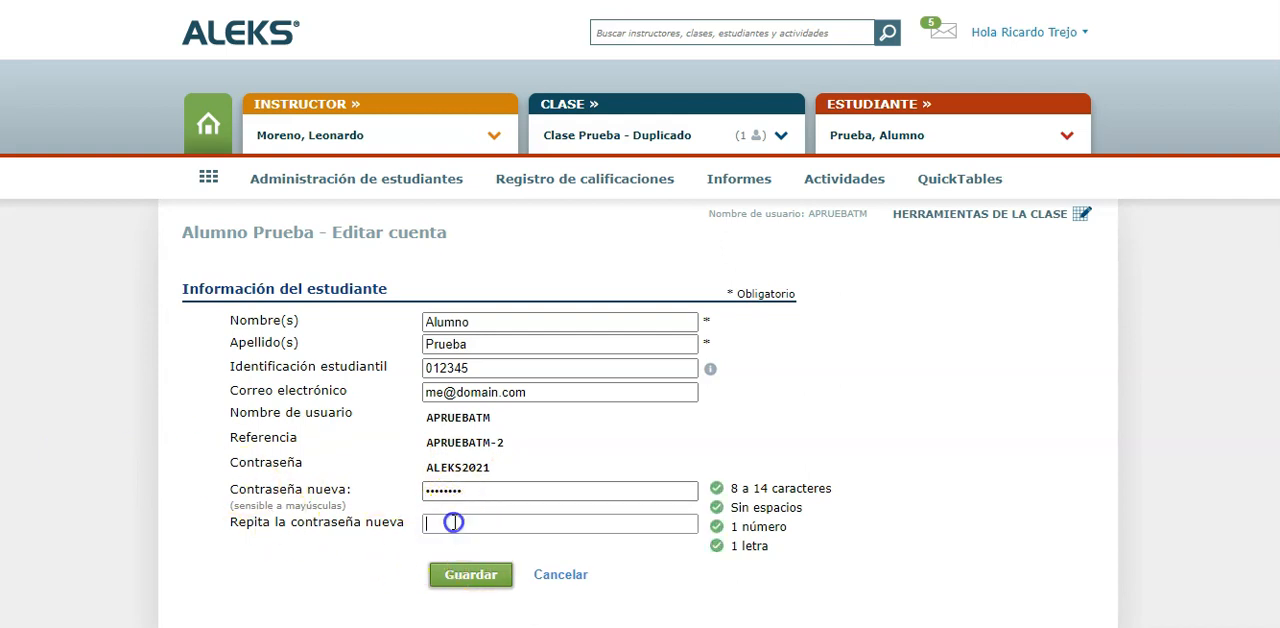
type("••••••••")
left_click(468, 574)
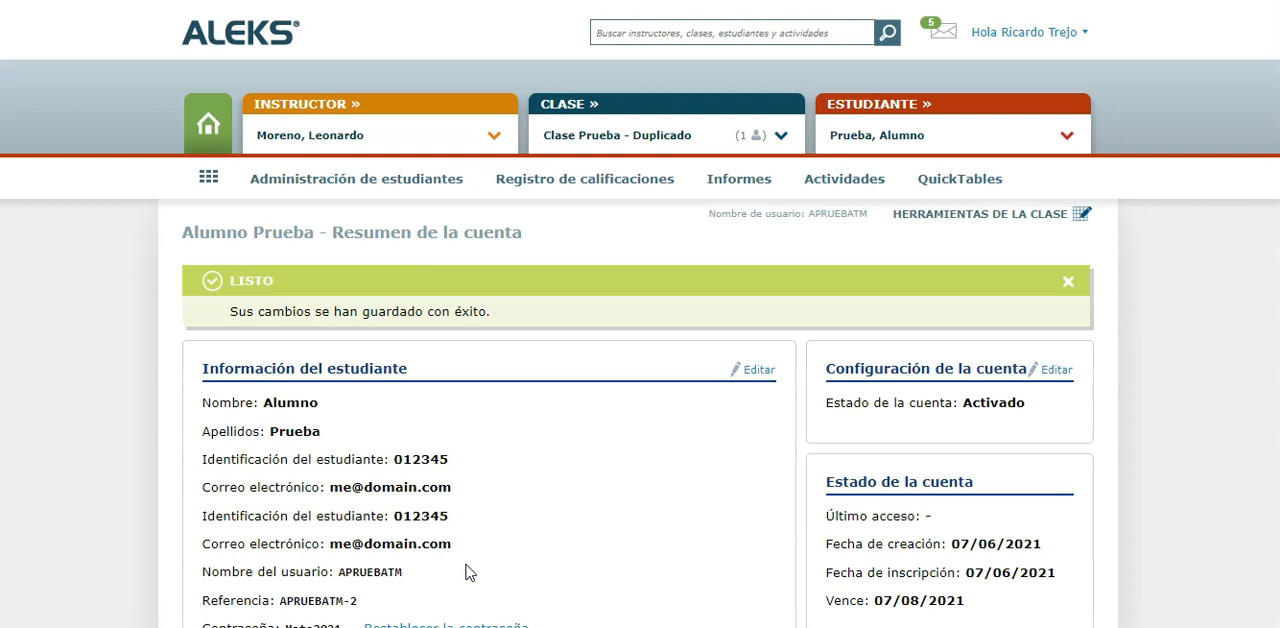
Check the student's username and new password in the account summary, and return to the institution's dashboard
scroll(466, 571, "down", 3)
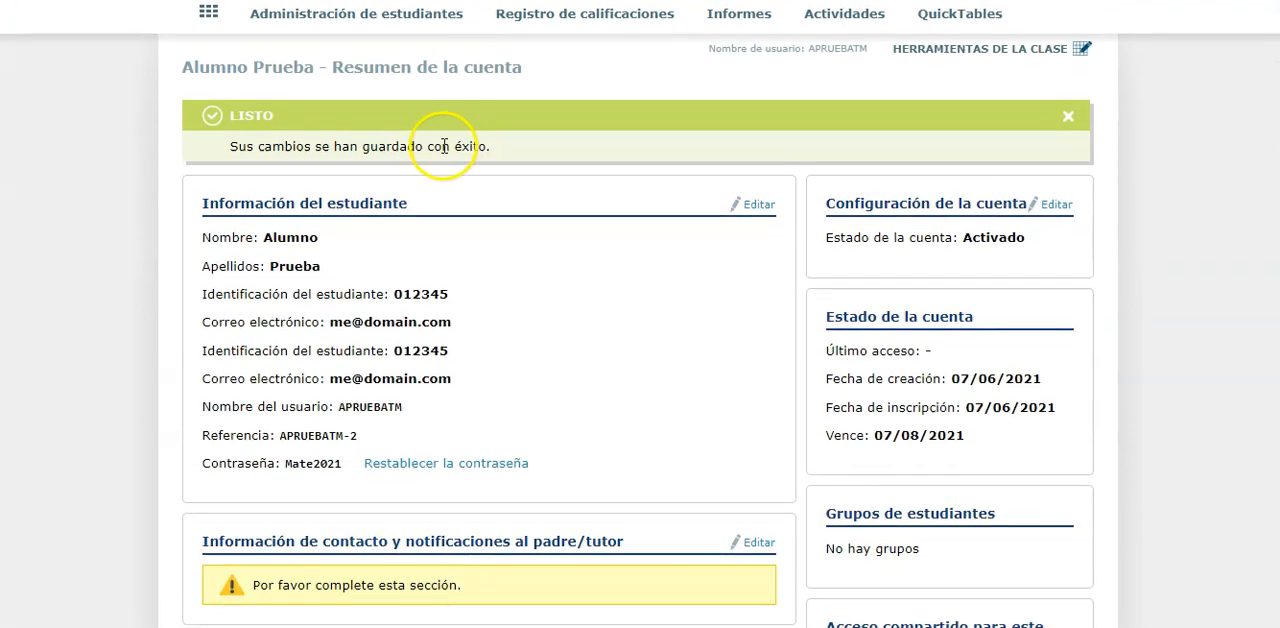
double_click(307, 465)
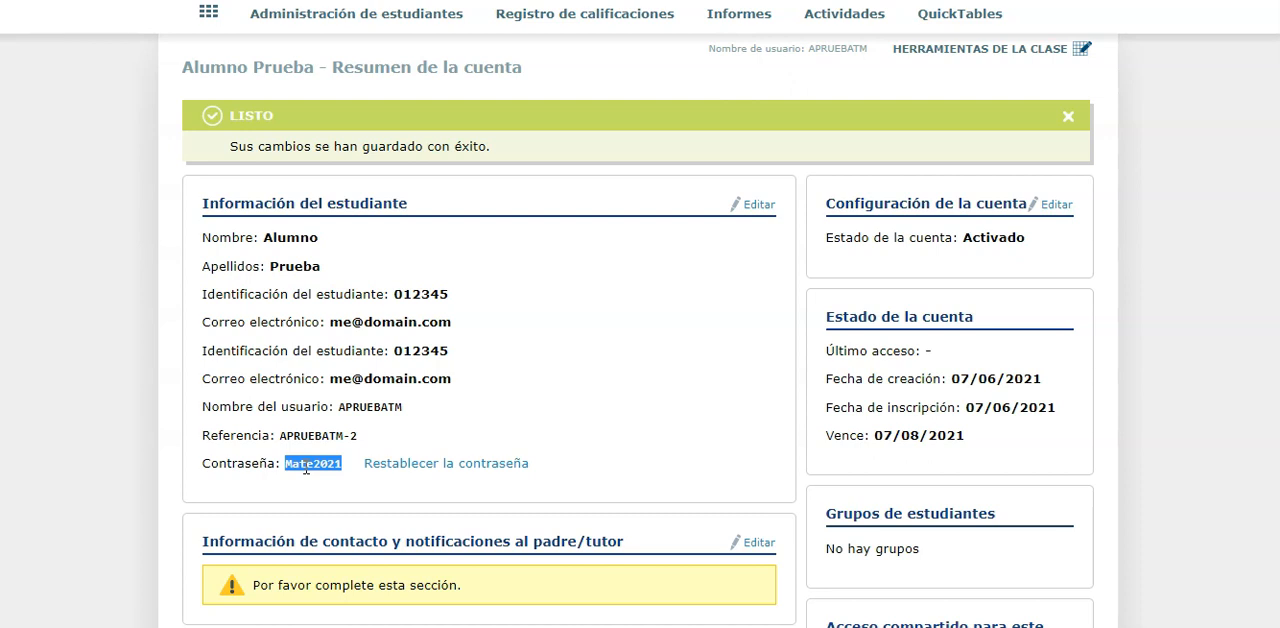
double_click(362, 405)
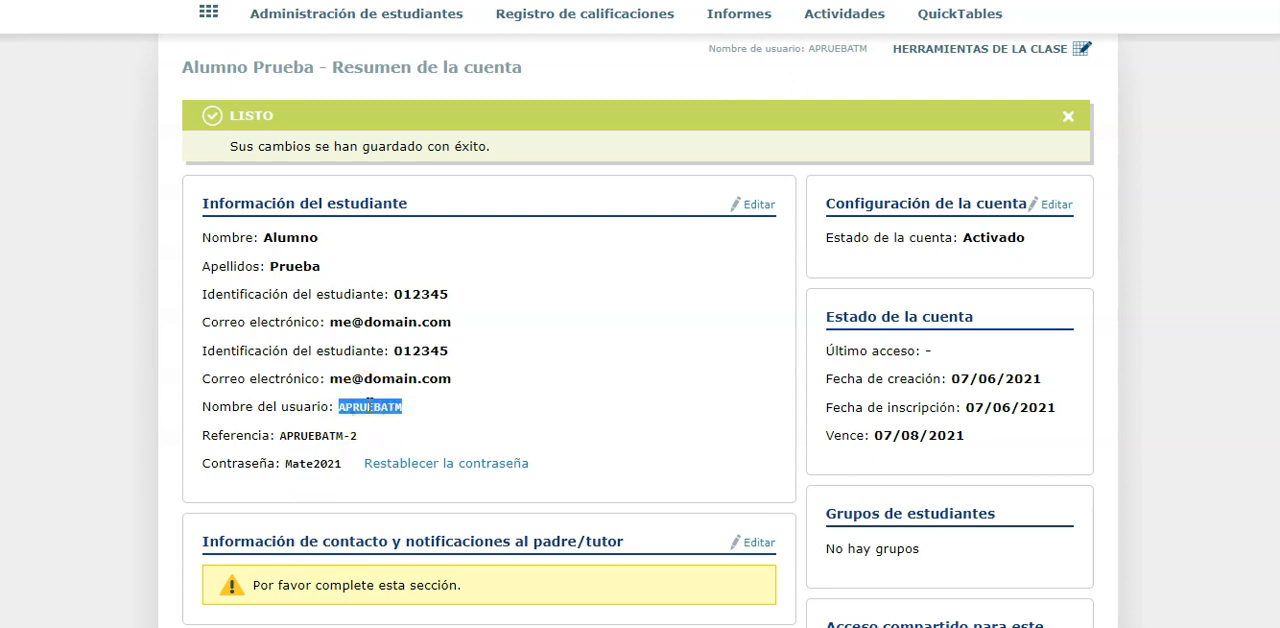
double_click(311, 463)
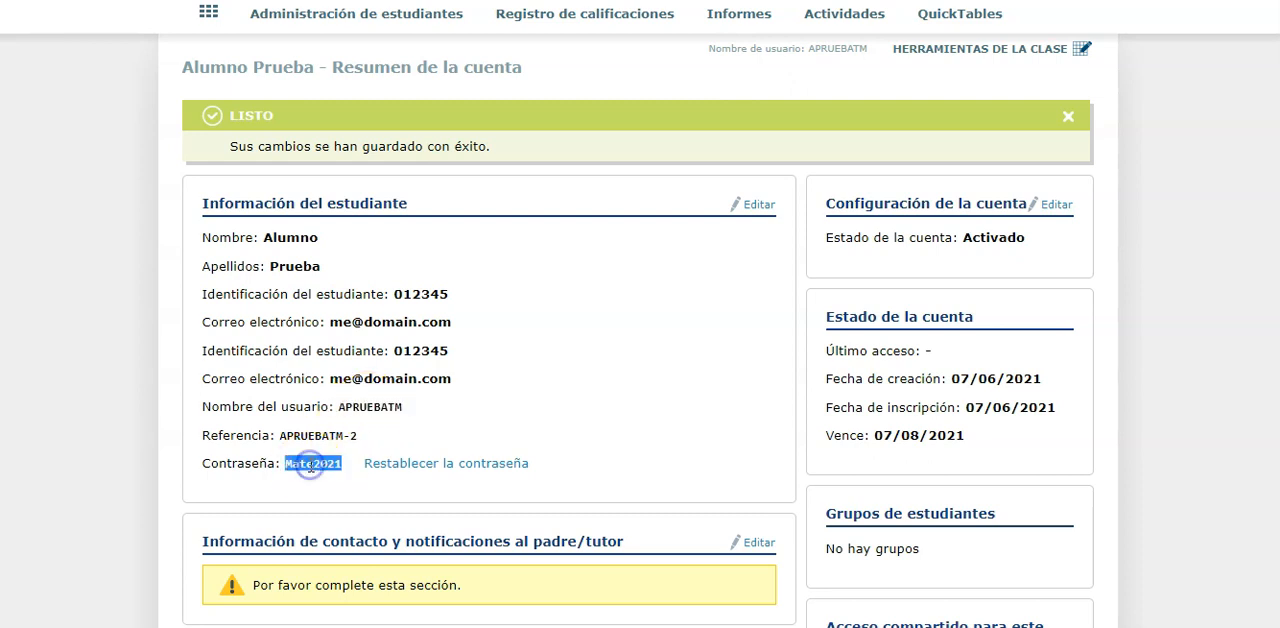
left_click(153, 396)
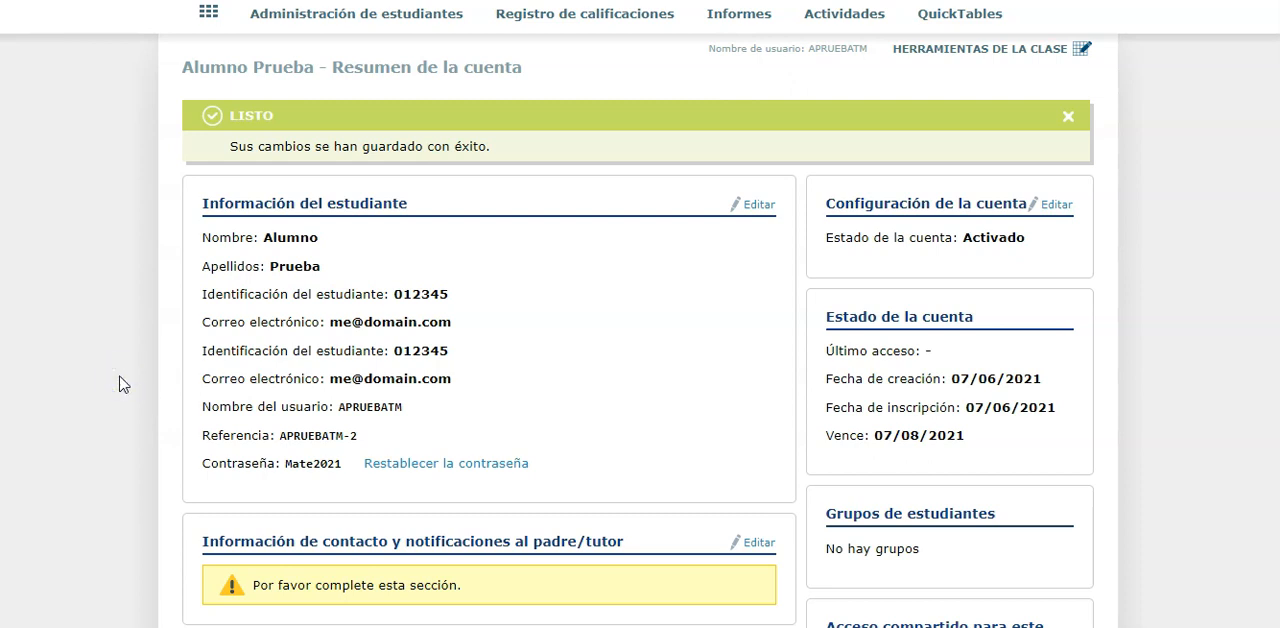
scroll(122, 385, "up", 3)
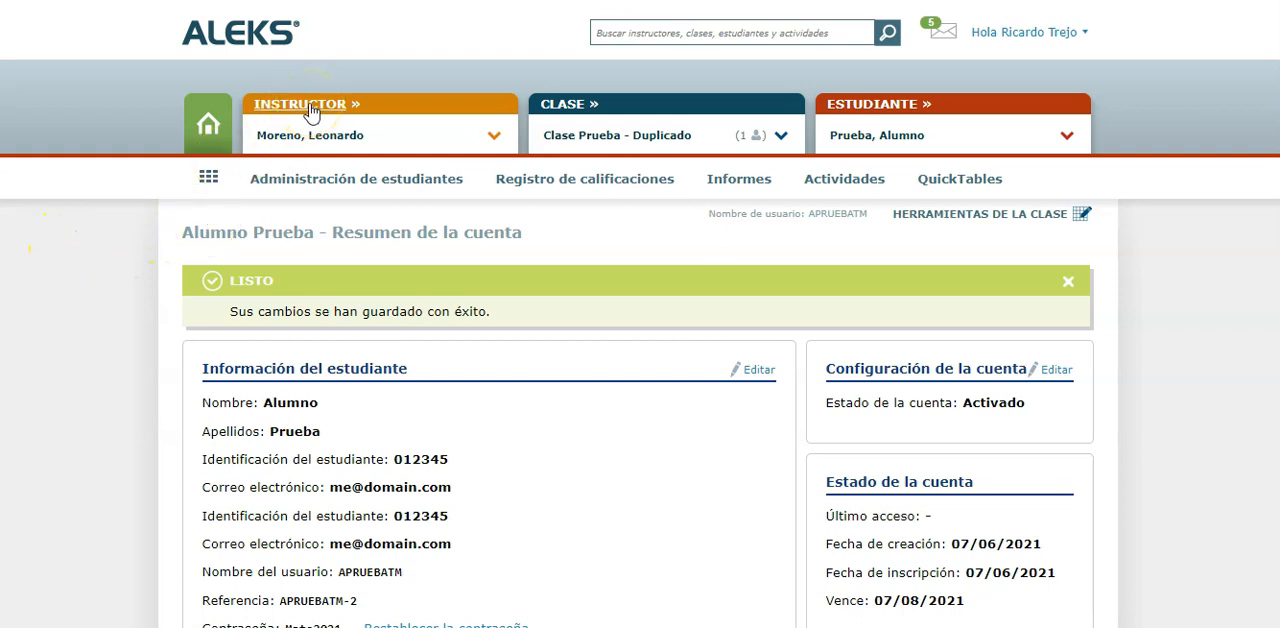
left_click(208, 124)
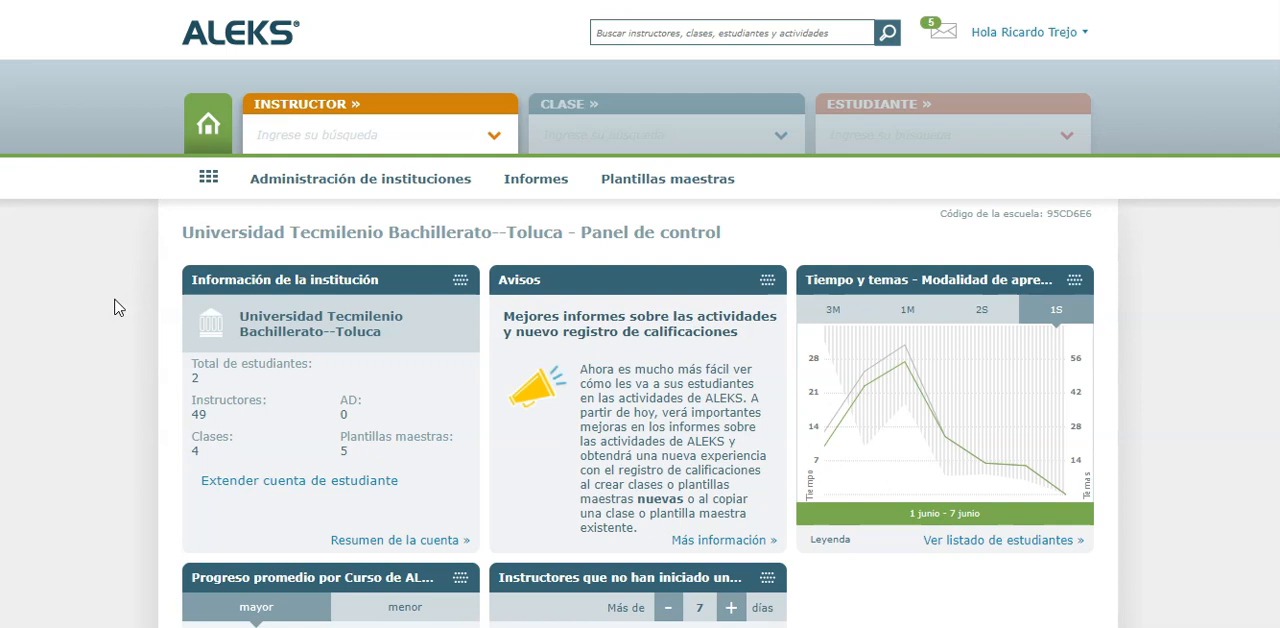
left_click(352, 190)
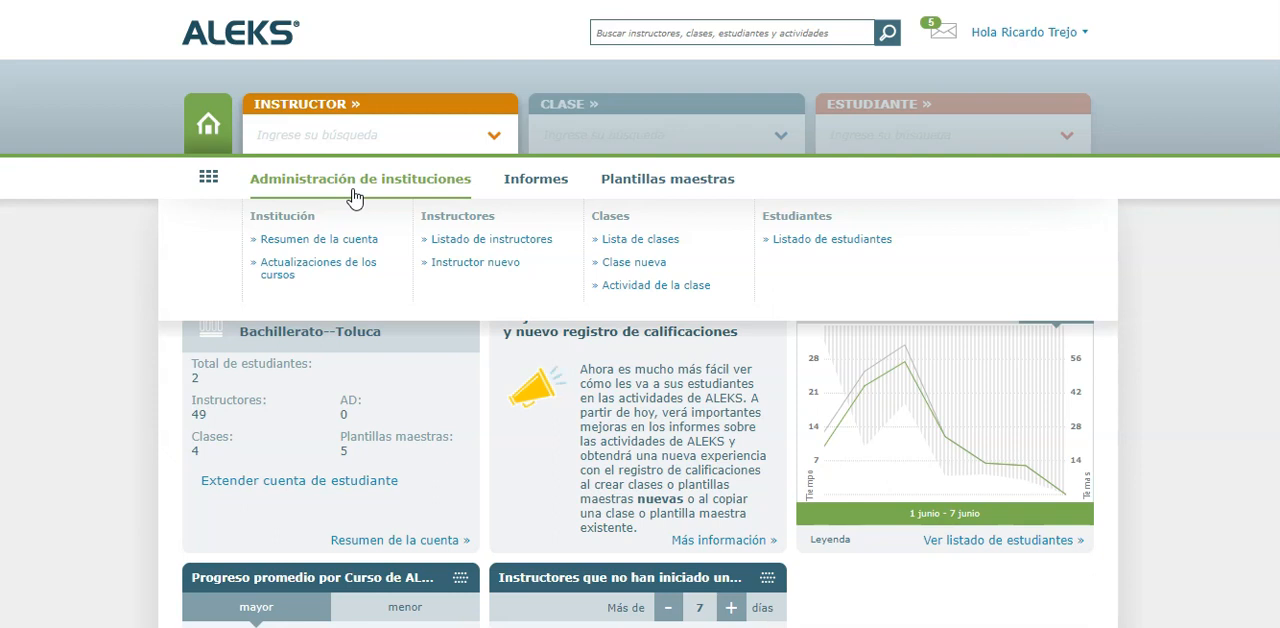
left_click(630, 190)
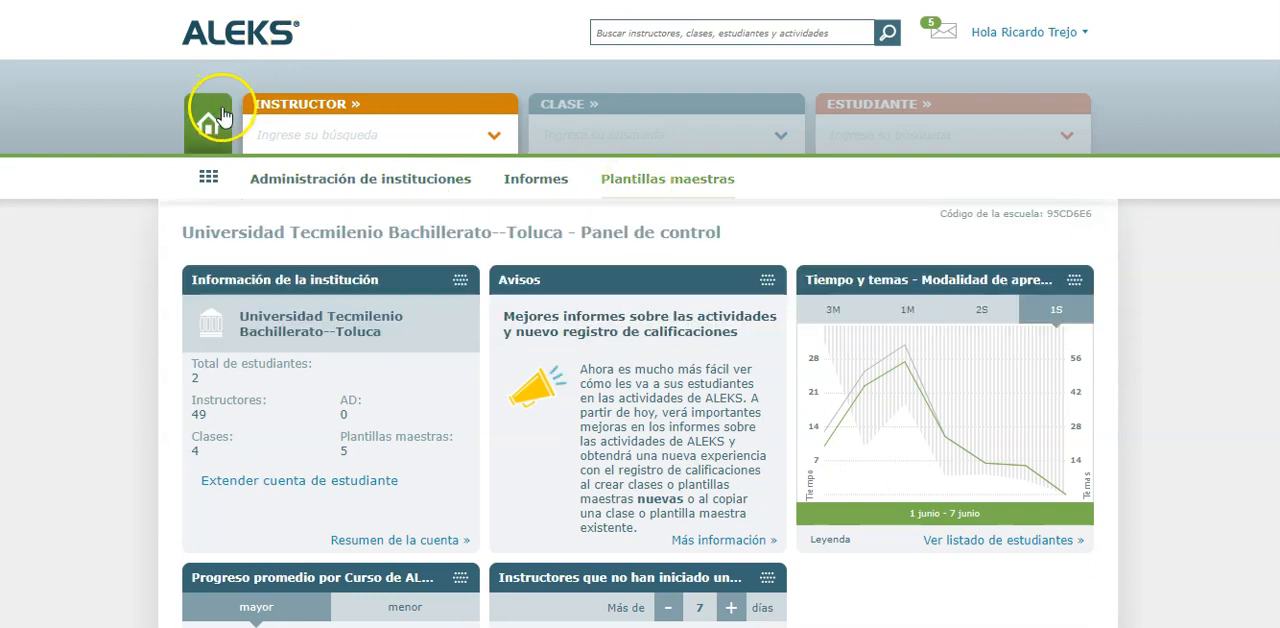
left_click(493, 135)
left_click(430, 166)
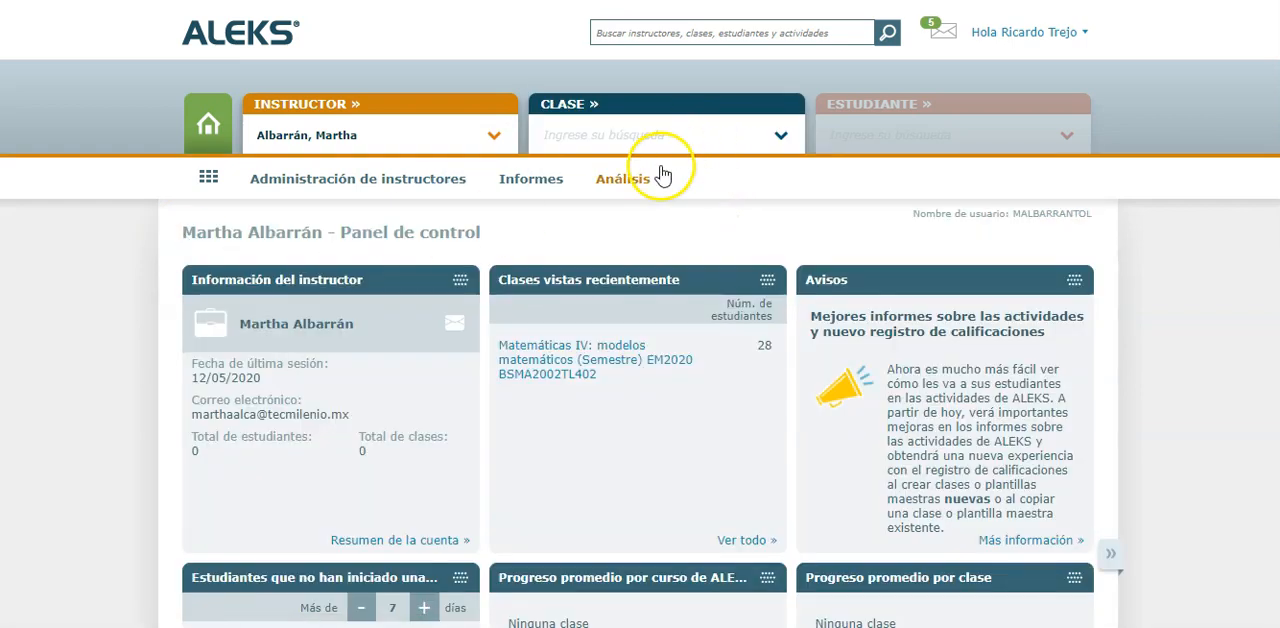
left_click(207, 122)
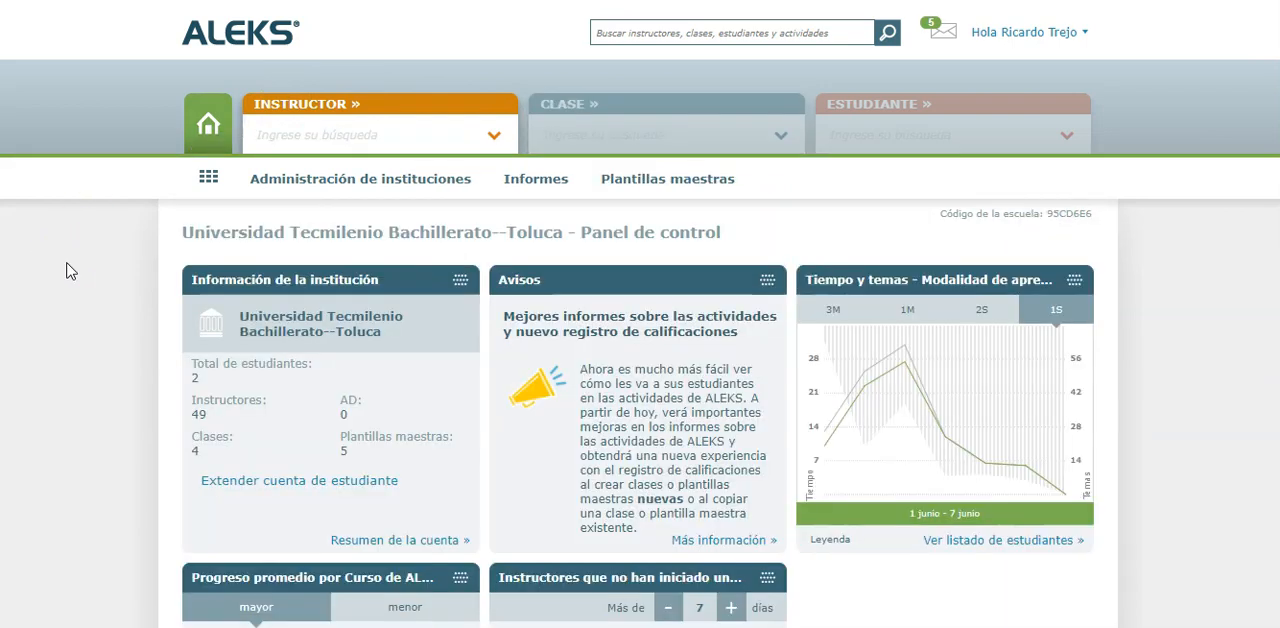
Start a new master template for the institution from scratch, not from an existing class or template
left_click(648, 178)
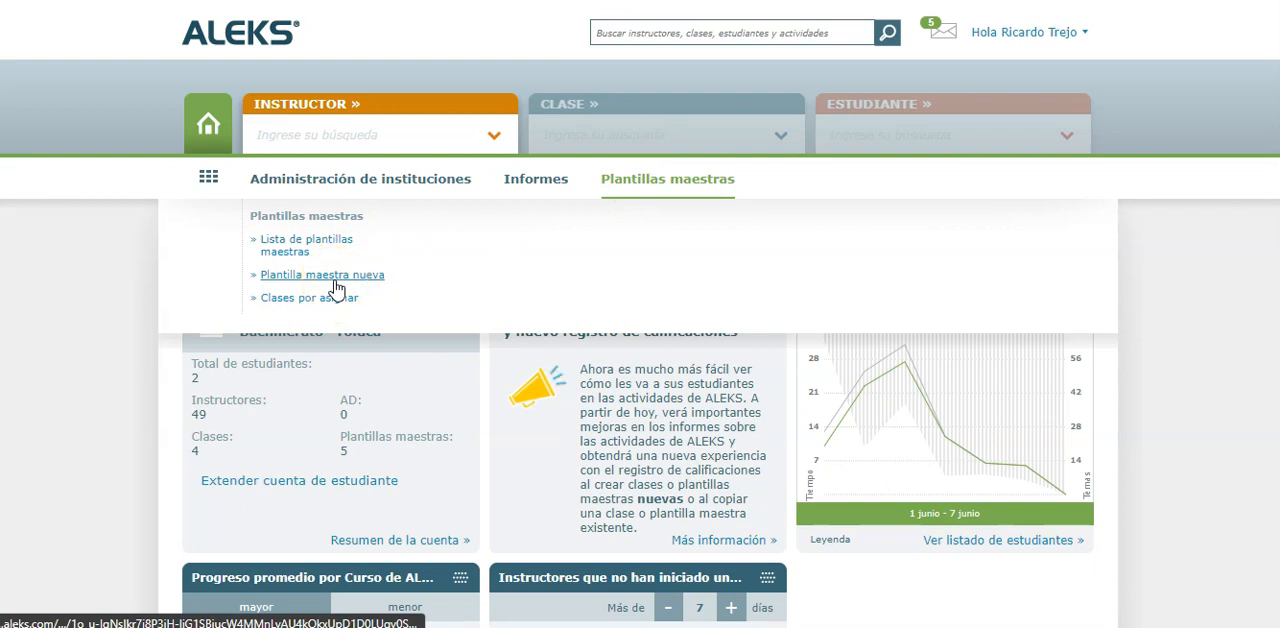
left_click(289, 254)
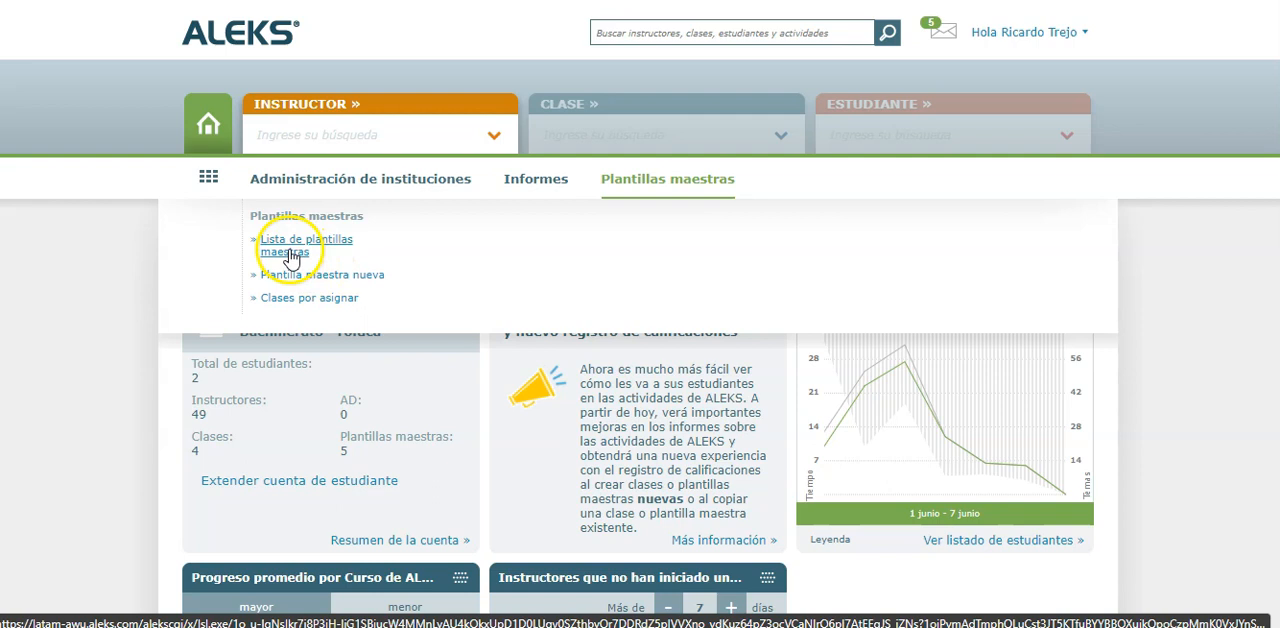
left_click(361, 280)
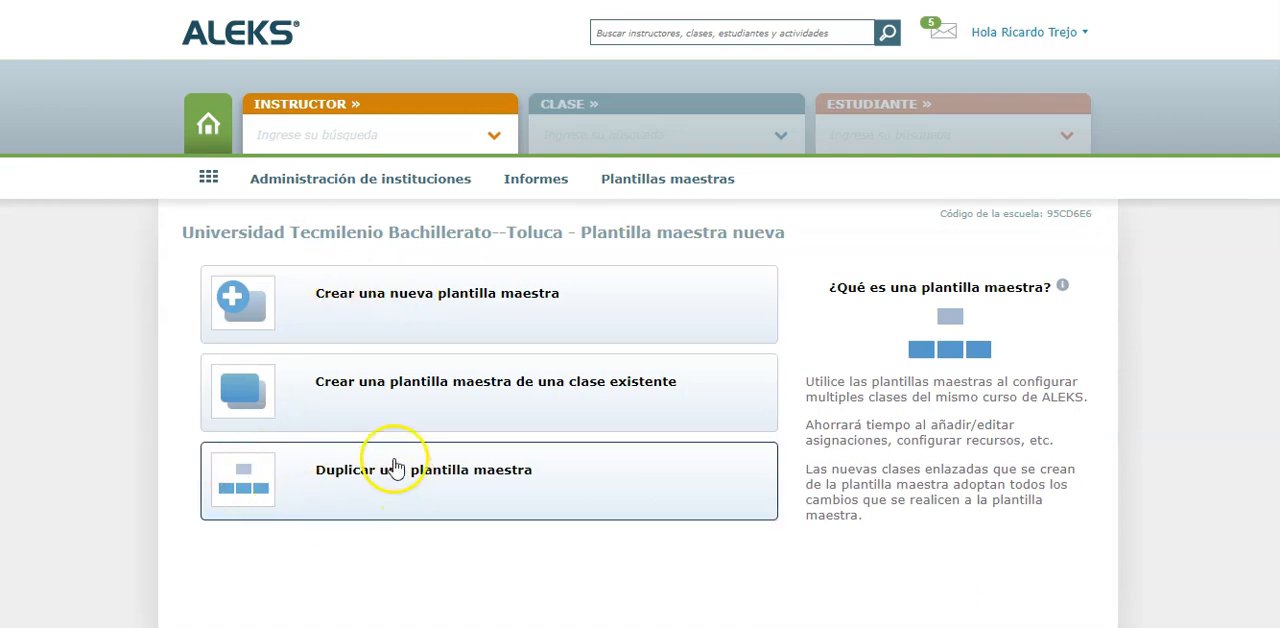
left_click(428, 420)
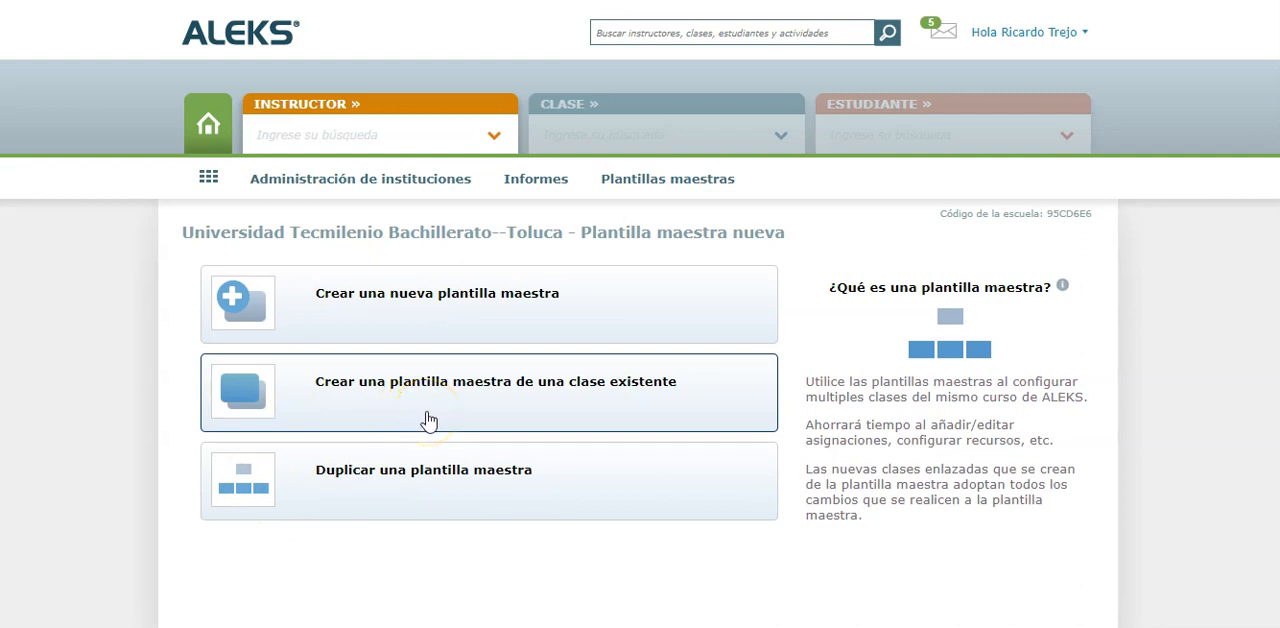
left_click(395, 314)
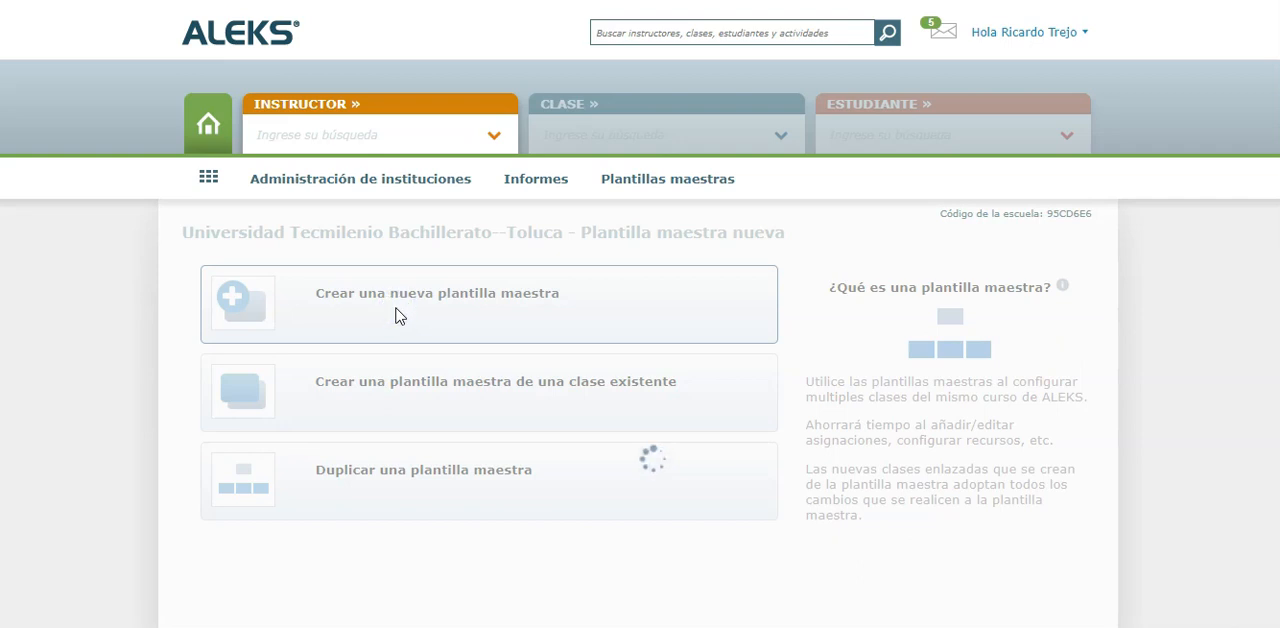
Choose Matemáticas I. Álgebra as the template's ALEKS course and title it Clase Plantilla Álgebra
scroll(450, 300, "down", 1)
left_click(487, 290)
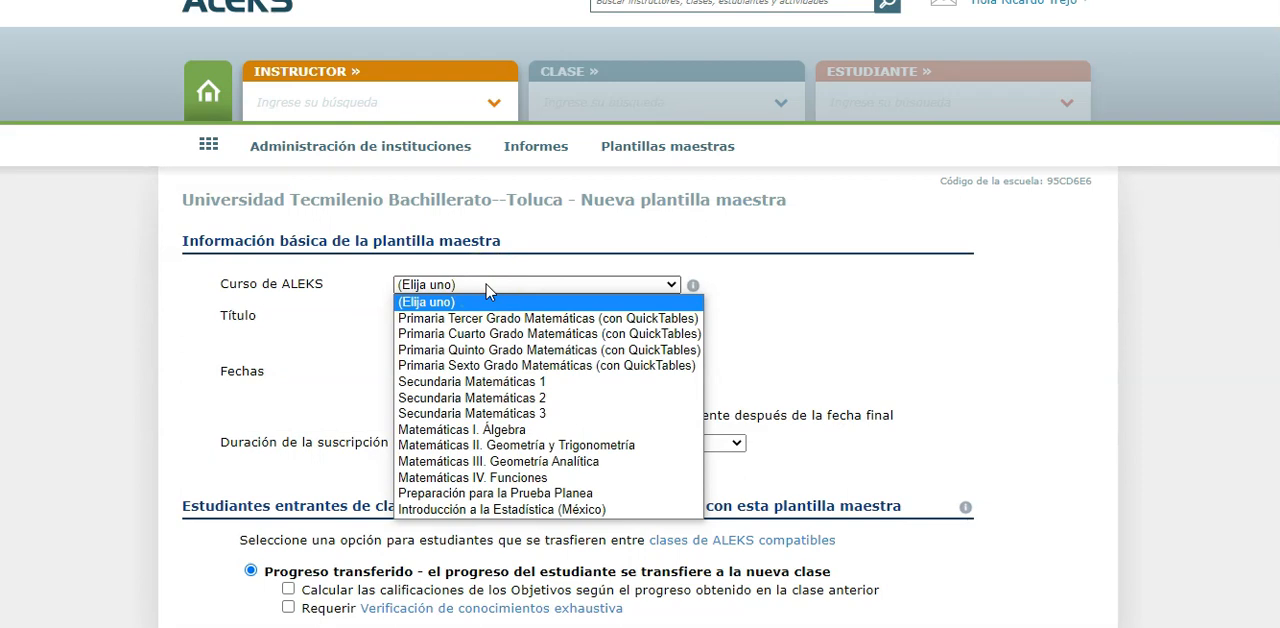
left_click(468, 429)
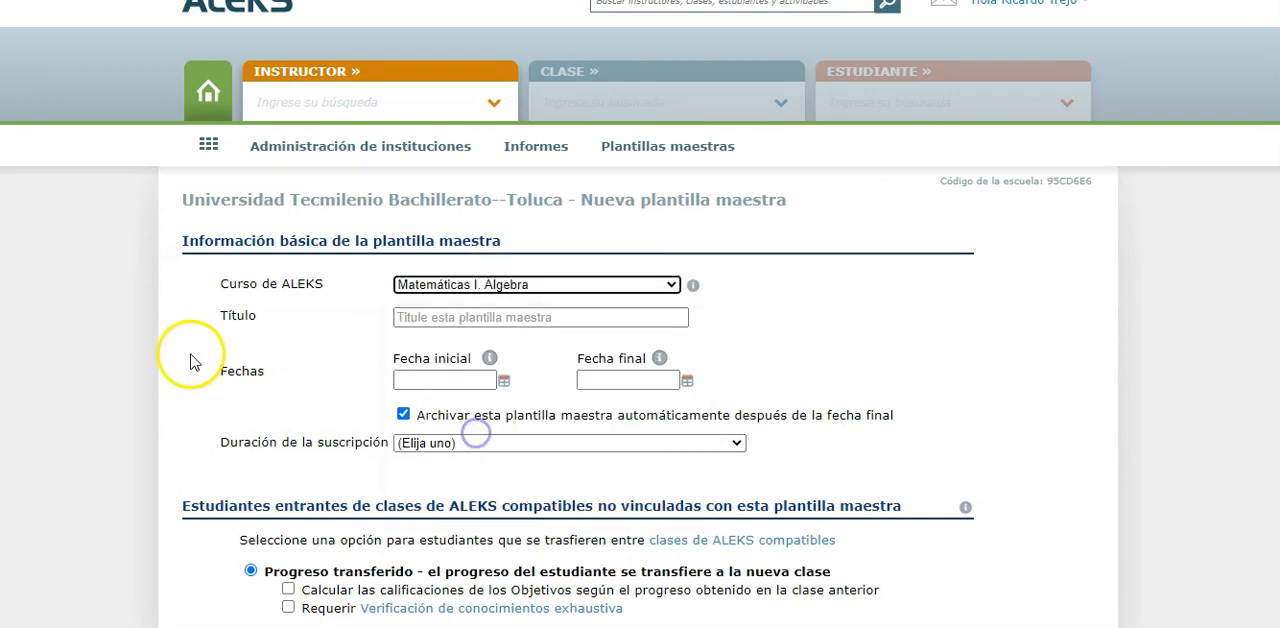
left_click(476, 316)
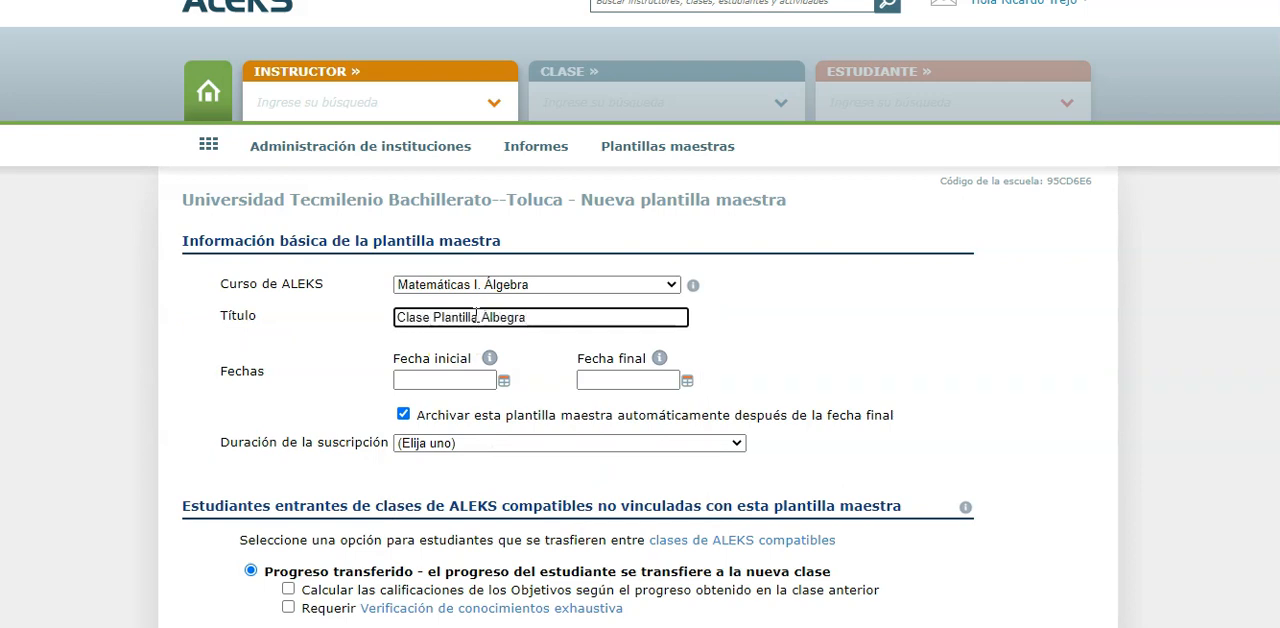
Set the master template's start date to 14/06/2021 and its end date to 31/07/2021
left_click(503, 381)
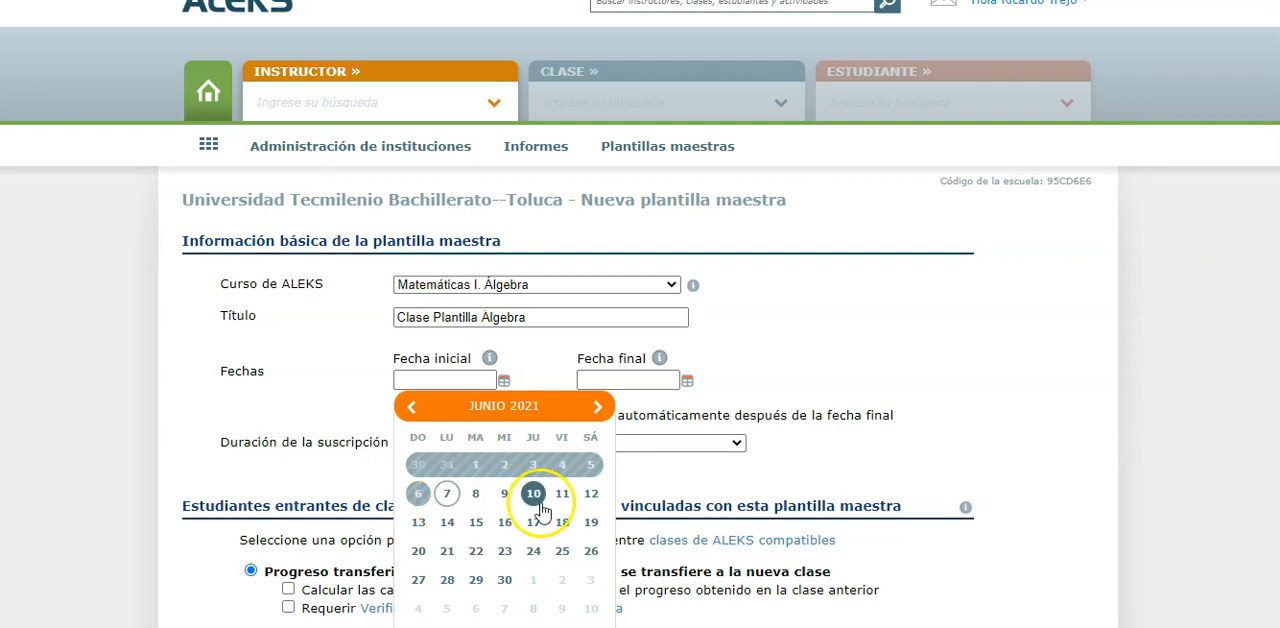
left_click(447, 524)
left_click(686, 381)
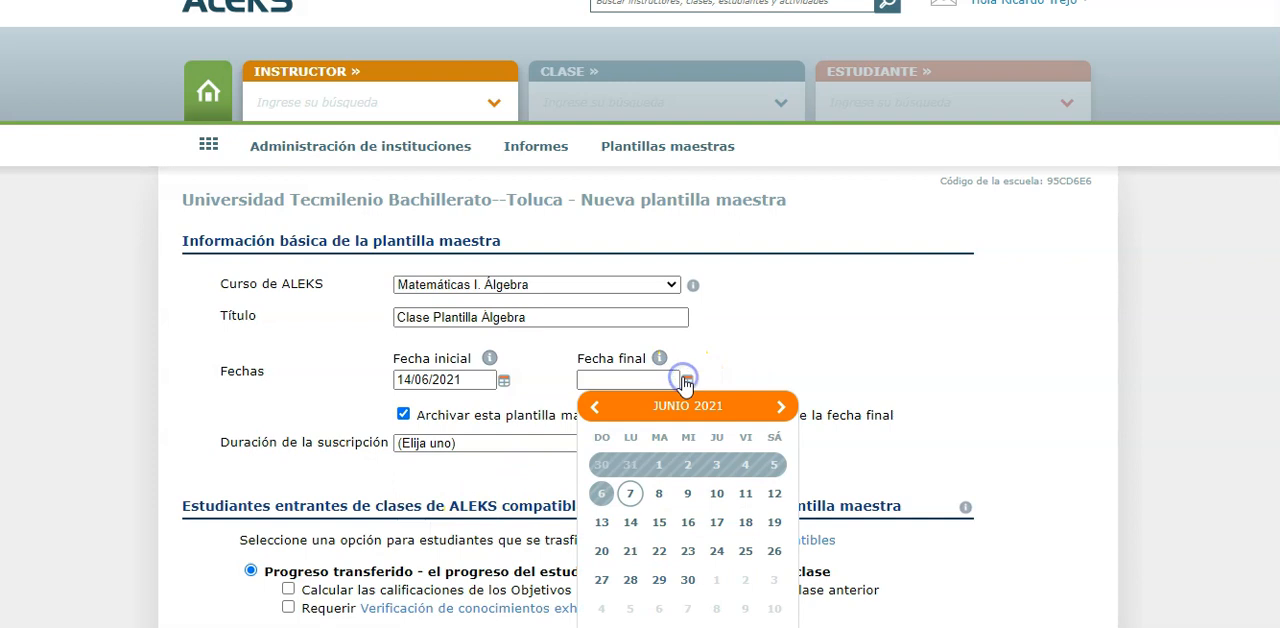
left_click(781, 406)
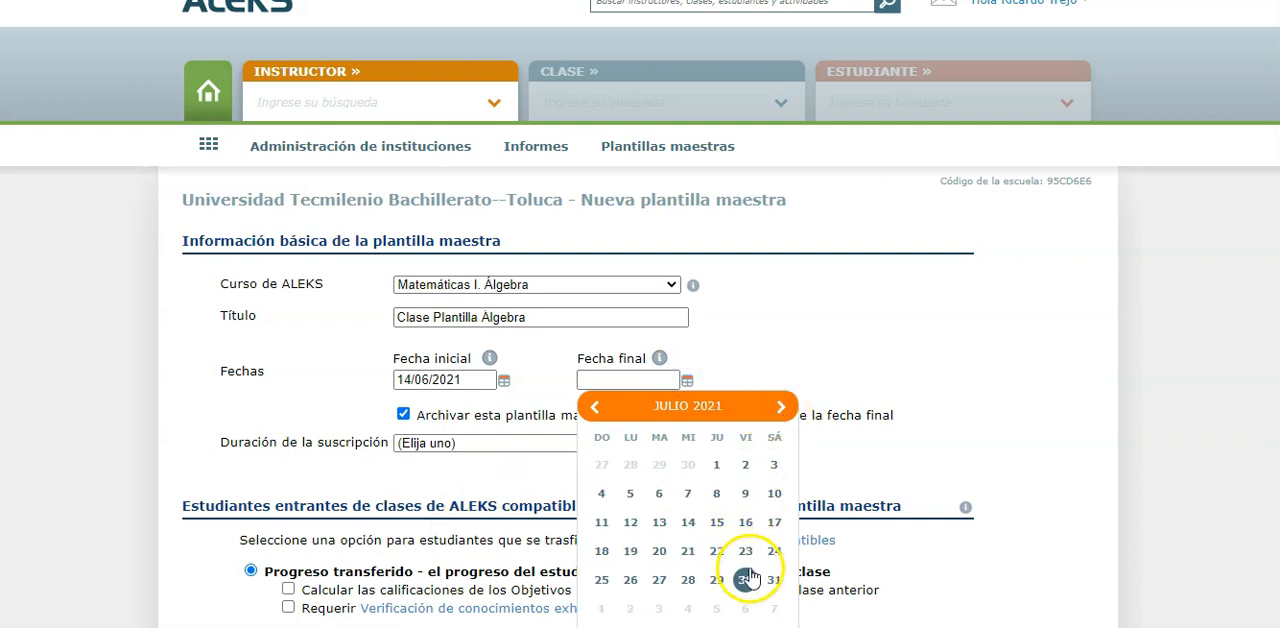
left_click(774, 580)
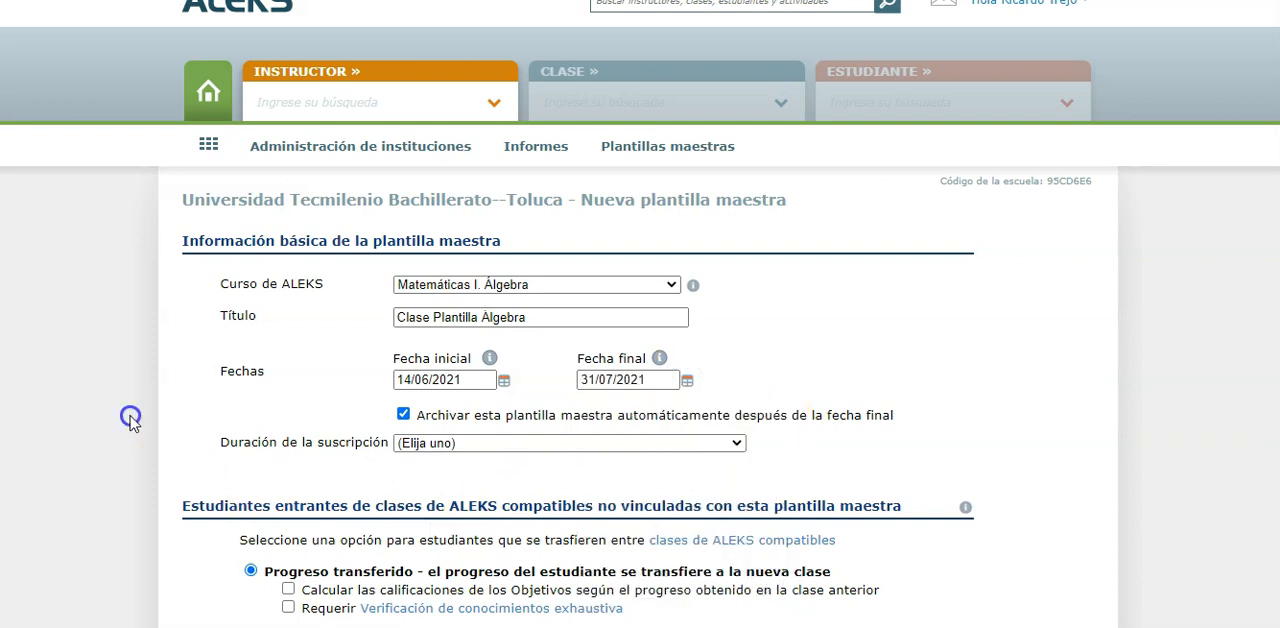
Set the template's subscription duration to Código de cursos para Latinoamérica (cualquier duración) and review the options for incoming and dropped students
scroll(130, 418, "down", 3)
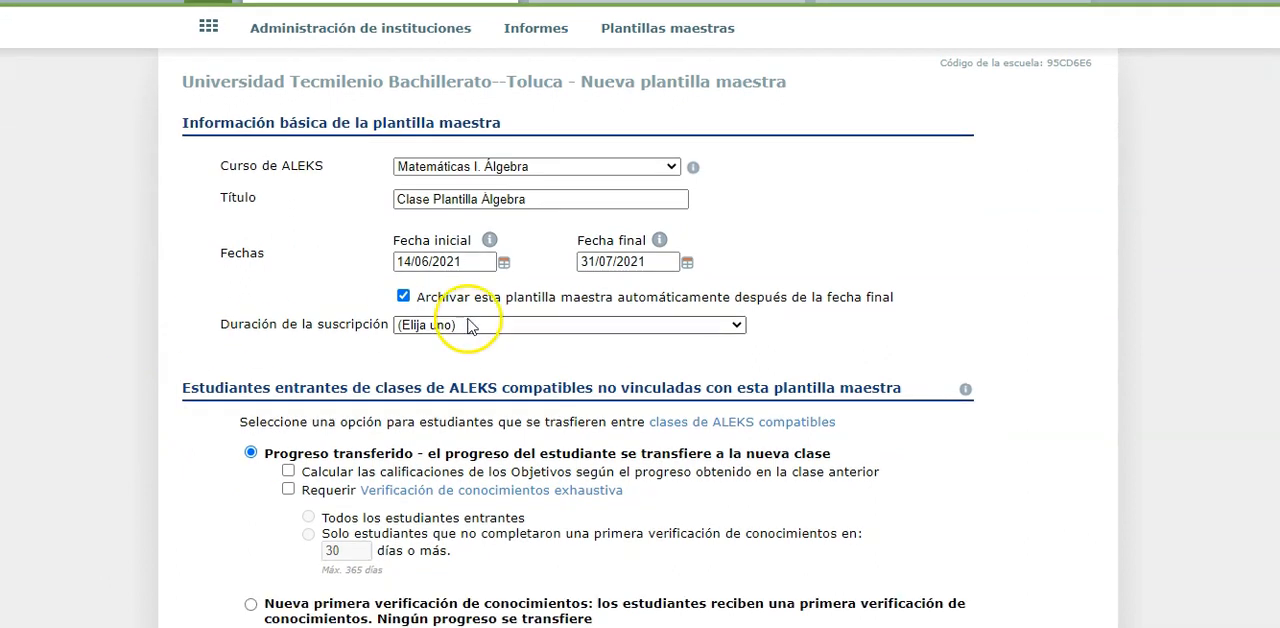
left_click(470, 326)
left_click(536, 360)
left_click(154, 353)
scroll(161, 331, "down", 1)
scroll(160, 337, "down", 4)
scroll(160, 337, "down", 1)
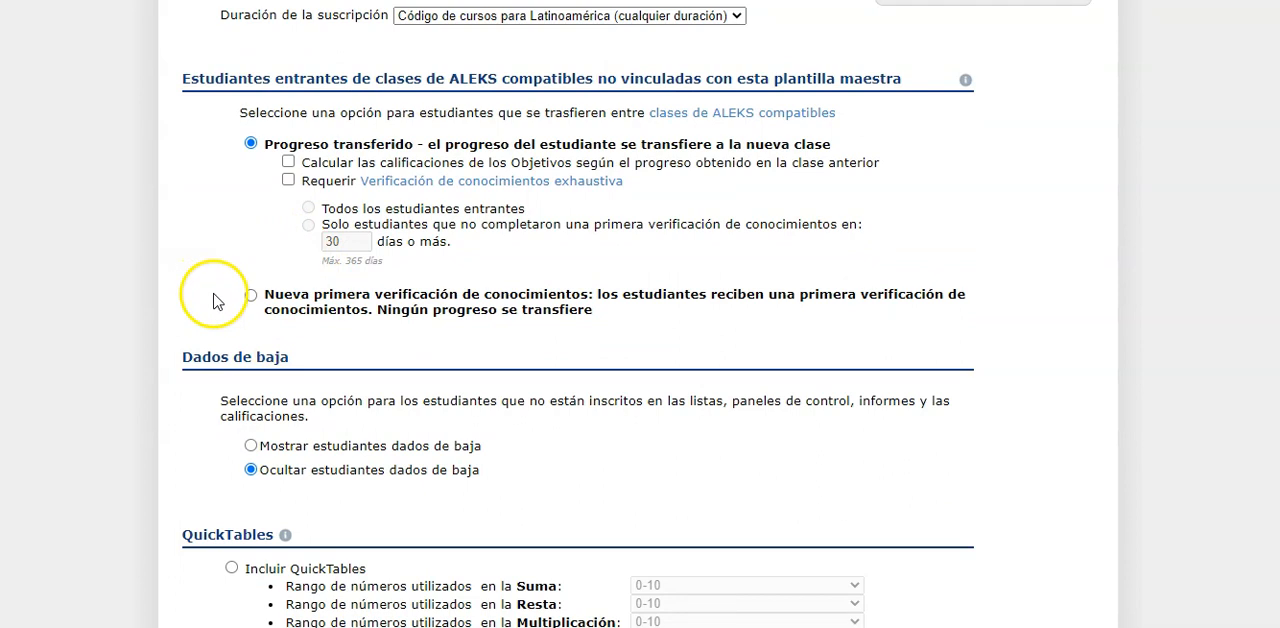
Set incoming students to receive a new first knowledge check without transferred progress, and create the master template with QuickTables left unconfigured
left_click(250, 296)
scroll(145, 298, "down", 5)
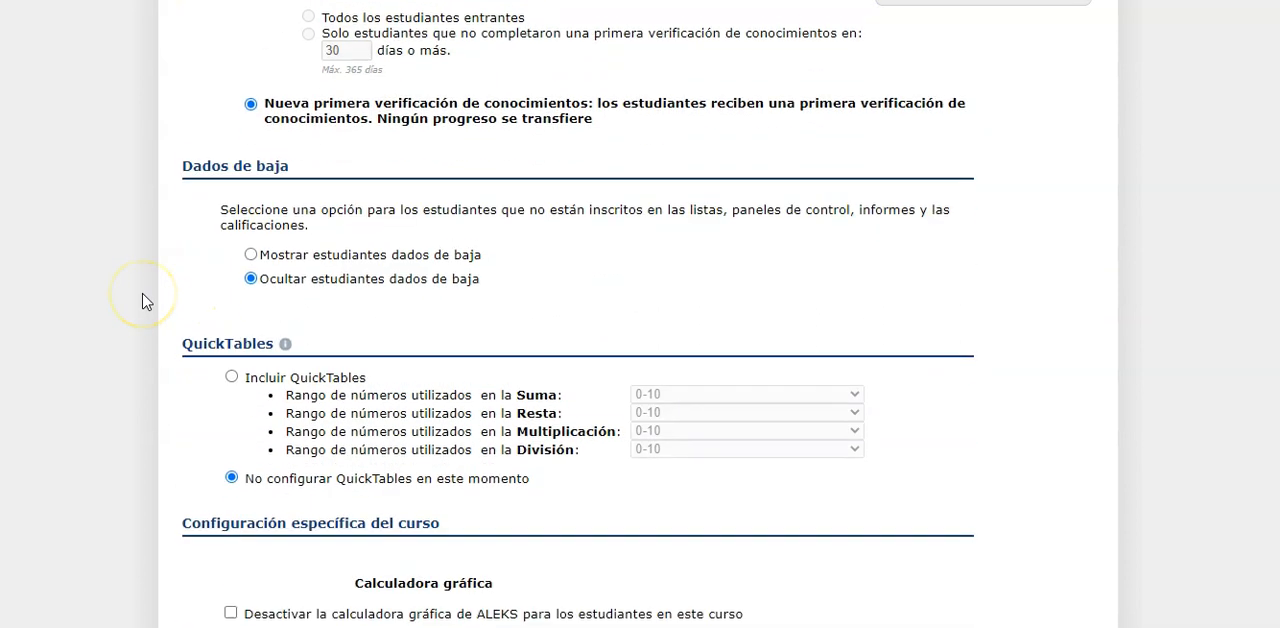
scroll(231, 388, "down", 2)
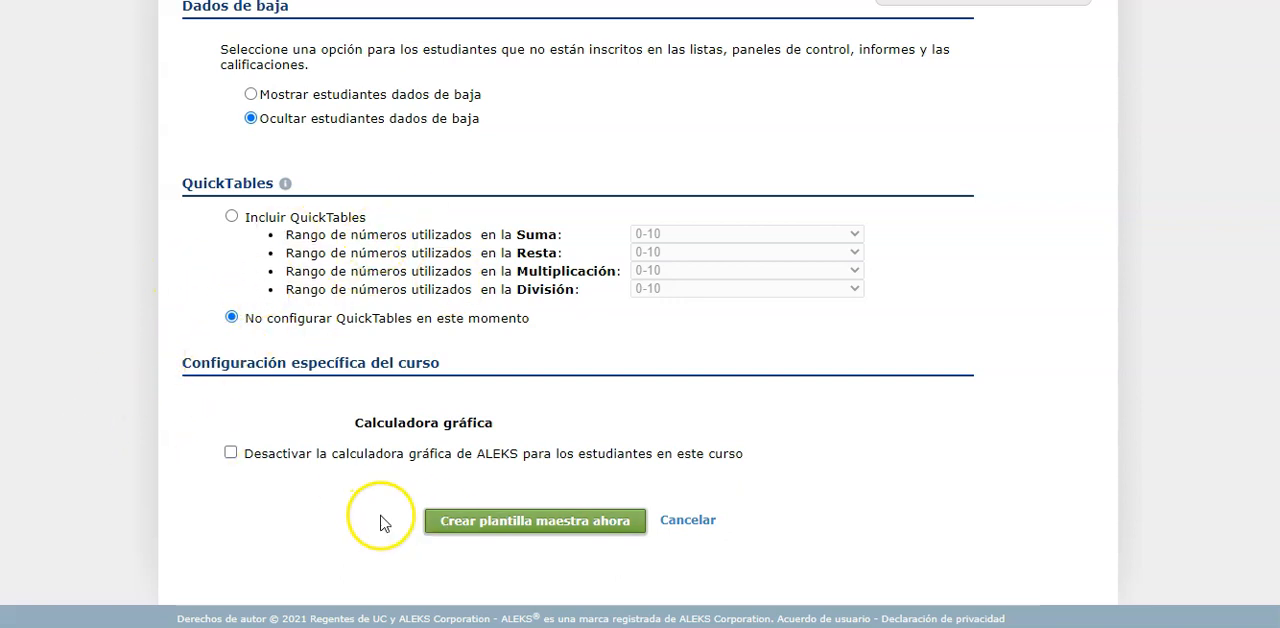
left_click(495, 520)
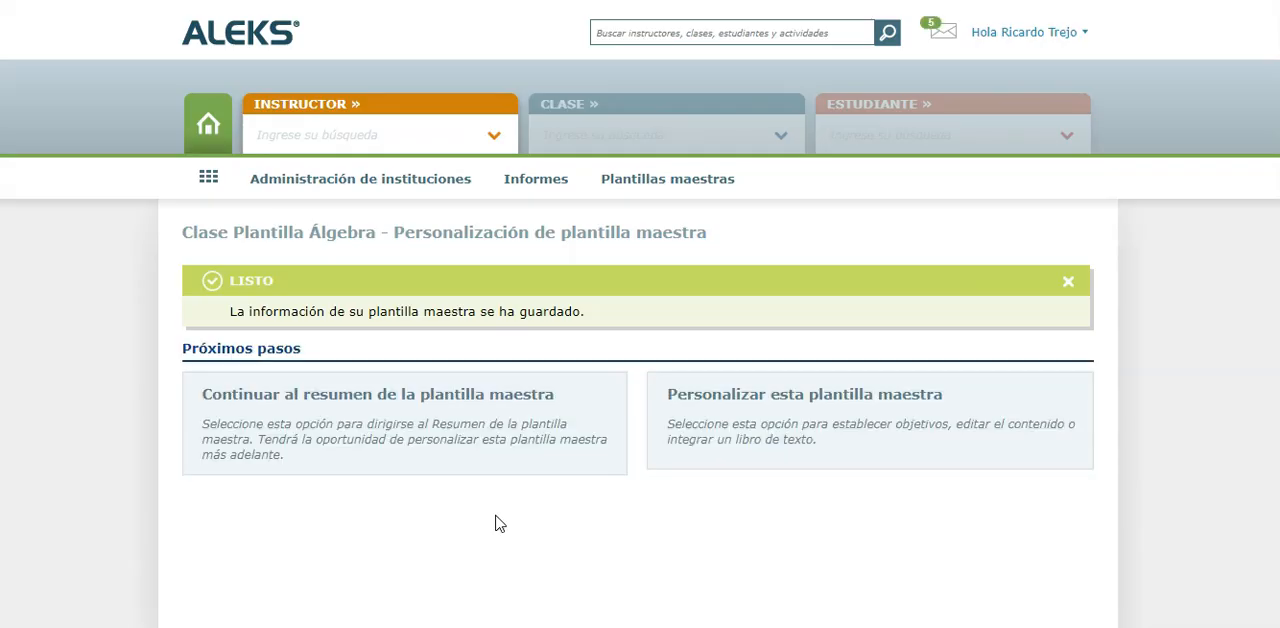
Customize the template's content to use Objetivos/Módulos without a deadline and no integrated textbook
left_click(720, 394)
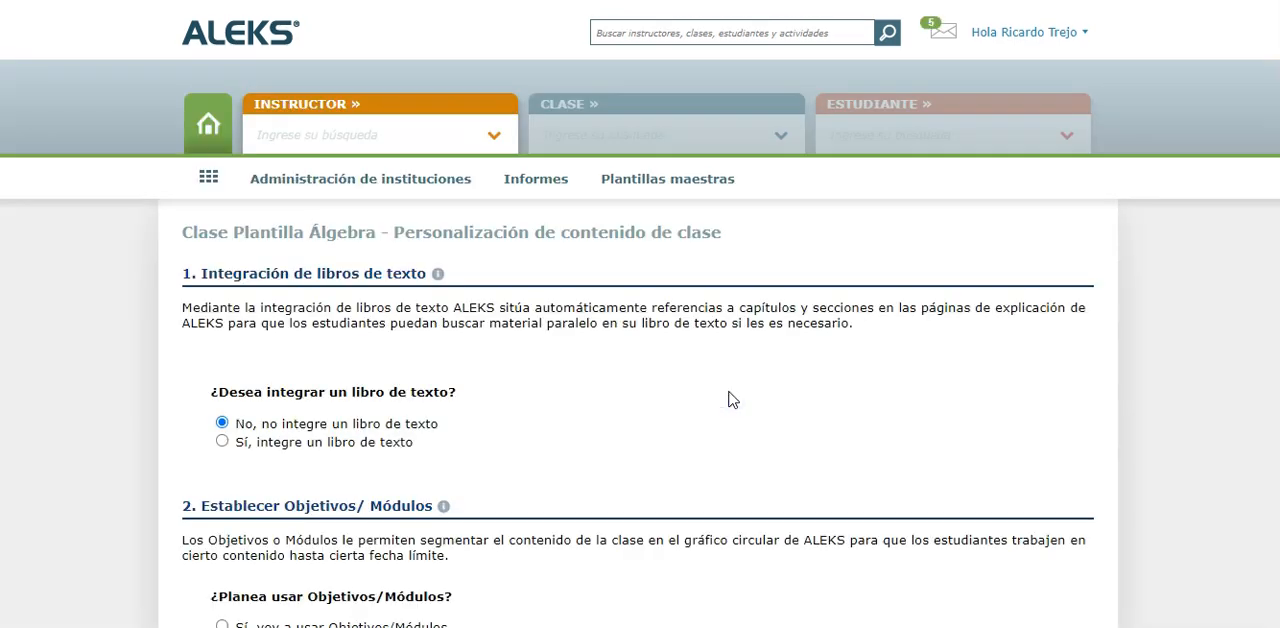
scroll(729, 399, "down", 3)
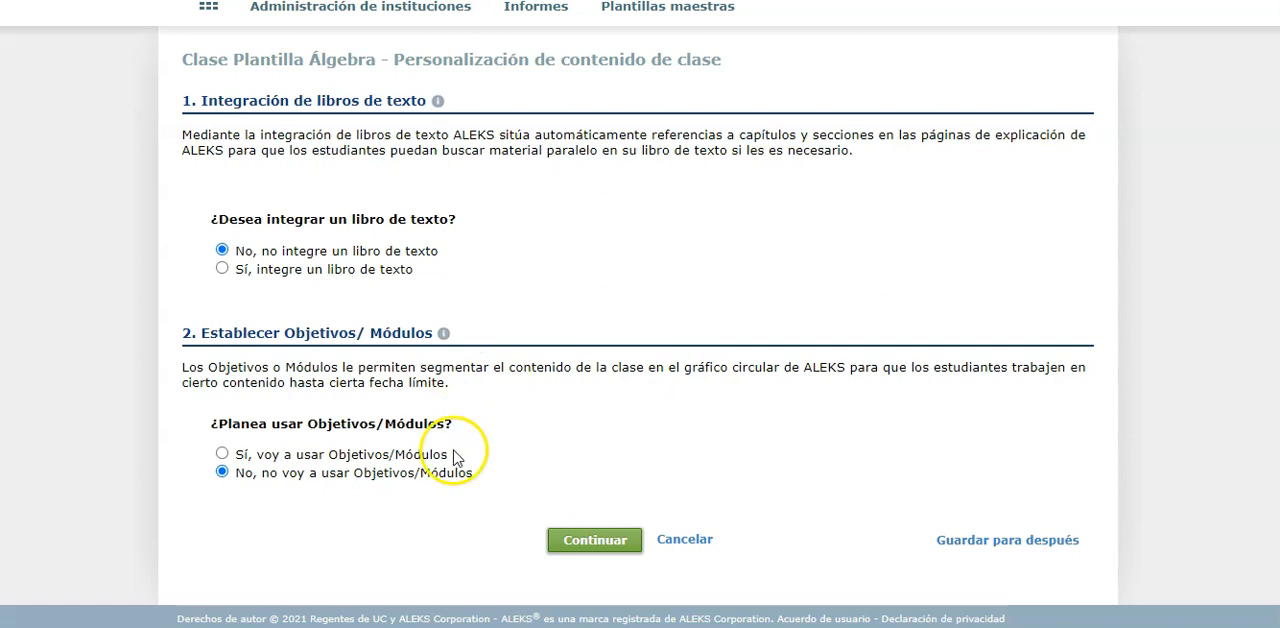
left_click(409, 458)
scroll(523, 300, "down", 2)
left_click(438, 422)
left_click(560, 594)
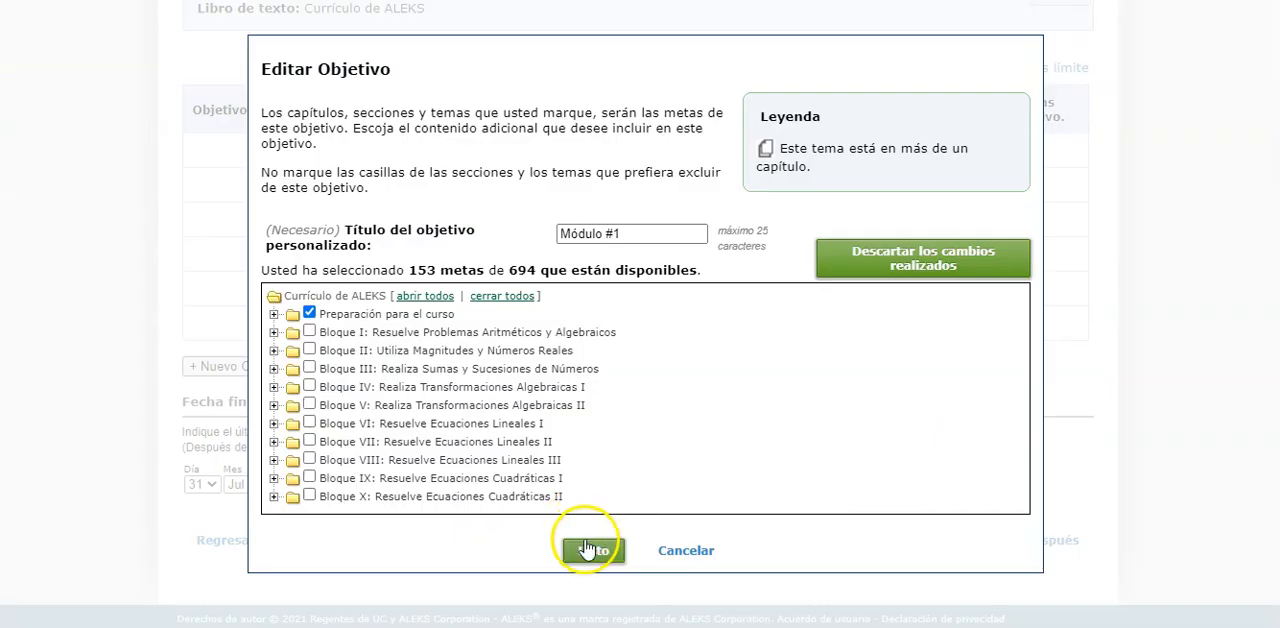
Accept Módulo #1 and add a custom objective Módulo #2 covering Bloque II: Utiliza Magnitudes y Números Reales
left_click(586, 548)
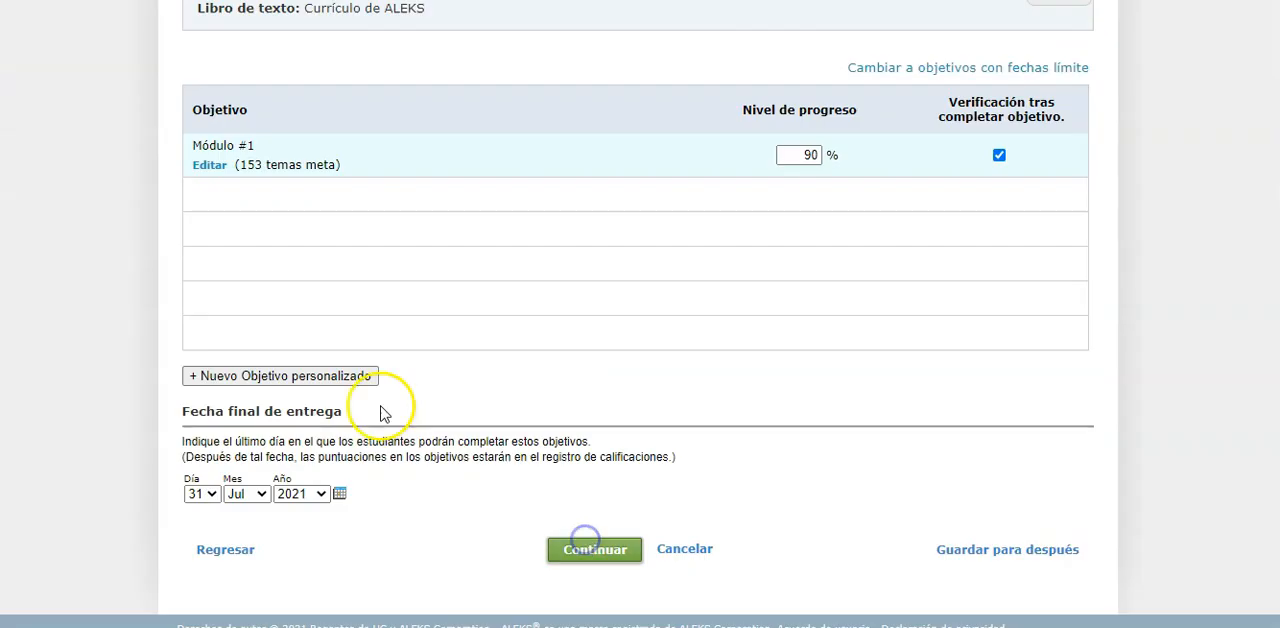
left_click(338, 377)
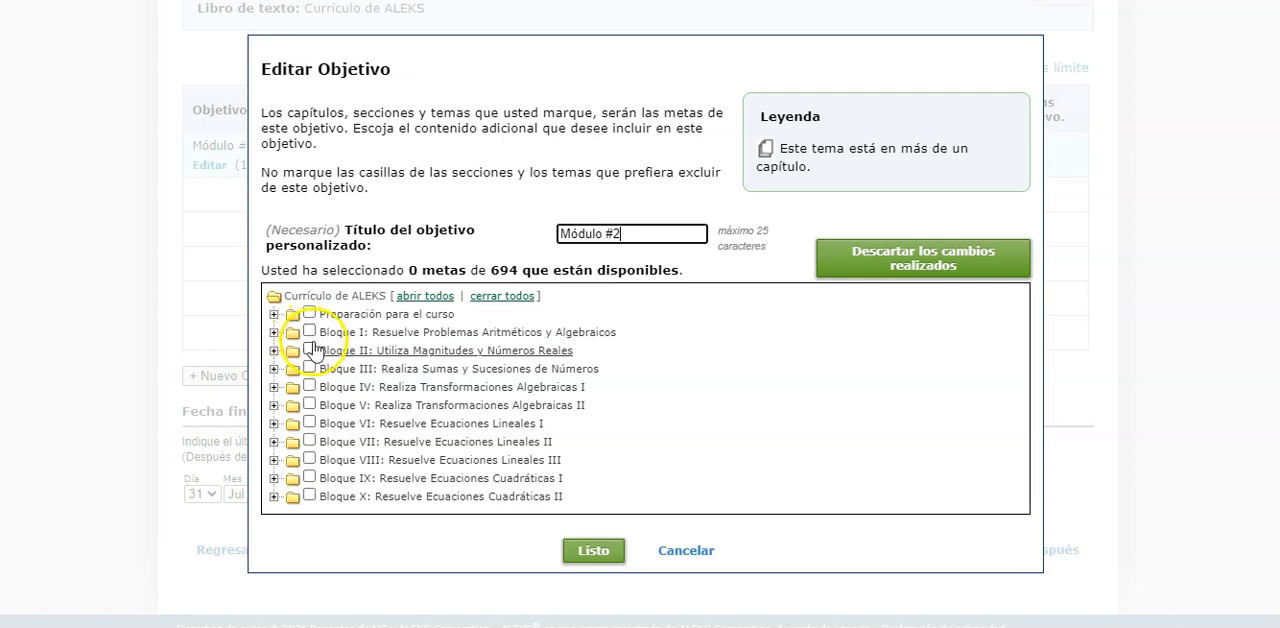
left_click(309, 350)
left_click(593, 551)
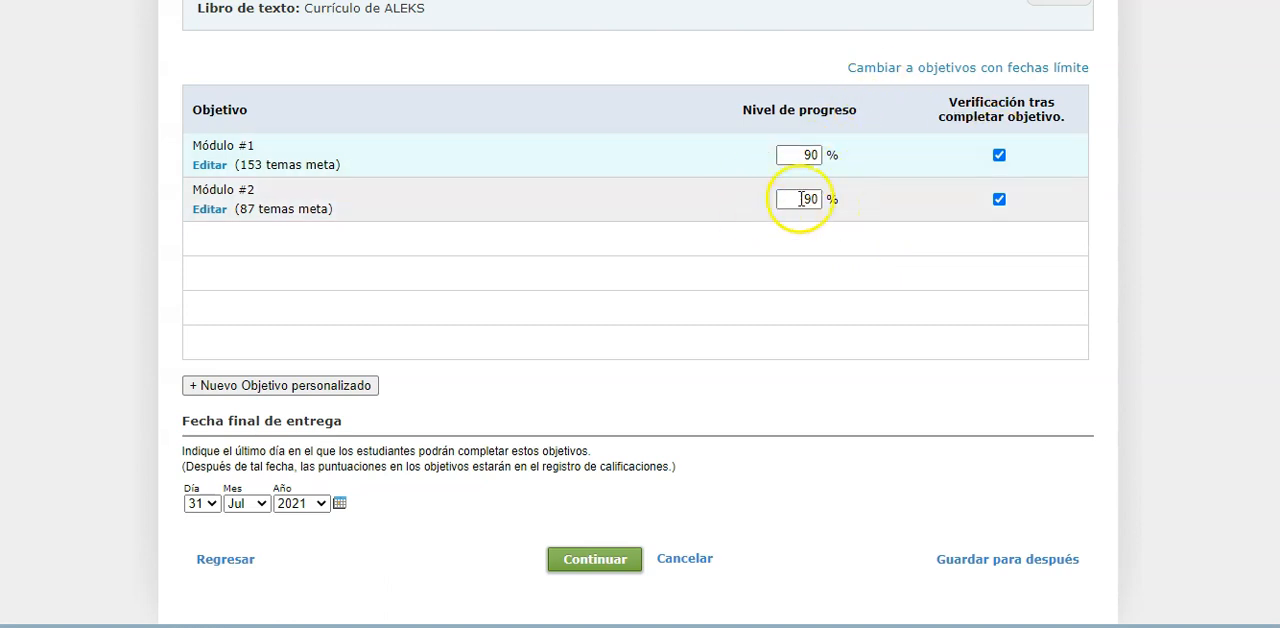
Set the final due date for the objectives to 30 Jul 2021 and continue to the prerequisite topics
scroll(143, 400, "down", 1)
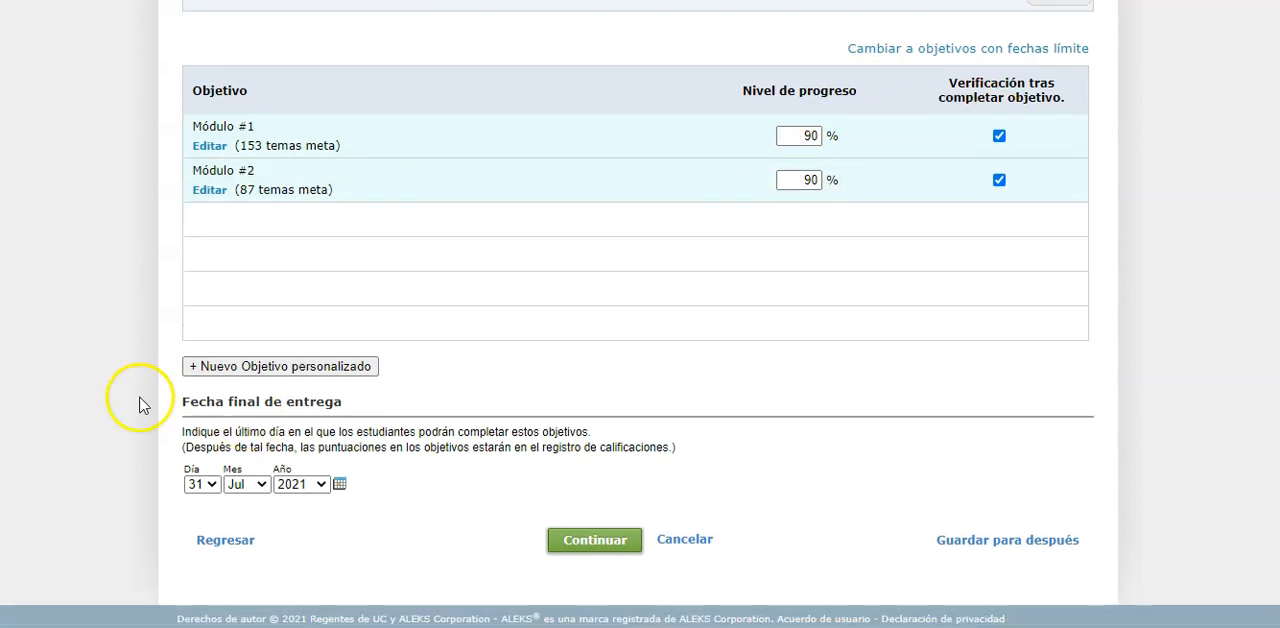
left_click(203, 488)
left_click(193, 450)
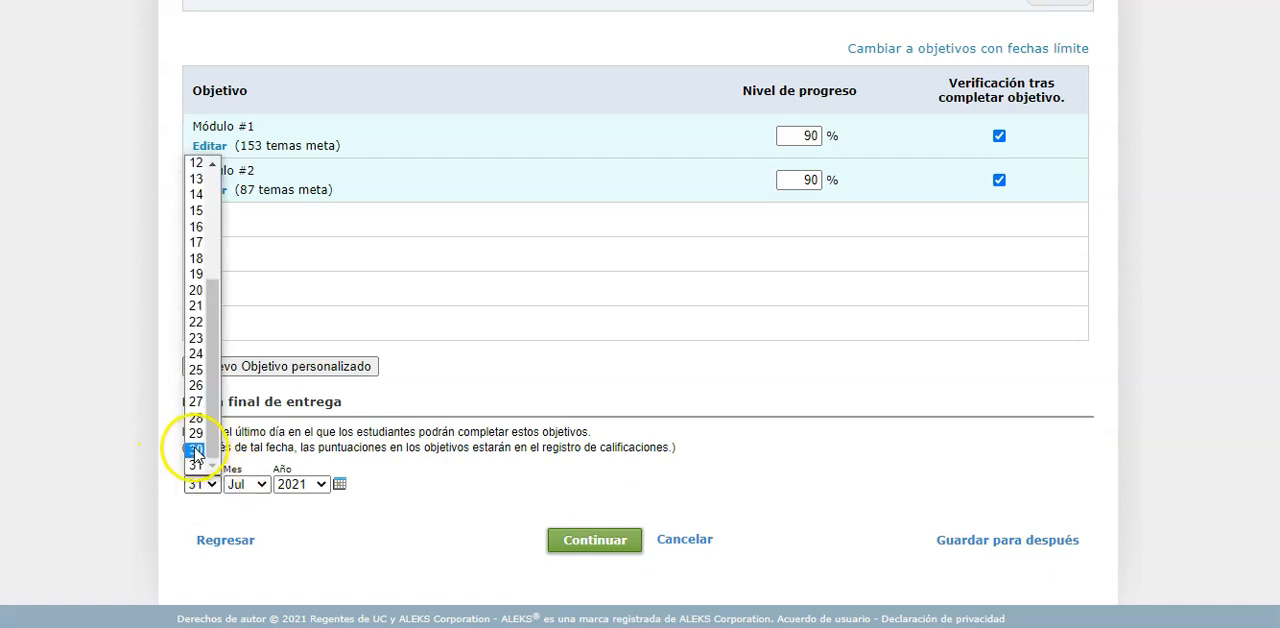
left_click(594, 539)
Add the recommended prerequisite topics to Módulo #2 and confirm the template's objectives
scroll(871, 214, "down", 2)
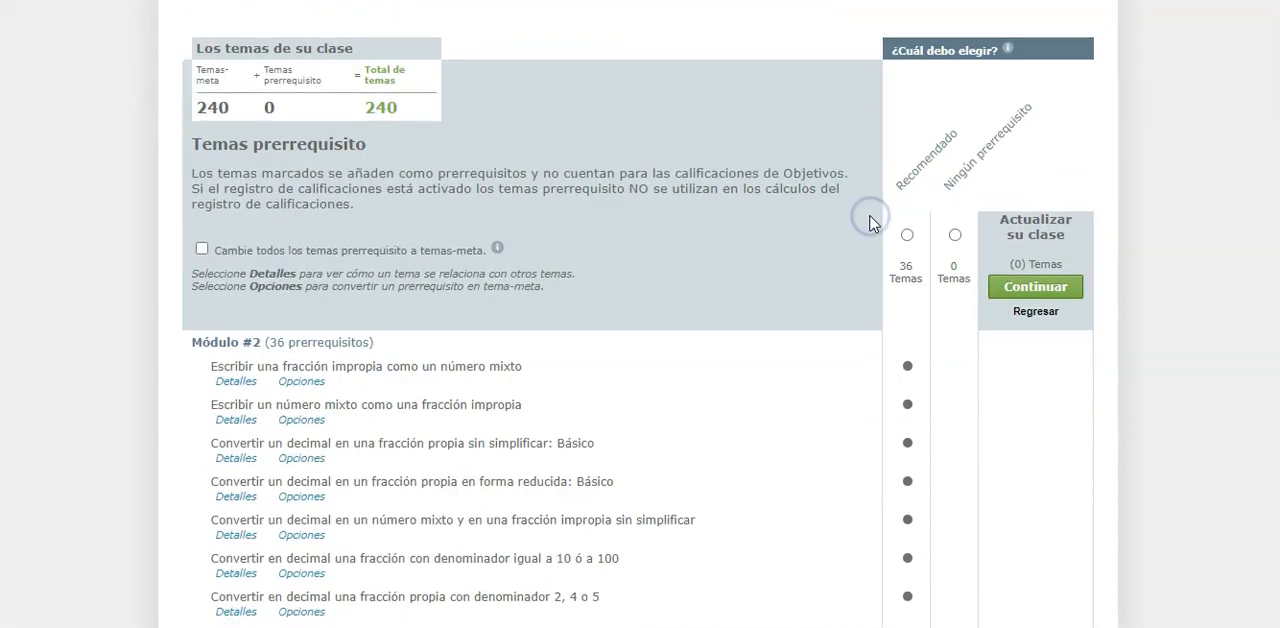
left_click(907, 234)
scroll(907, 234, "down", 10)
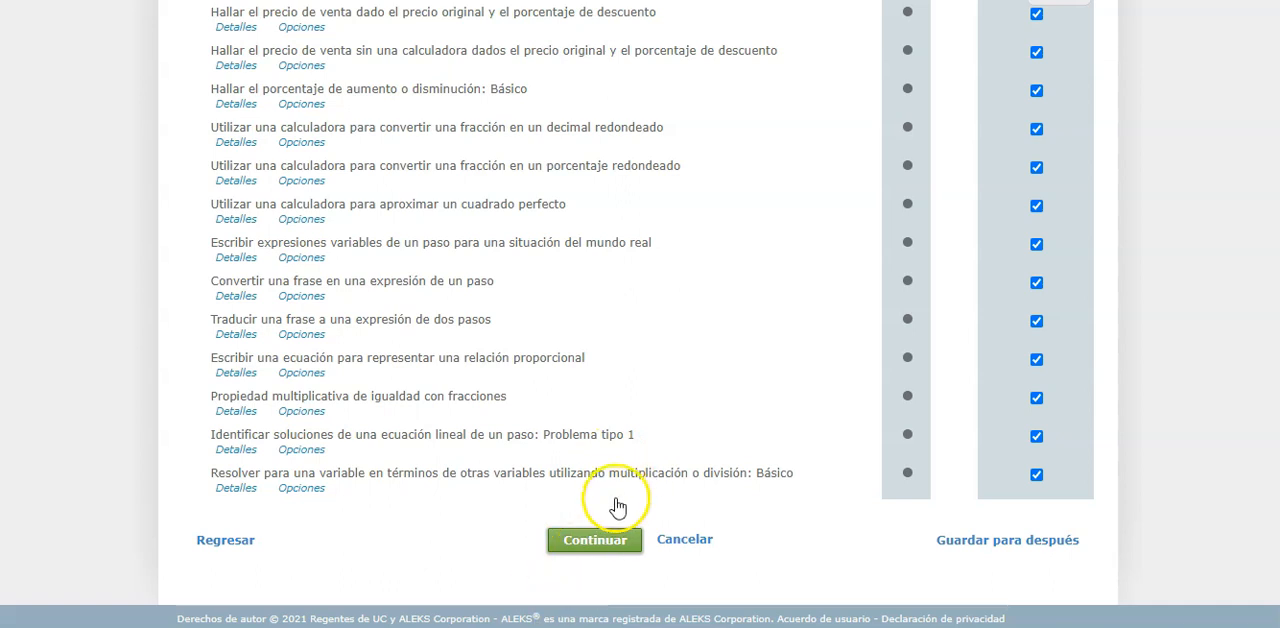
left_click(597, 540)
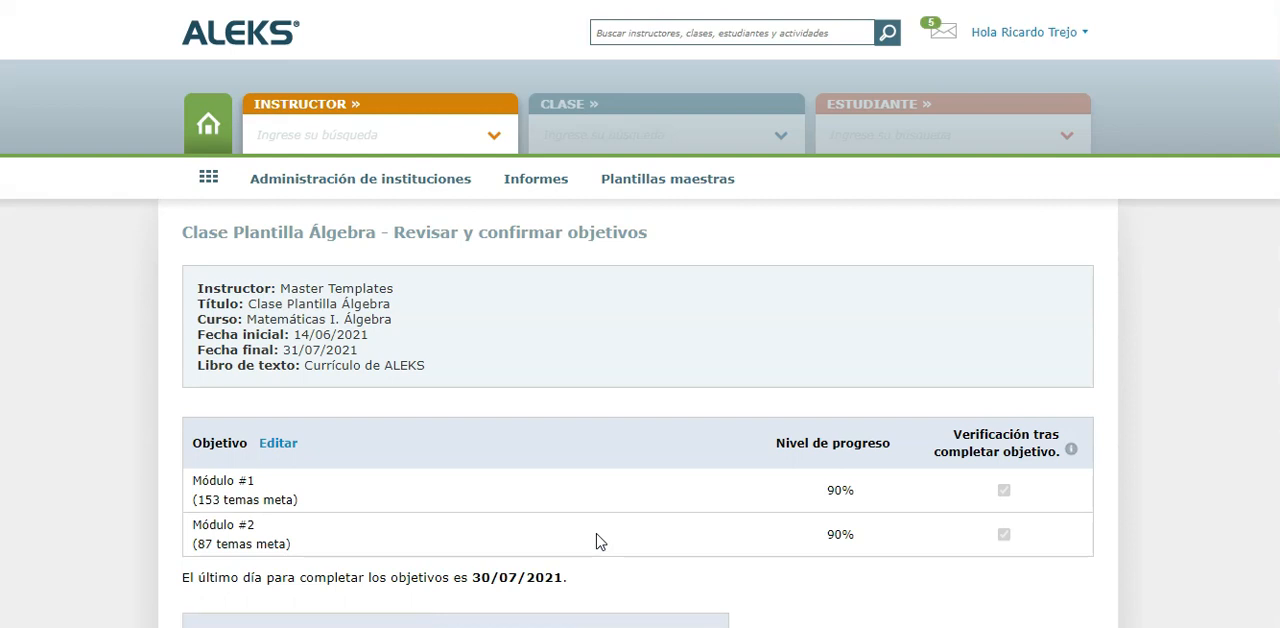
scroll(597, 541, "down", 2)
left_click(590, 528)
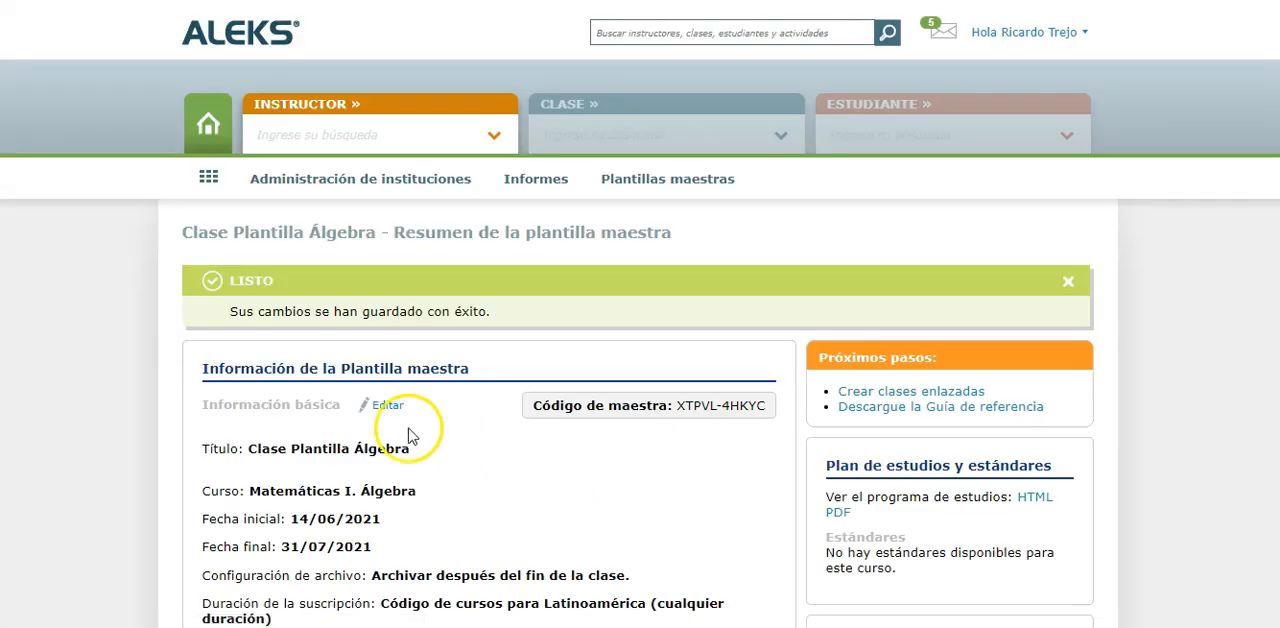
Review the Clase Plantilla Álgebra summary, including its basic information, implementation, resources, activities, lock options and gradebook sections
left_click(124, 401)
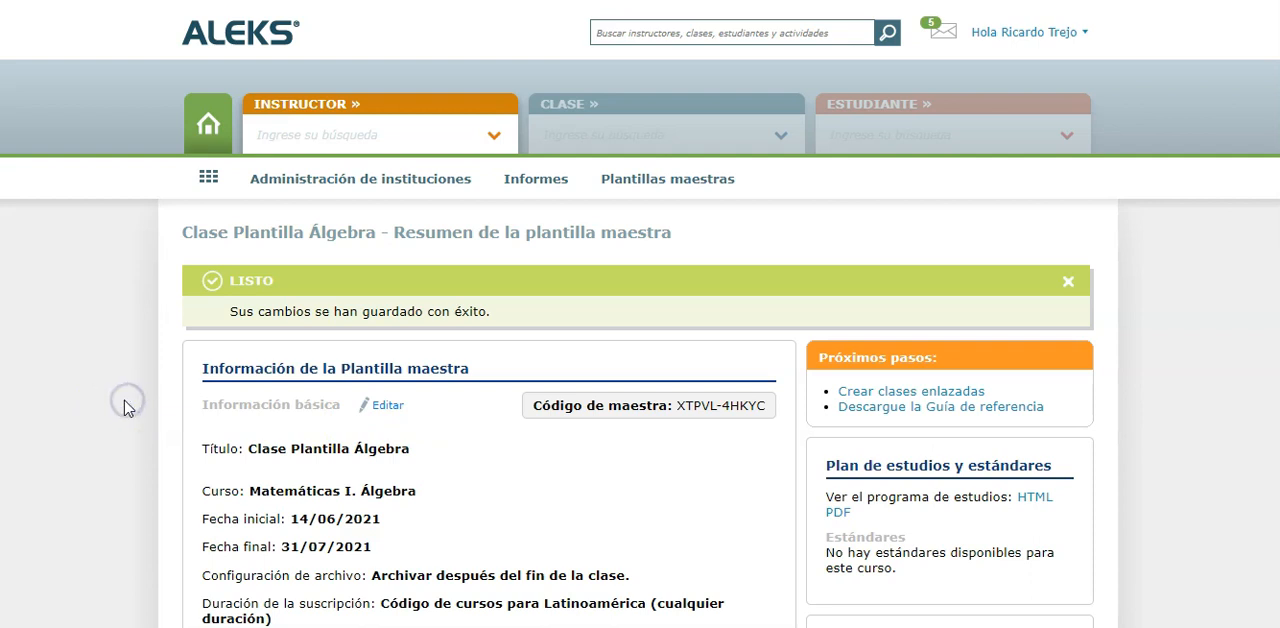
scroll(124, 408, "down", 1)
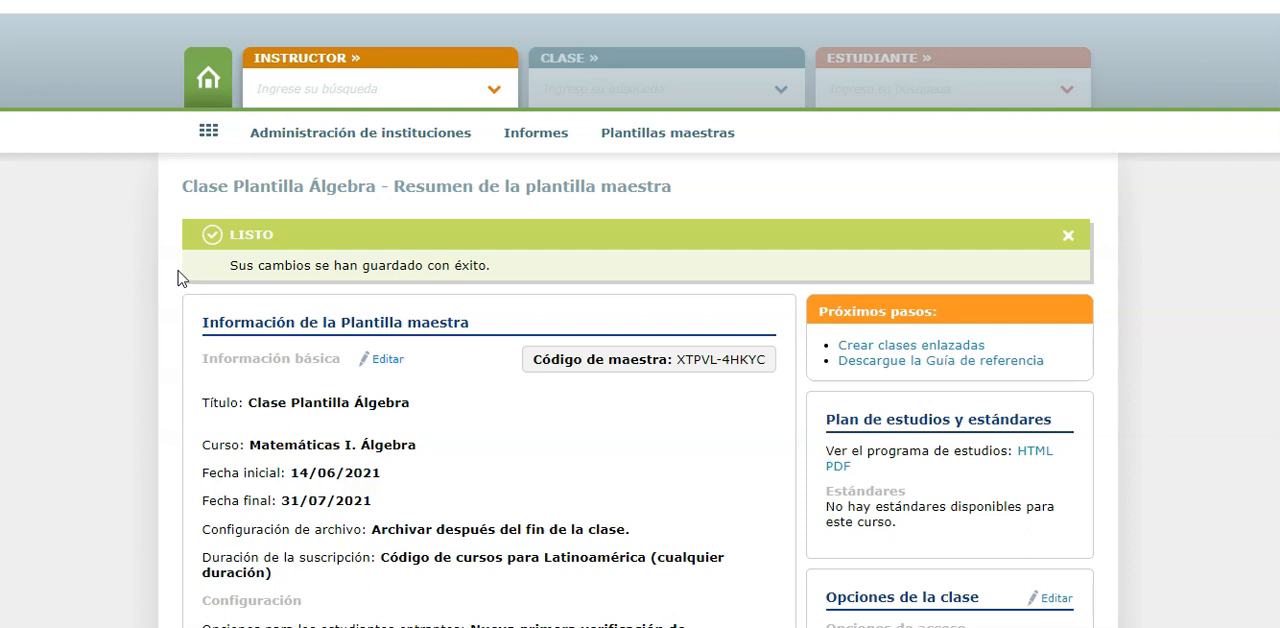
left_click_drag(182, 190, 361, 195)
left_click(74, 285)
scroll(72, 280, "down", 5)
scroll(70, 270, "down", 6)
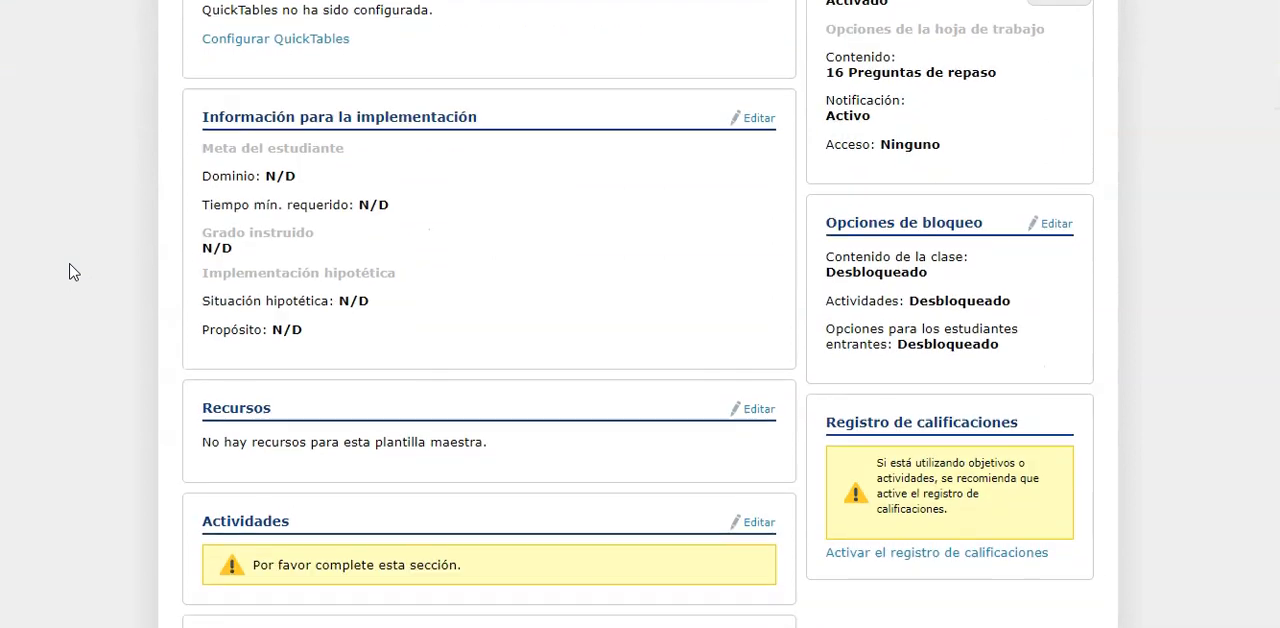
scroll(70, 270, "up", 10)
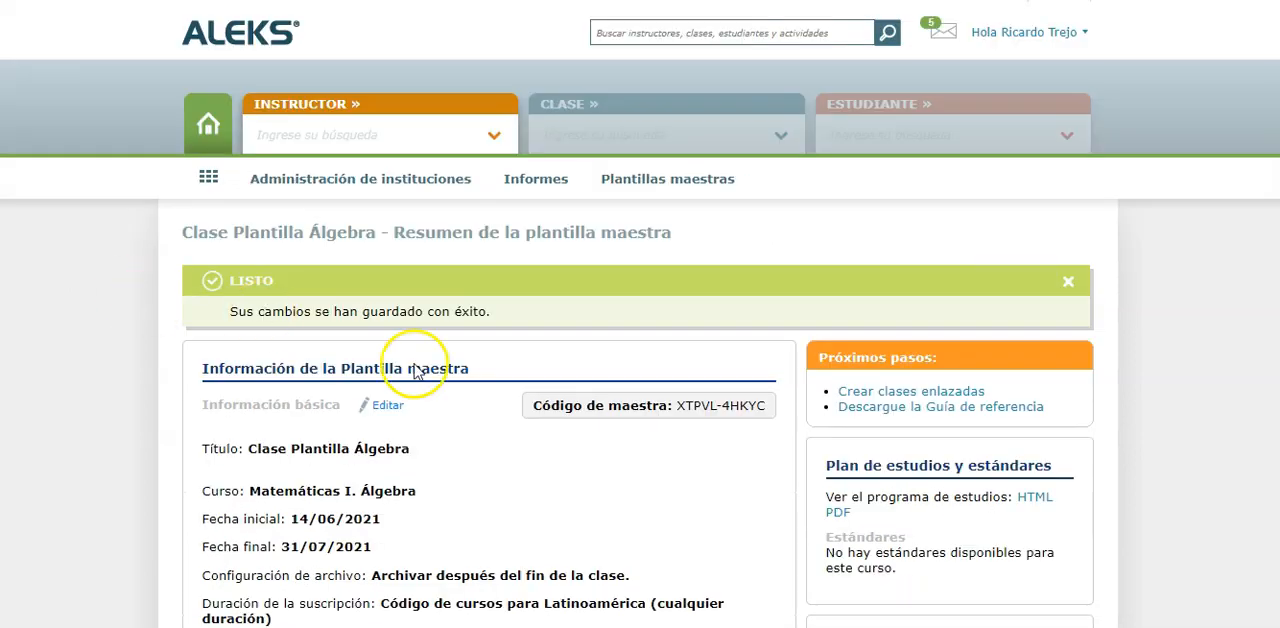
Start creating linked classes from the template, giving the first the section Verano 2021 Grupo A and an existing ALEKS instructor
left_click(903, 396)
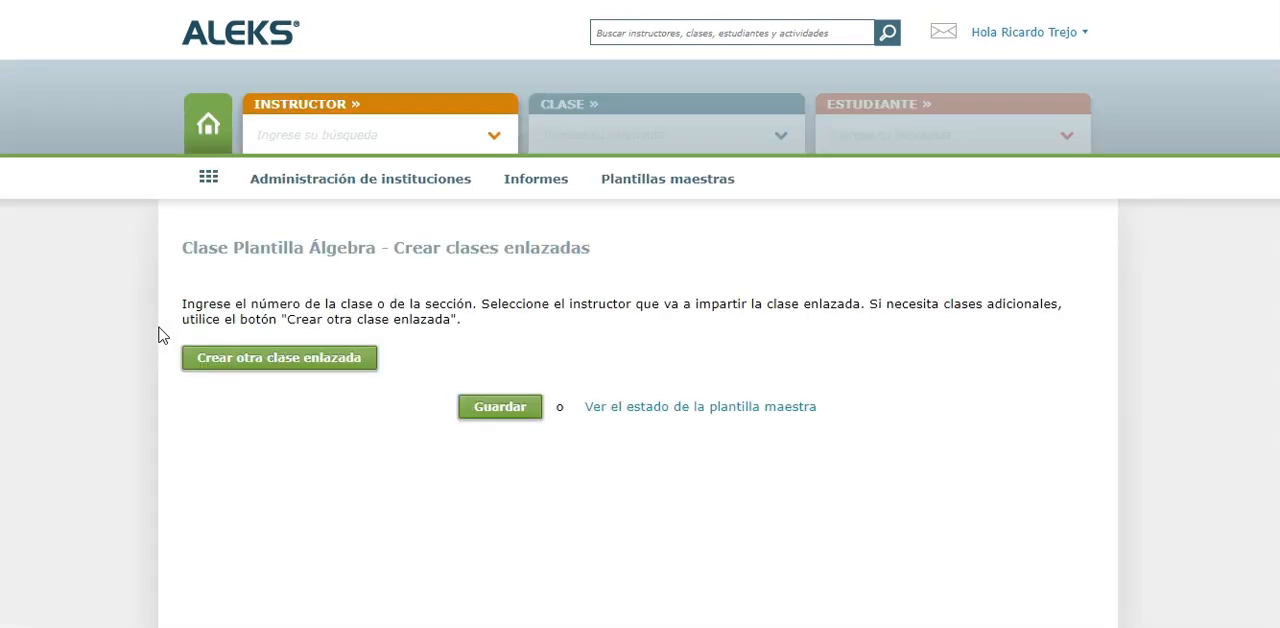
scroll(158, 335, "down", 3)
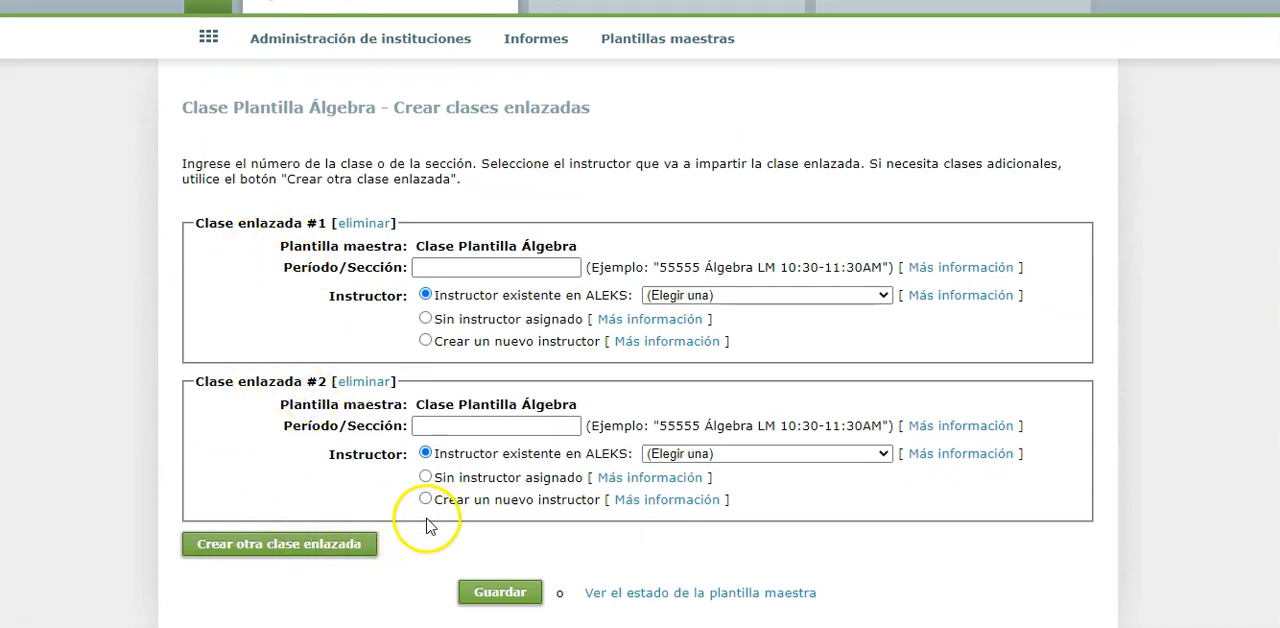
left_click(479, 264)
left_click_drag(417, 245, 580, 244)
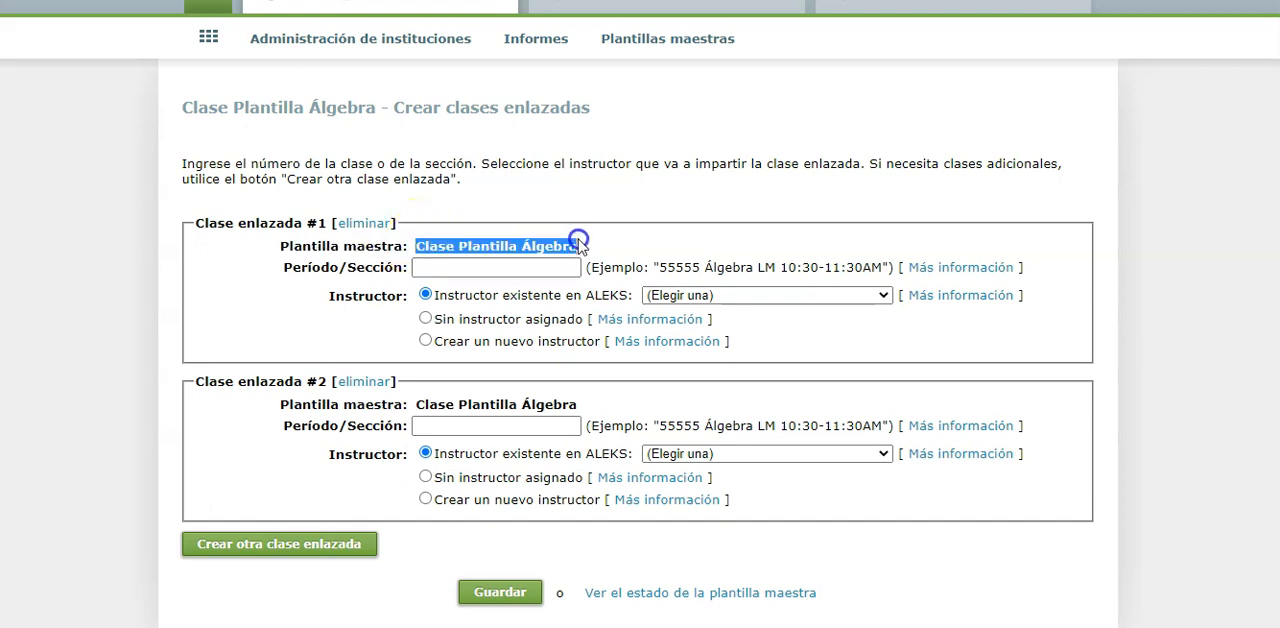
left_click(497, 270)
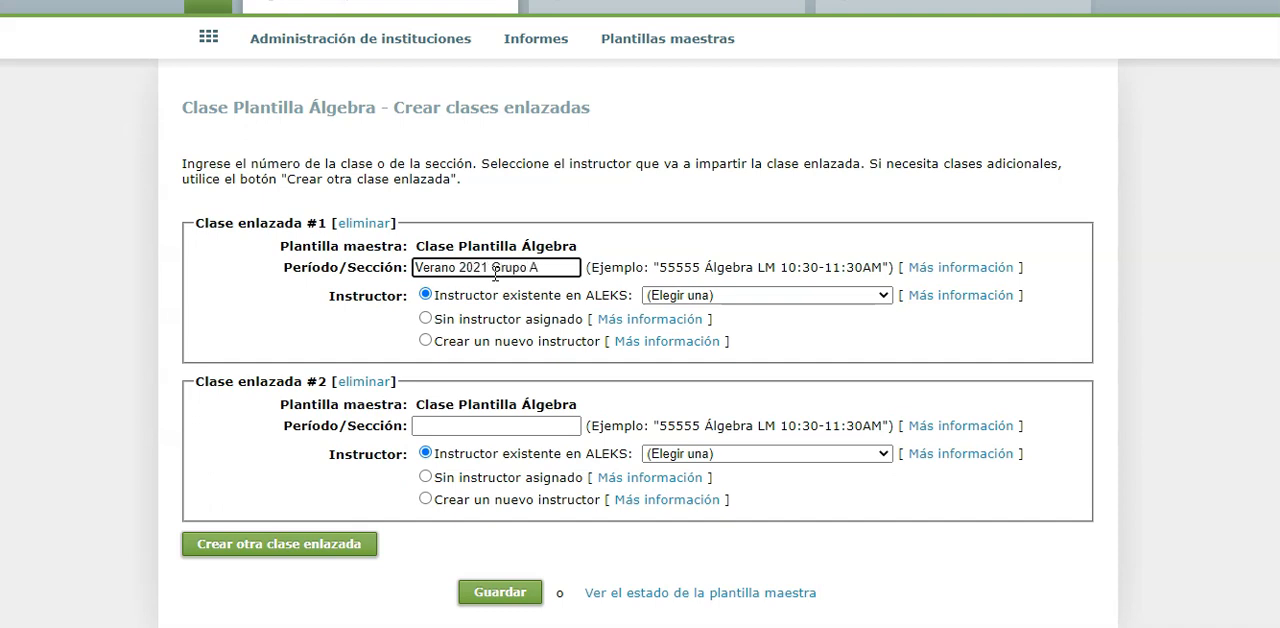
left_click(708, 293)
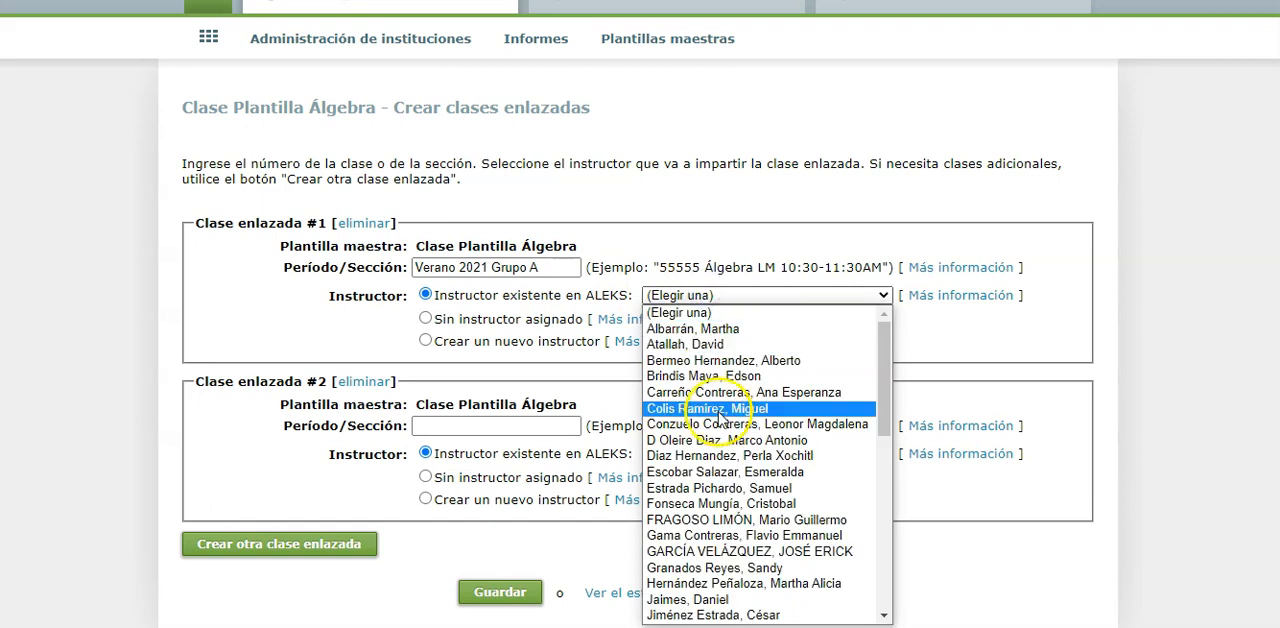
scroll(718, 420, "down", 3)
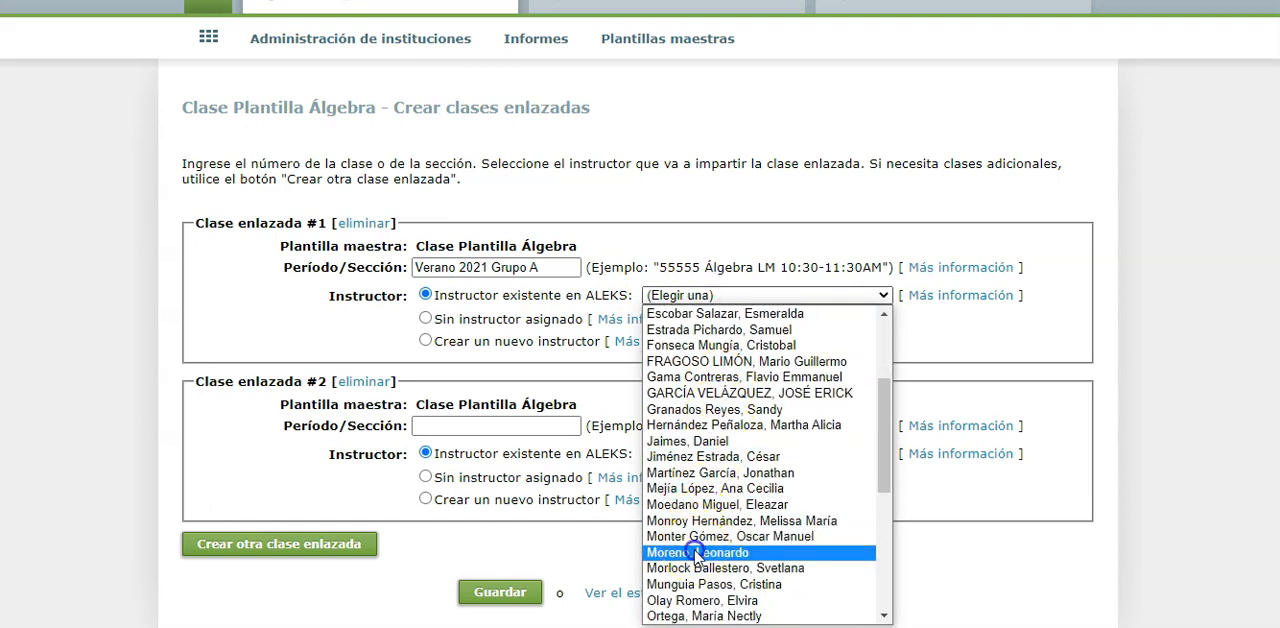
left_click(697, 553)
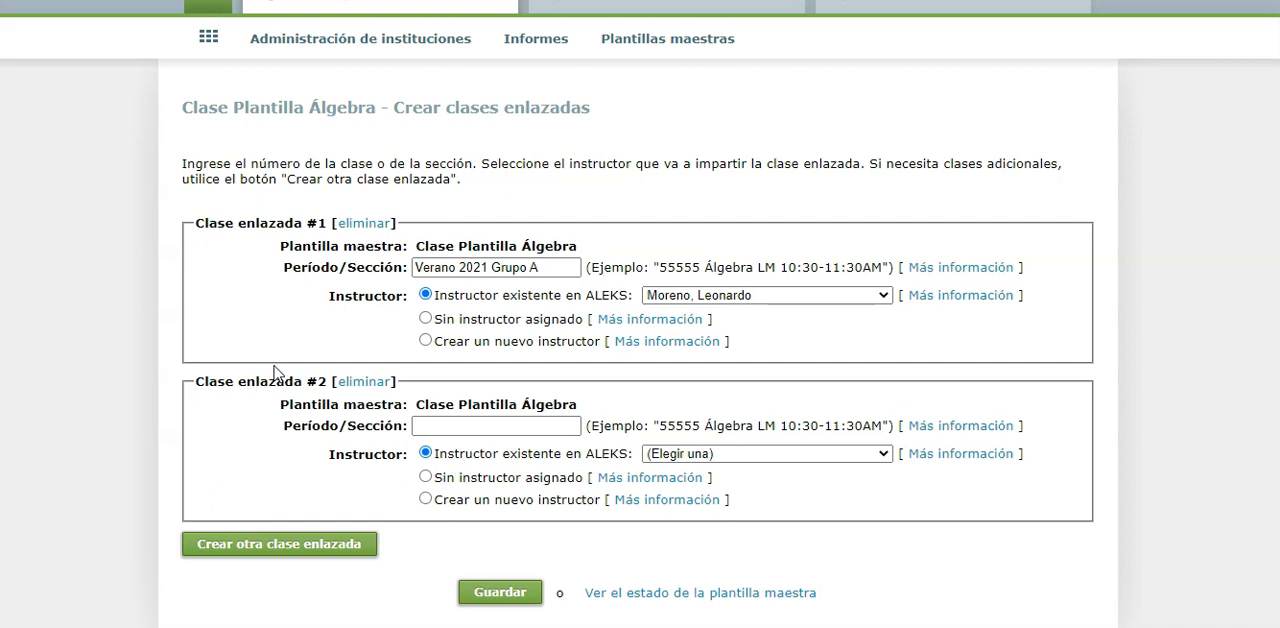
Give the second linked class the section Verano 2021 Grupo B and assign it a different existing ALEKS instructor
scroll(275, 372, "down", 1)
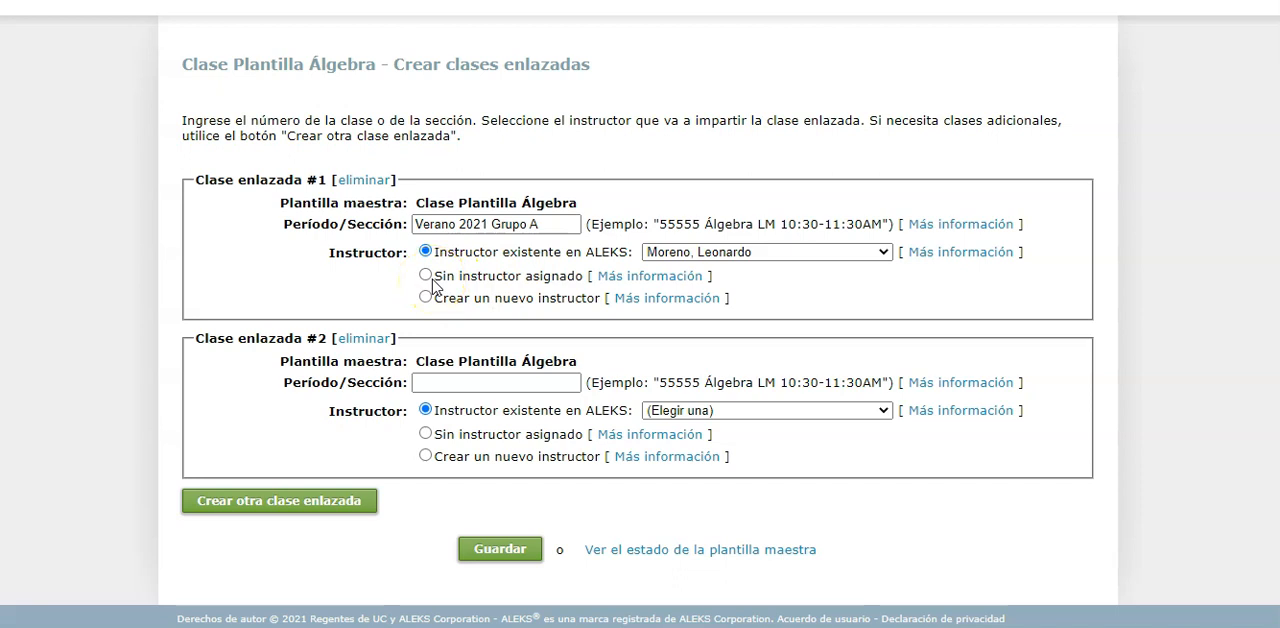
left_click(476, 381)
type("Verano 2021 Grup")
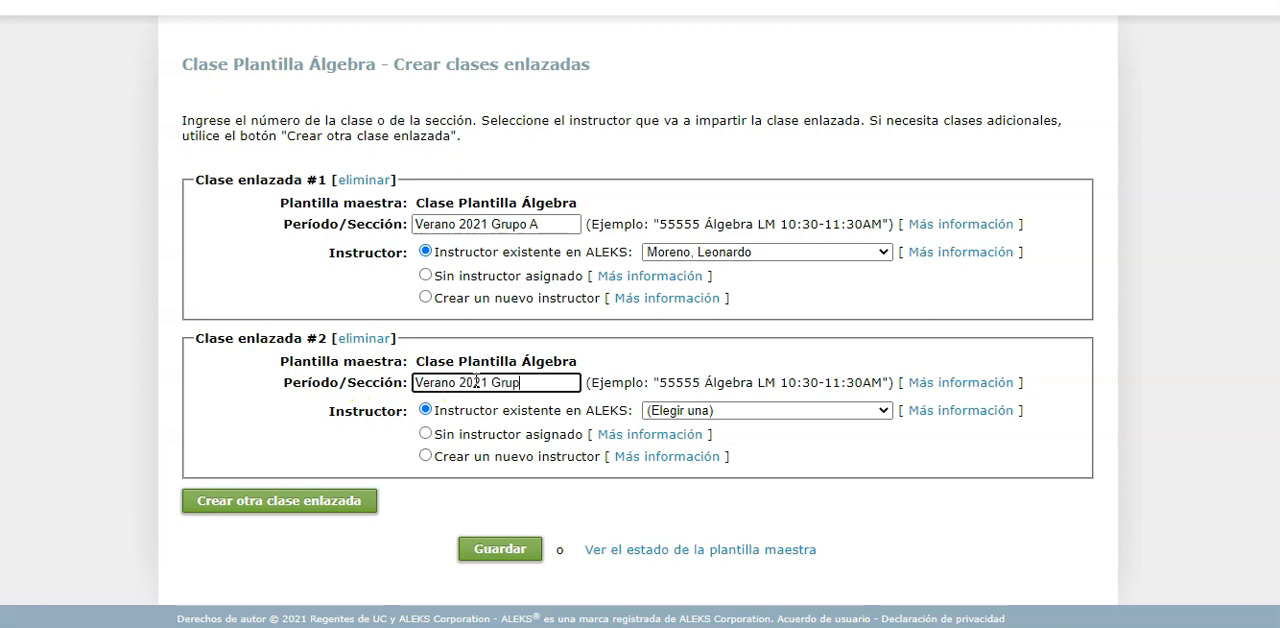
type("o B")
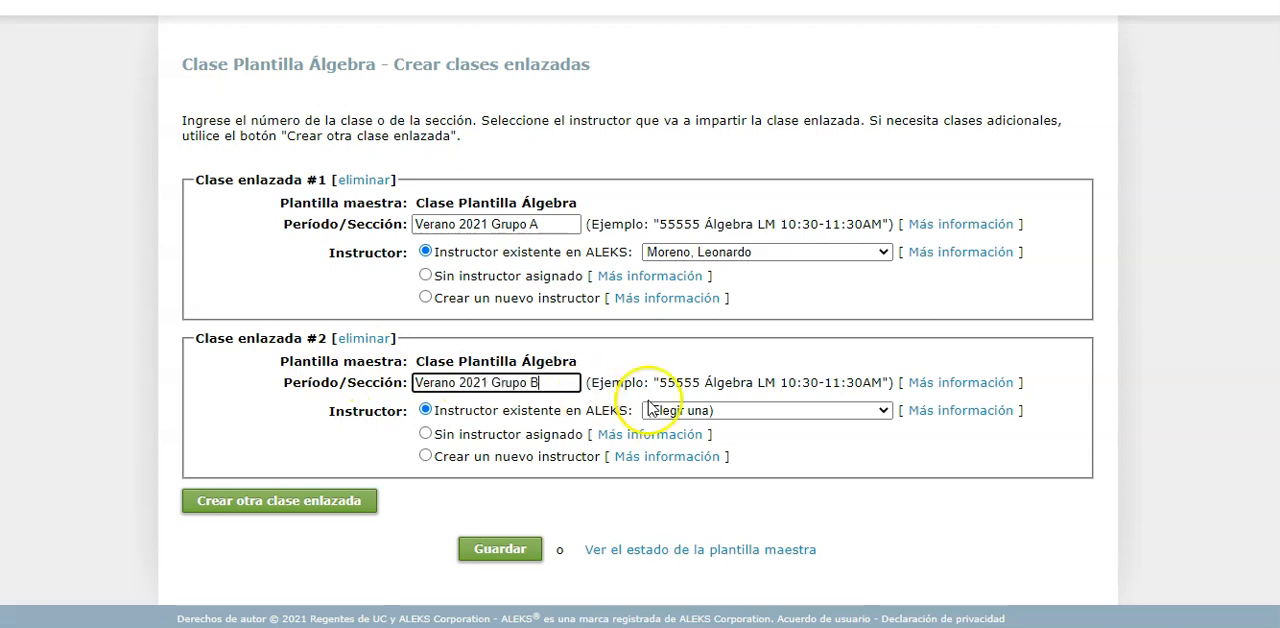
left_click(766, 410)
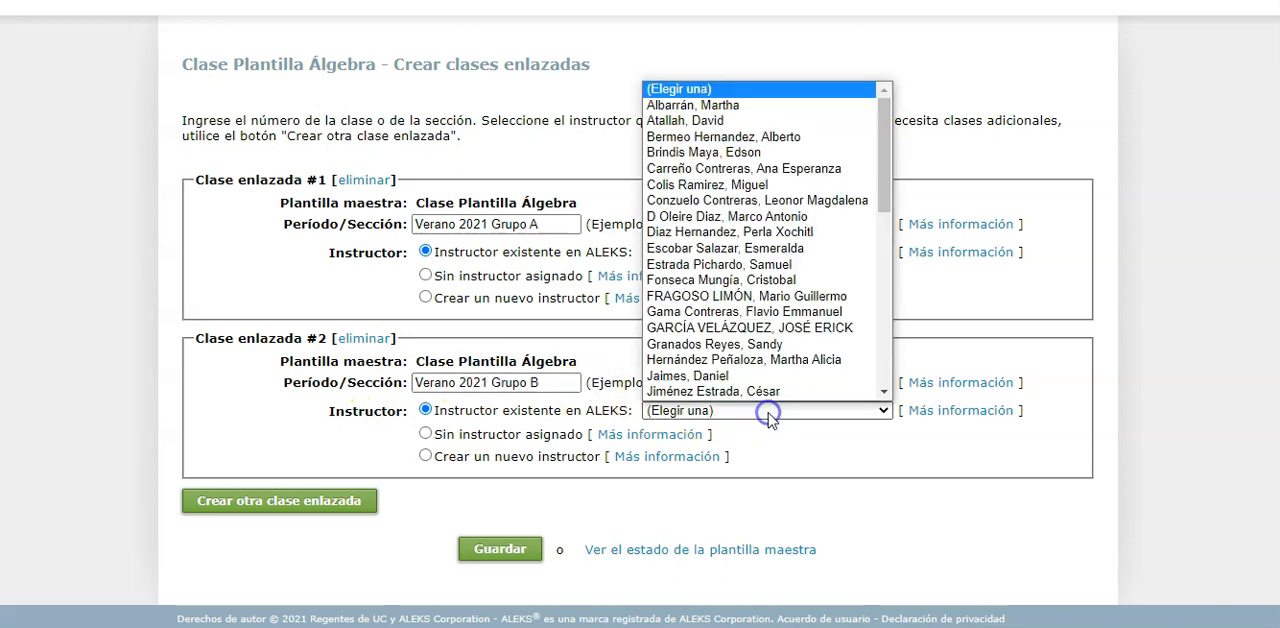
left_click(722, 120)
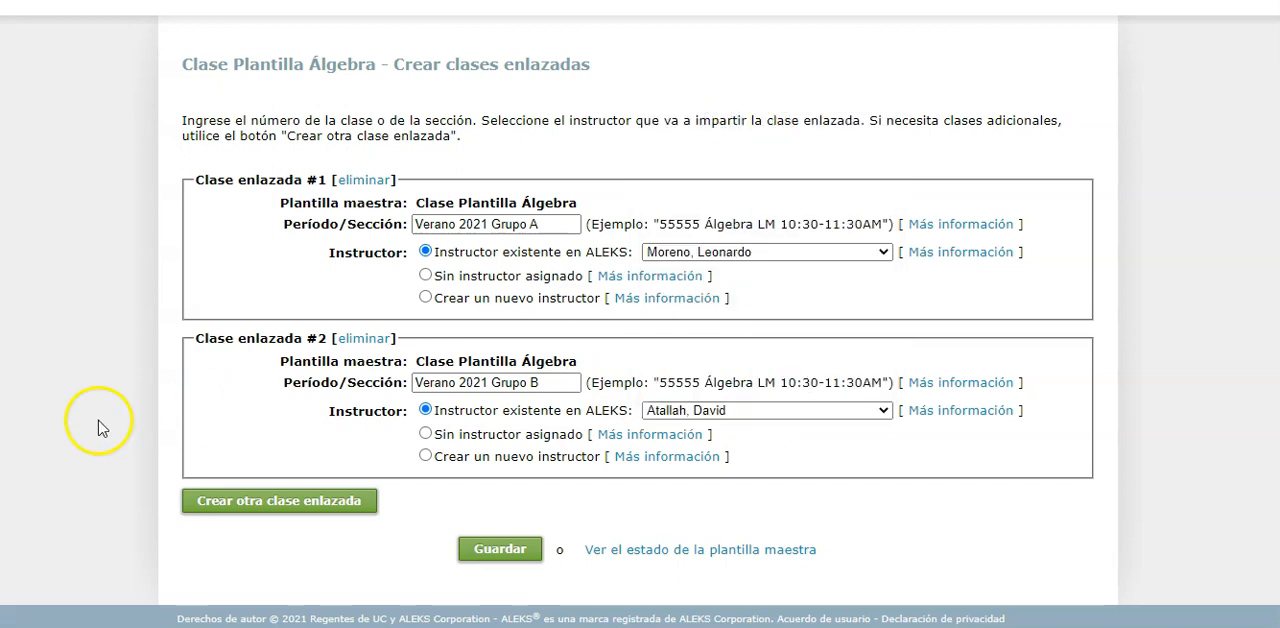
Add a third linked class with the section Verano 2021 Grupo C and assign it the existing test instructor
left_click(322, 505)
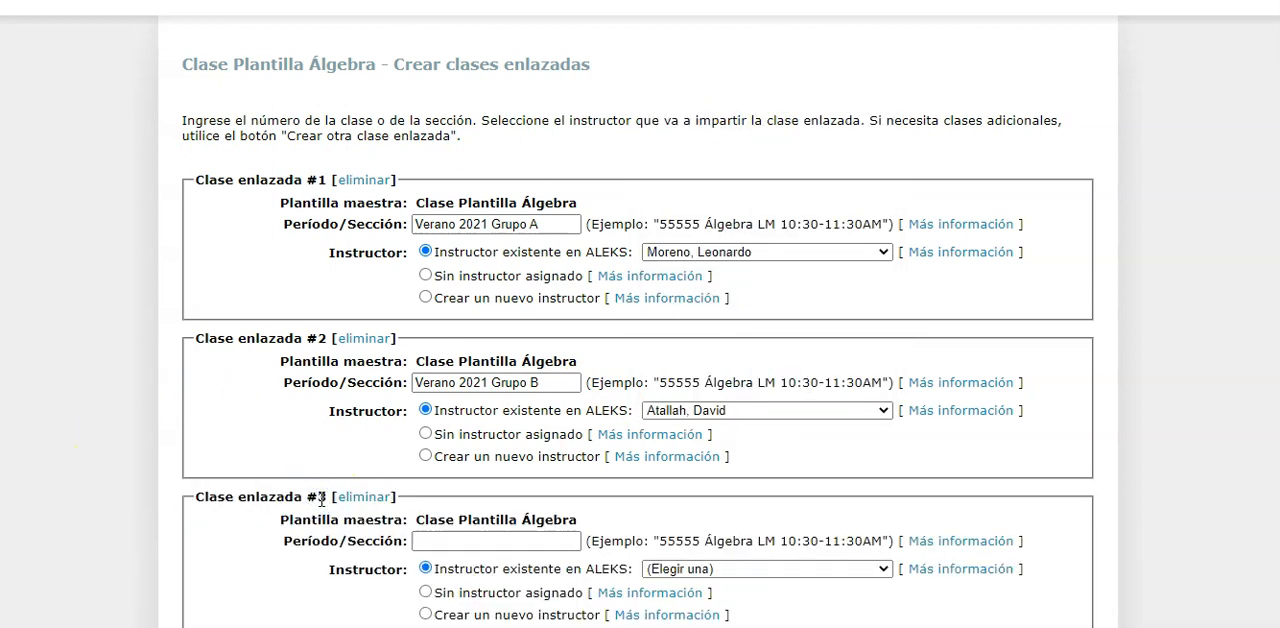
scroll(104, 306, "down", 2)
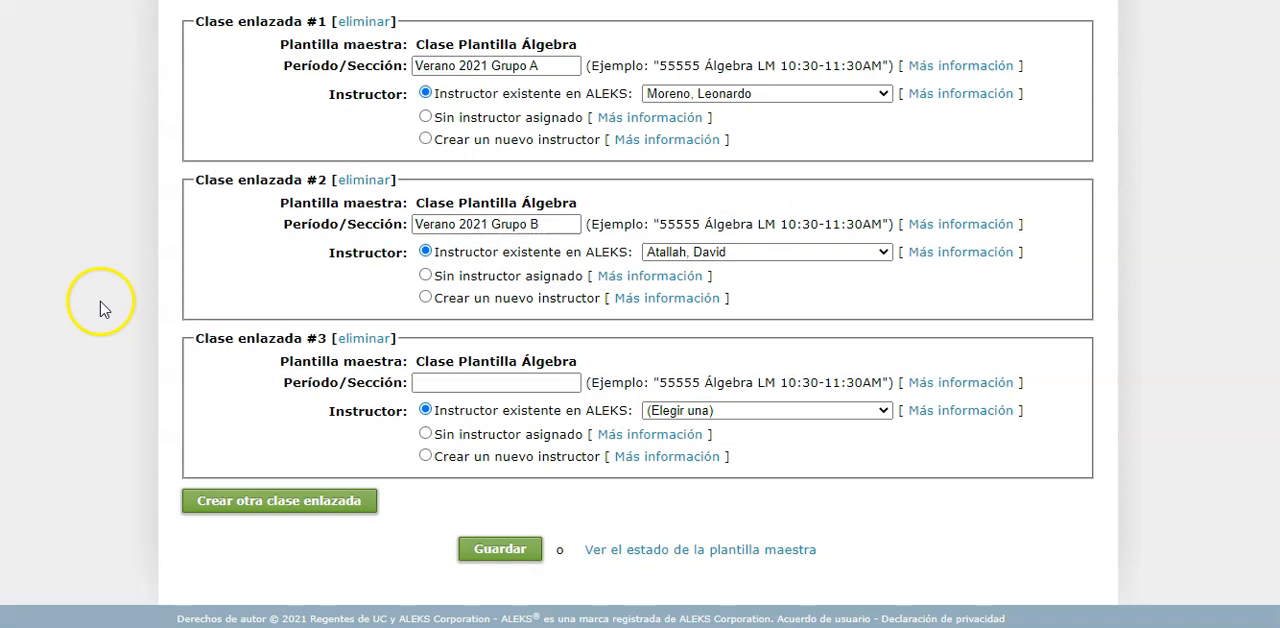
left_click(460, 383)
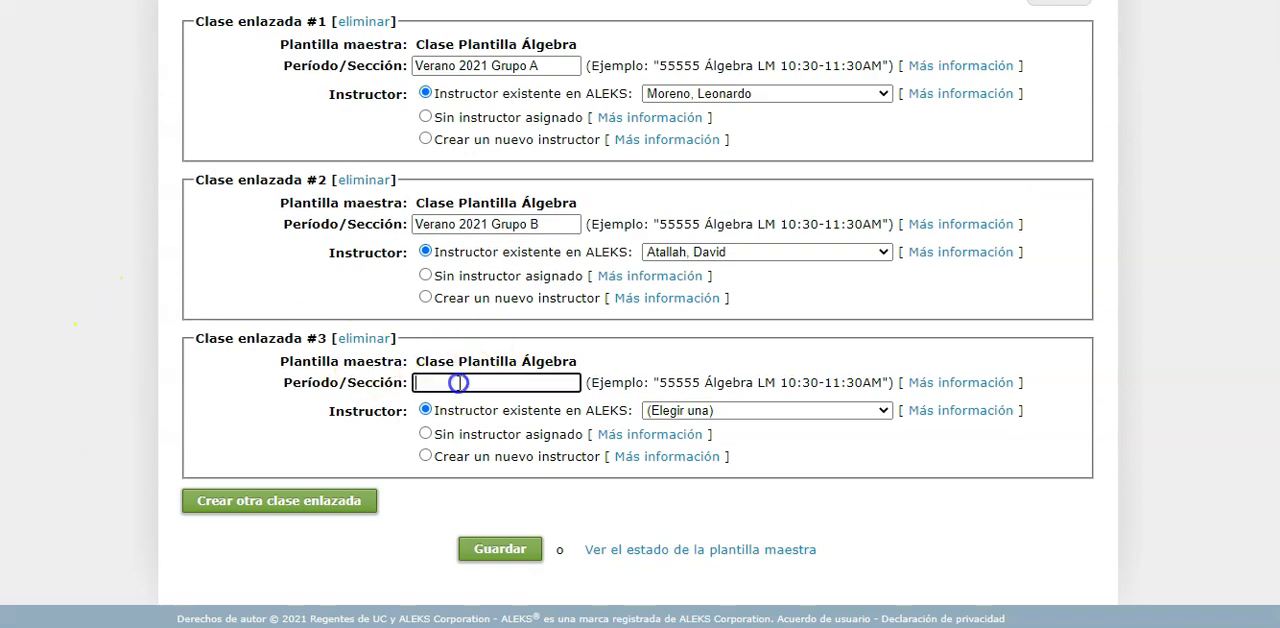
type("V")
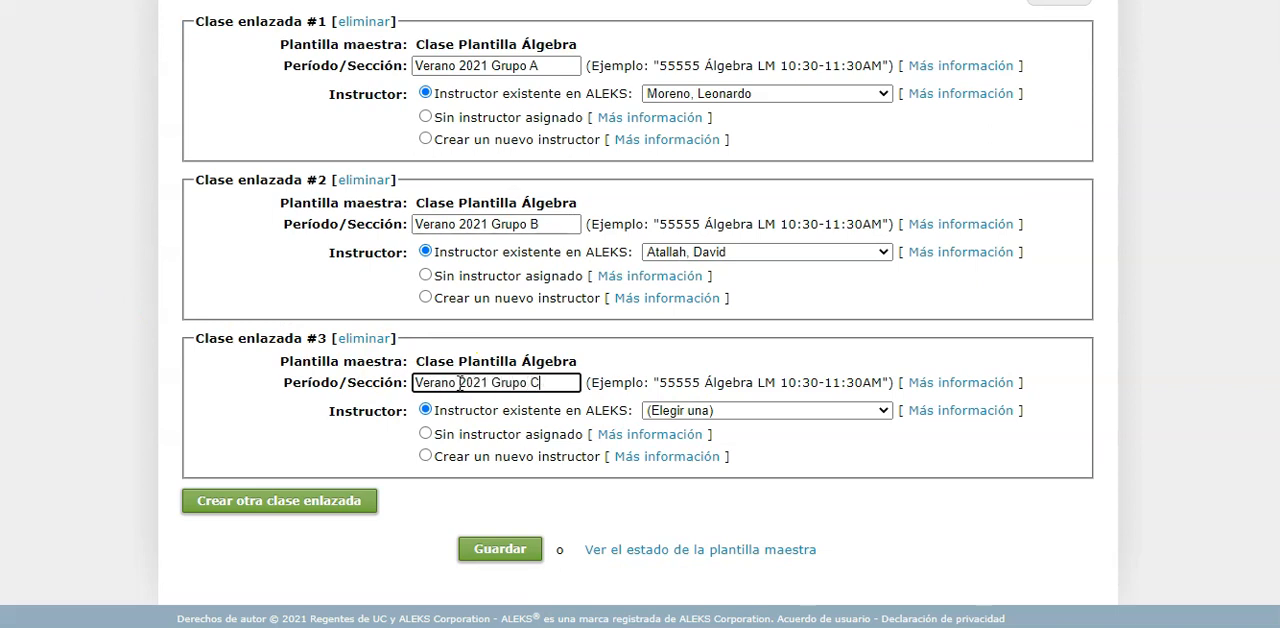
type("erano 2021 Grupo C")
left_click(728, 414)
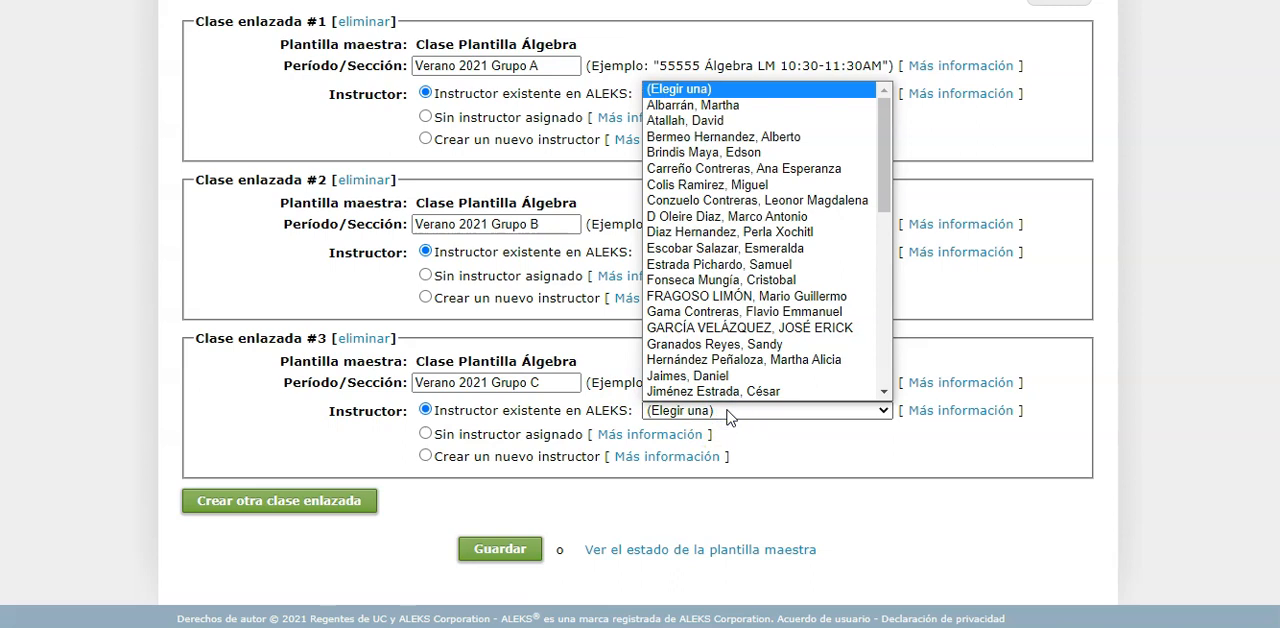
scroll(748, 310, "down", 4)
scroll(748, 310, "down", 3)
left_click(700, 283)
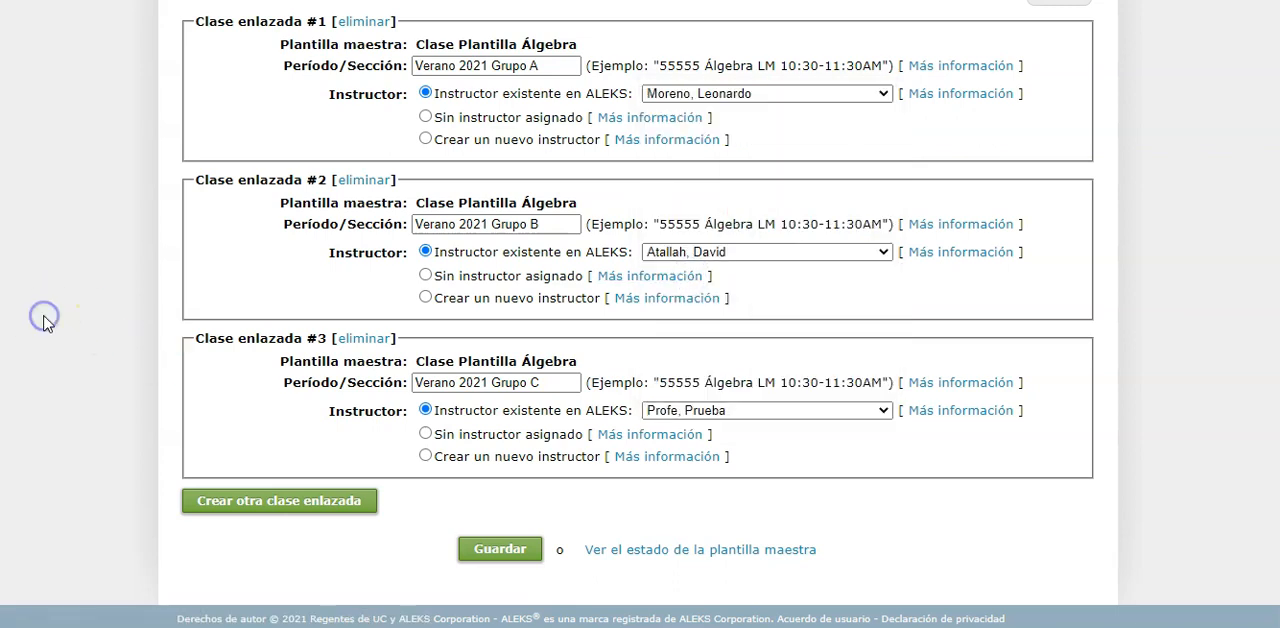
Save the three linked classes and open Verano 2021 Grupo A from the list of linked classes
left_click(478, 548)
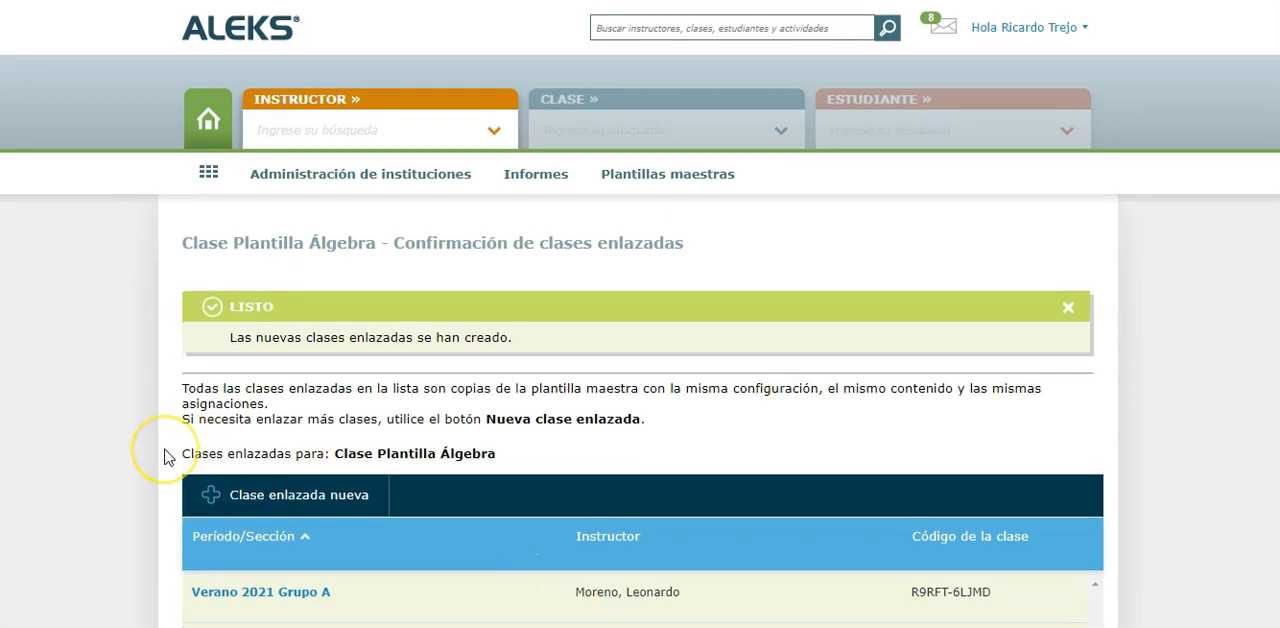
scroll(166, 451, "down", 3)
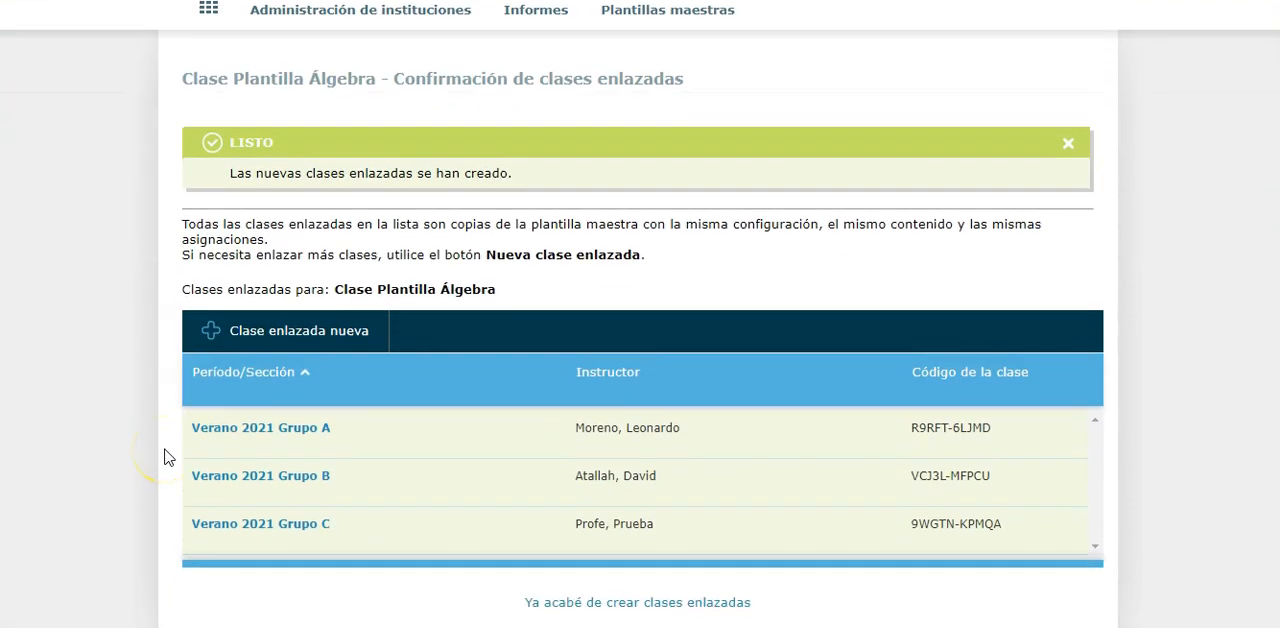
scroll(166, 457, "down", 1)
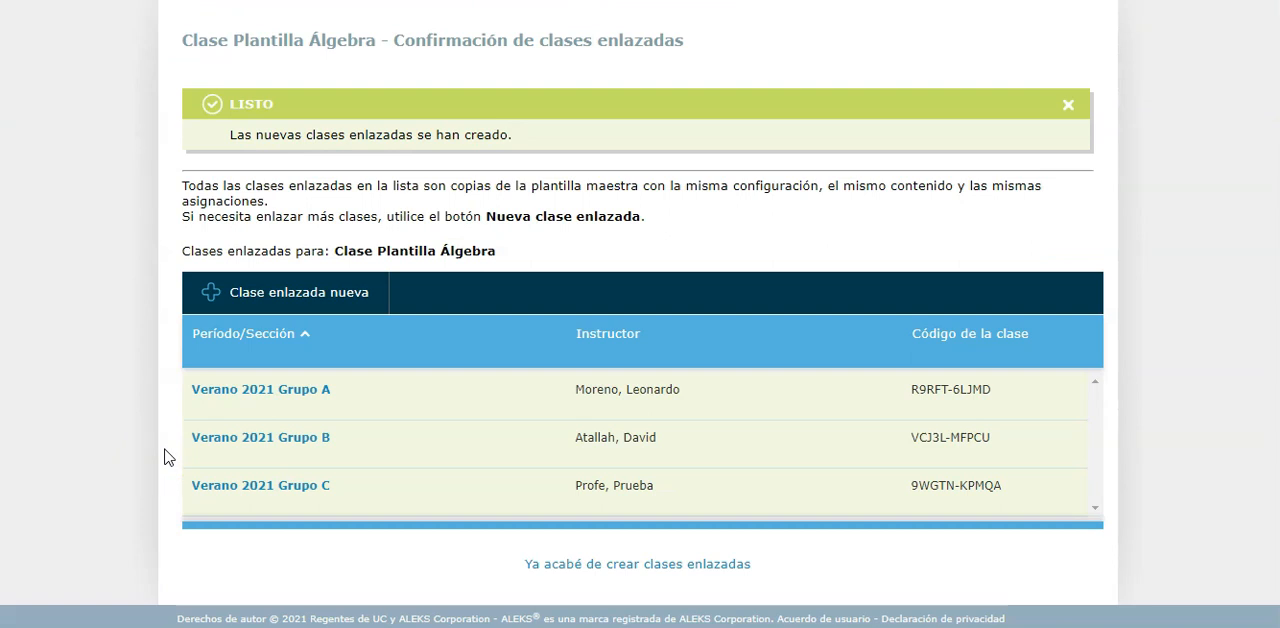
left_click(243, 391)
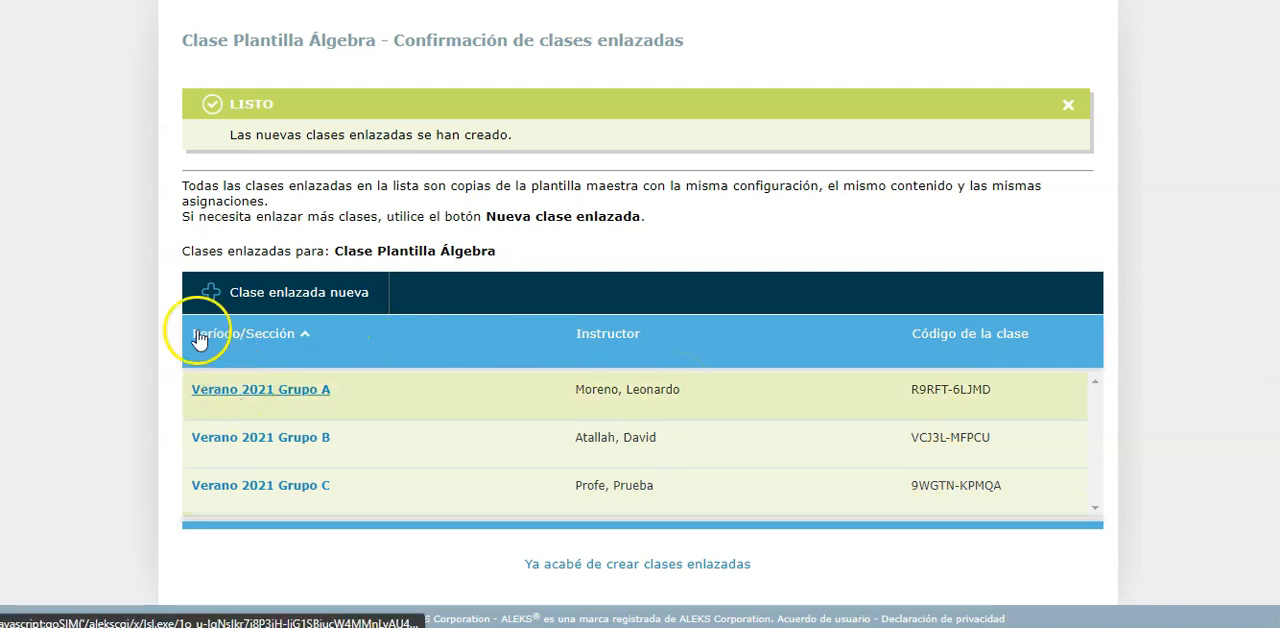
left_click(253, 392)
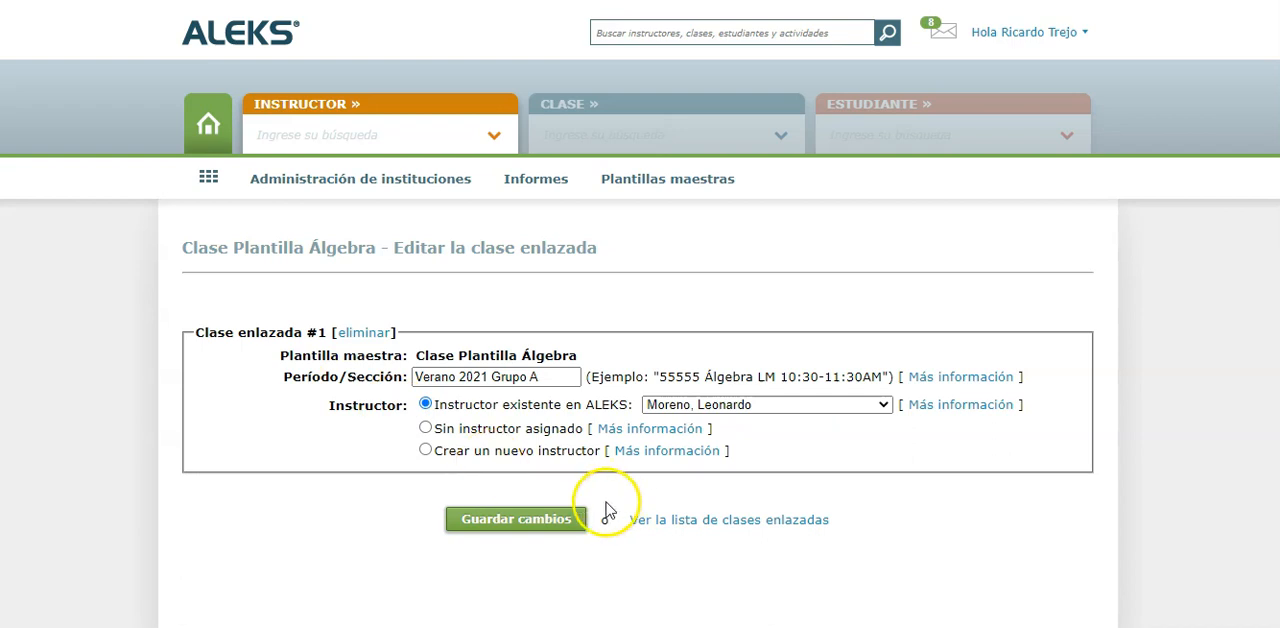
Go to the instructor assigned to Grupo A and open their Clase Plantilla Álgebra - Verano 2021 Grupo A class
left_click(489, 137)
type("more")
left_click(441, 162)
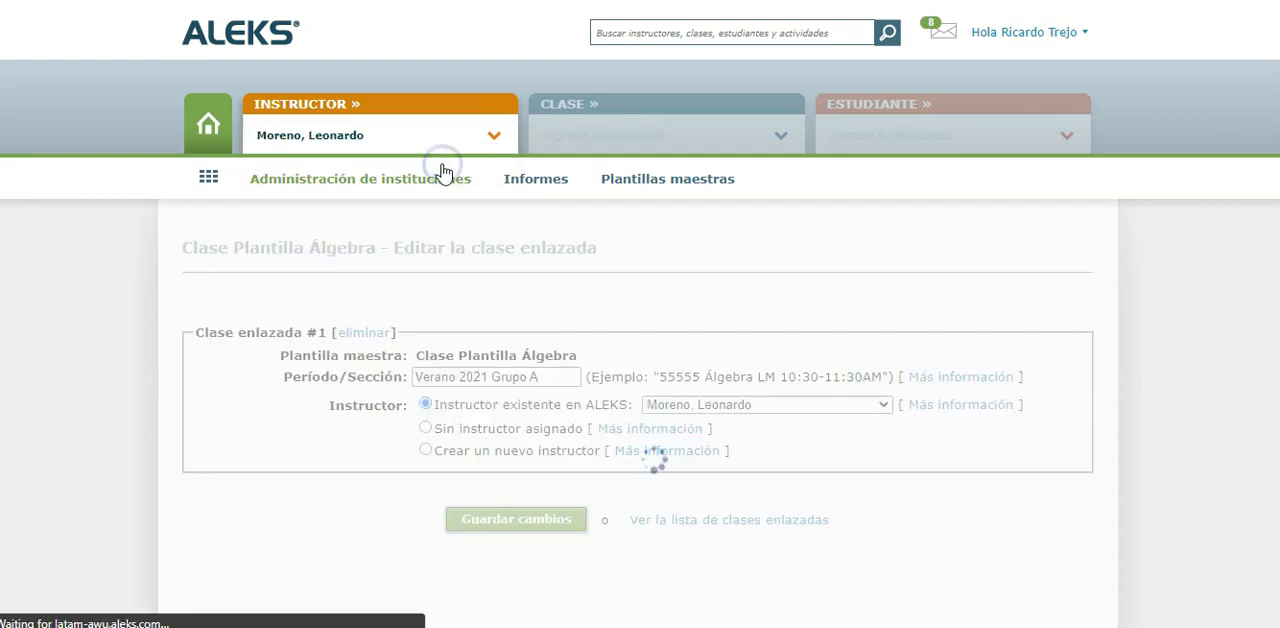
mouse_move(445, 173)
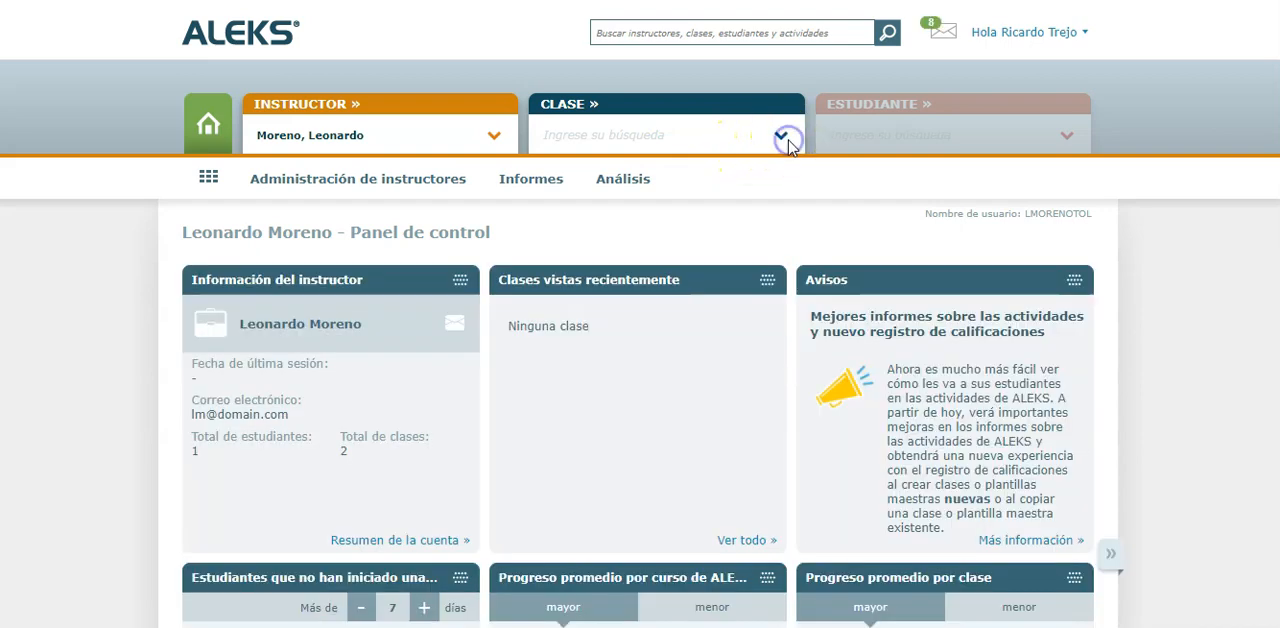
left_click(786, 140)
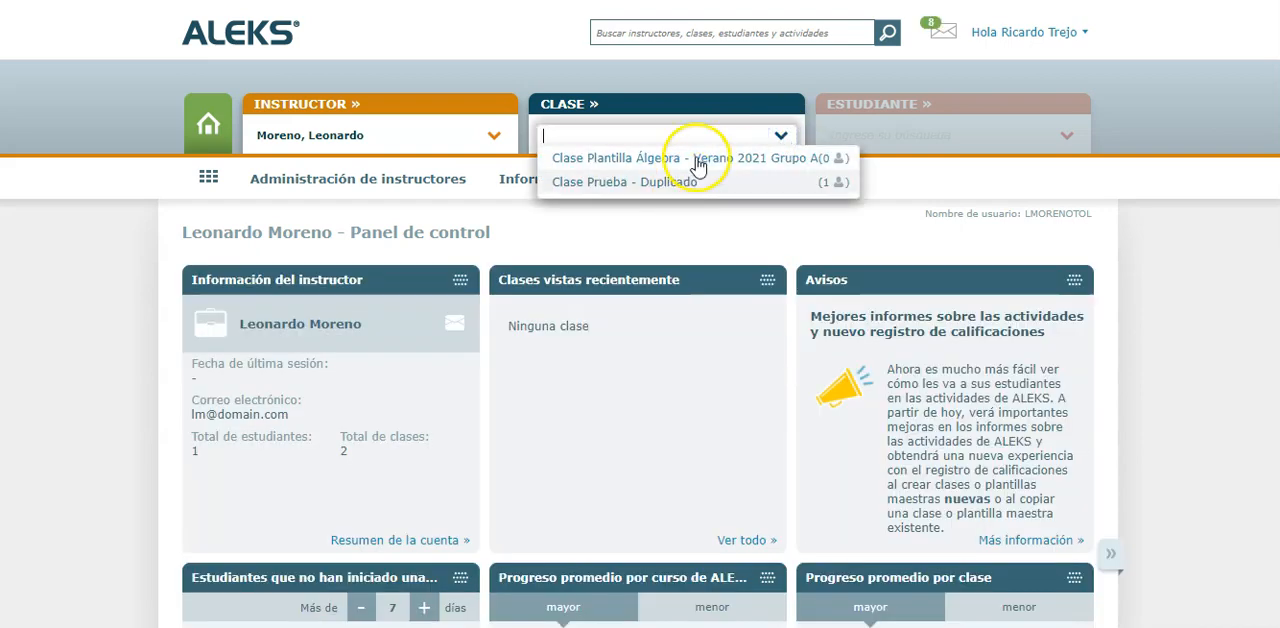
left_click(694, 159)
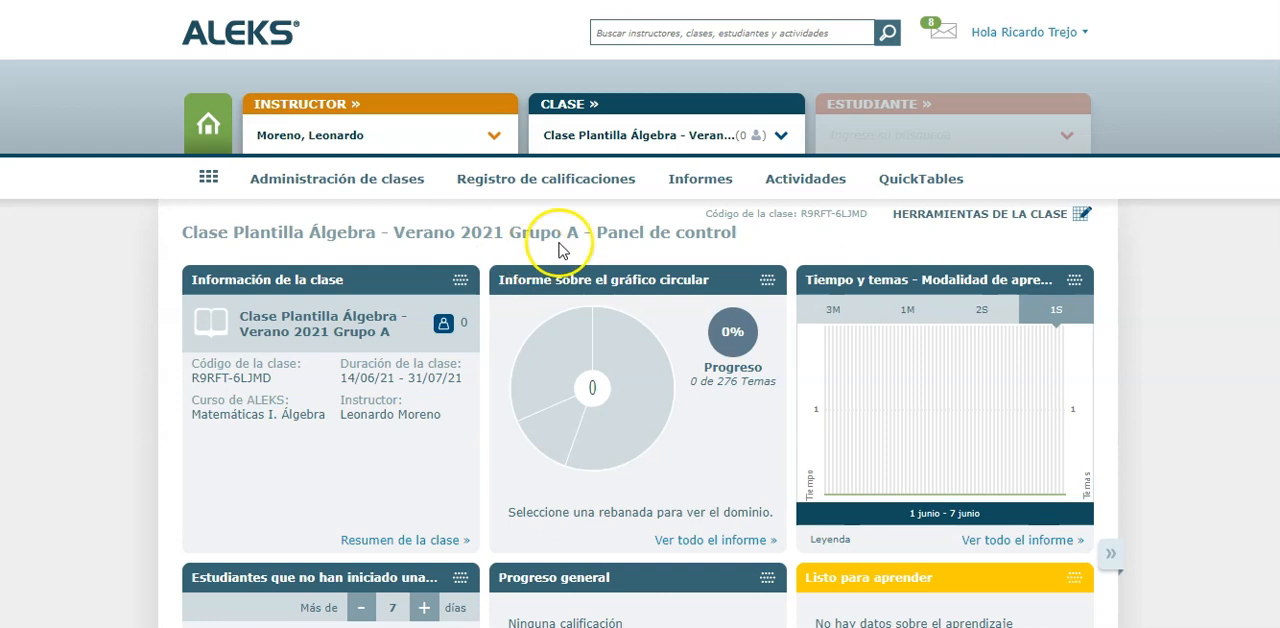
Examine the activities list of the Grupo A class, checking the modules and knowledge checks copied from the template
left_click(795, 184)
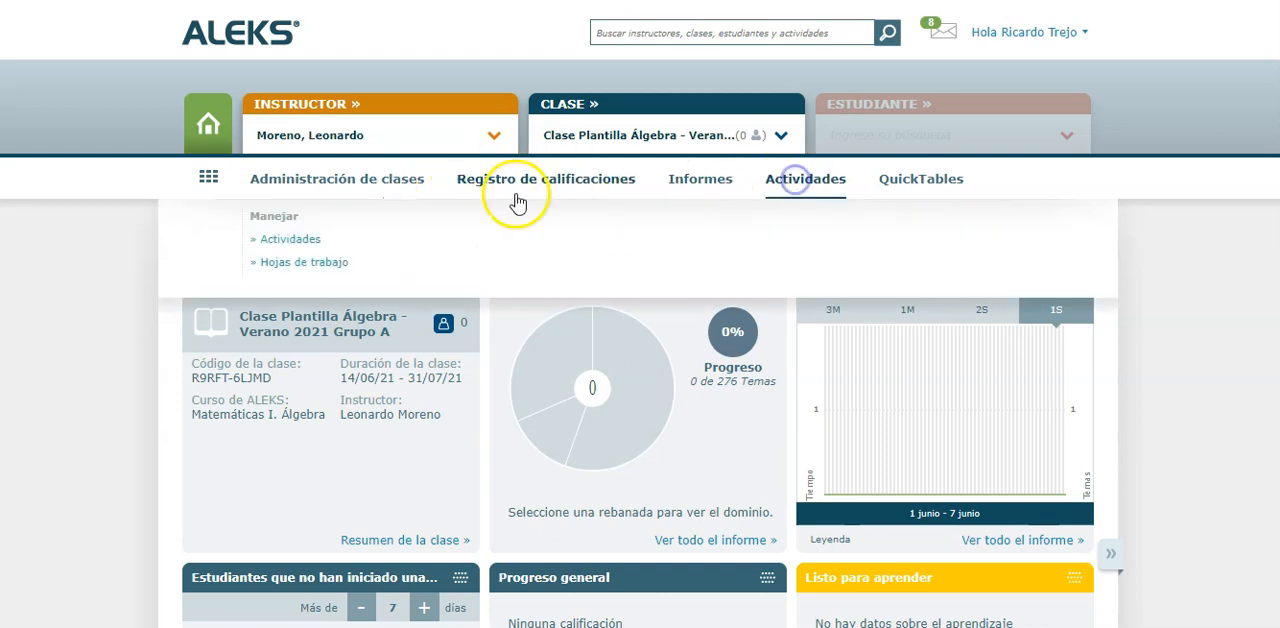
mouse_move(776, 184)
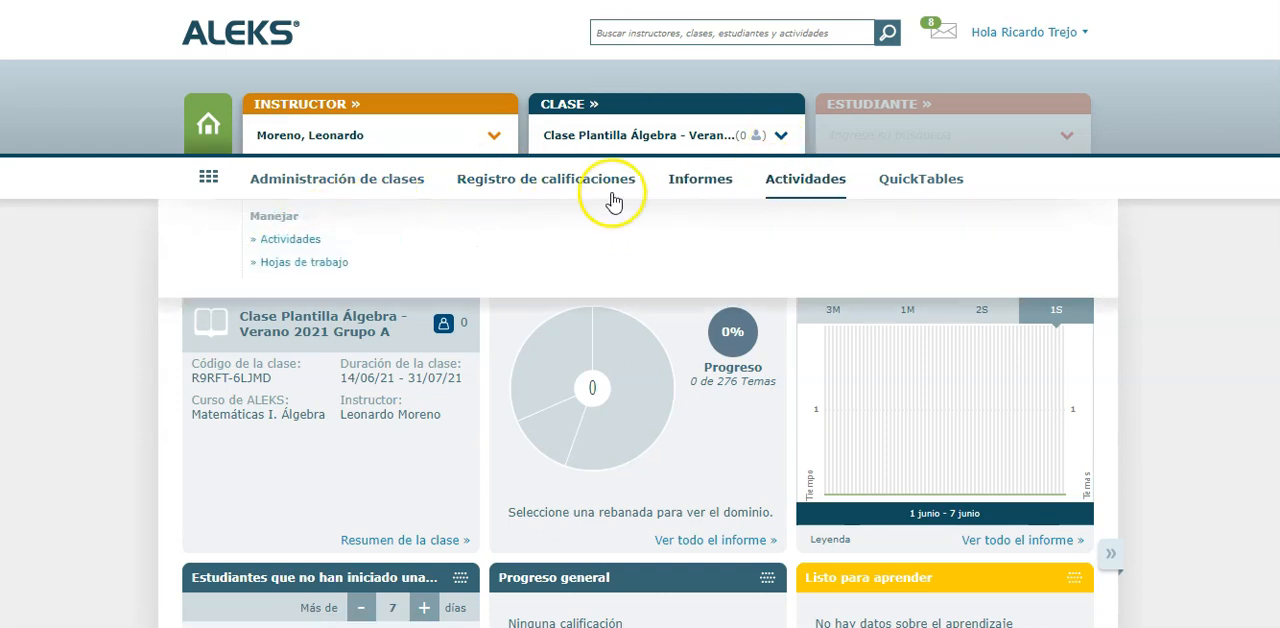
left_click(312, 241)
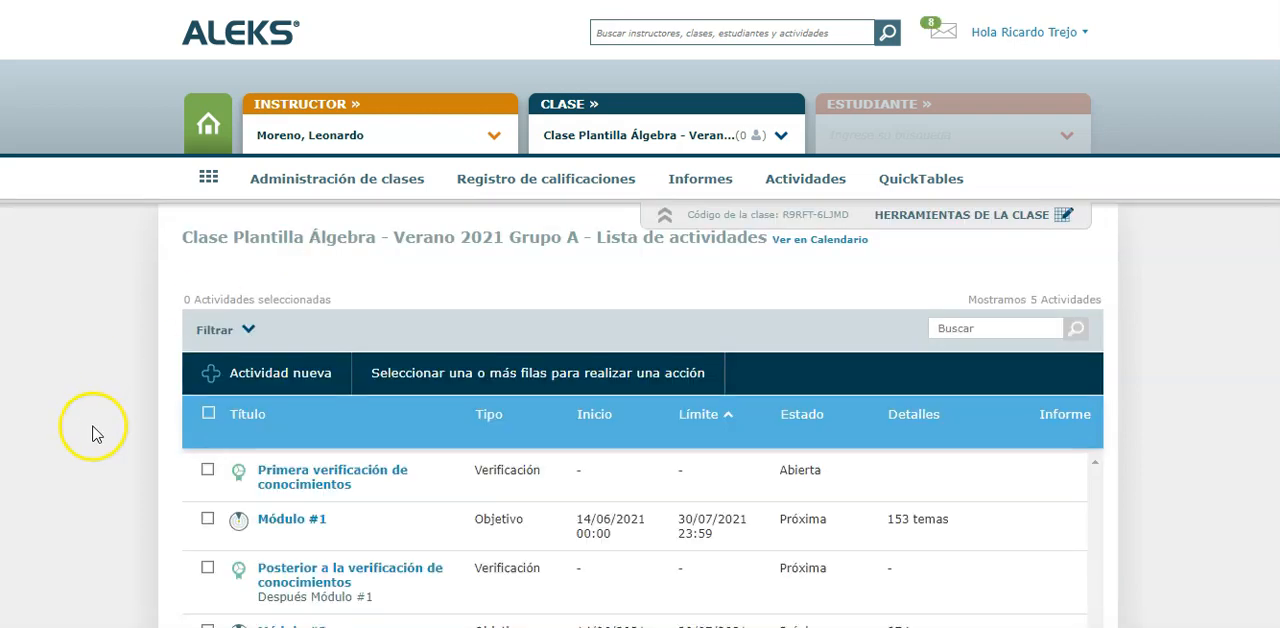
scroll(91, 430, "down", 3)
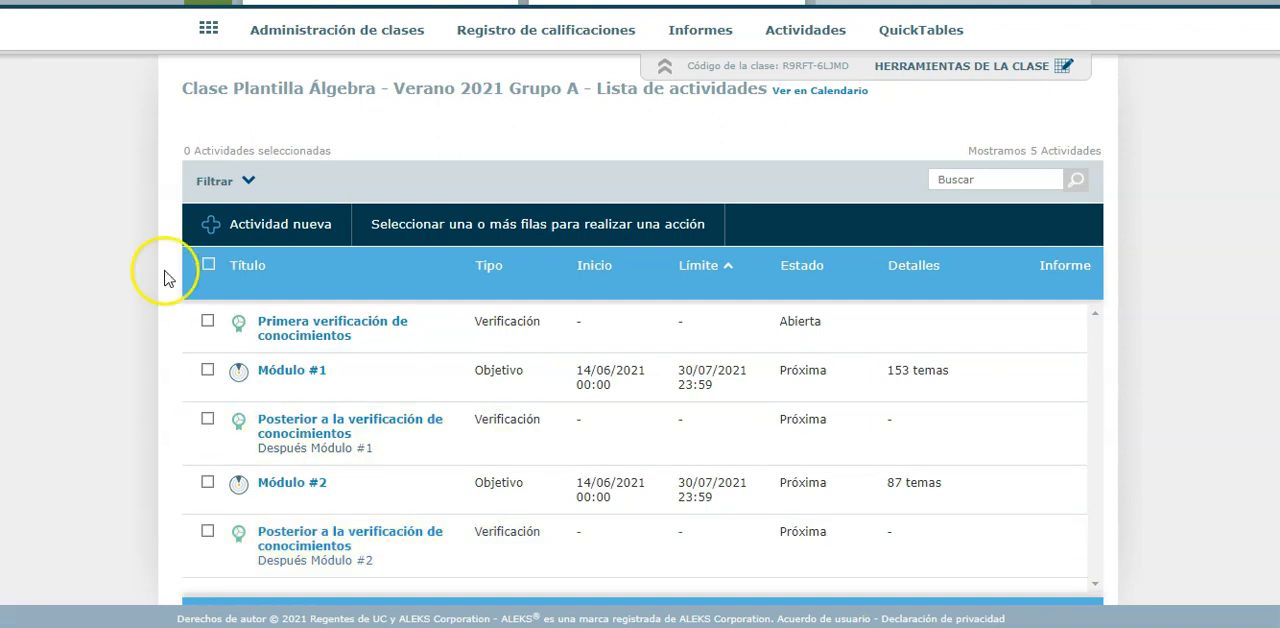
scroll(163, 277, "up", 2)
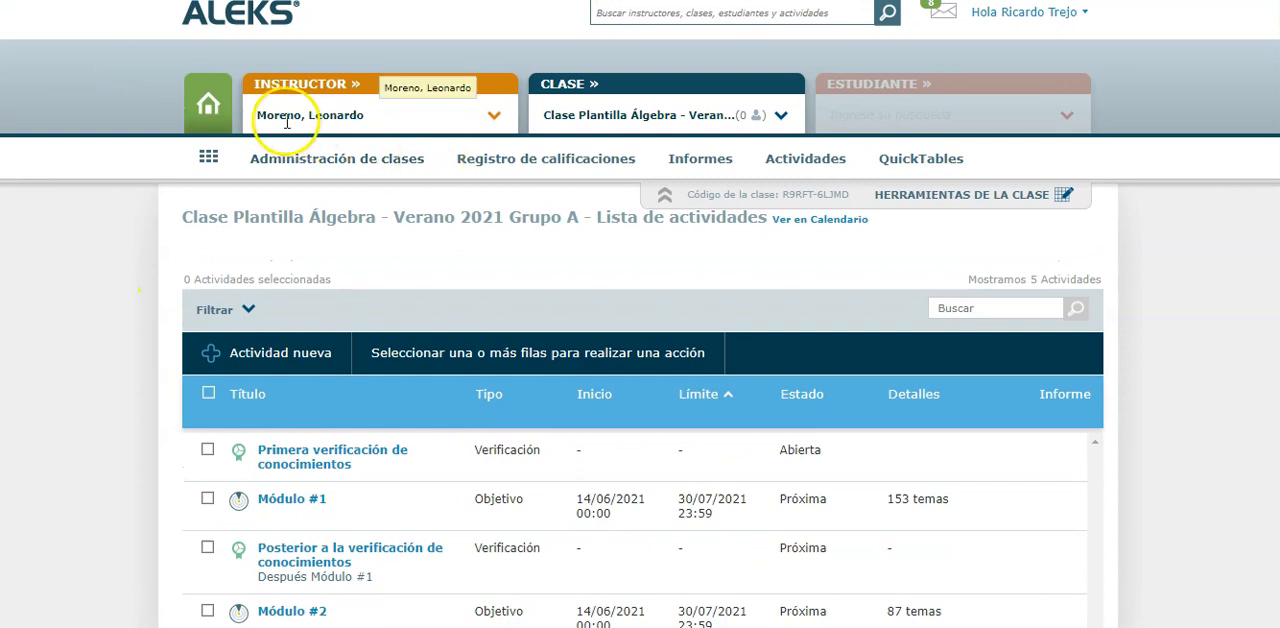
Return to the institution level and open the Clase Plantilla Álgebra summary from the list of master templates
left_click(208, 104)
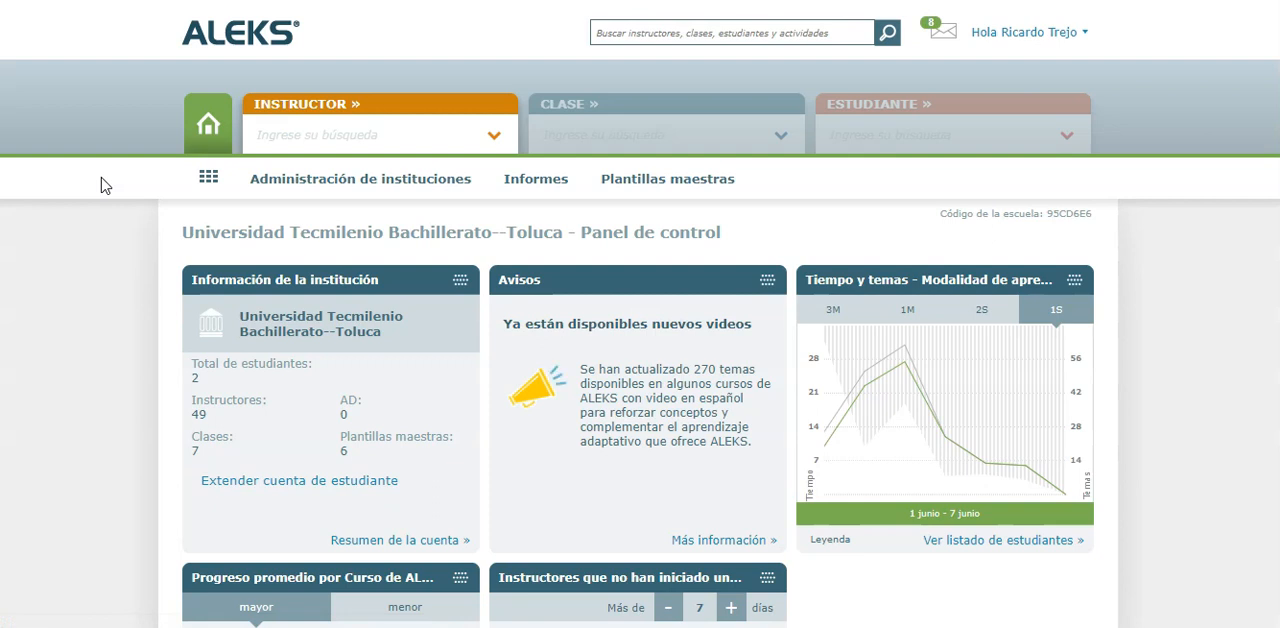
left_click(645, 178)
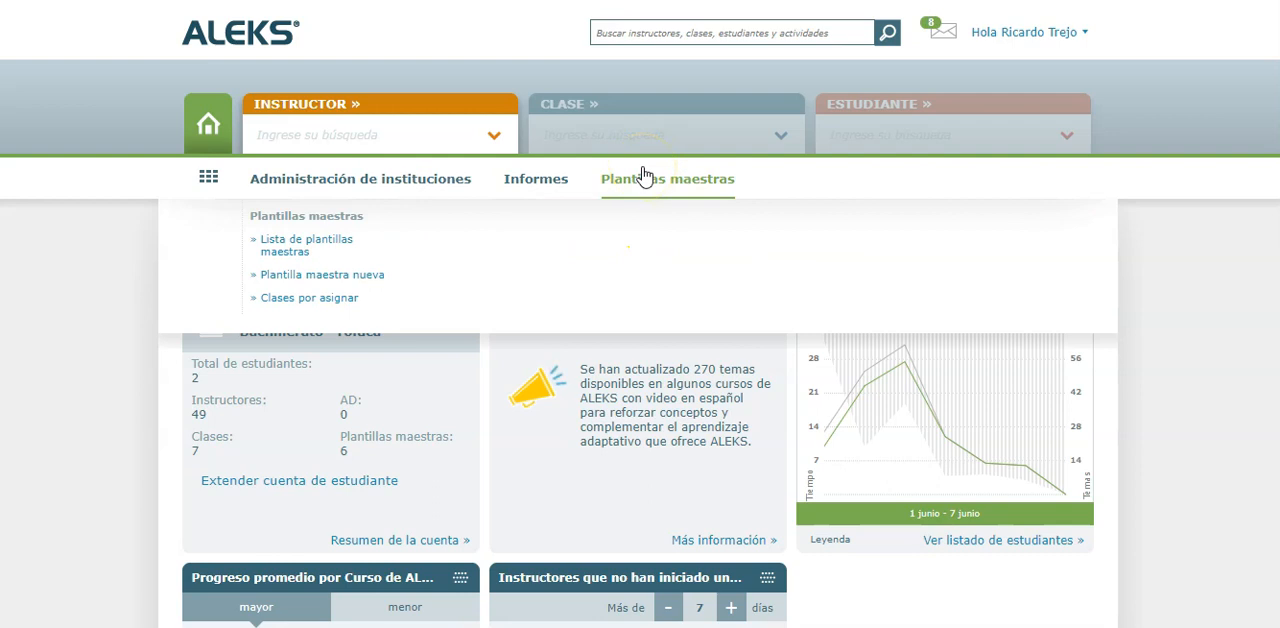
left_click(299, 250)
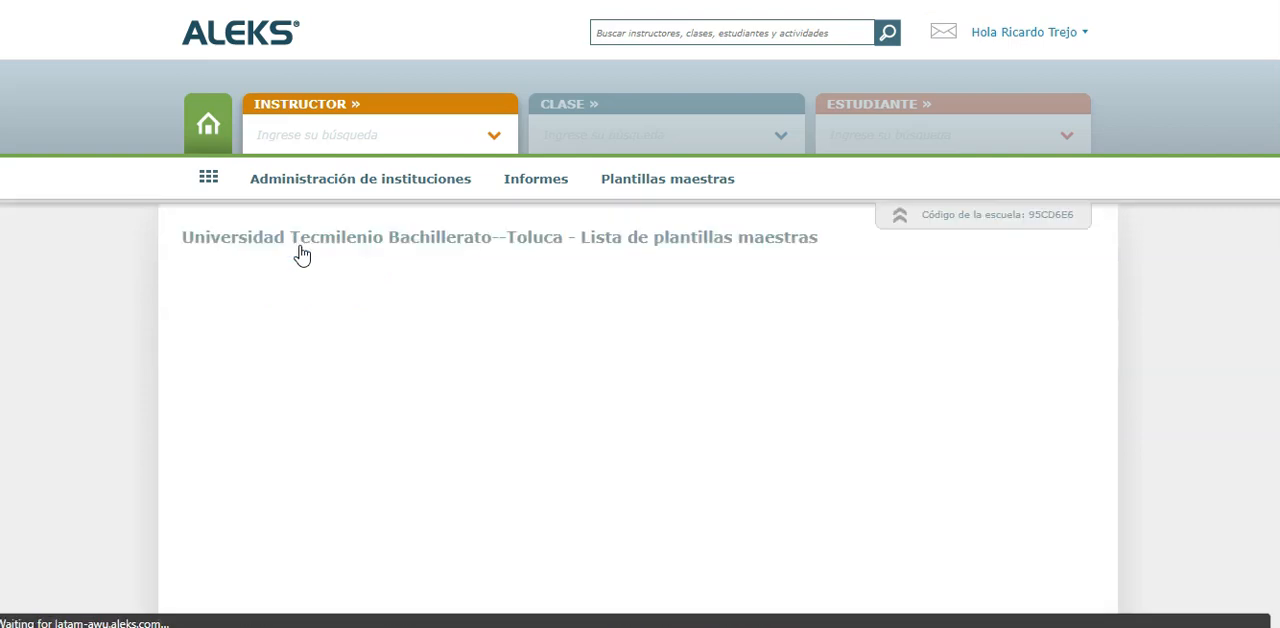
scroll(155, 358, "down", 3)
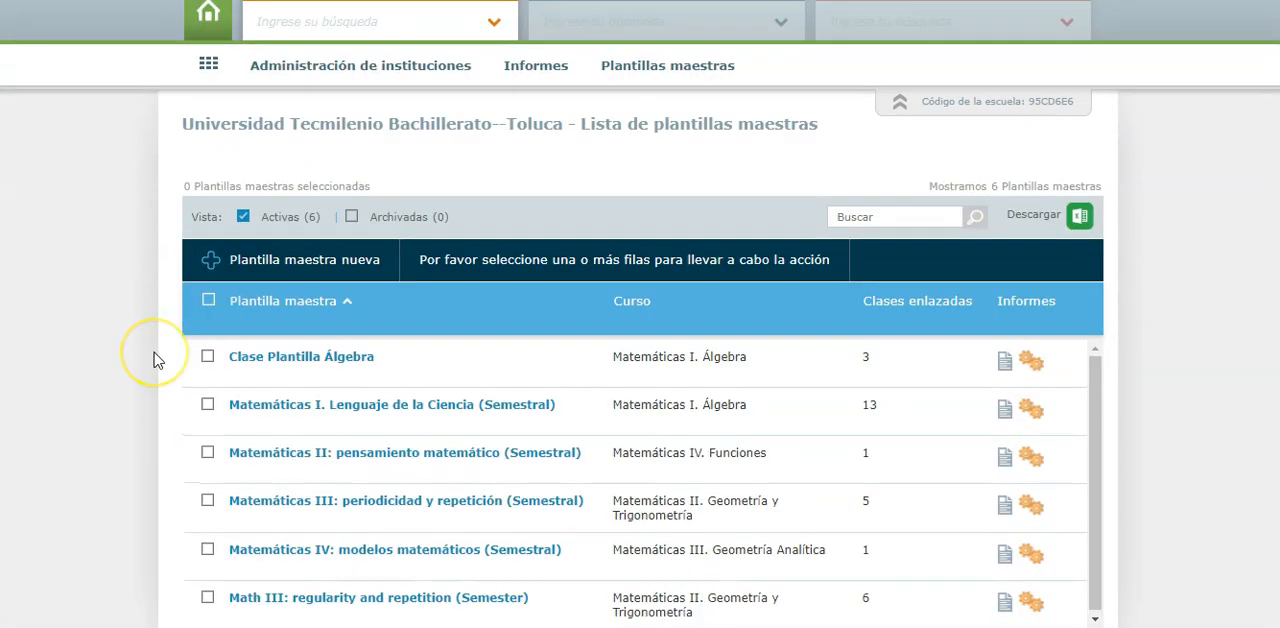
left_click(293, 335)
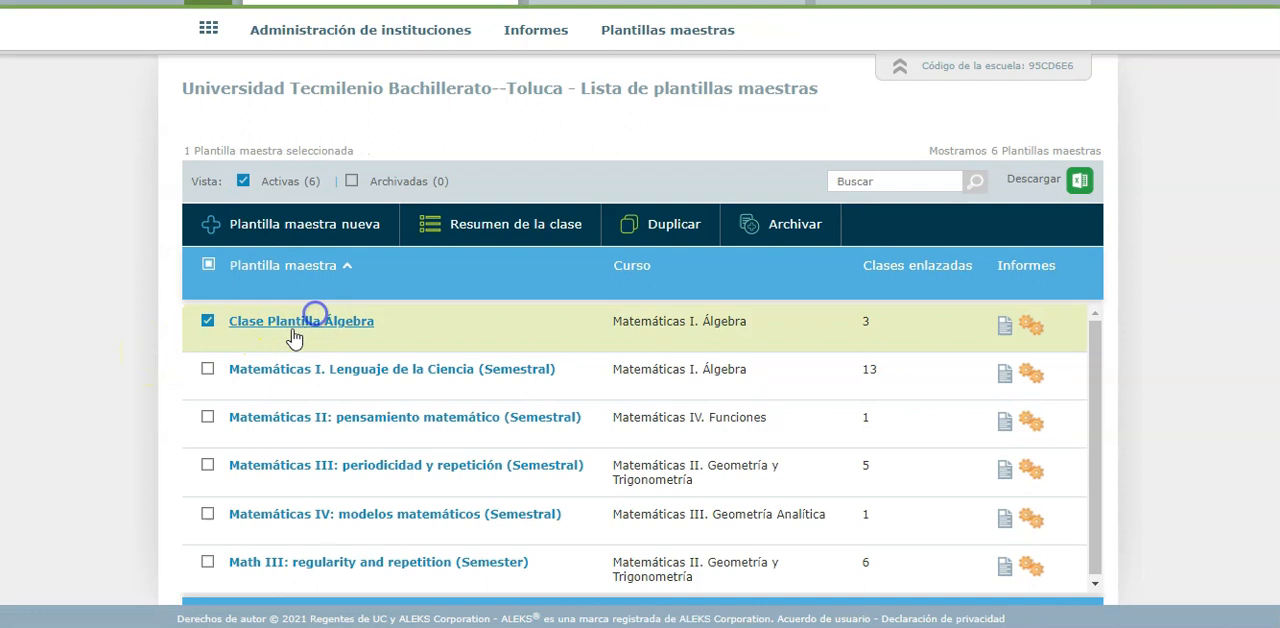
left_click(293, 337)
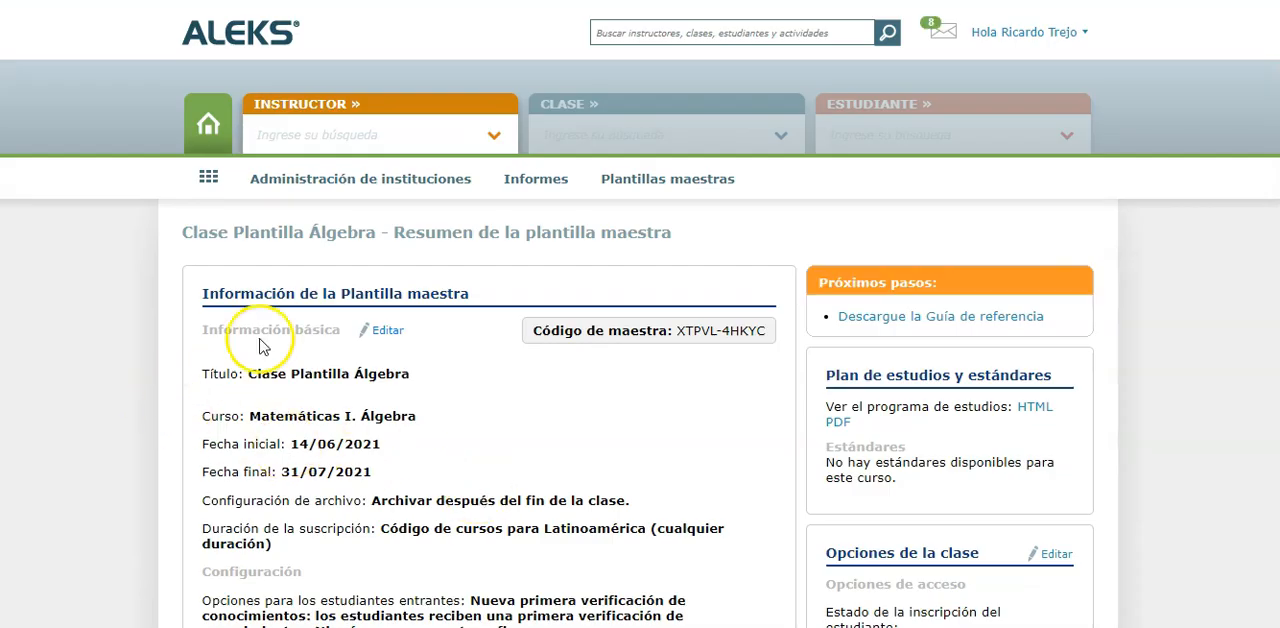
Open the activities of Clase Plantilla Álgebra for editing from its summary and look over the modules listed
scroll(176, 356, "down", 5)
scroll(176, 356, "down", 7)
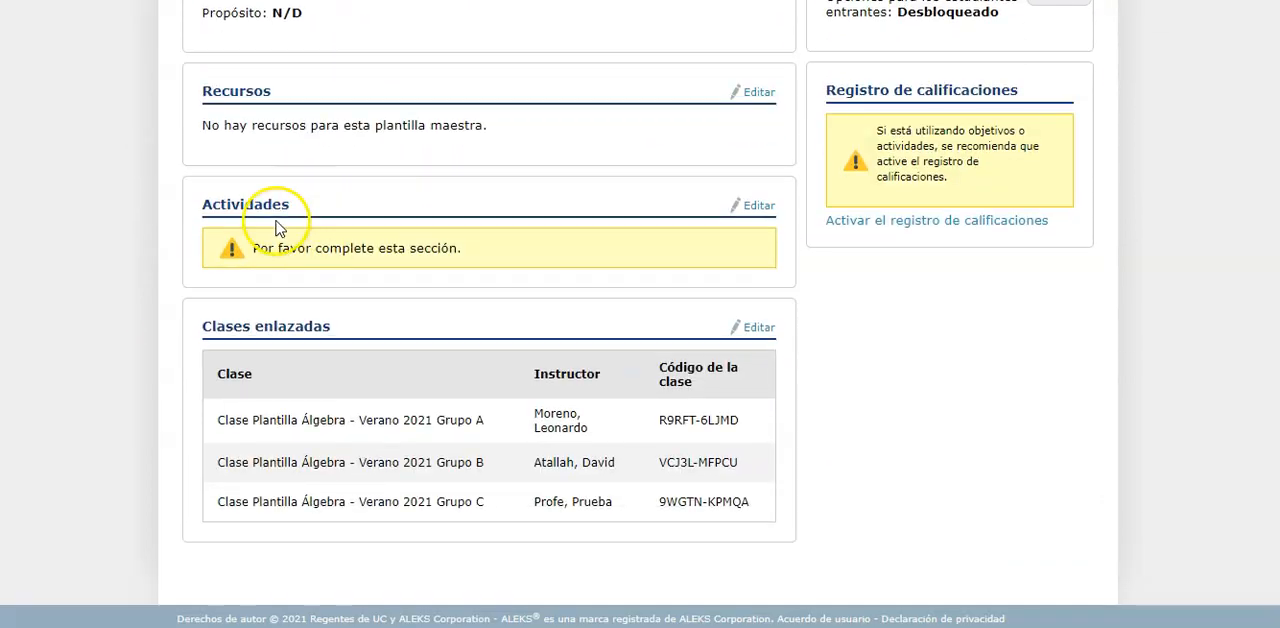
left_click(757, 207)
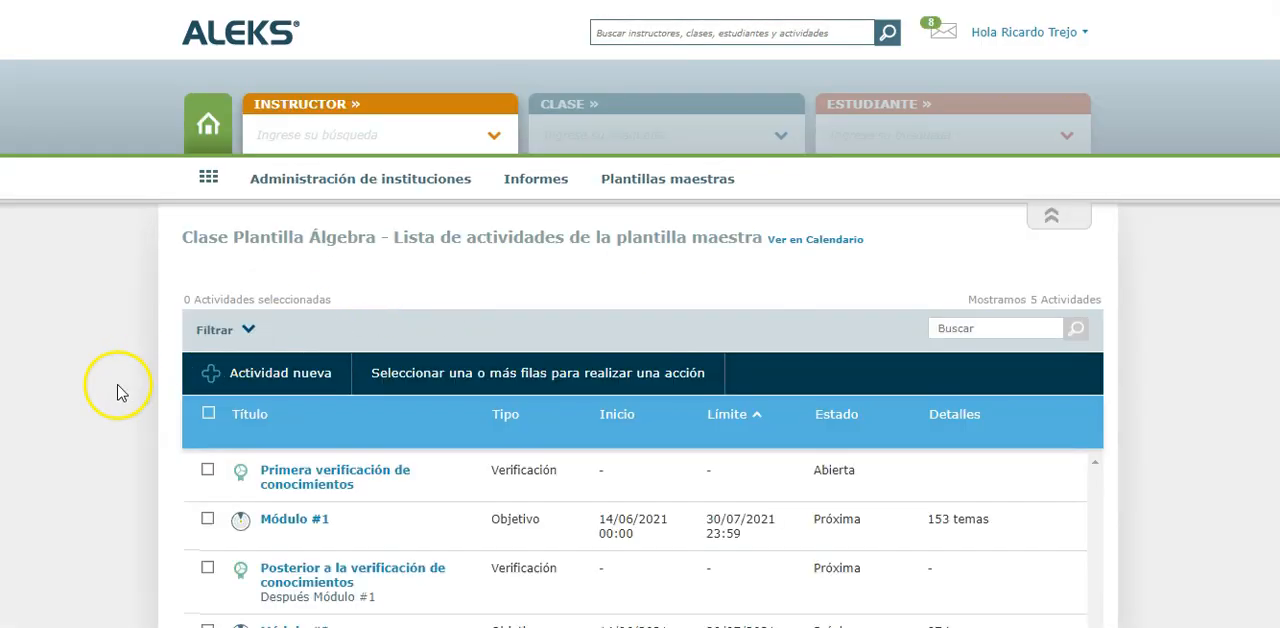
scroll(114, 388, "down", 3)
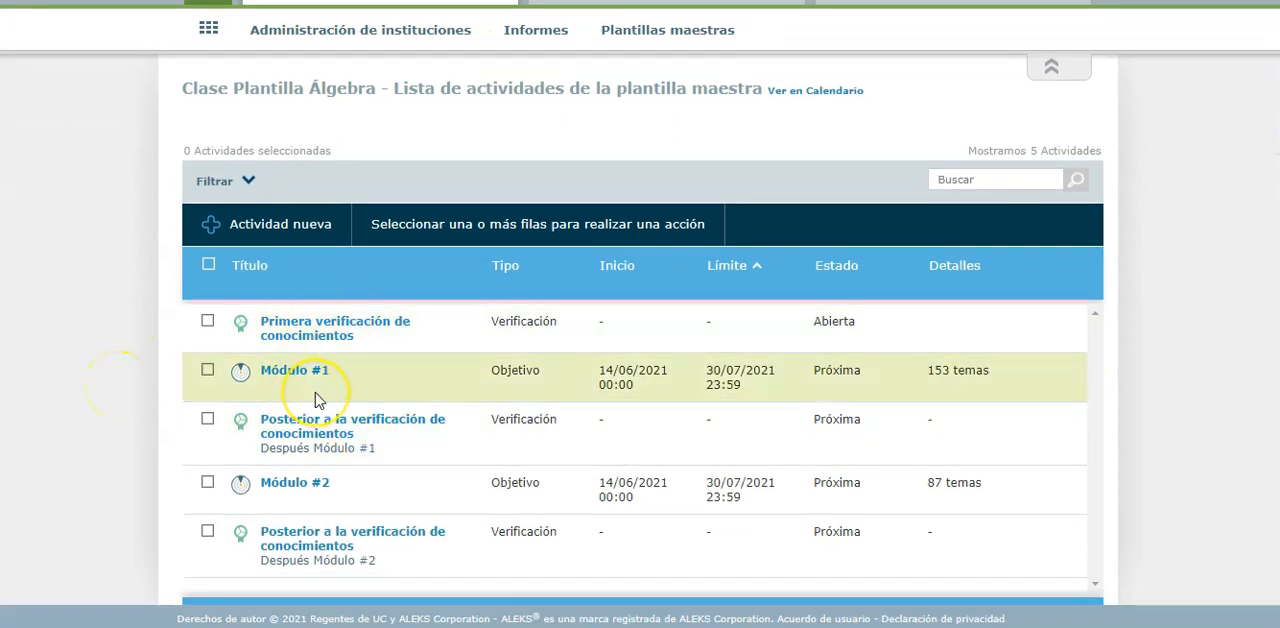
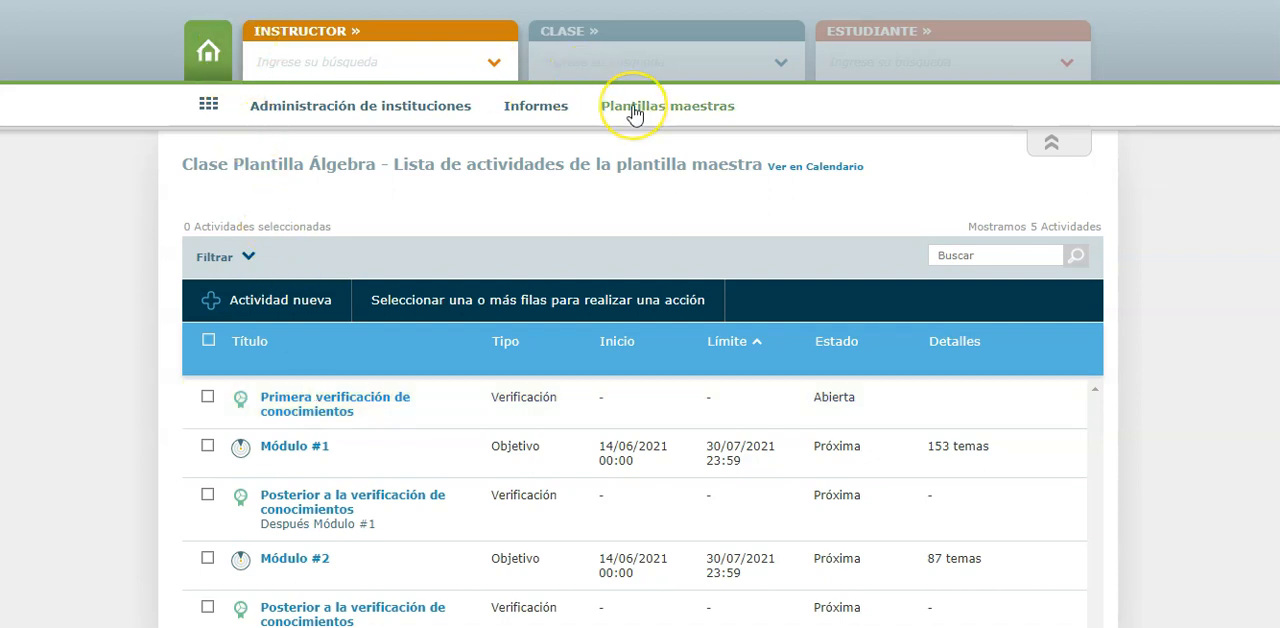
Create a new exam activity in the Clase Plantilla Álgebra master template and title it Examen Primer Parcial
mouse_move(634, 114)
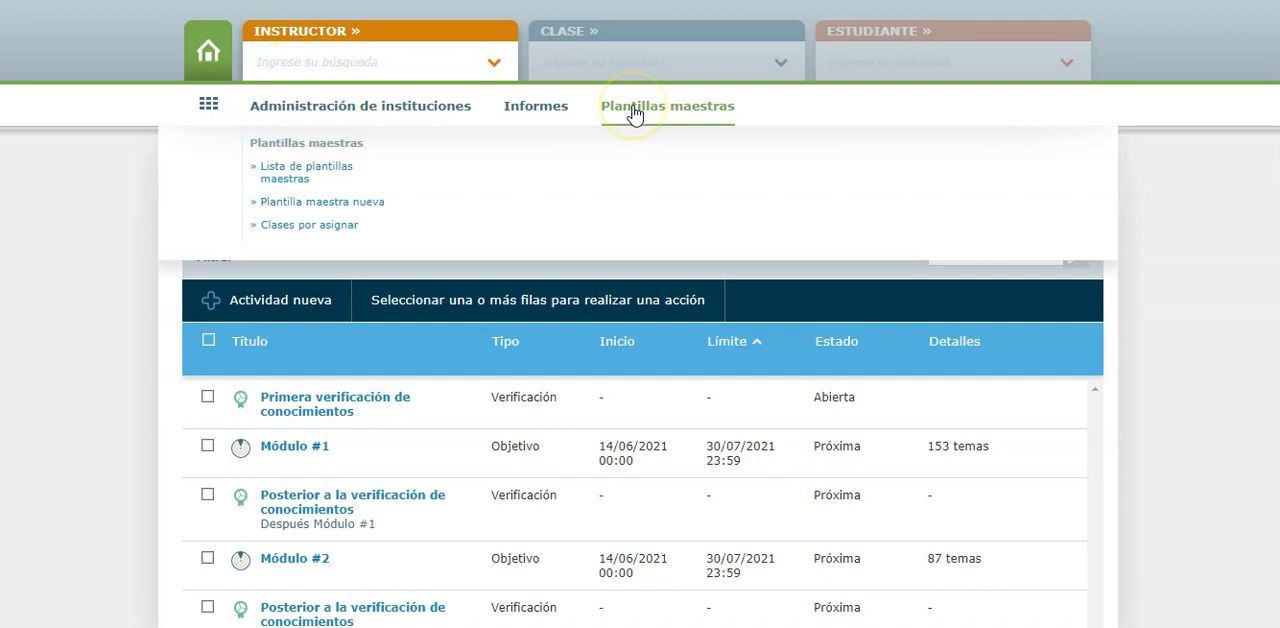
left_click(108, 198)
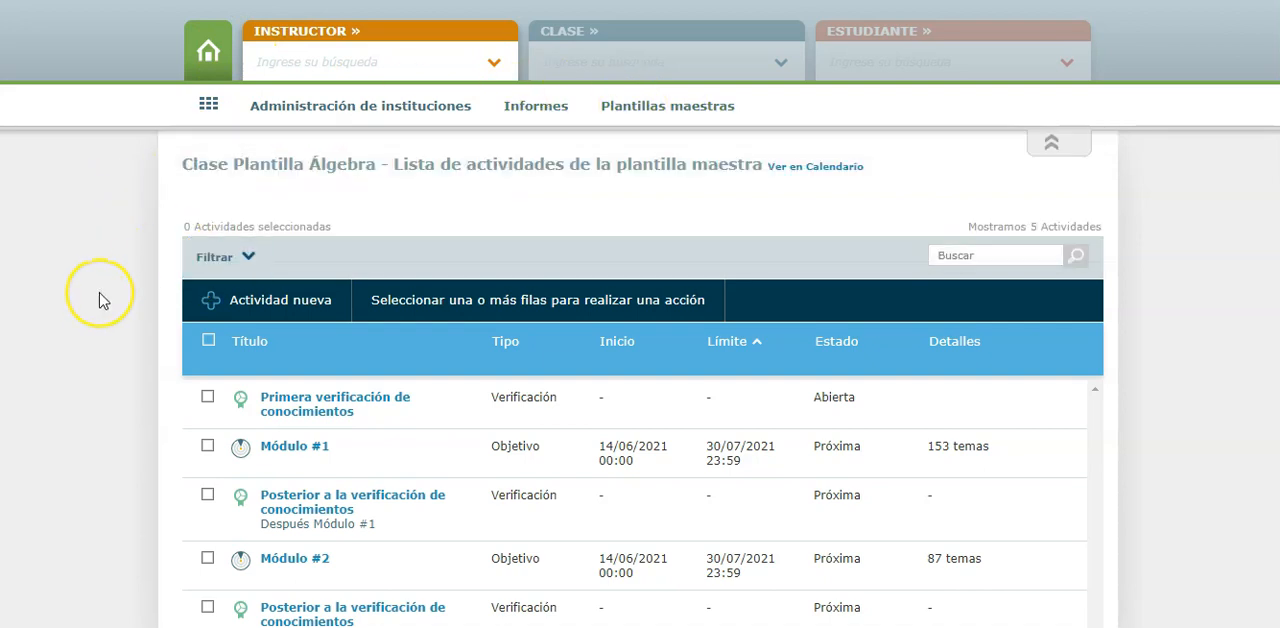
left_click(257, 300)
left_click(255, 463)
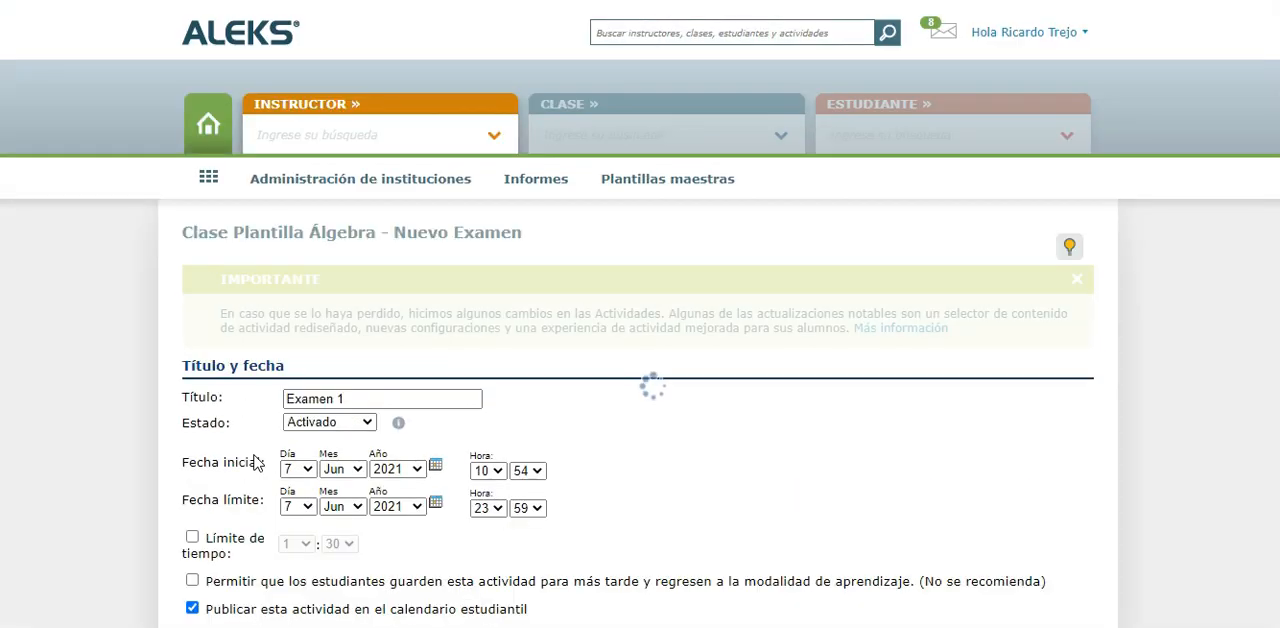
scroll(138, 381, "down", 1)
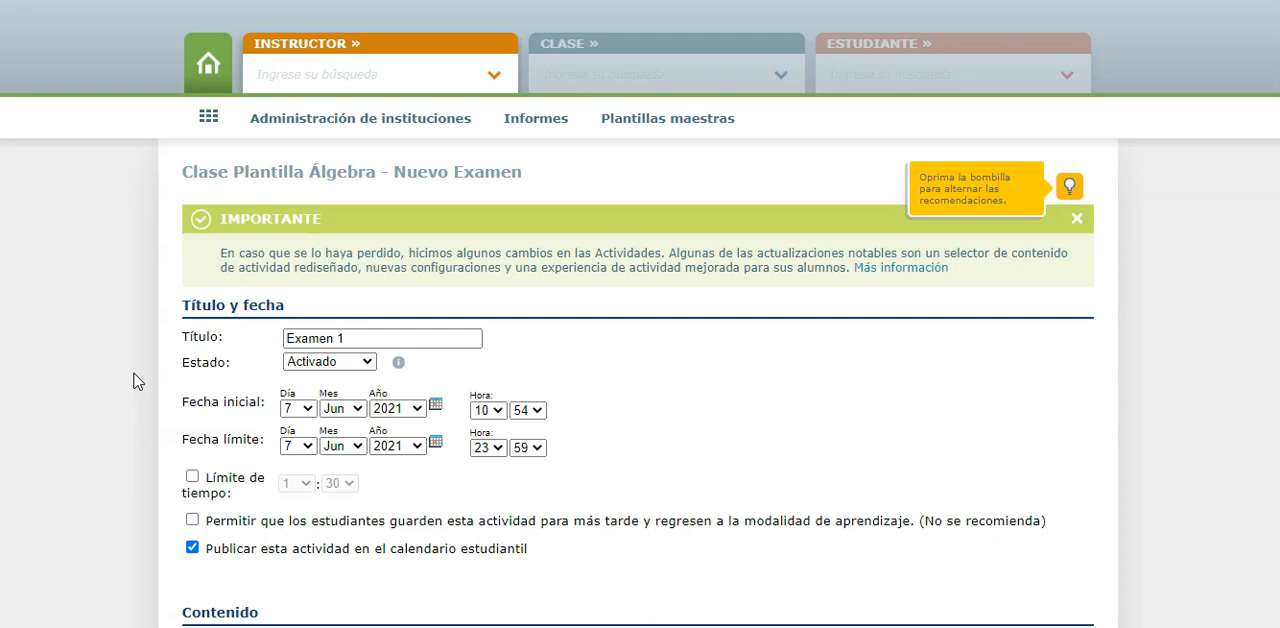
scroll(137, 381, "down", 2)
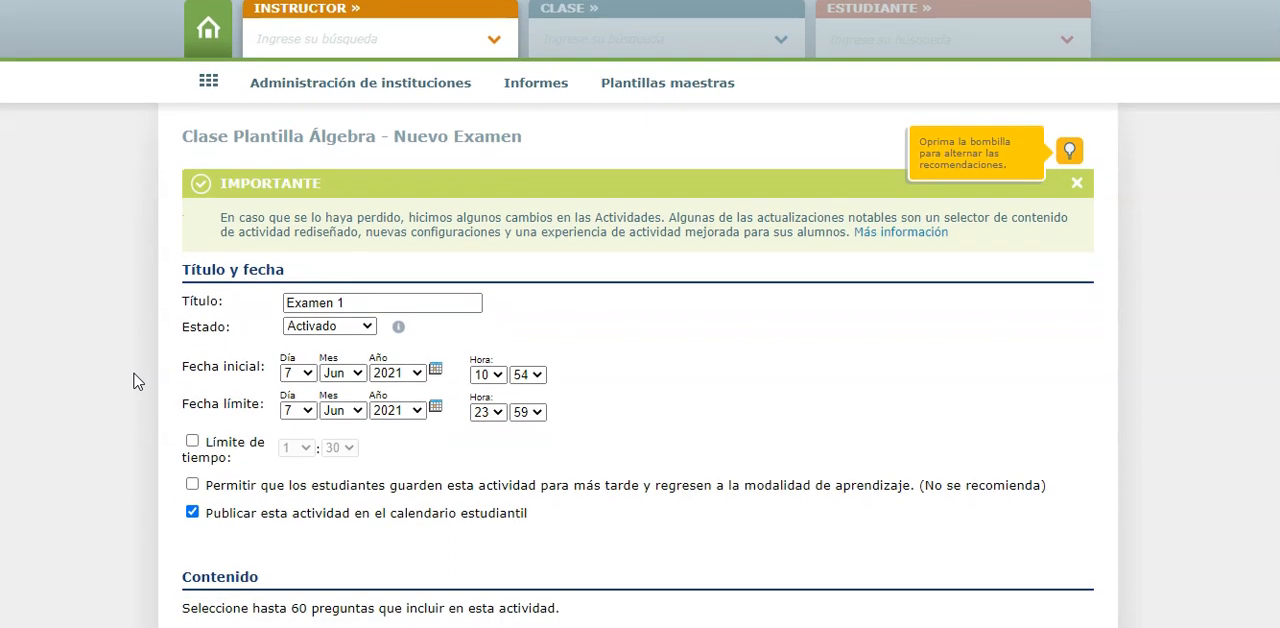
scroll(137, 381, "down", 1)
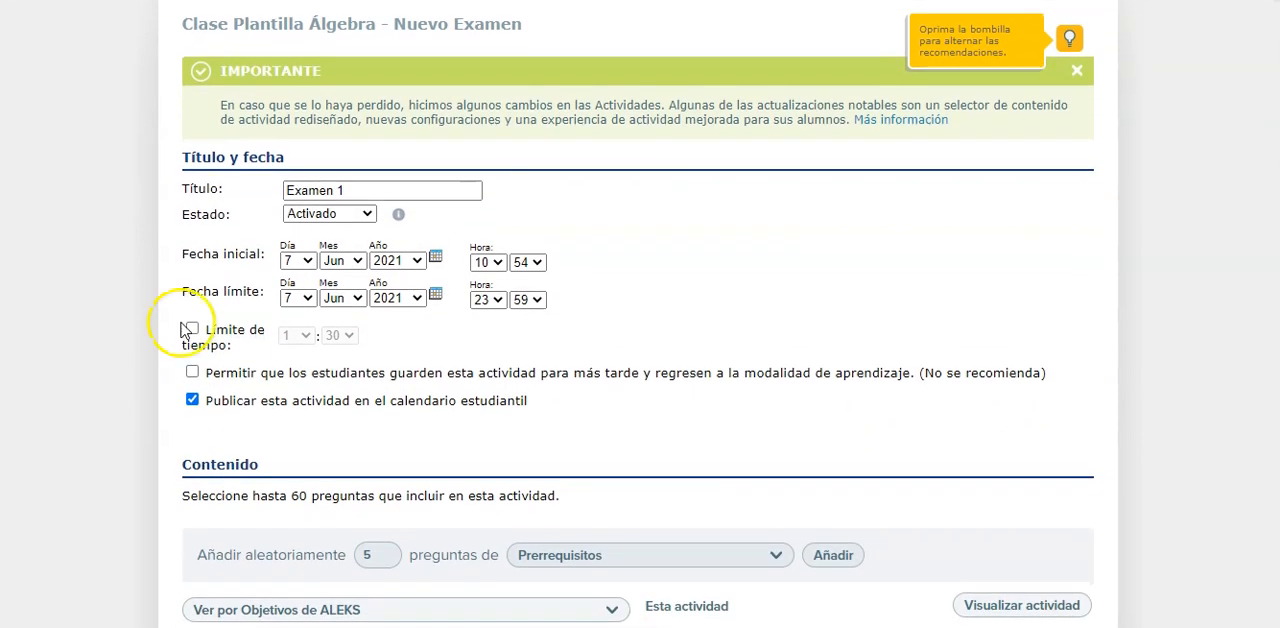
left_click(368, 191)
key("BackSpace")
type("Primer Parcial")
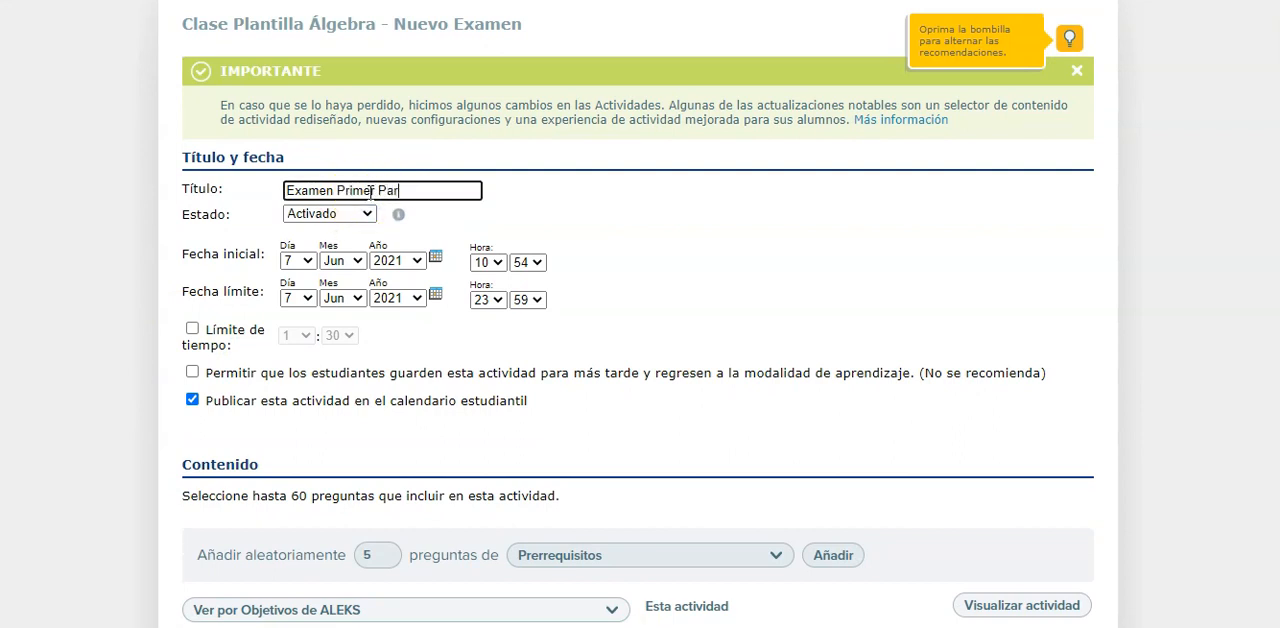
Set the exam's start date to day 8 of June 2021 at 9:00
left_click(299, 259)
left_click(291, 405)
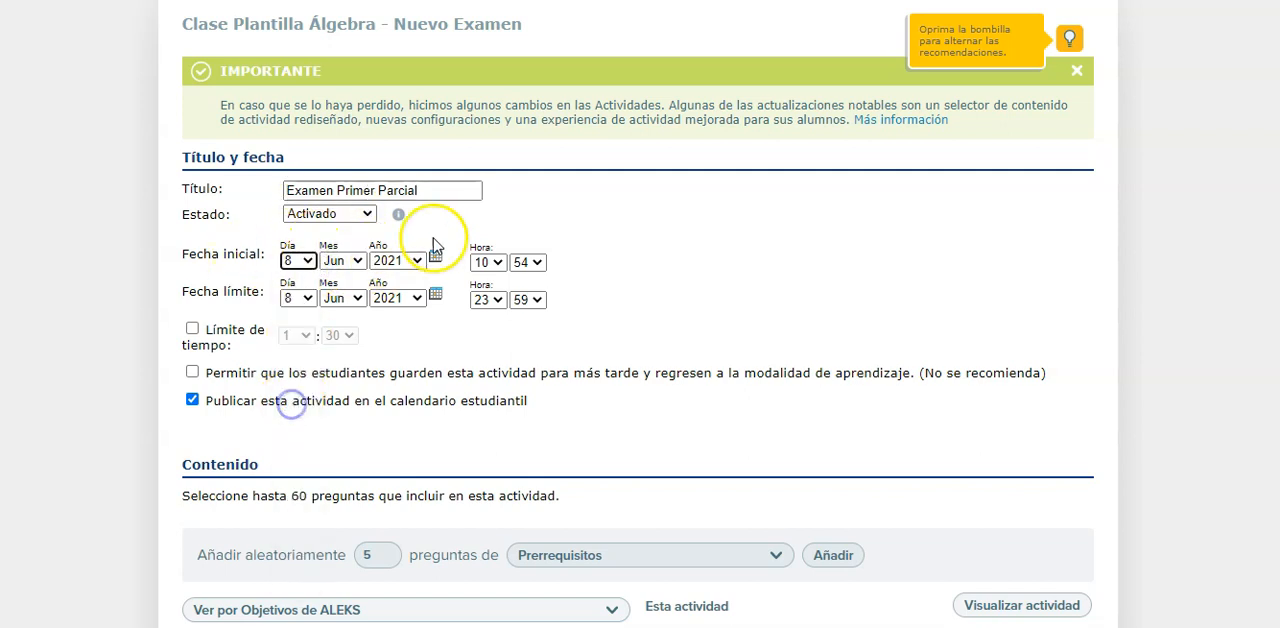
left_click(488, 261)
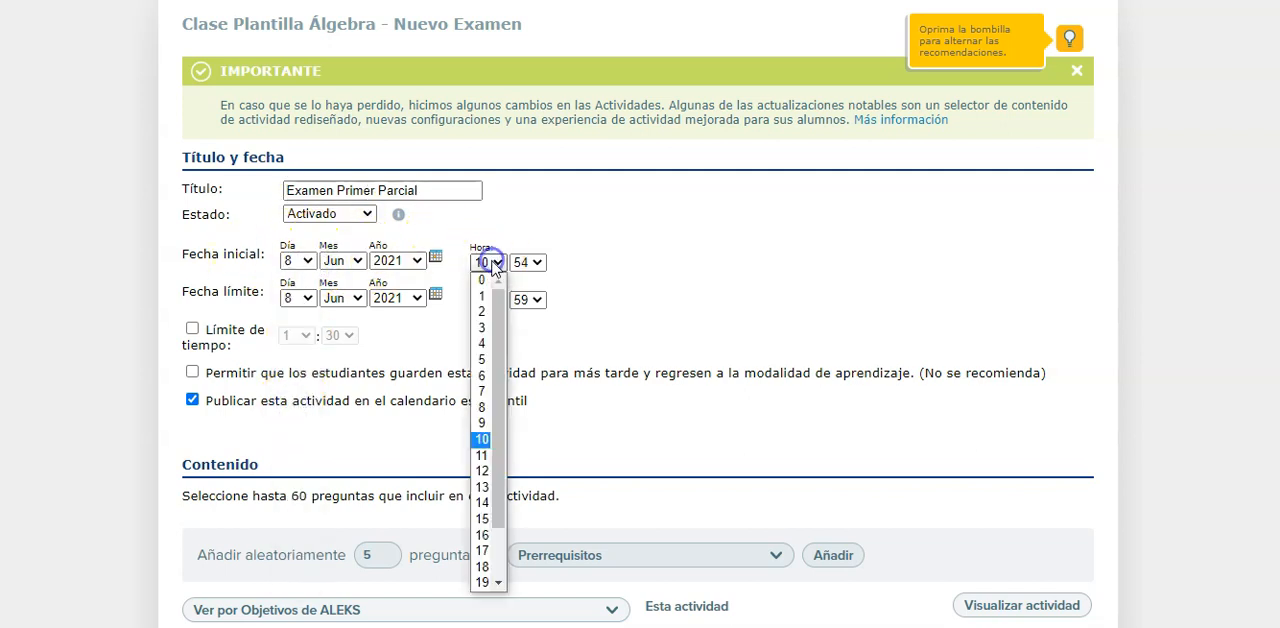
left_click(484, 422)
left_click(528, 268)
scroll(535, 315, "up", 10)
left_click(521, 281)
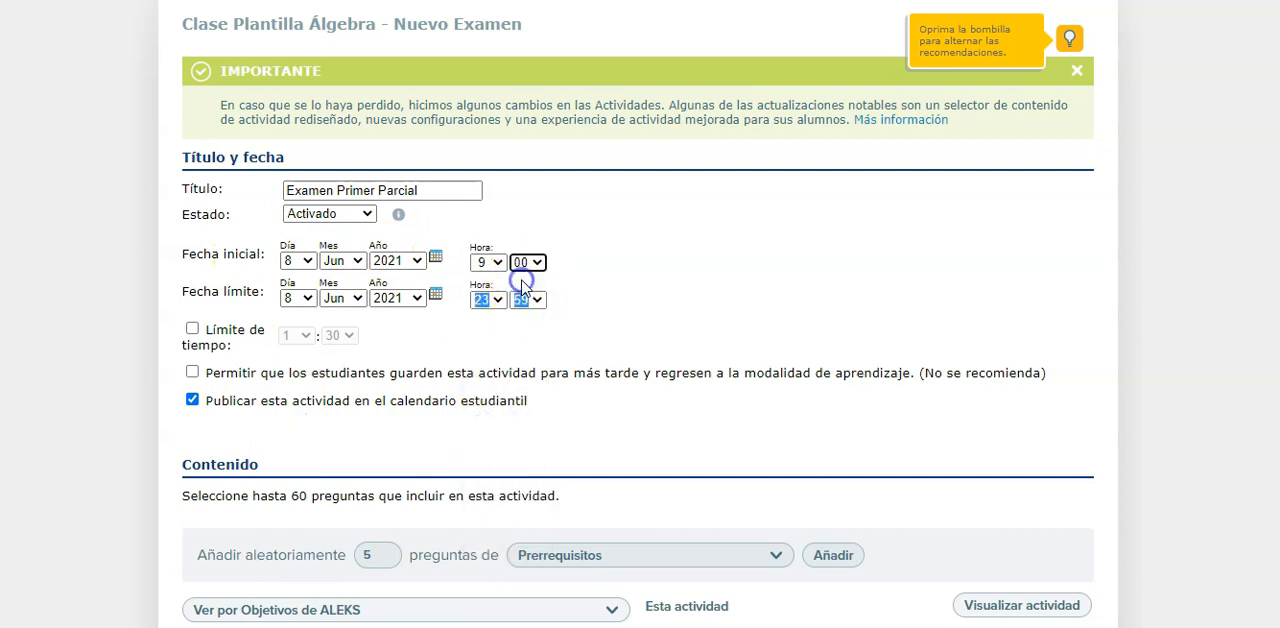
Set the exam's deadline to day 9 of June 2021 at 12:00
left_click(307, 299)
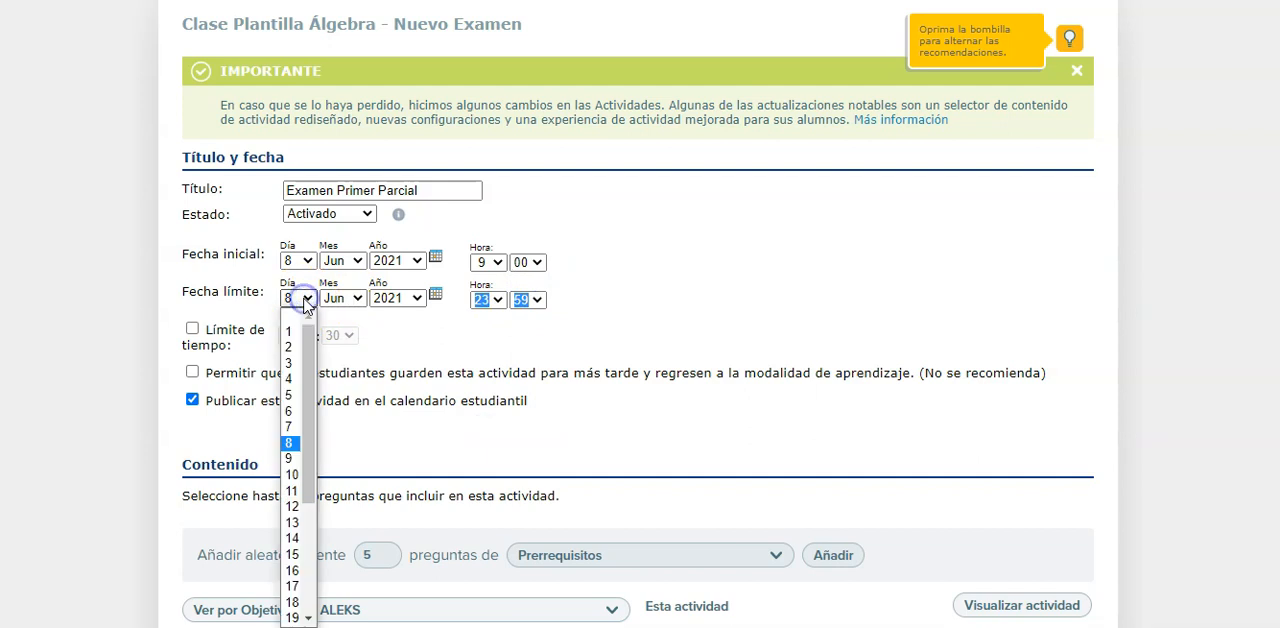
left_click(291, 458)
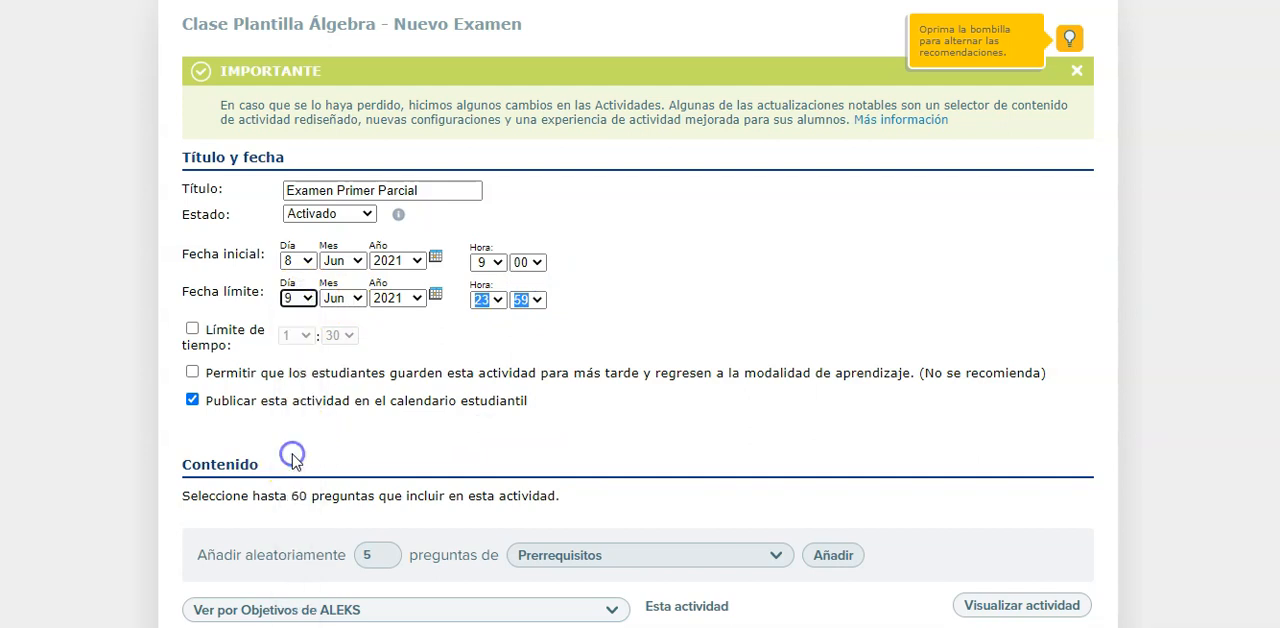
left_click(487, 300)
left_click(485, 448)
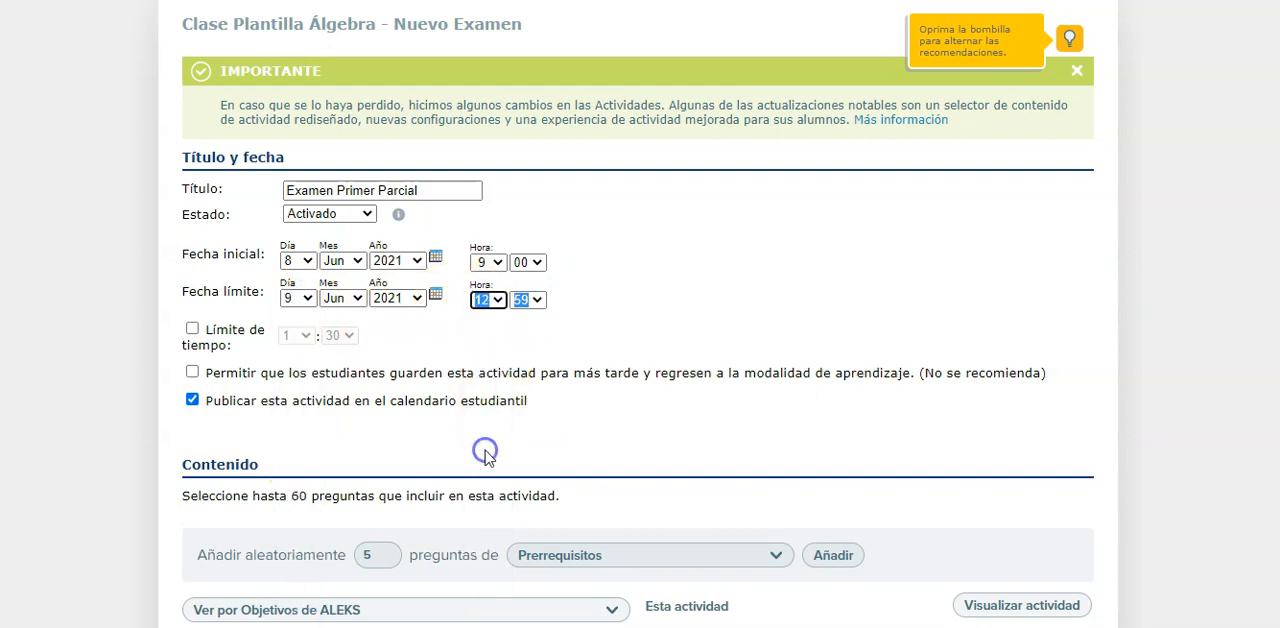
left_click(525, 299)
scroll(526, 400, "up", 7)
left_click(521, 318)
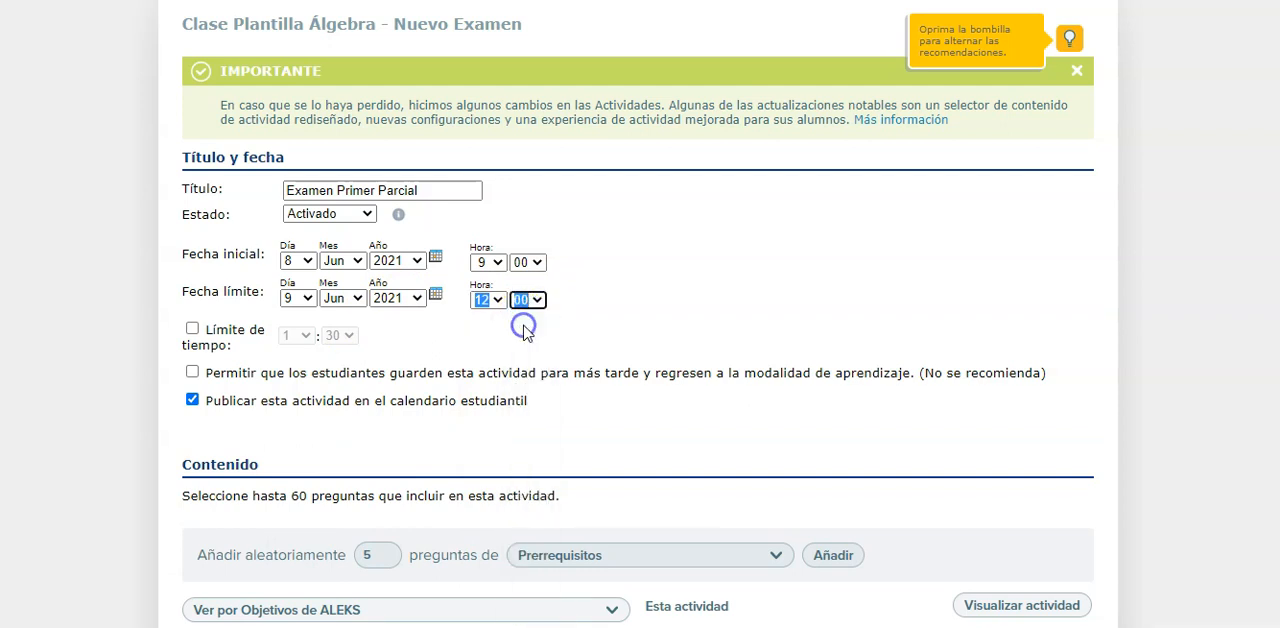
Enable the exam's time limit and set it to 0 hours 30 minutes
left_click(192, 328)
left_click(296, 335)
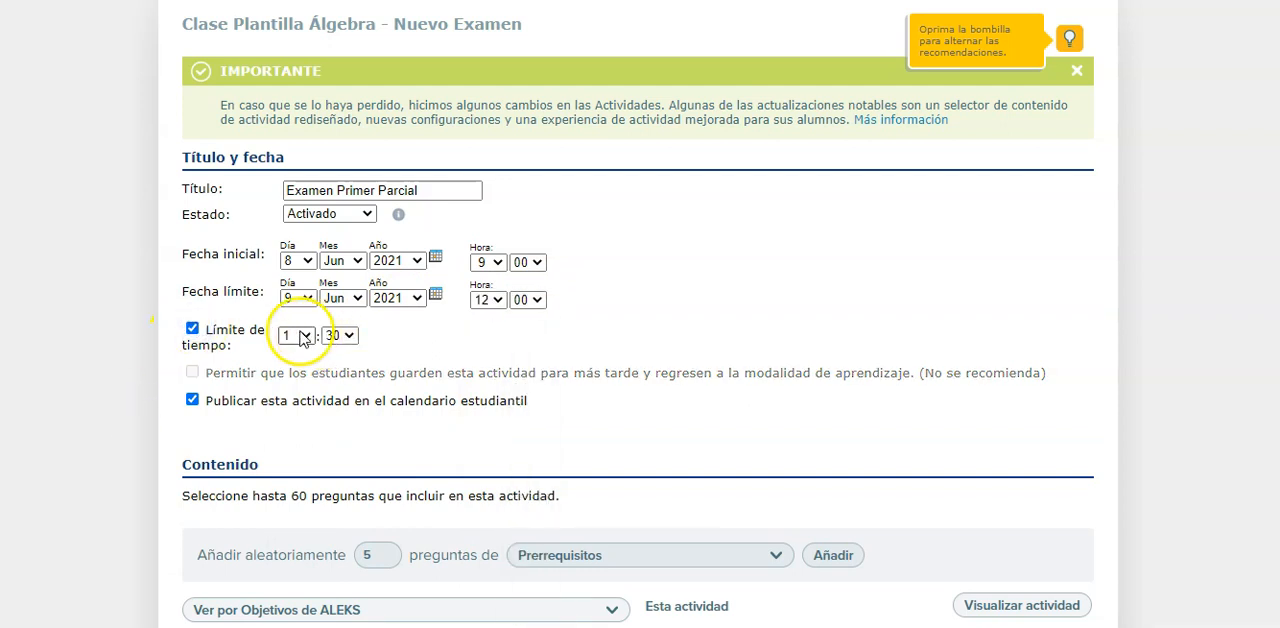
left_click(290, 350)
Add 5 random questions from Prerrequisitos to the exam content and save the new activity
scroll(132, 418, "down", 1)
scroll(140, 335, "down", 2)
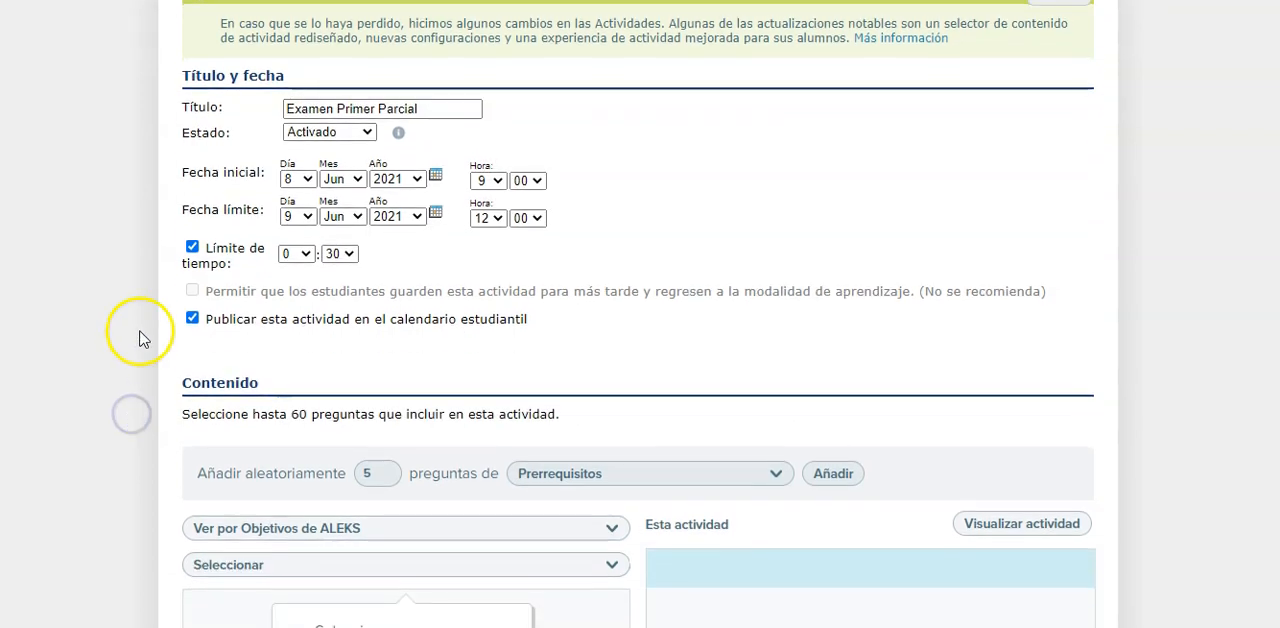
left_click(828, 336)
scroll(566, 371, "down", 4)
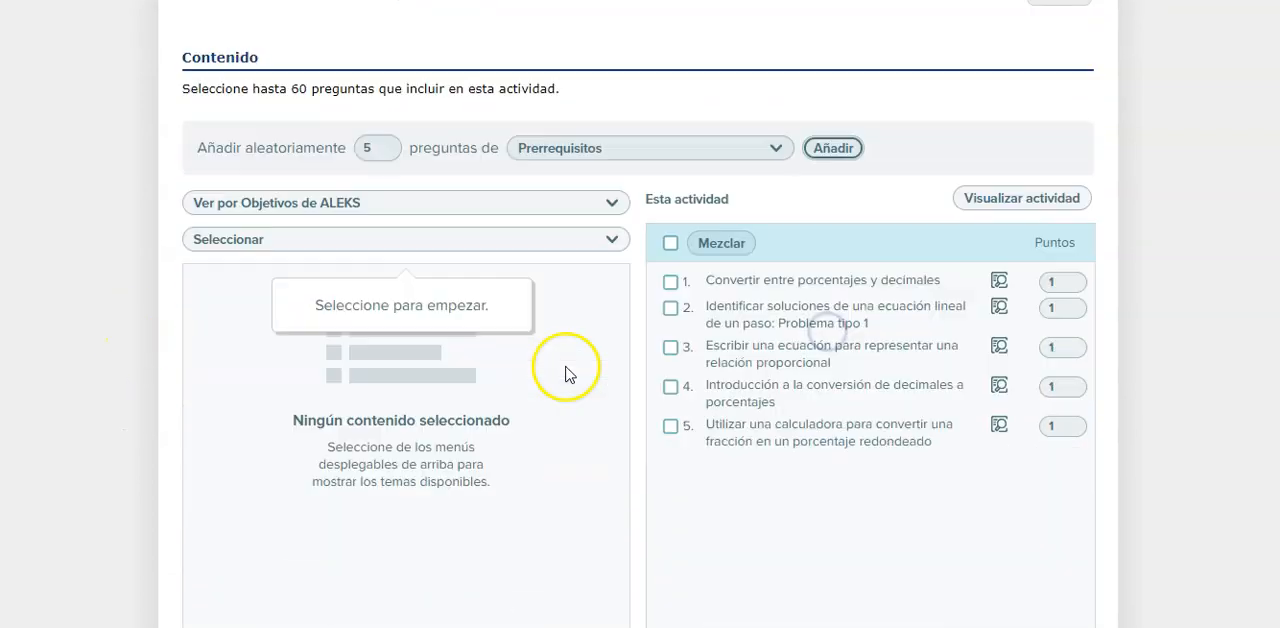
scroll(820, 30, "up", 2)
left_click(724, 192)
left_click(724, 192)
scroll(100, 460, "down", 6)
scroll(100, 462, "down", 4)
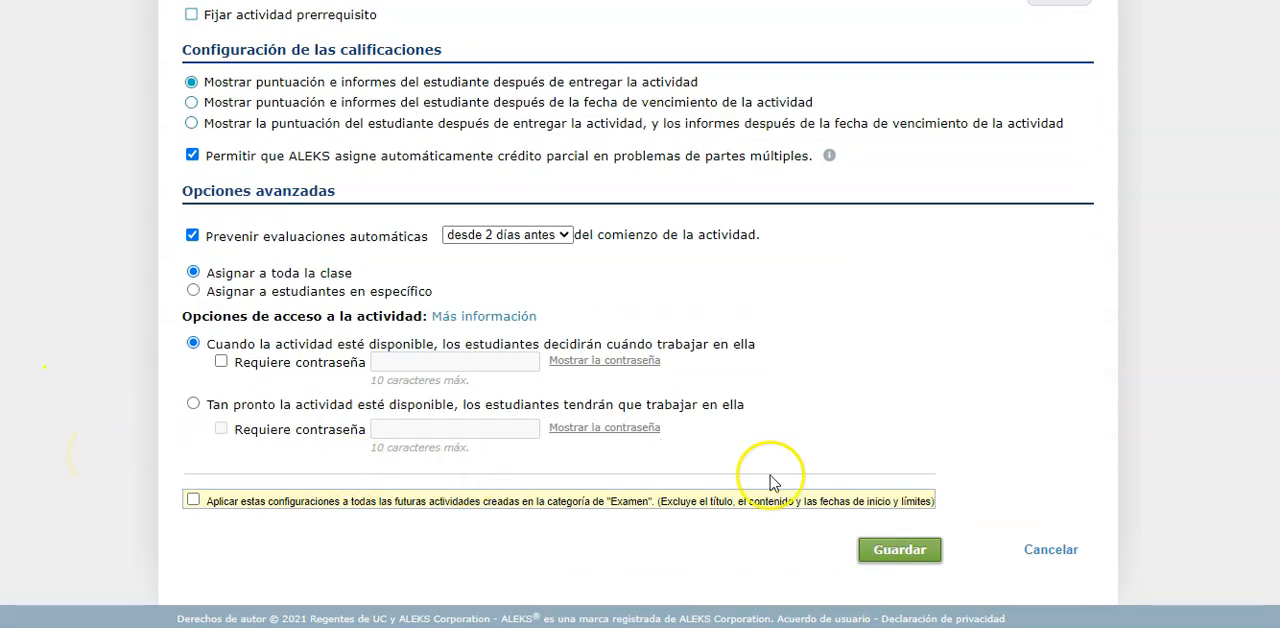
left_click(897, 552)
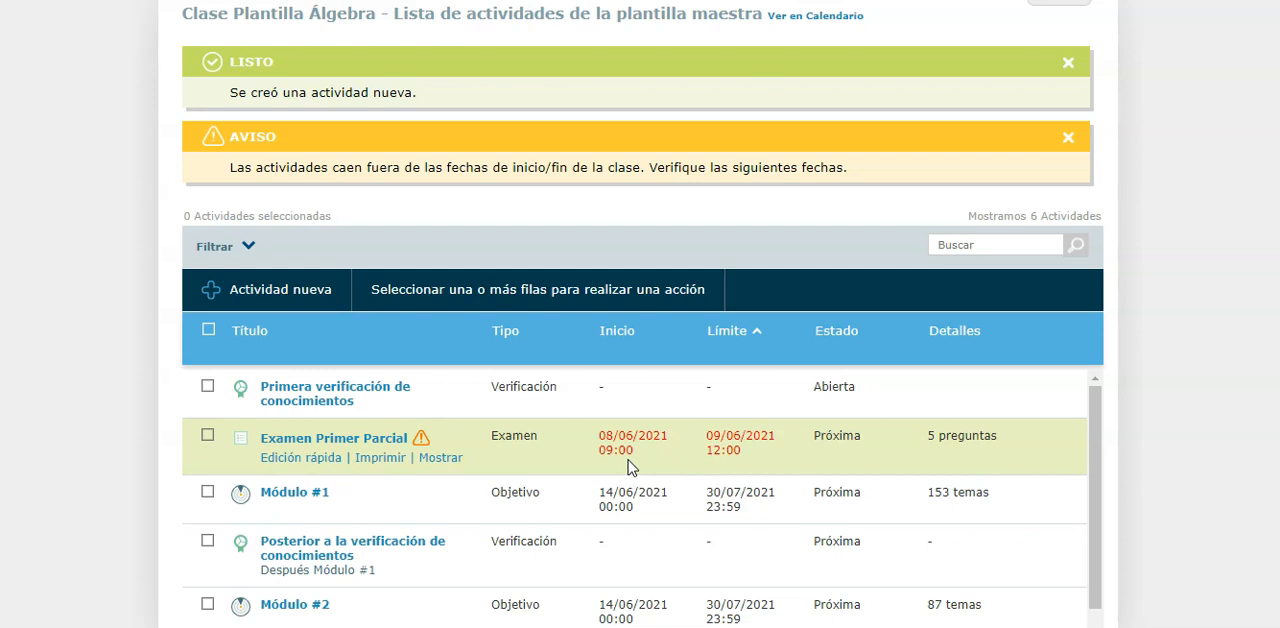
Quick-edit Examen Primer Parcial to start on 01/07/2021 with a deadline of 03/07/2021, and save the changes
left_click(329, 466)
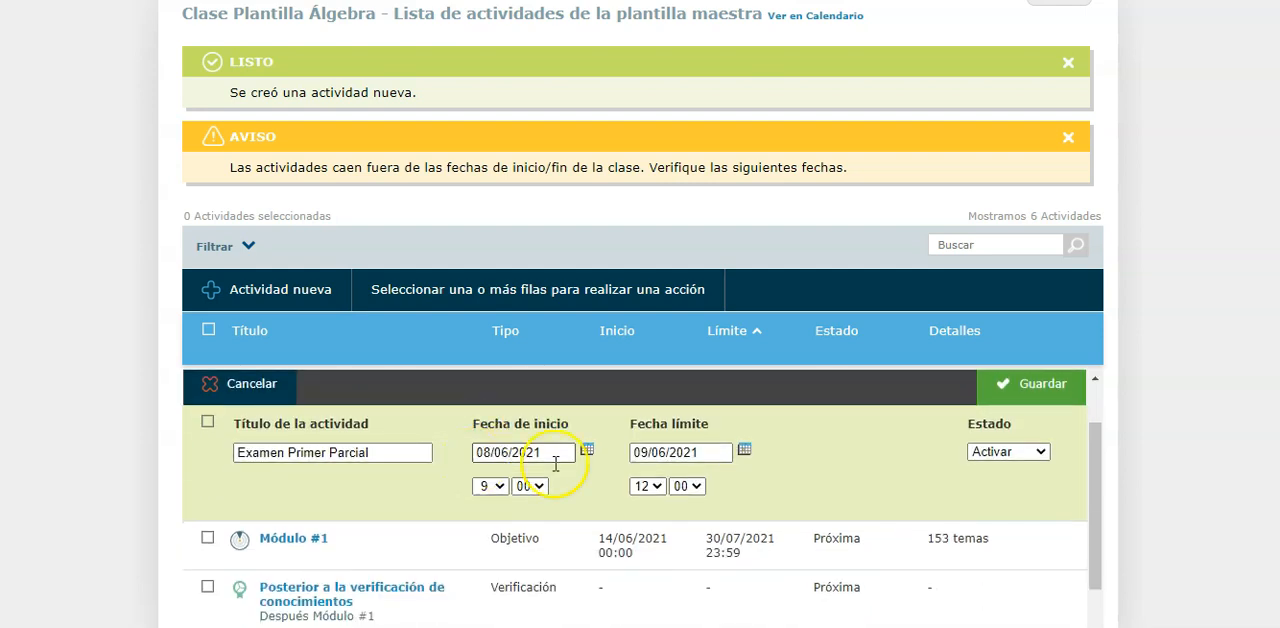
left_click(587, 451)
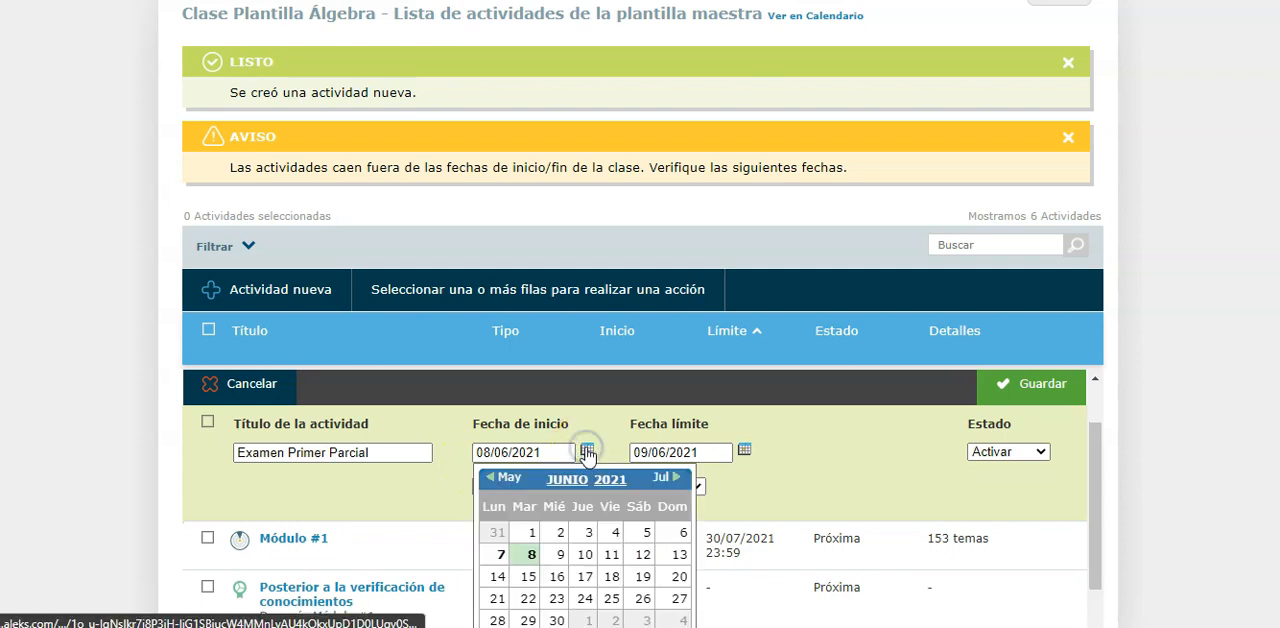
scroll(577, 554, "down", 1)
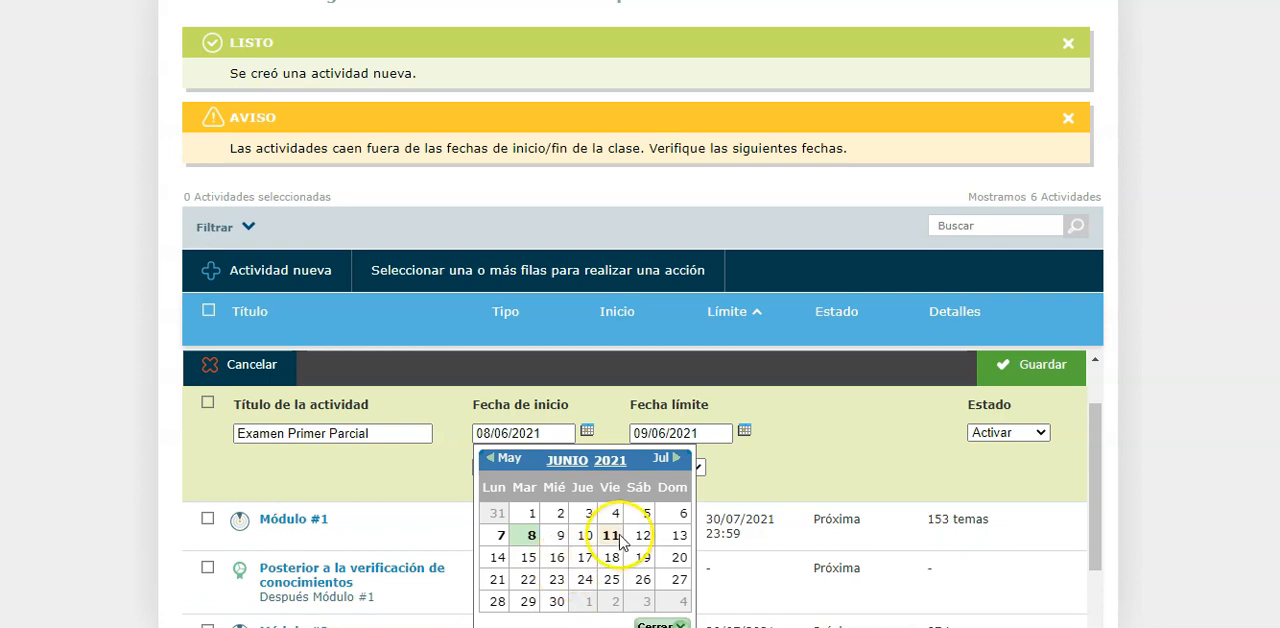
left_click(674, 459)
left_click(588, 513)
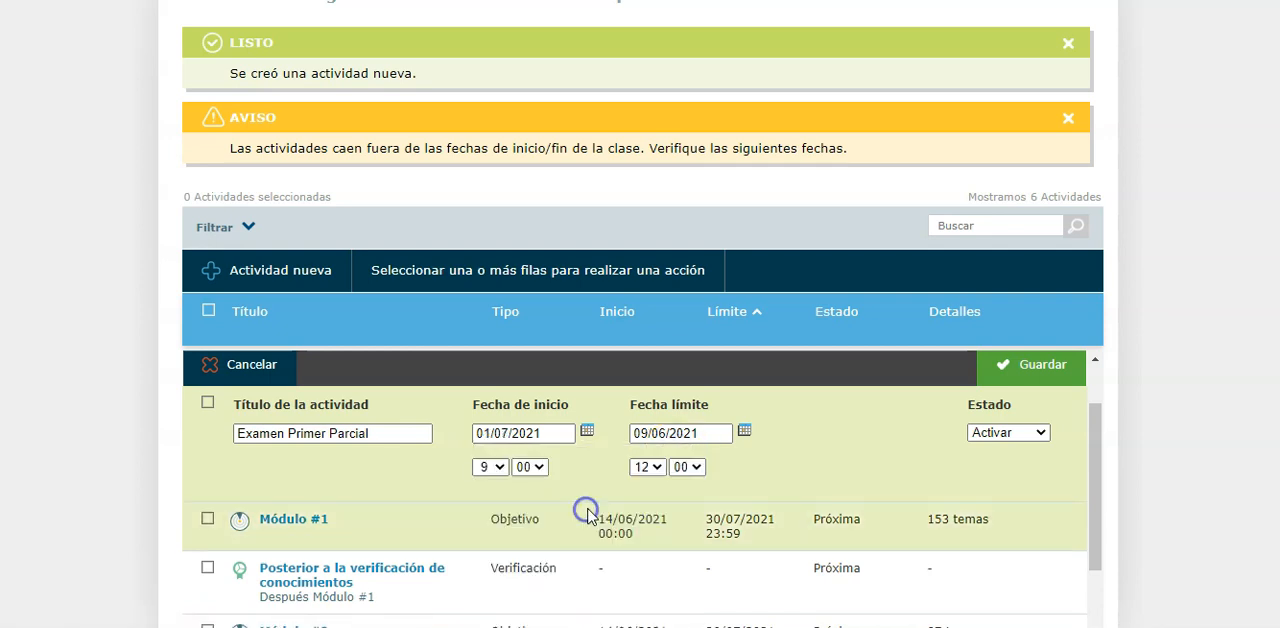
left_click(744, 431)
left_click(826, 458)
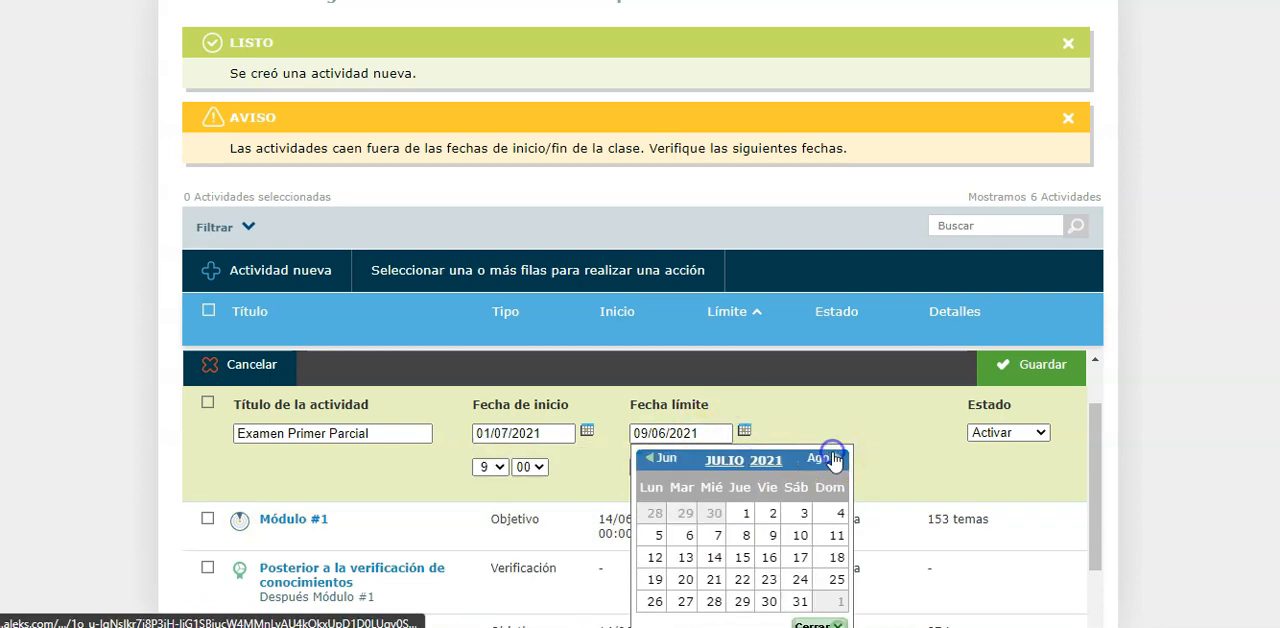
left_click(803, 513)
left_click(1030, 367)
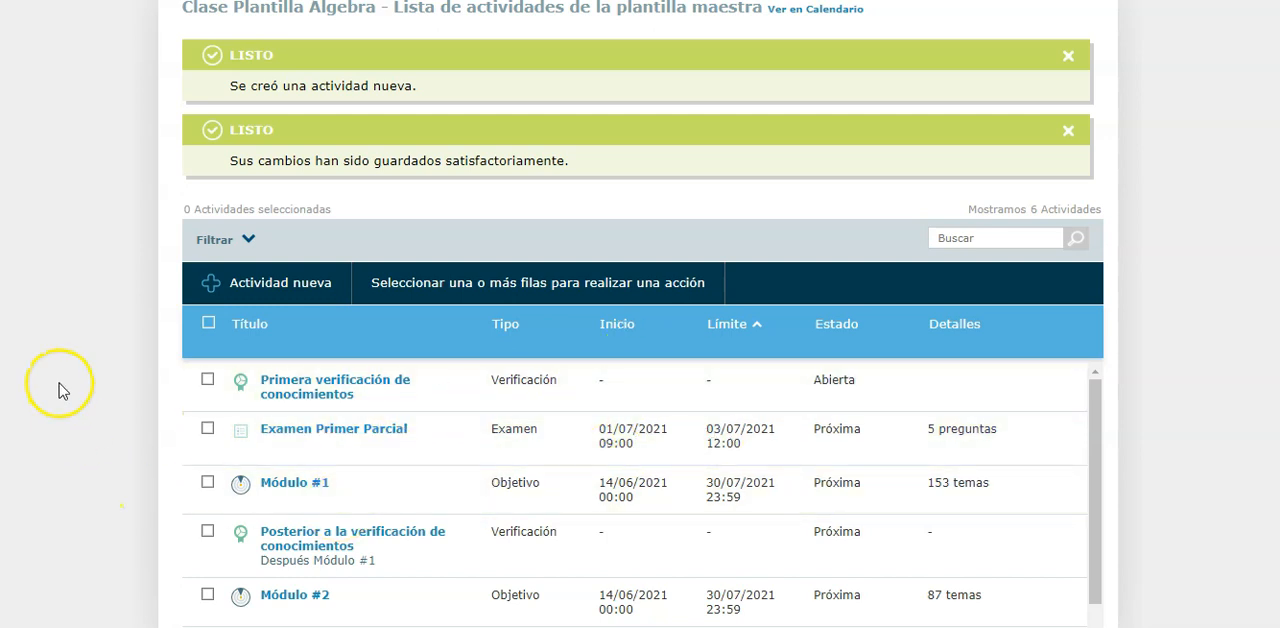
Look up the Grupo A instructor and open their linked class Clase Plantilla Álgebra - Verano 2021 Grupo A
scroll(59, 390, "up", 3)
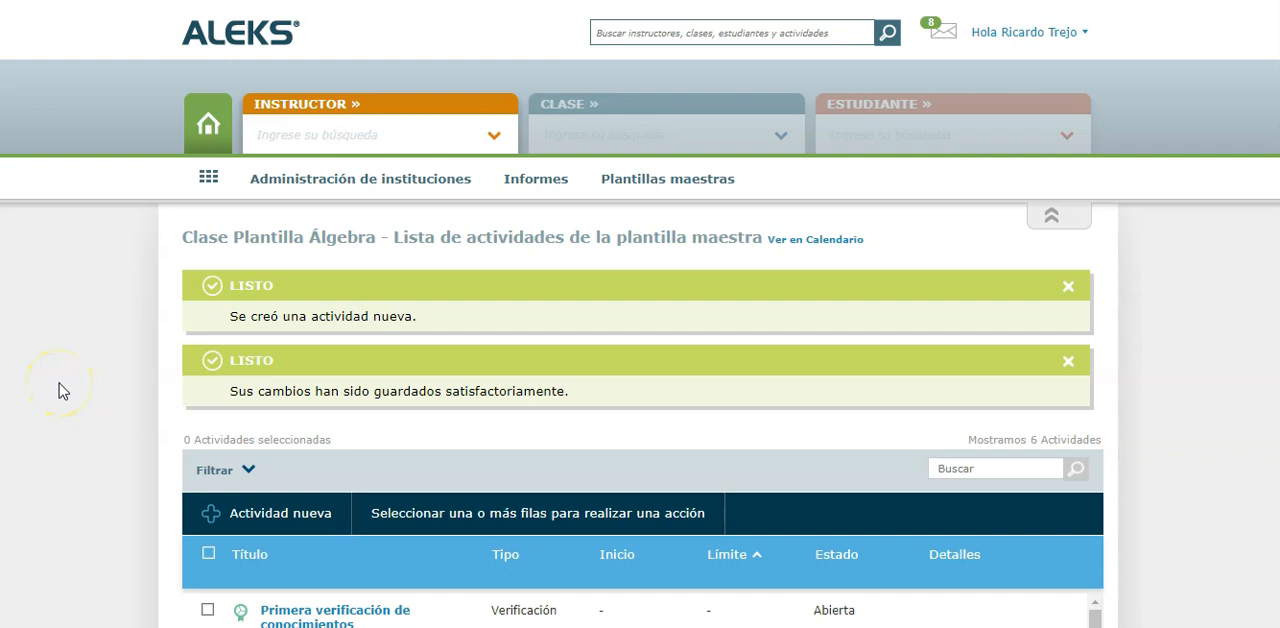
left_click(494, 137)
type("more")
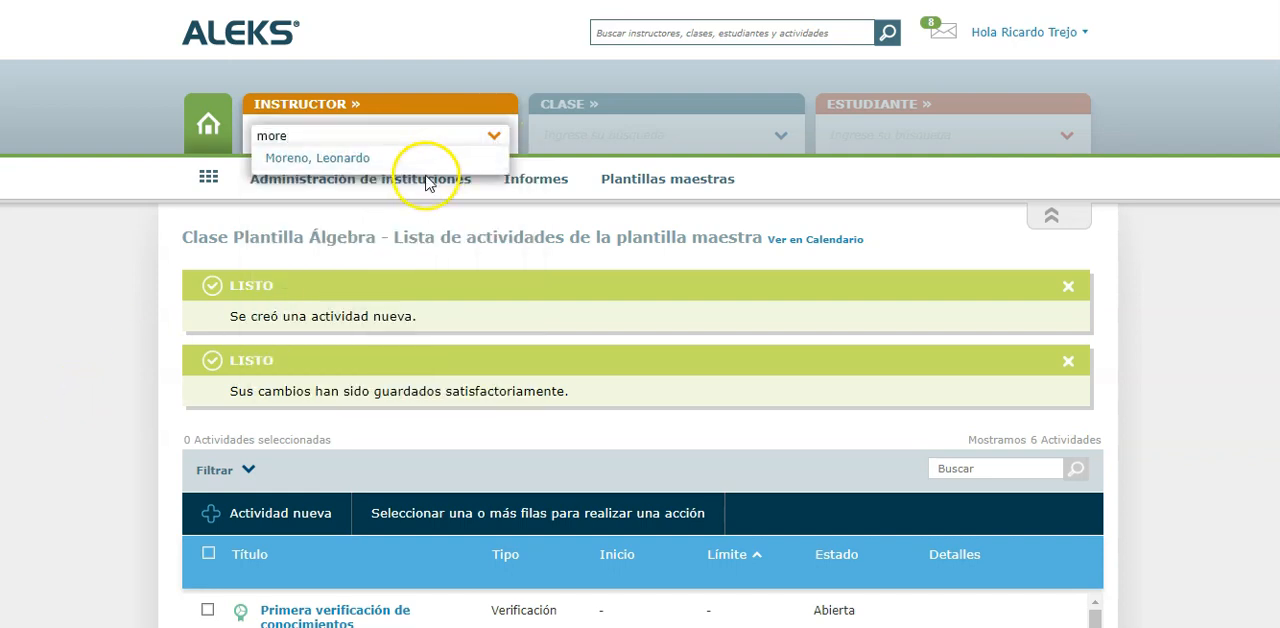
left_click(371, 157)
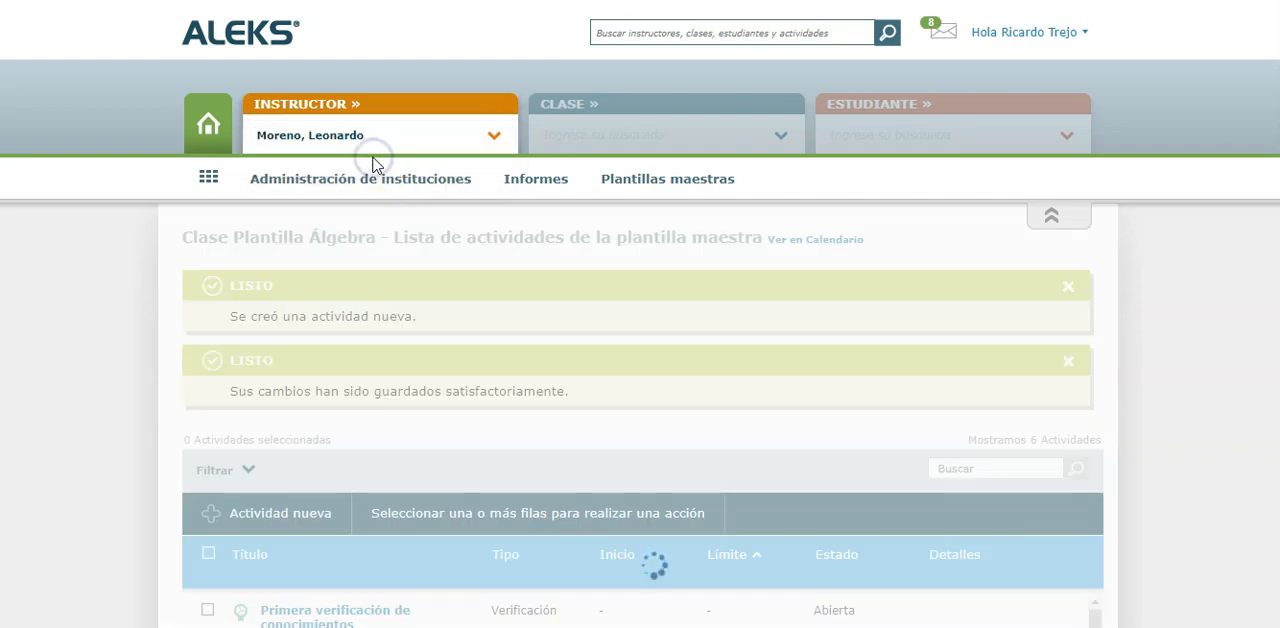
left_click(457, 156)
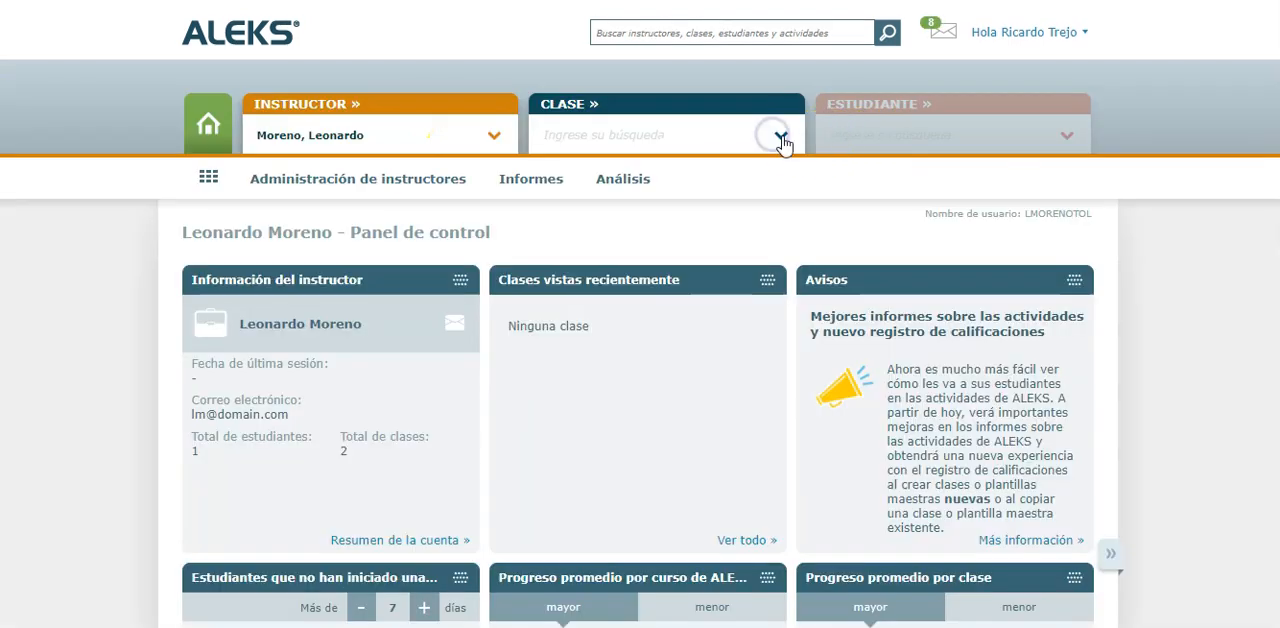
left_click(781, 136)
left_click(736, 191)
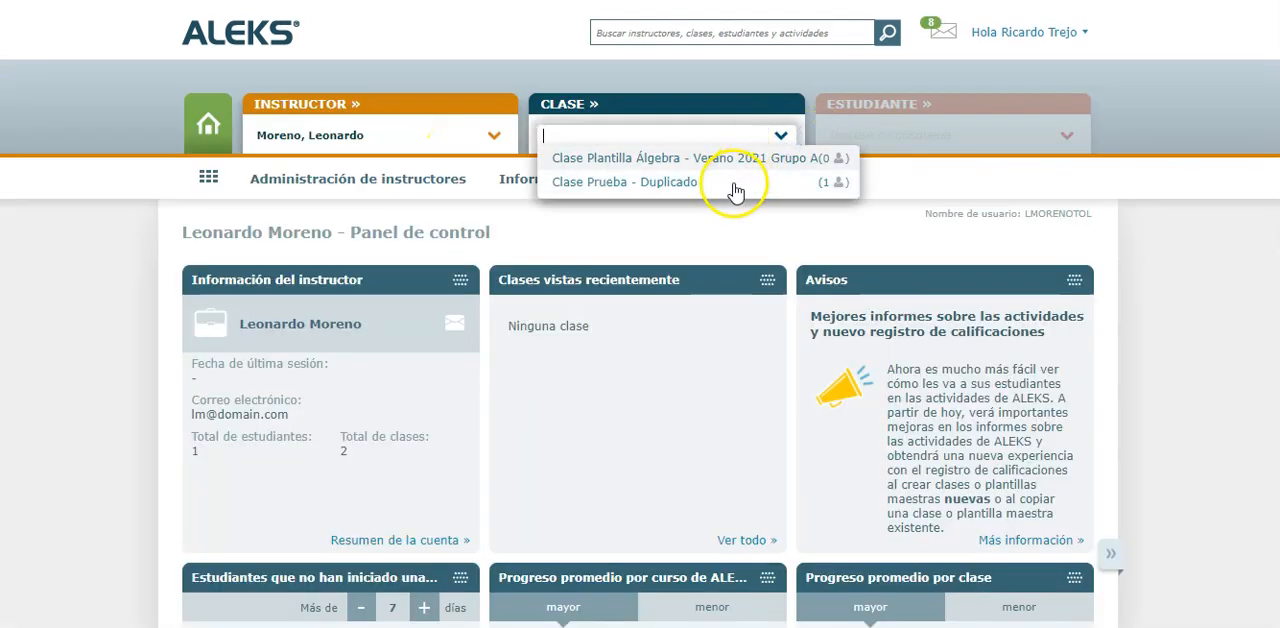
left_click(729, 160)
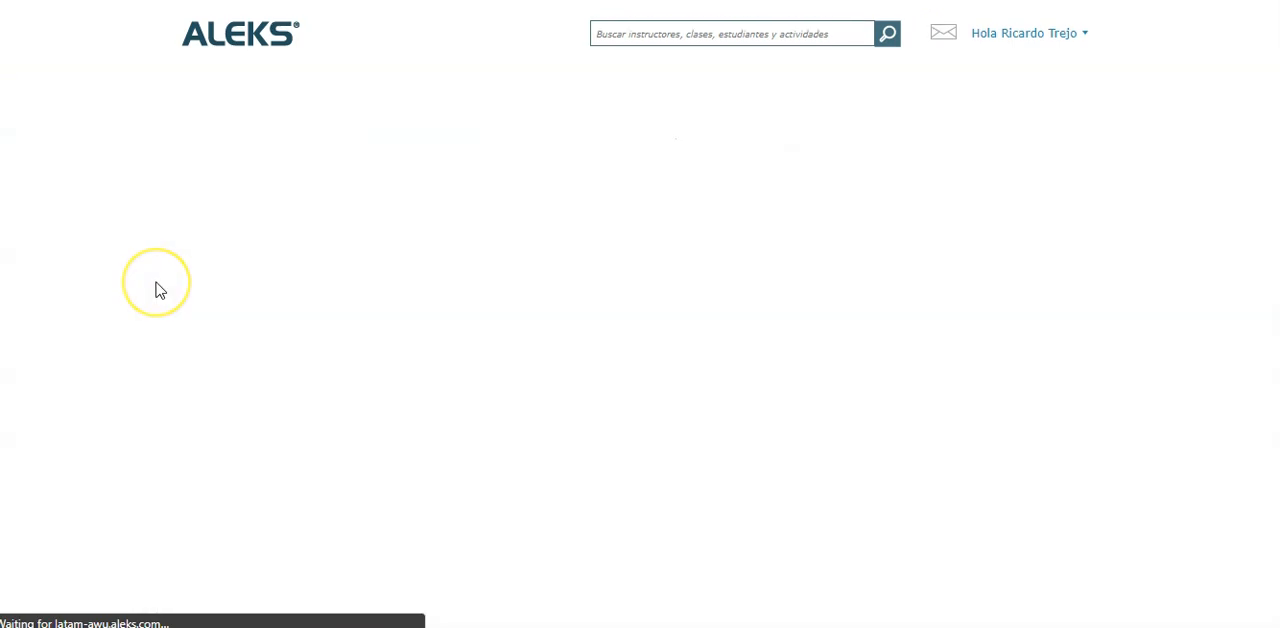
Open the Grupo A class's activities list and check whether Examen Primer Parcial was carried over from the template
mouse_move(780, 178)
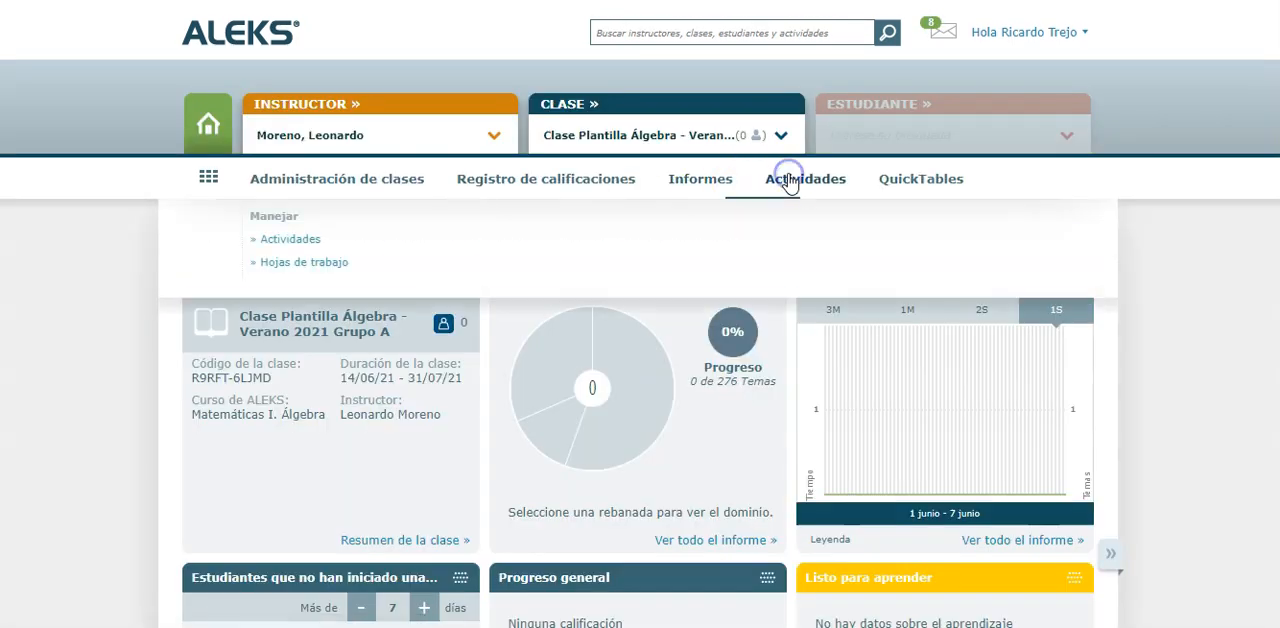
left_click(316, 248)
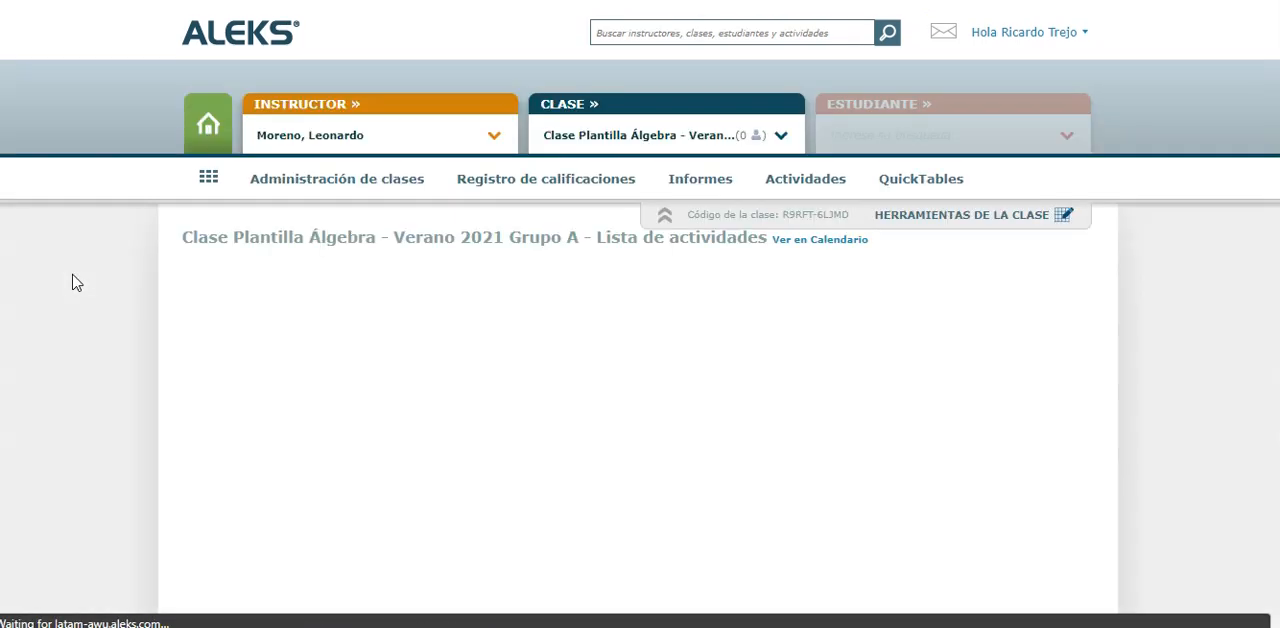
scroll(72, 283, "down", 1)
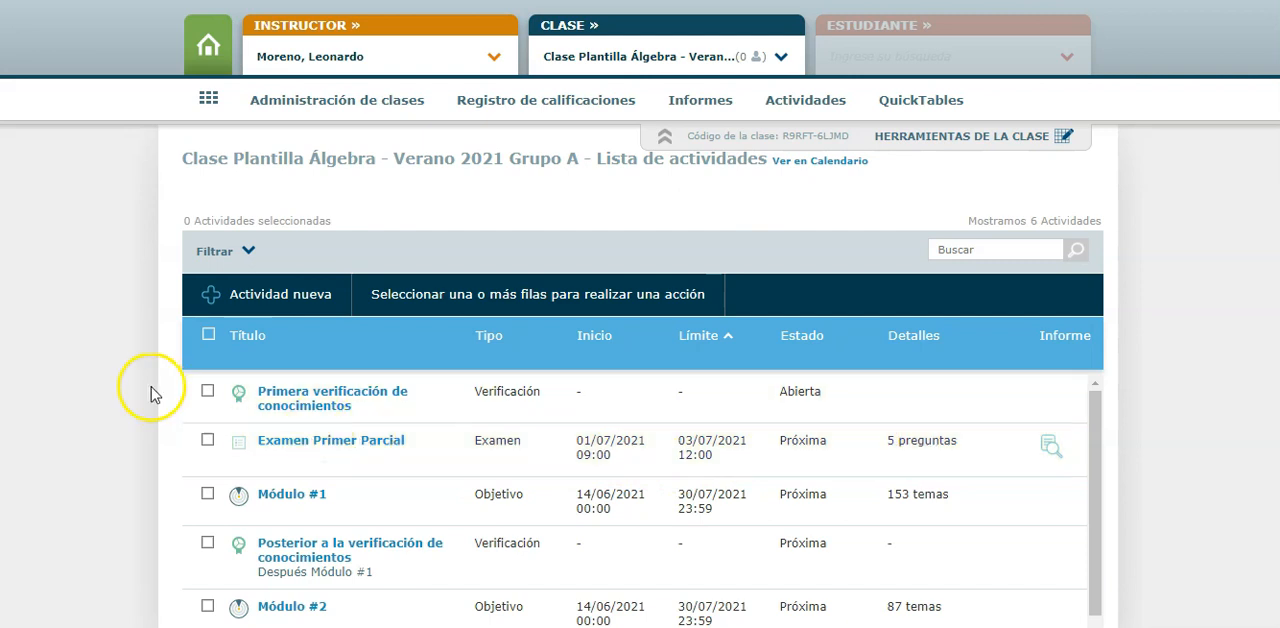
Look up the Grupo B instructor and open their linked class Clase Plantilla Álgebra - Verano 2021 Grupo B
scroll(175, 370, "up", 2)
left_click(494, 140)
type("ata")
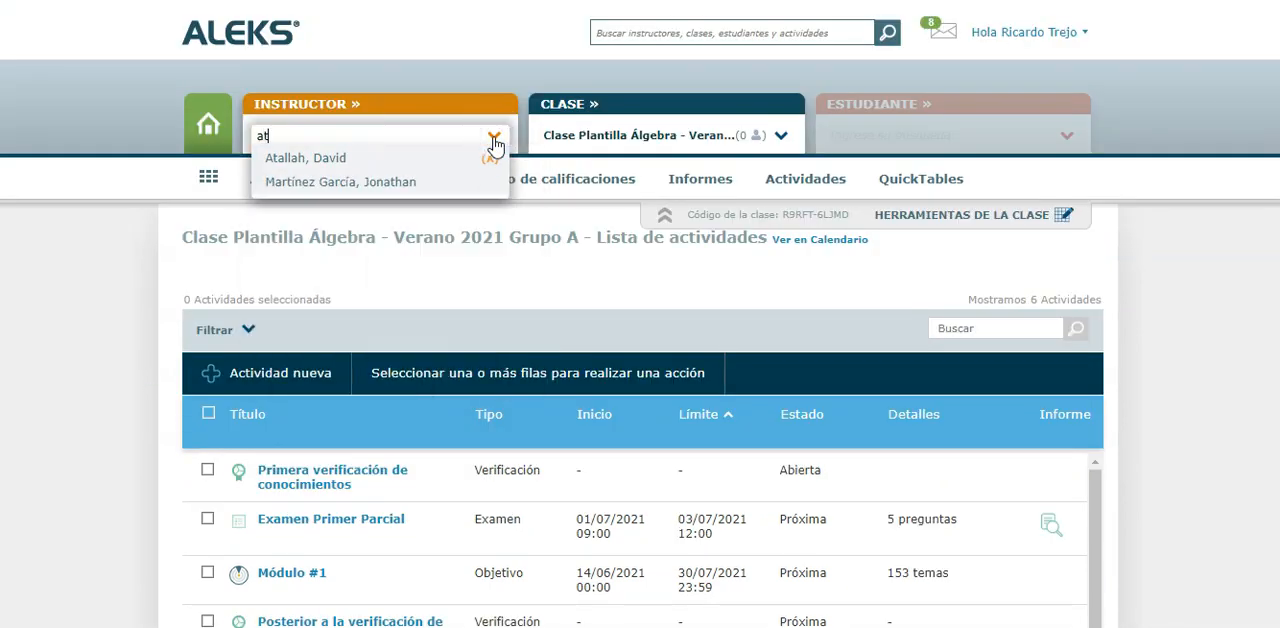
left_click(456, 160)
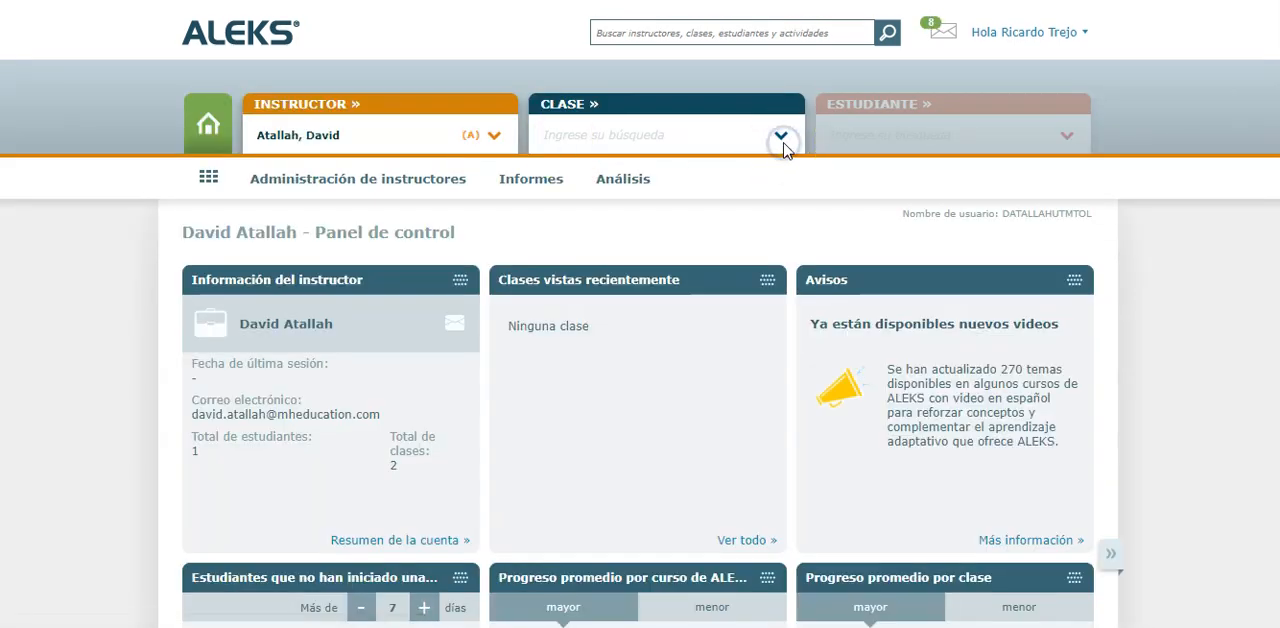
left_click(782, 138)
left_click(706, 184)
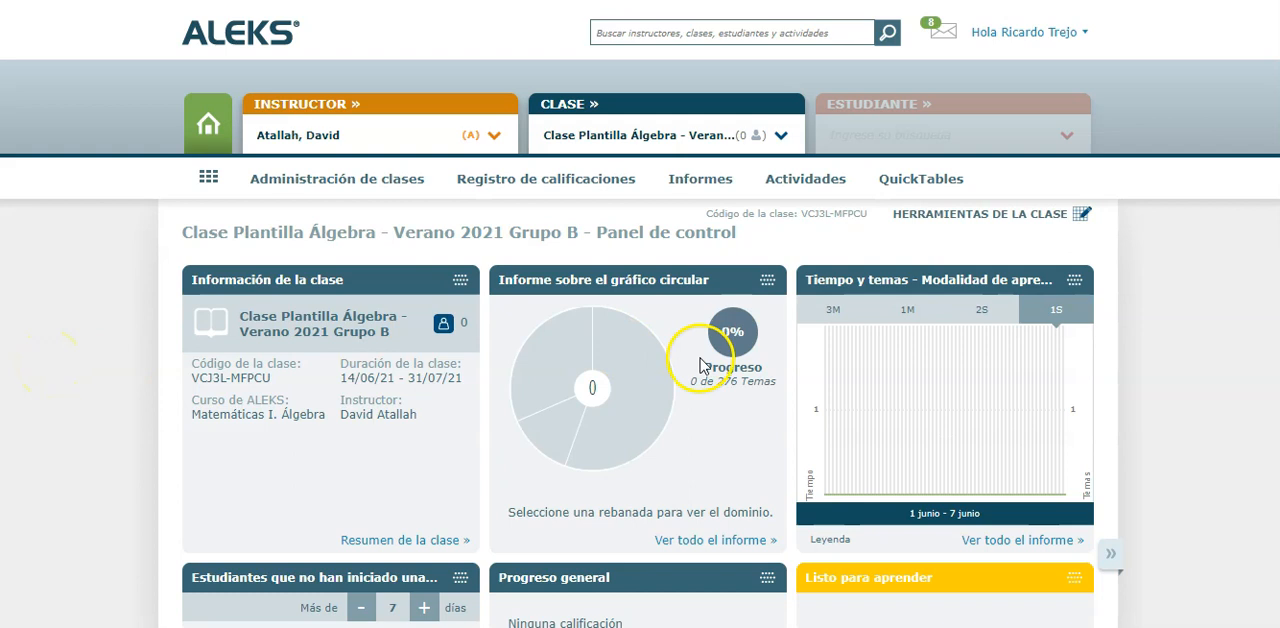
Open the Grupo B class's activities list and check whether Examen Primer Parcial was carried over from the template
left_click(814, 185)
left_click(298, 240)
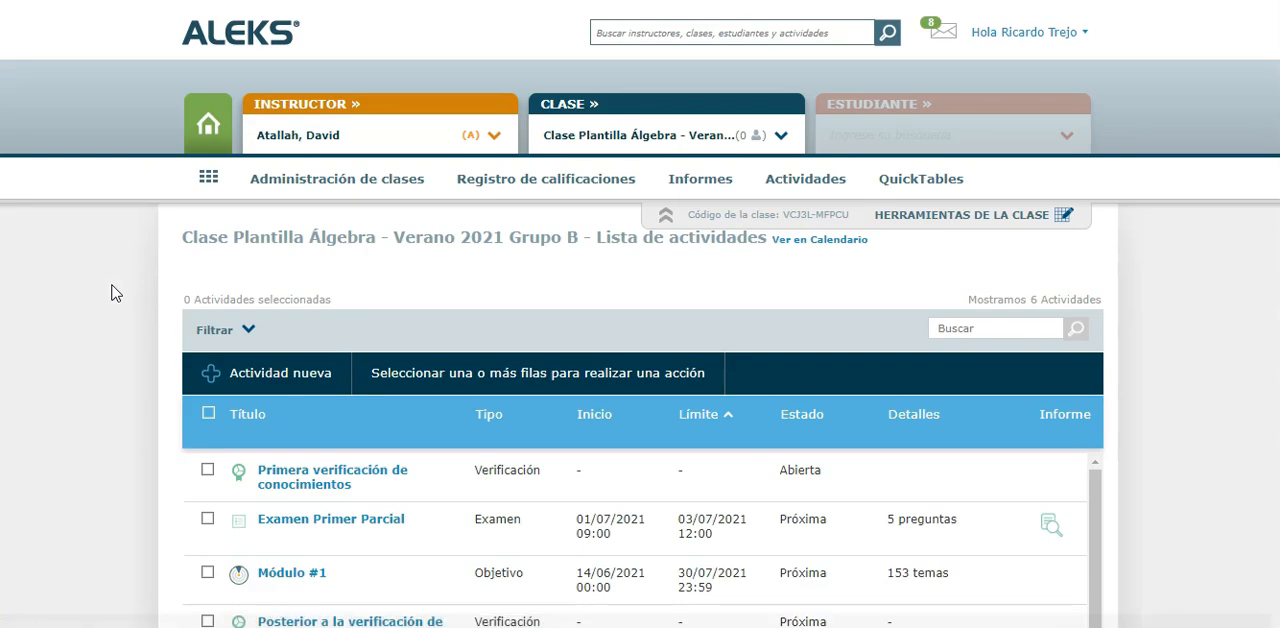
scroll(116, 293, "down", 1)
scroll(125, 385, "up", 1)
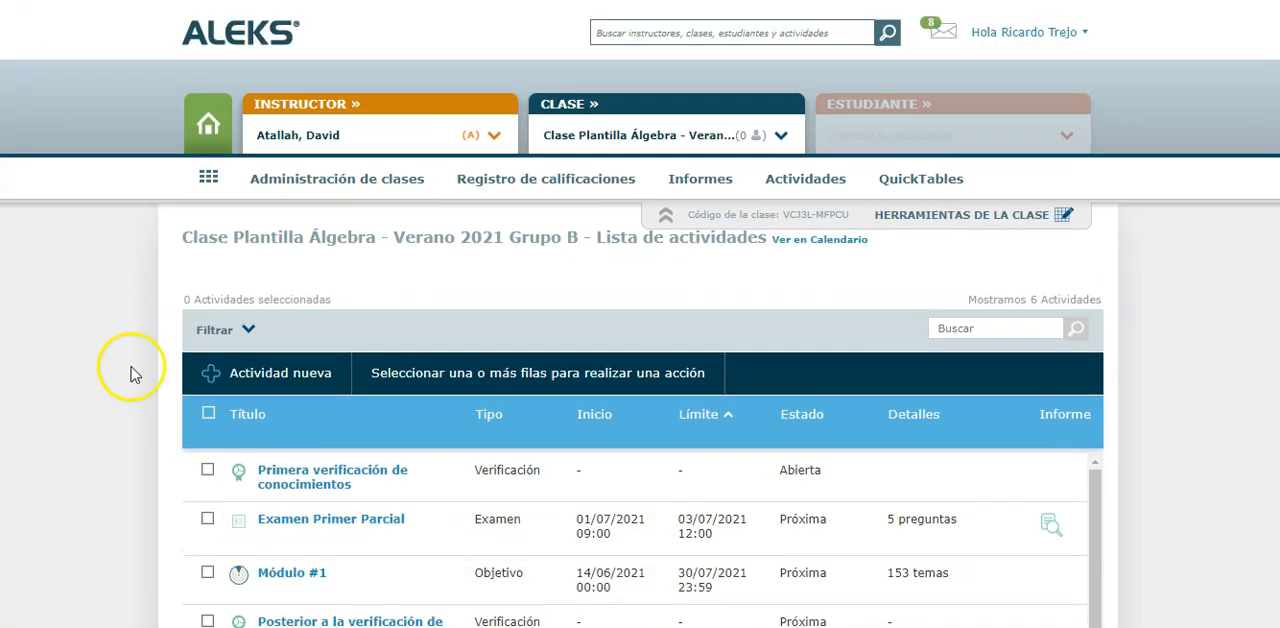
Look up the Grupo C instructor and open their linked class Clase Plantilla Álgebra - Verano 2021 Grupo C
left_click(496, 138)
type("pro")
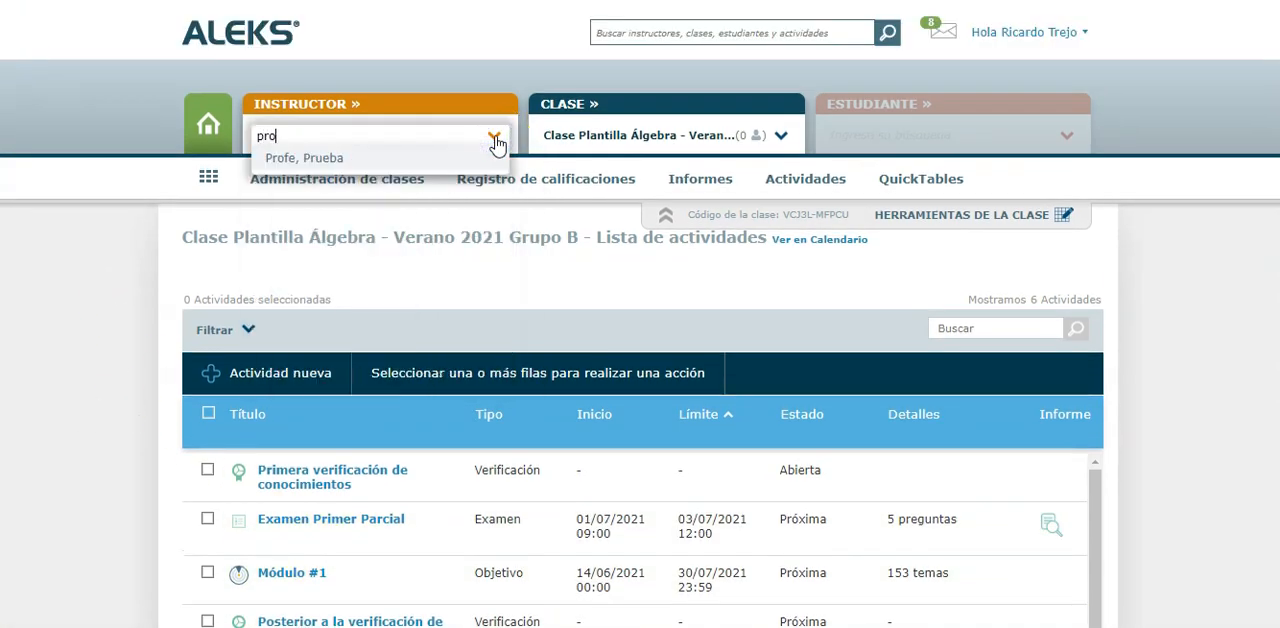
left_click(330, 157)
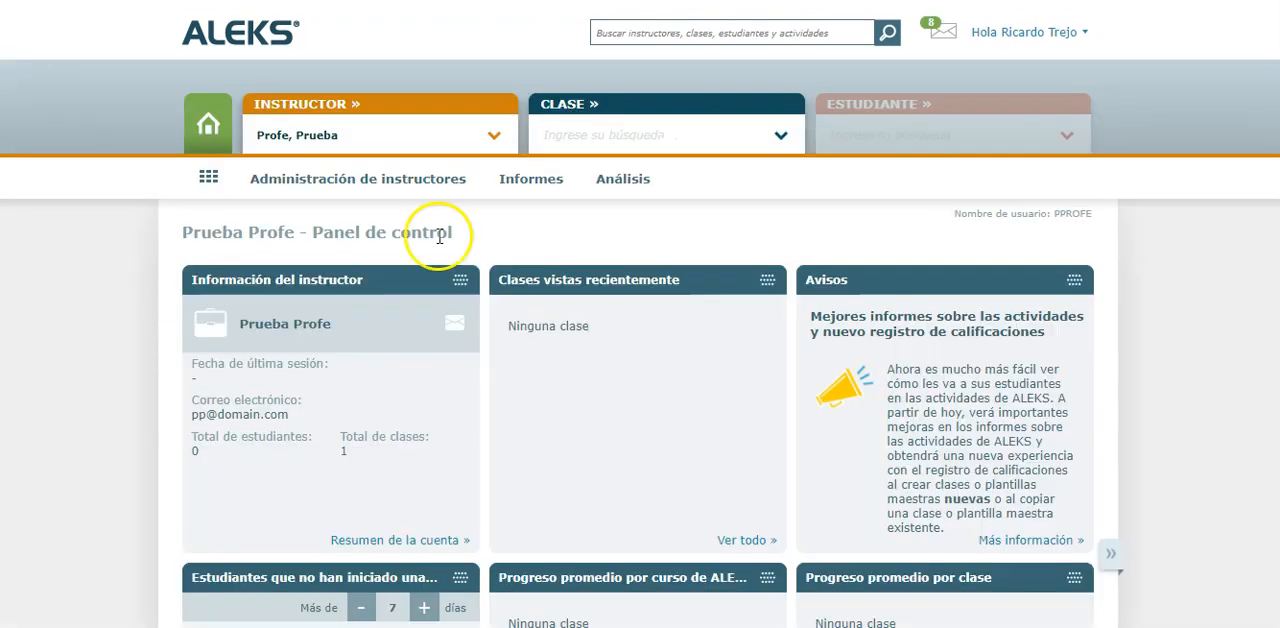
left_click(779, 136)
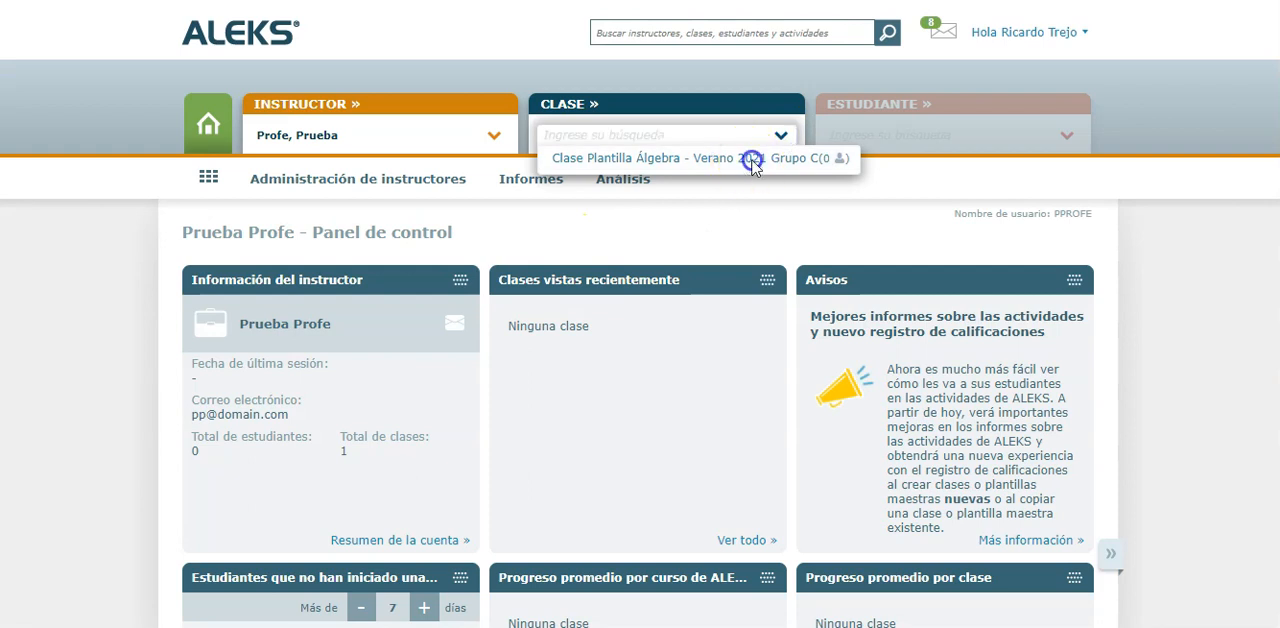
left_click(751, 158)
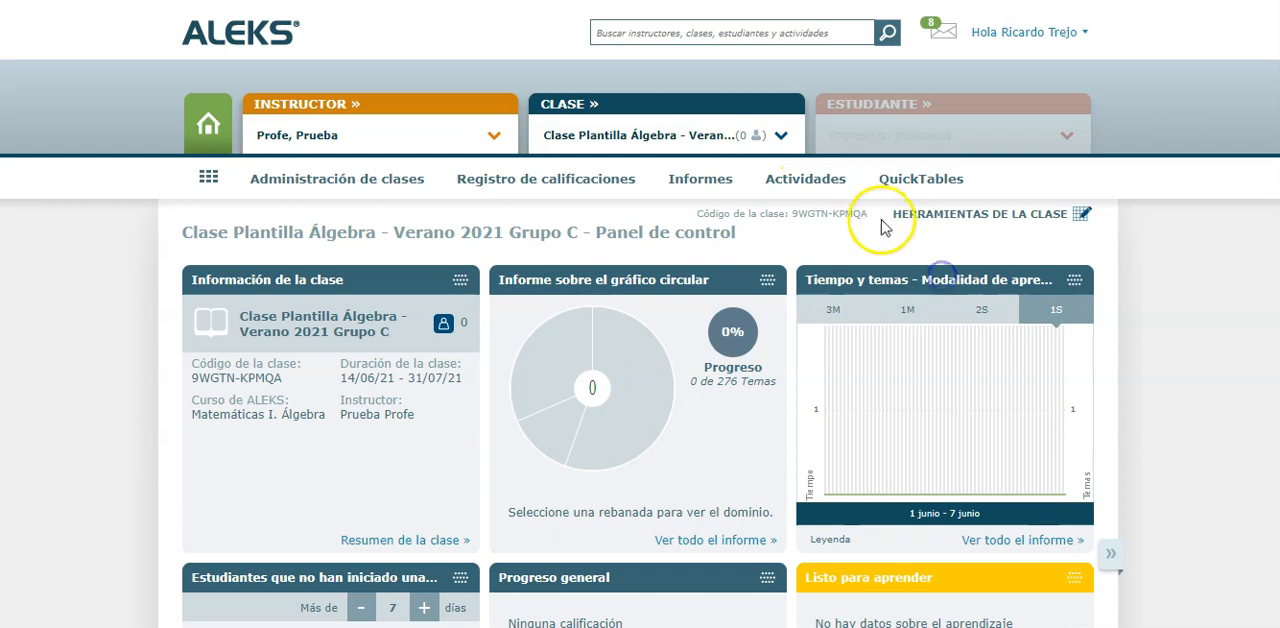
Open the Grupo C class's activities list and check whether it includes Examen Primer Parcial with the template's dates
mouse_move(808, 183)
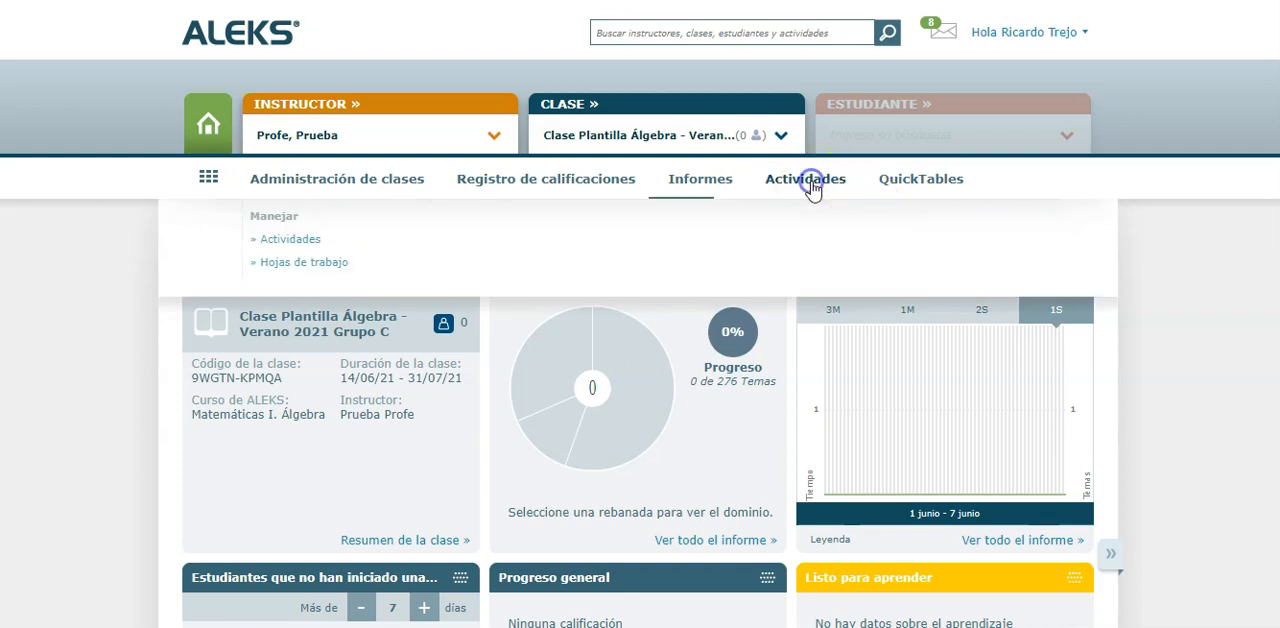
left_click(288, 243)
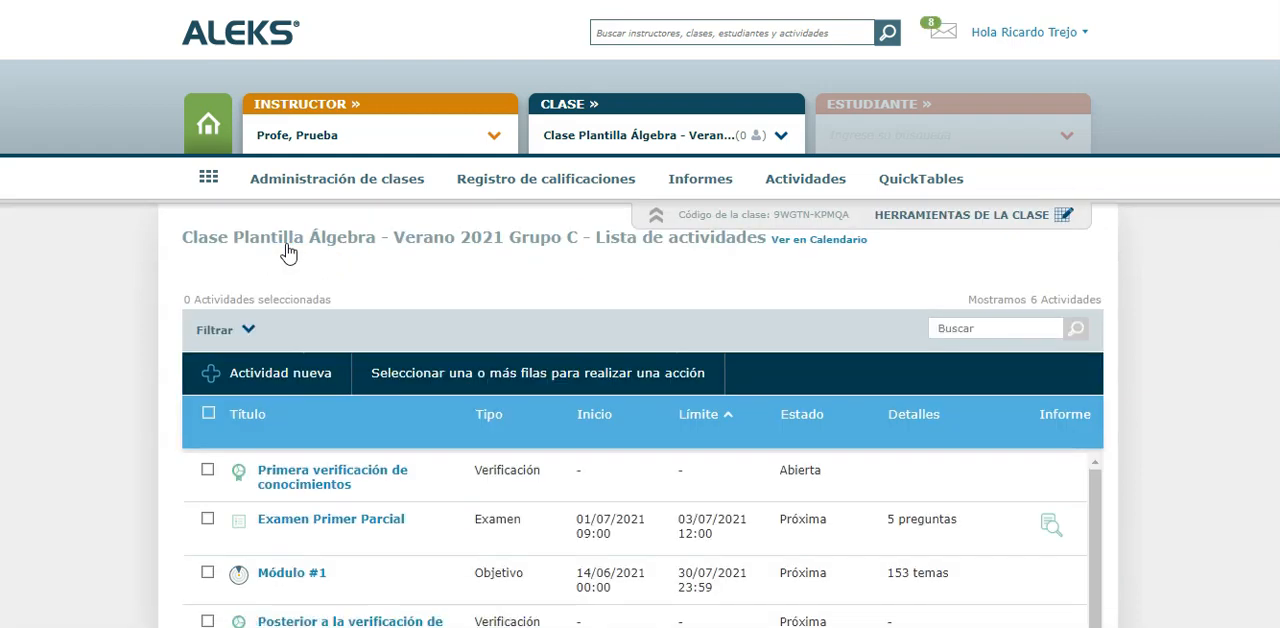
scroll(155, 373, "down", 1)
scroll(155, 373, "down", 1)
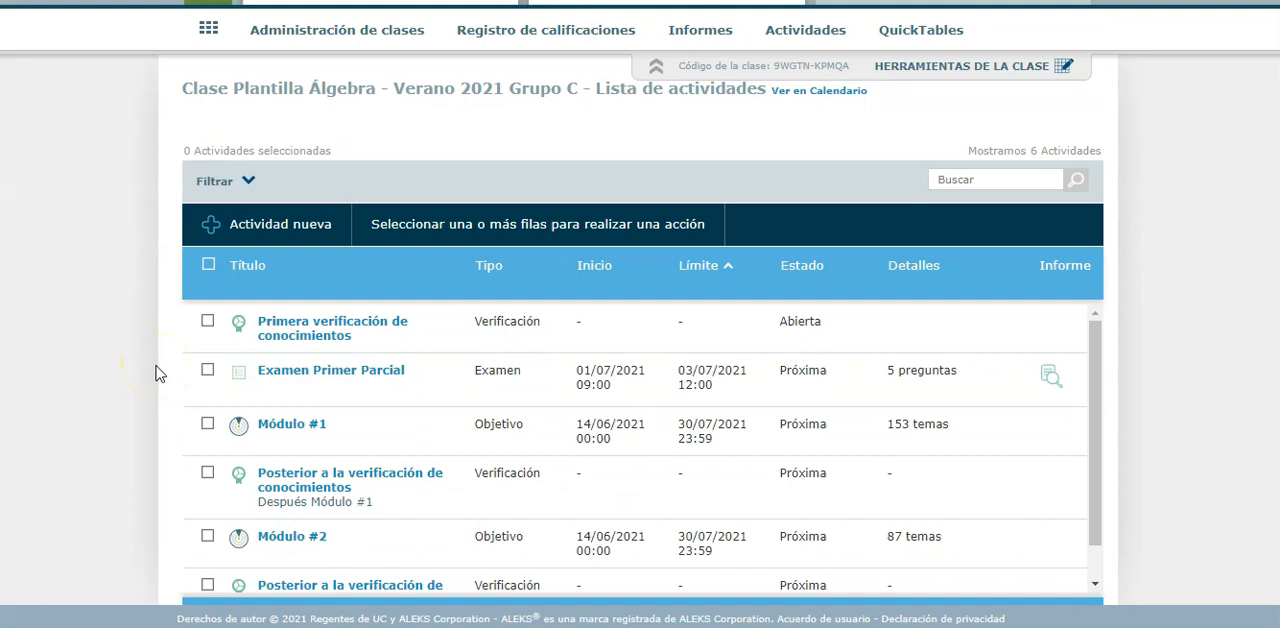
scroll(86, 363, "up", 1)
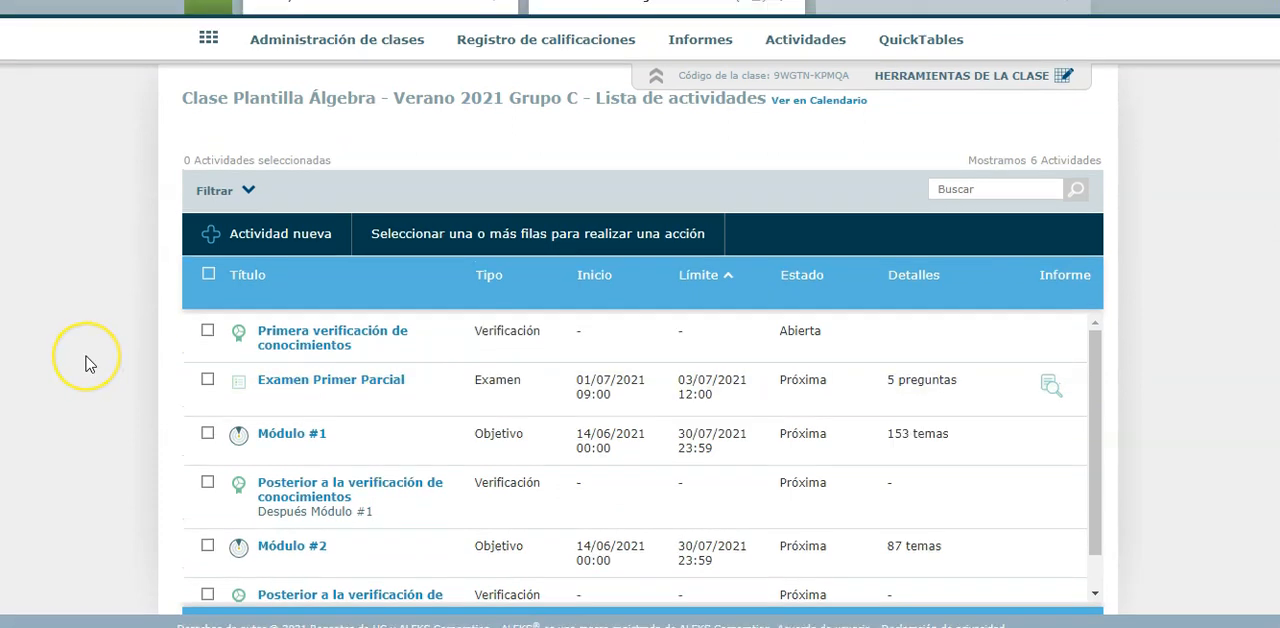
scroll(86, 363, "up", 2)
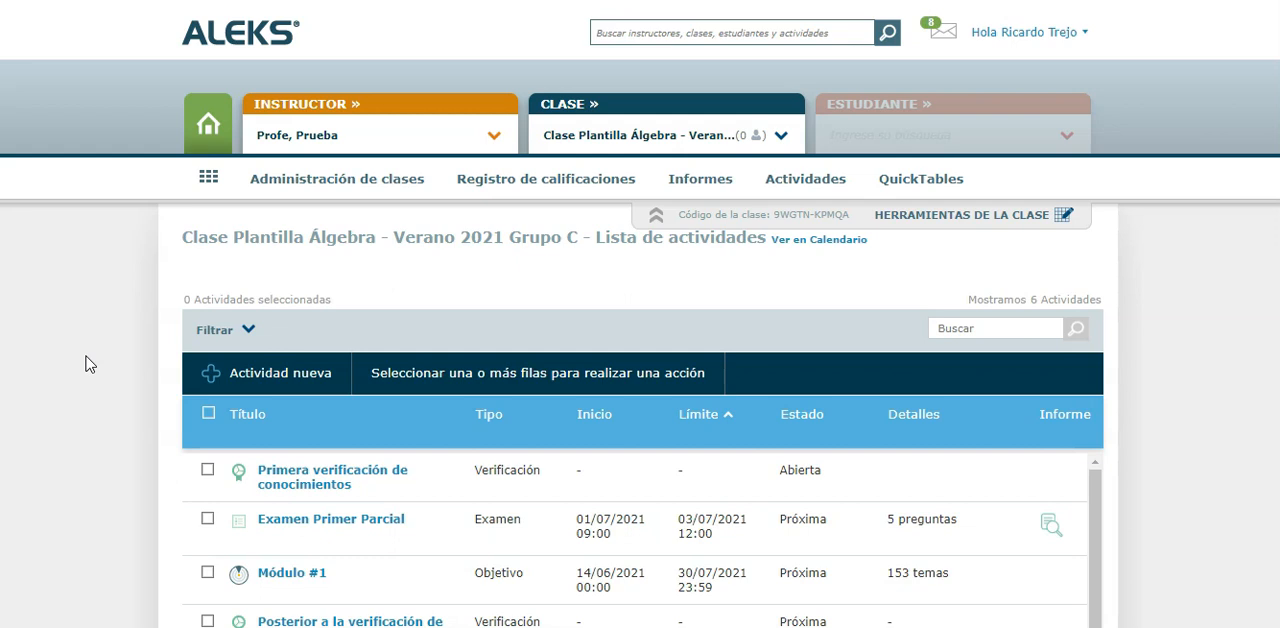
Consult July 2021 in the system calendar to review the exam dates, and close the calendar
scroll(85, 363, "down", 1)
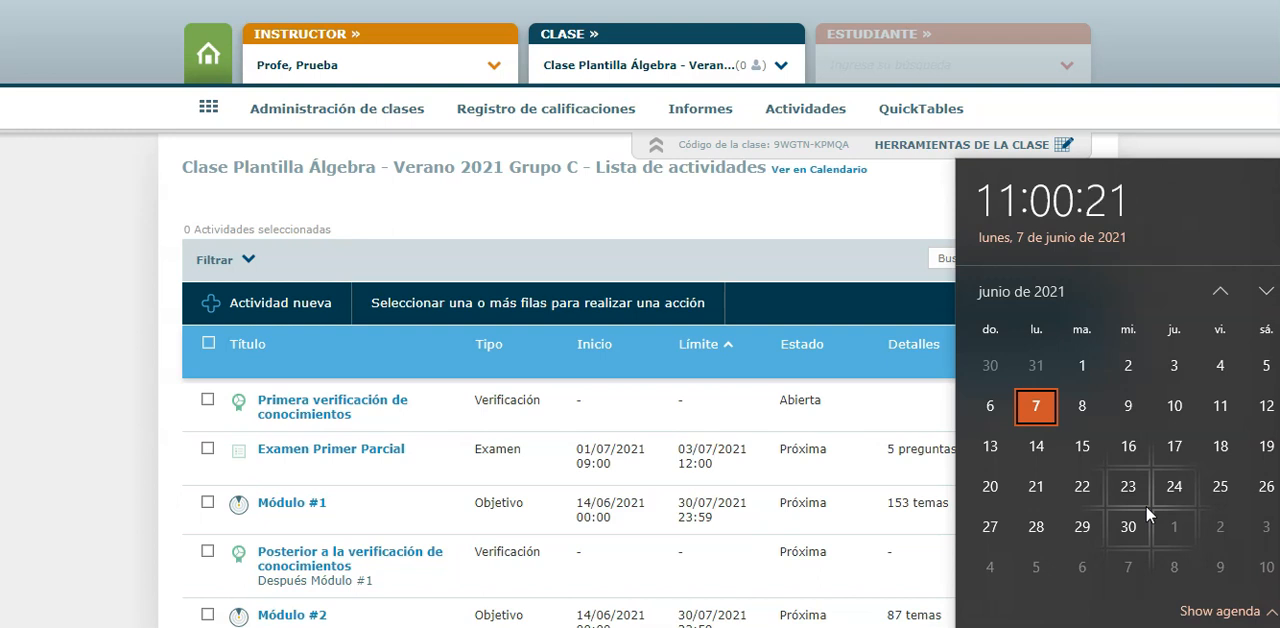
left_click(1266, 291)
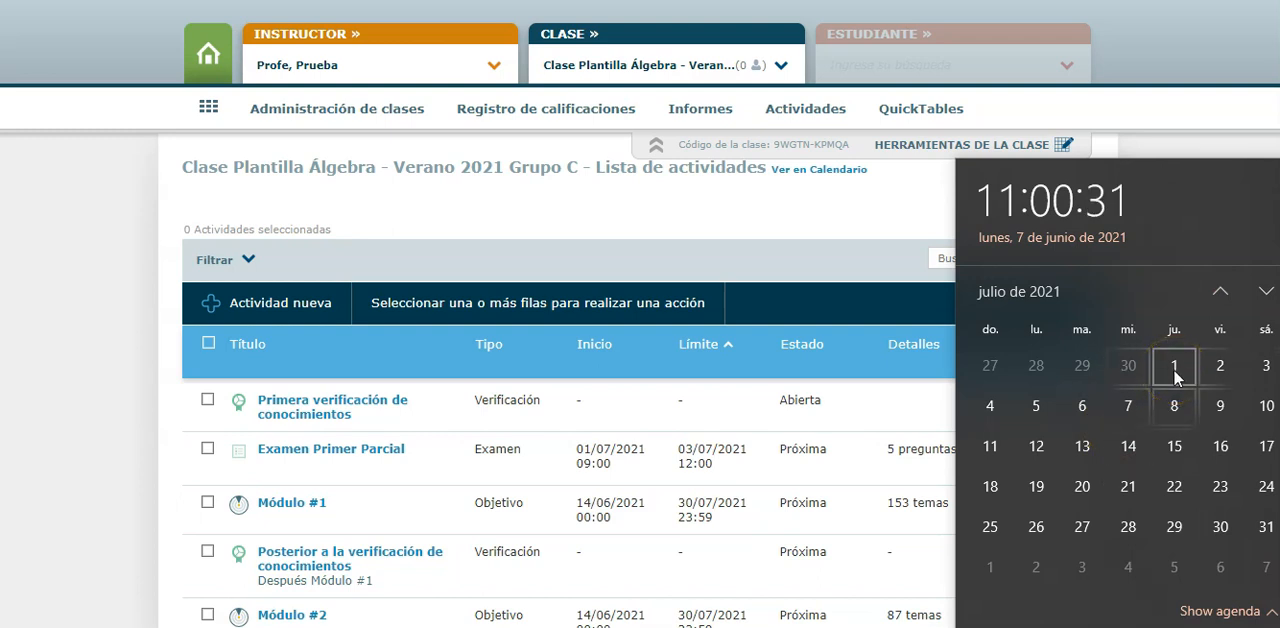
left_click(1123, 398)
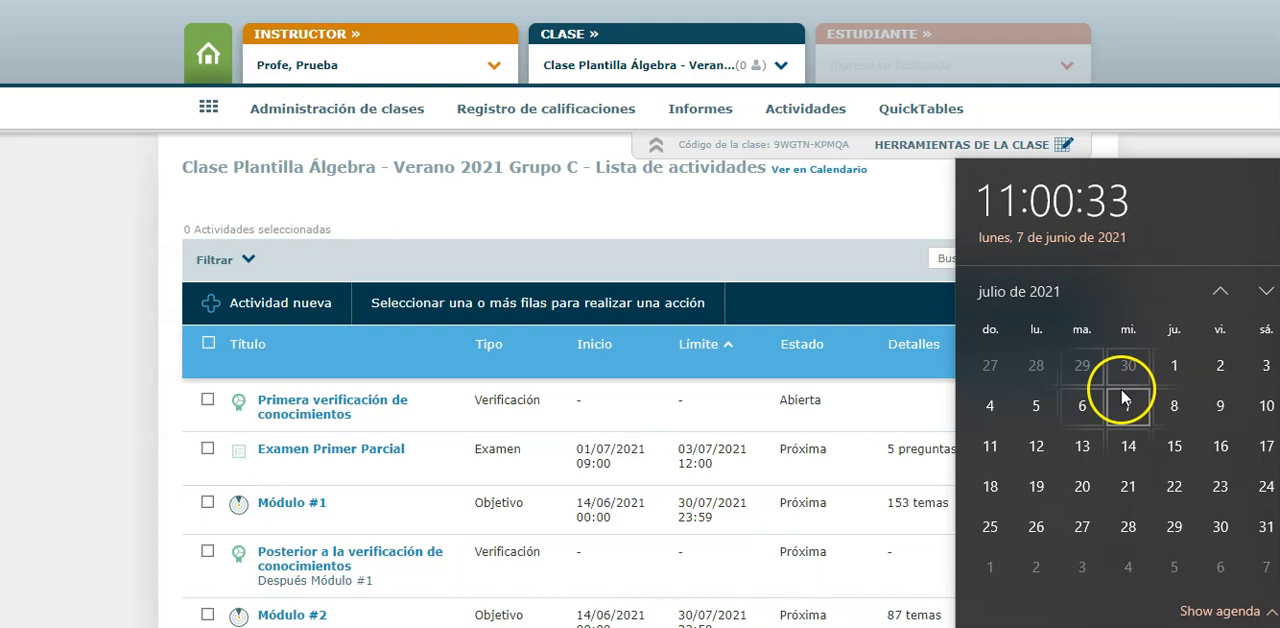
left_click(15, 361)
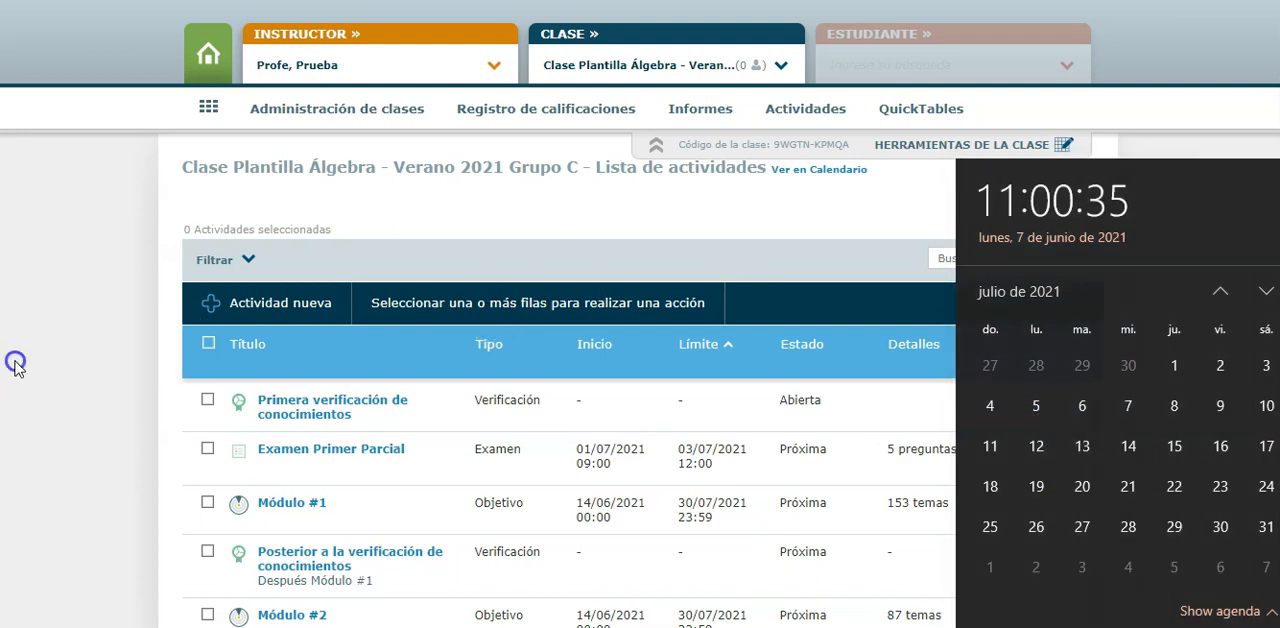
Return to the institution's home page and open the Clase Plantilla Álgebra master template from the list of templates
left_click(207, 58)
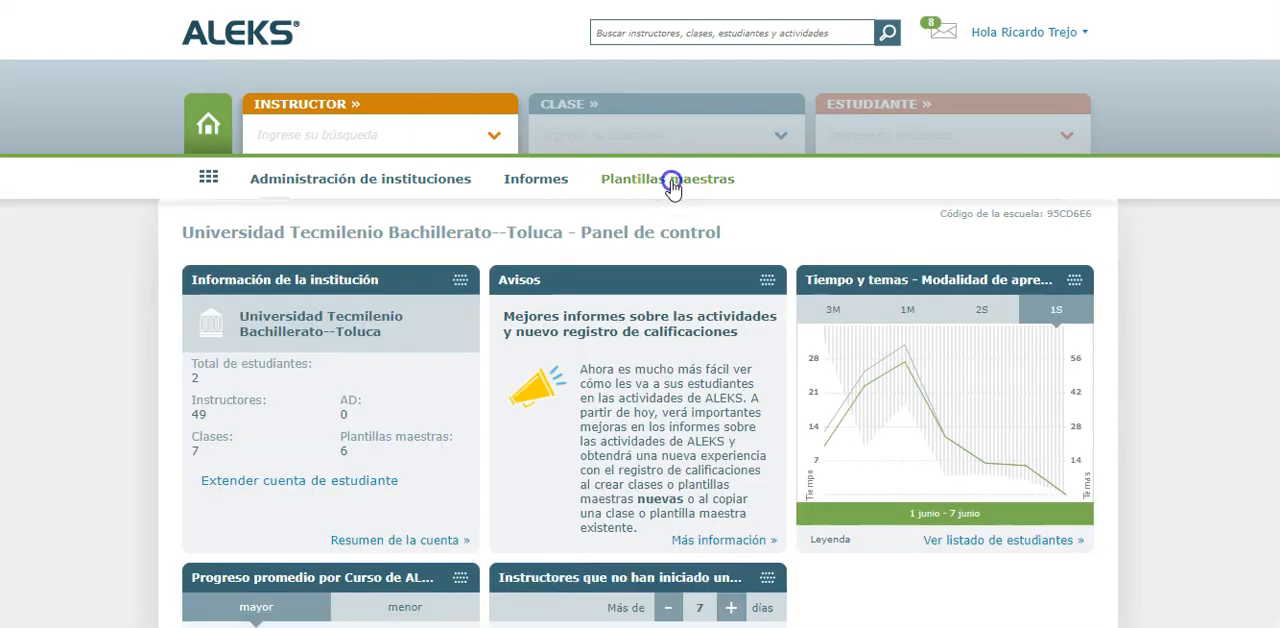
left_click(665, 181)
left_click(280, 245)
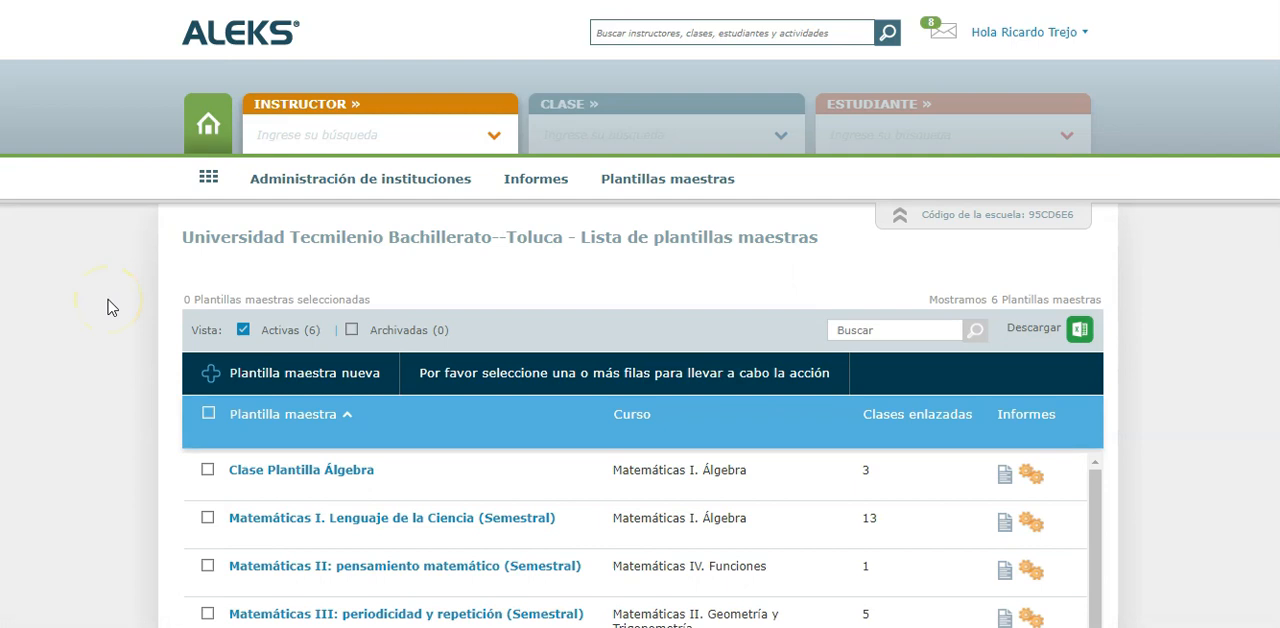
left_click(262, 474)
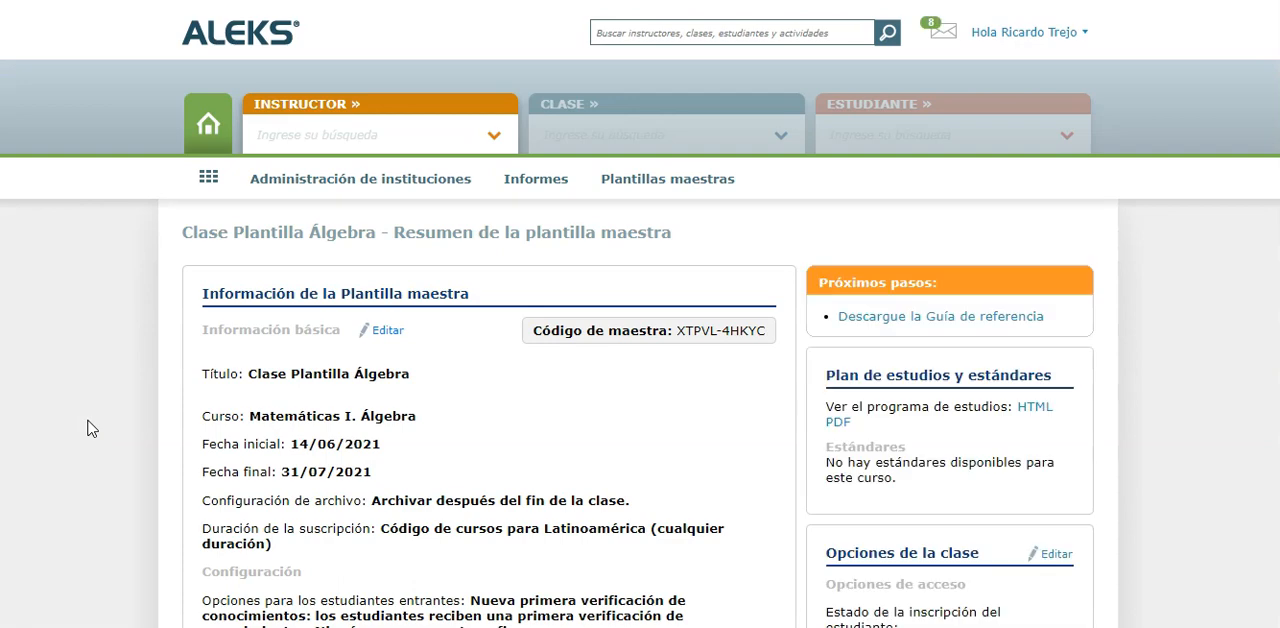
Open the template's activities list for editing from the Actividades section of its summary
scroll(88, 428, "down", 13)
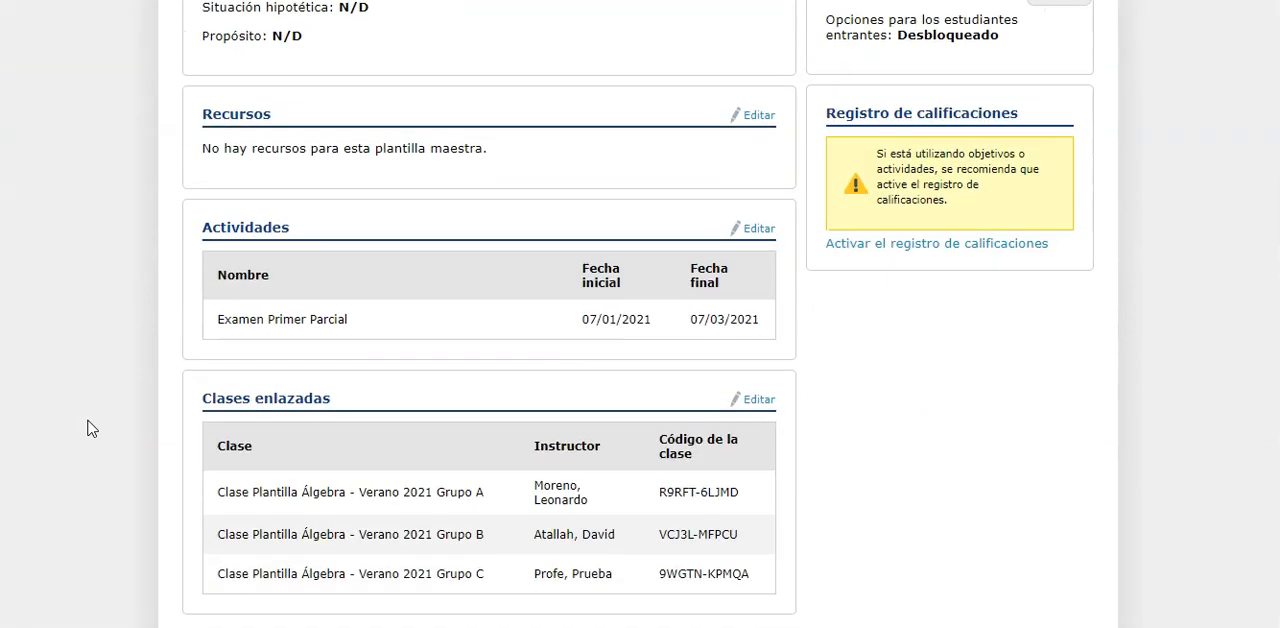
left_click(230, 382)
left_click(760, 158)
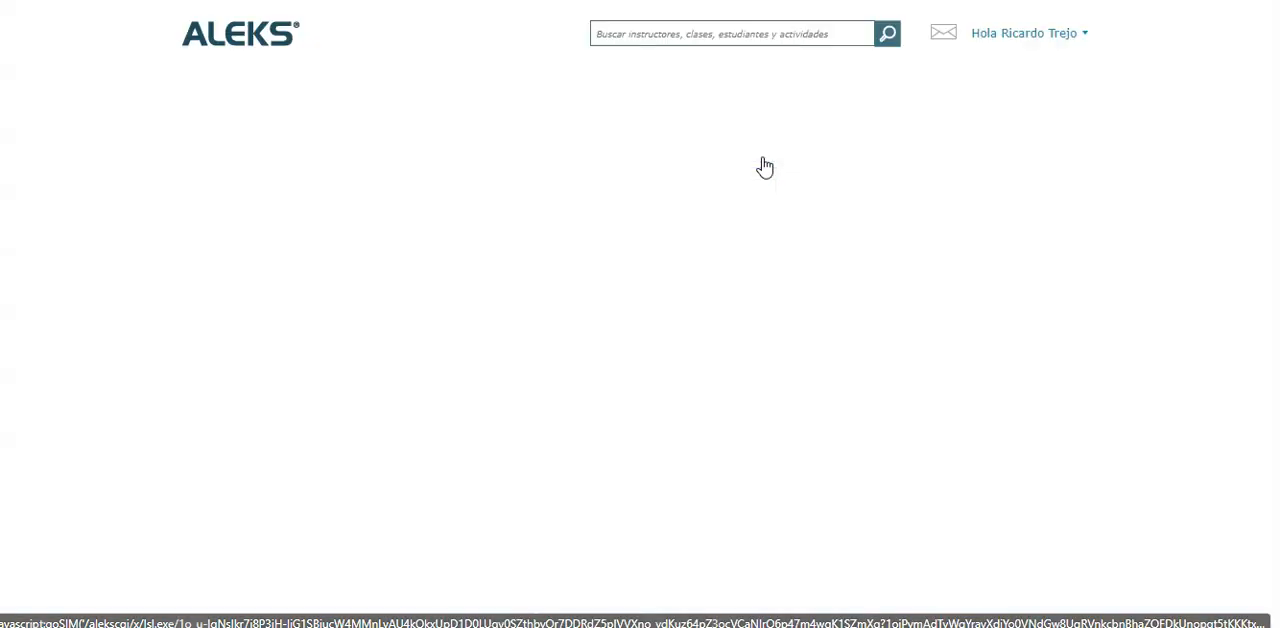
scroll(114, 466, "down", 3)
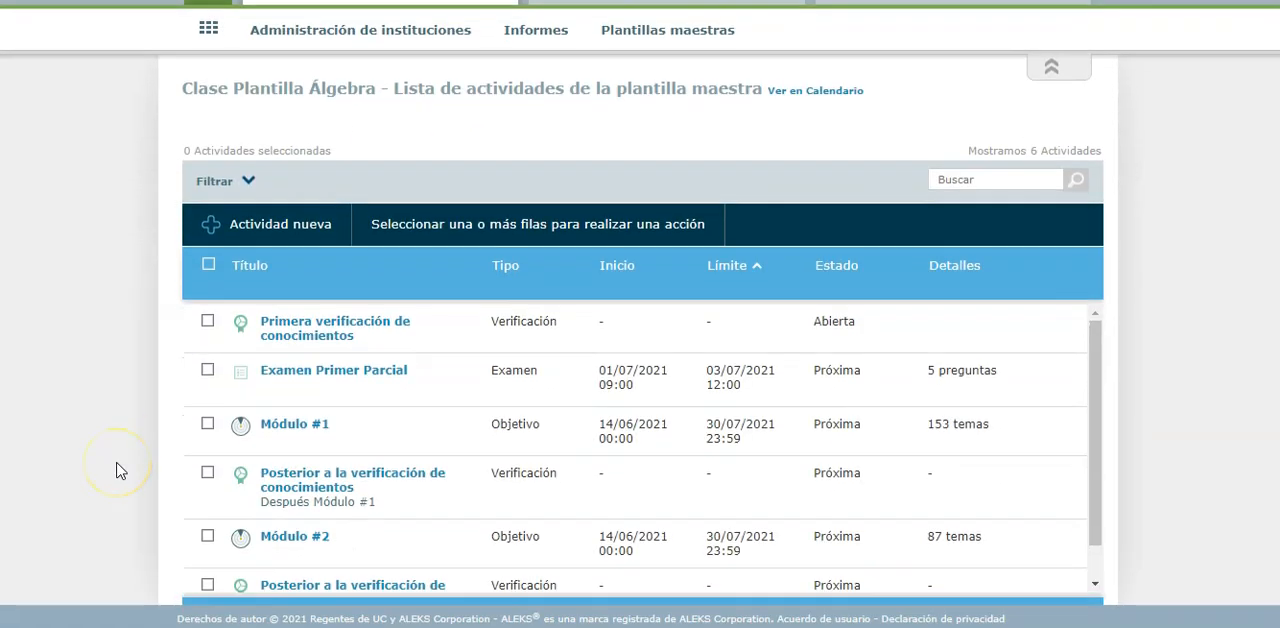
Quick-edit Examen Primer Parcial in the template to start on 12/07/2021 with a deadline of 15/07/2021, and save the changes
mouse_move(258, 388)
left_click(306, 389)
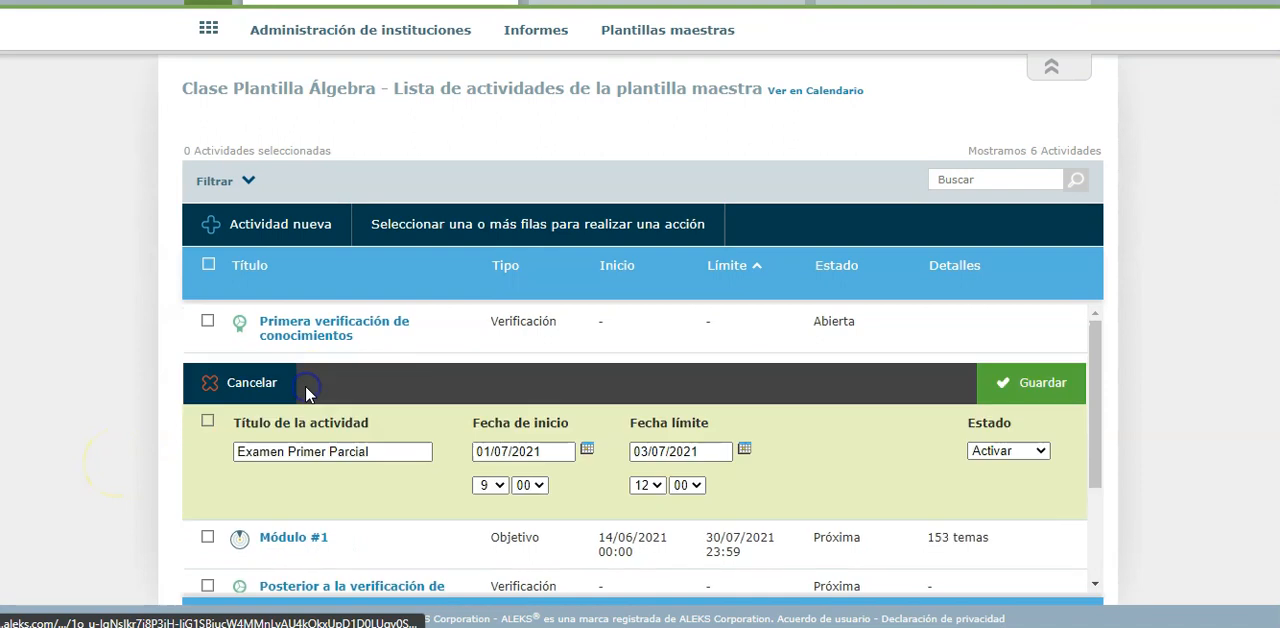
left_click(587, 449)
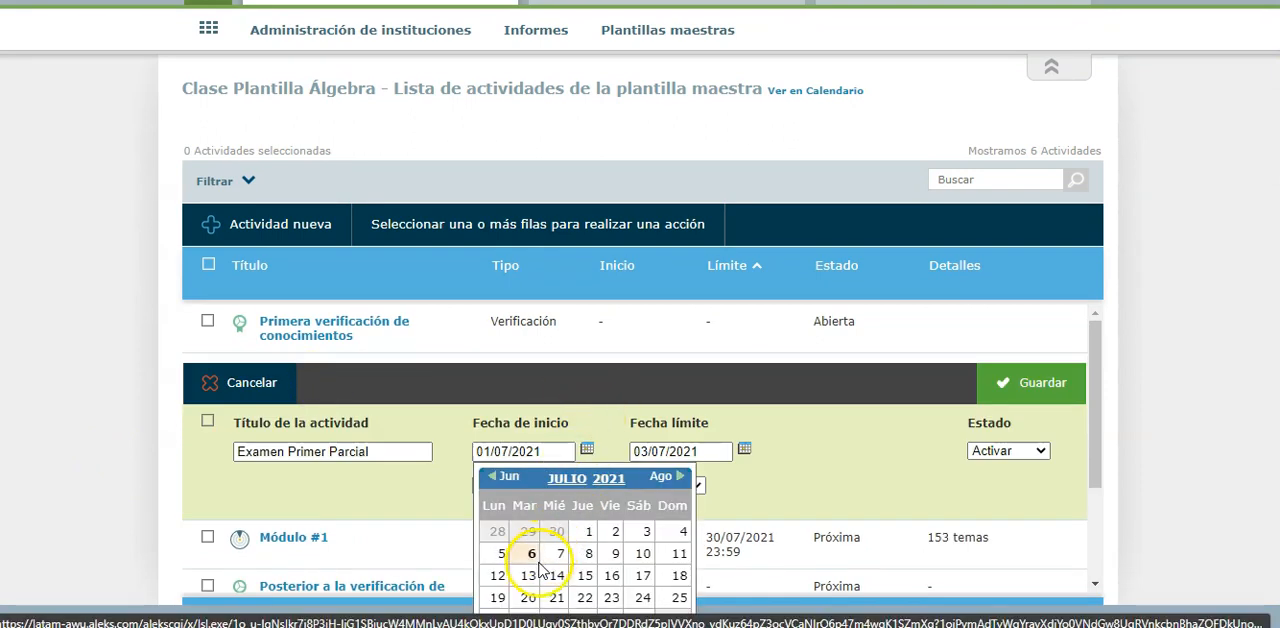
scroll(565, 577, "down", 1)
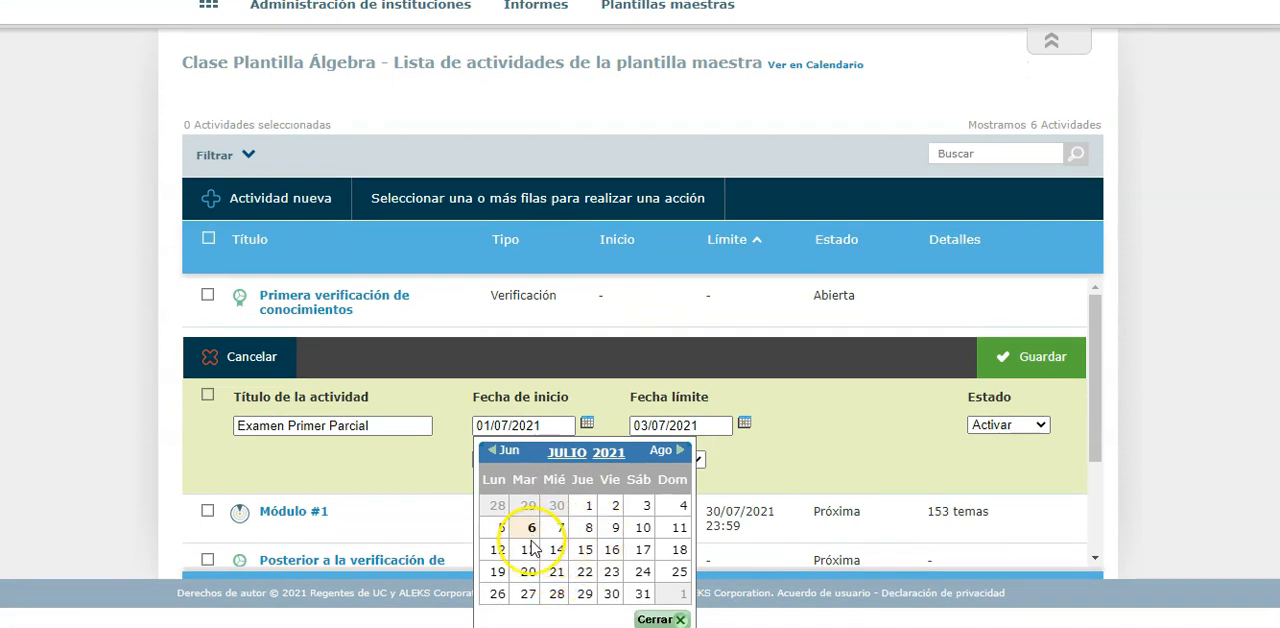
left_click(498, 549)
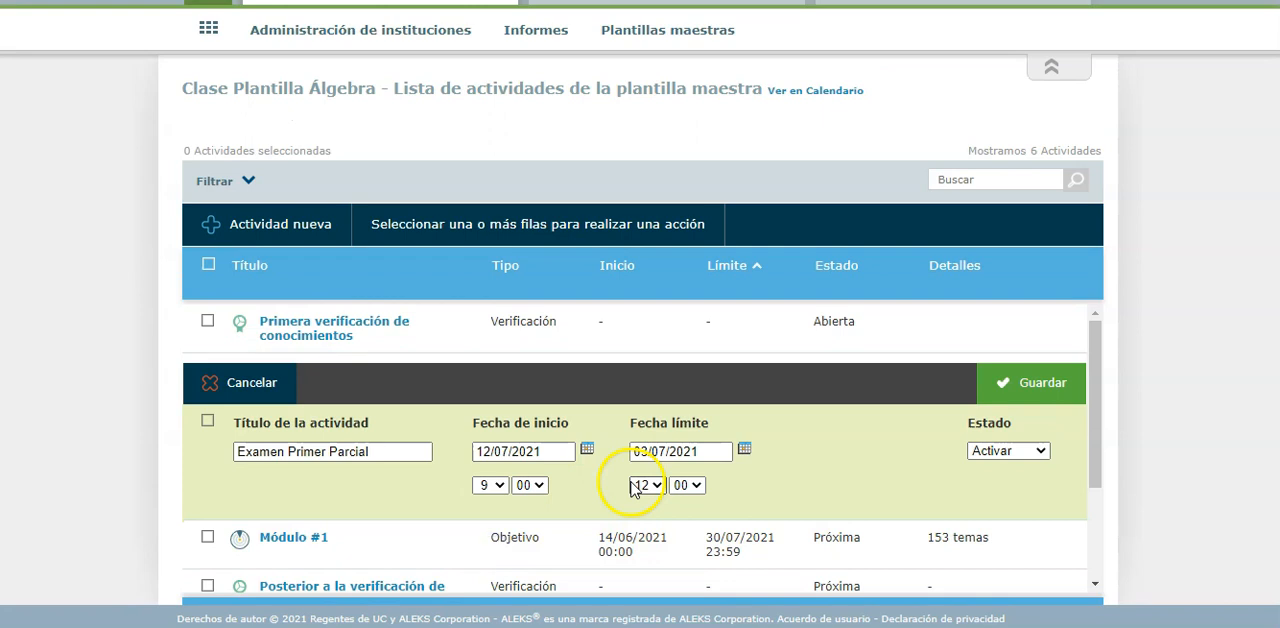
left_click(745, 451)
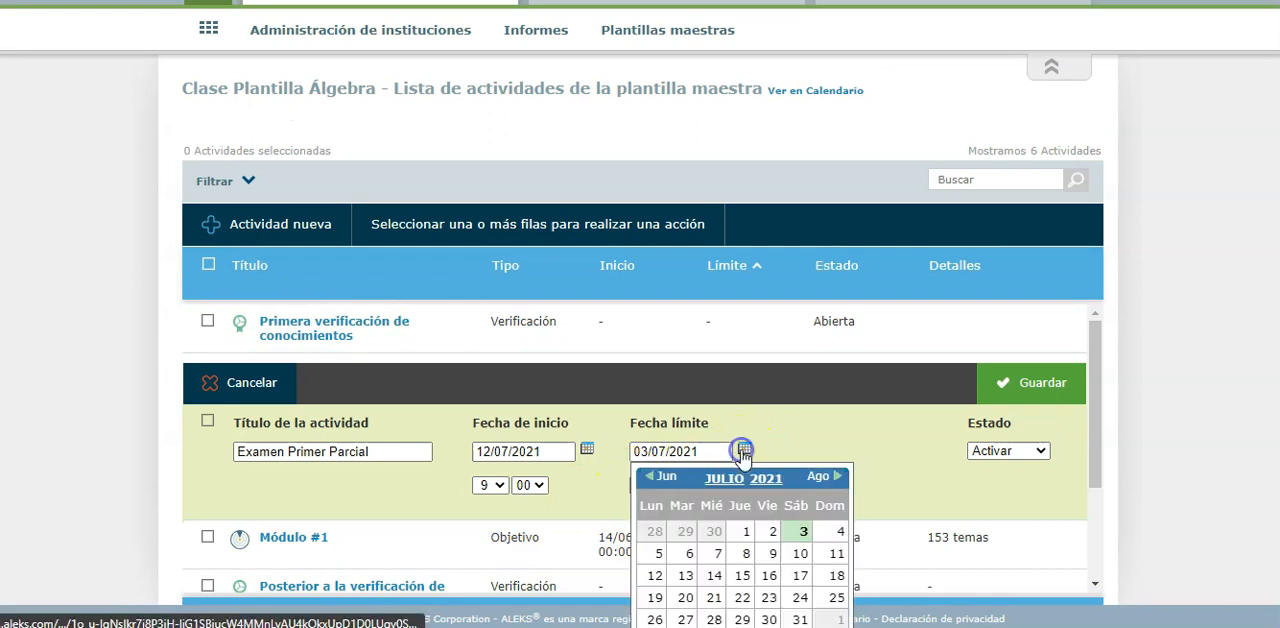
left_click(742, 575)
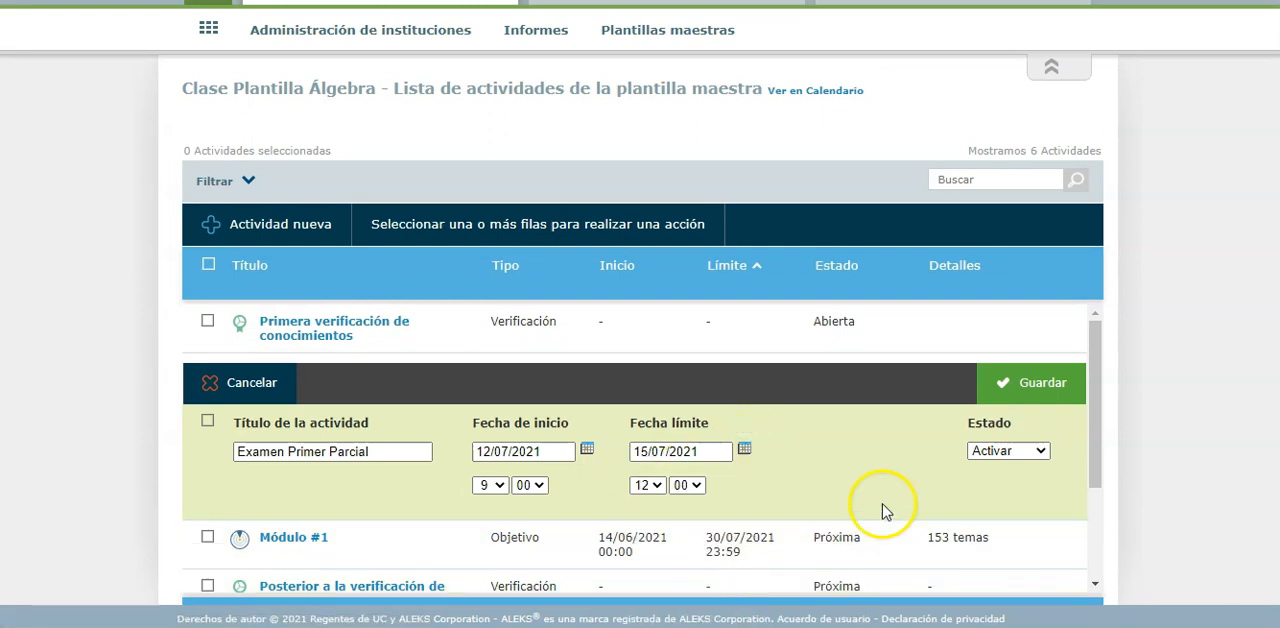
left_click(1013, 398)
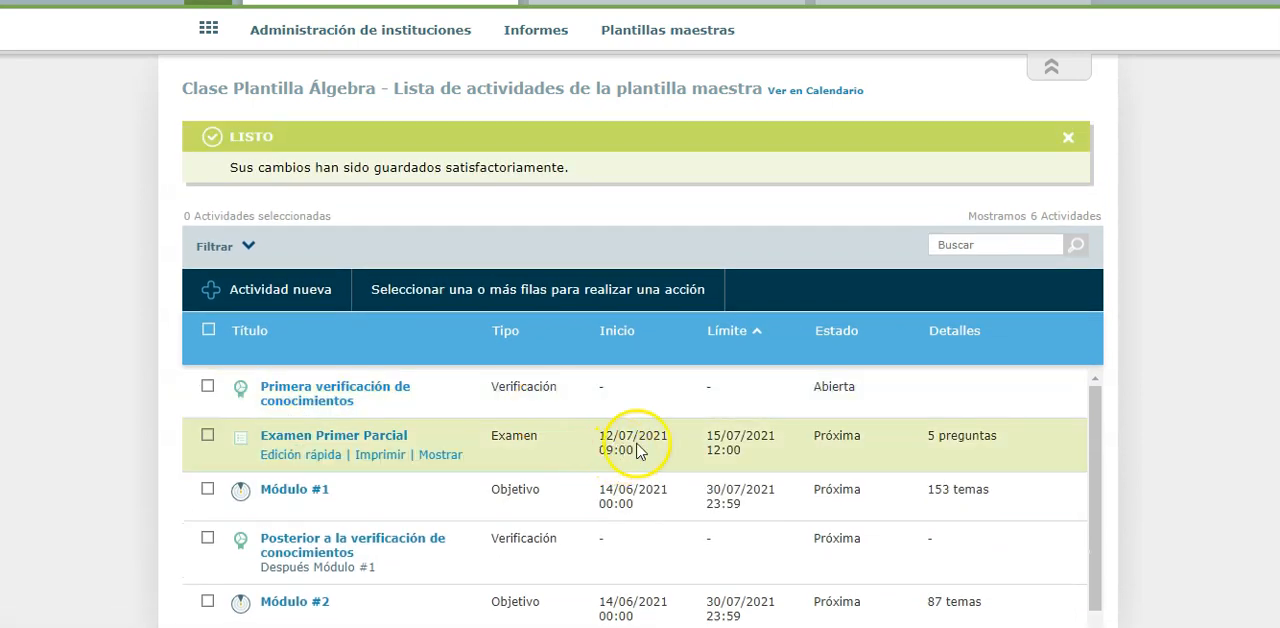
Open the Clase Plantilla Álgebra - Verano 2021 Grupo B class through its assigned instructor
scroll(194, 137, "up", 2)
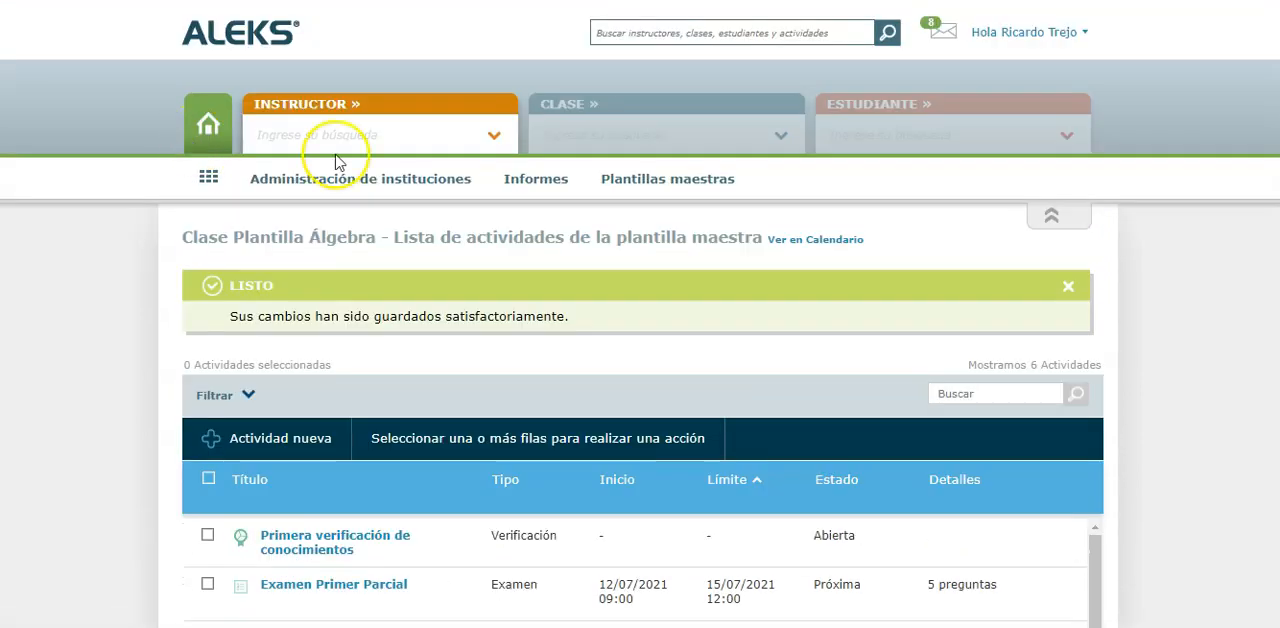
left_click(434, 135)
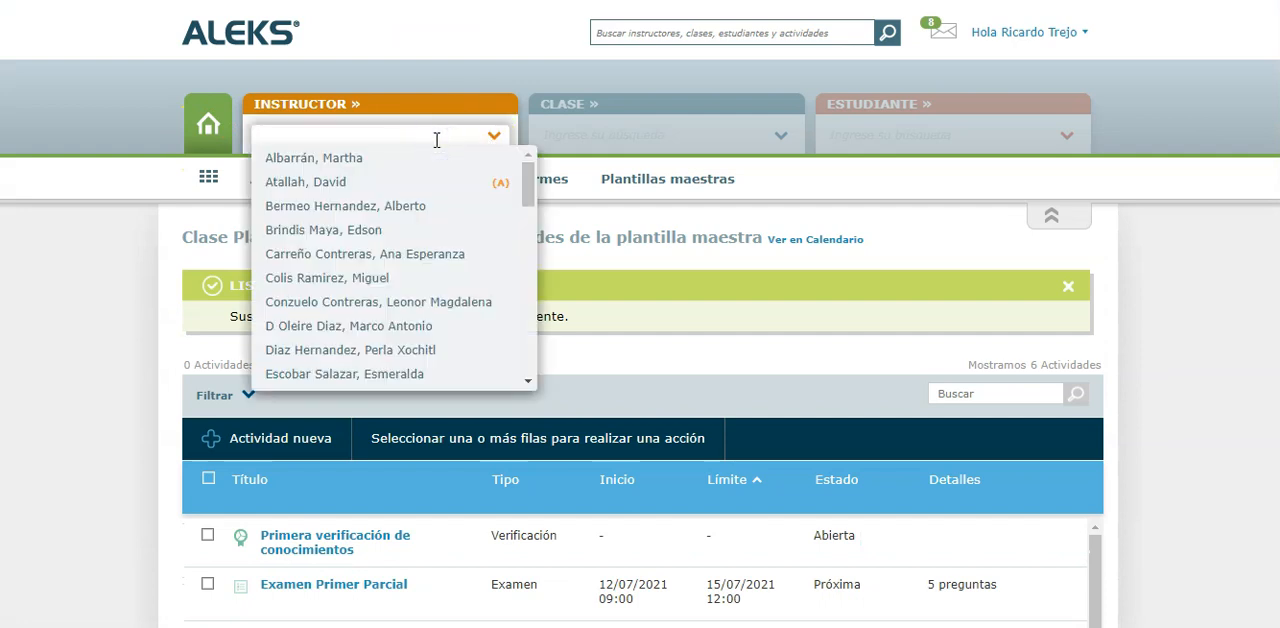
type("ata")
left_click(400, 160)
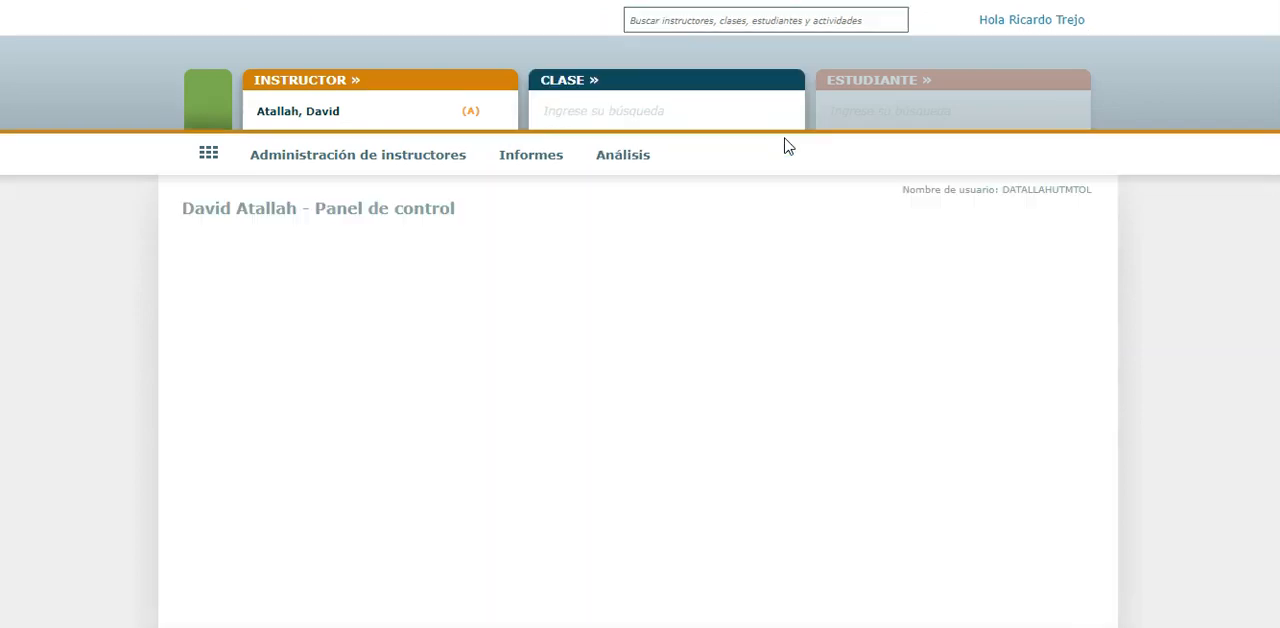
left_click(781, 135)
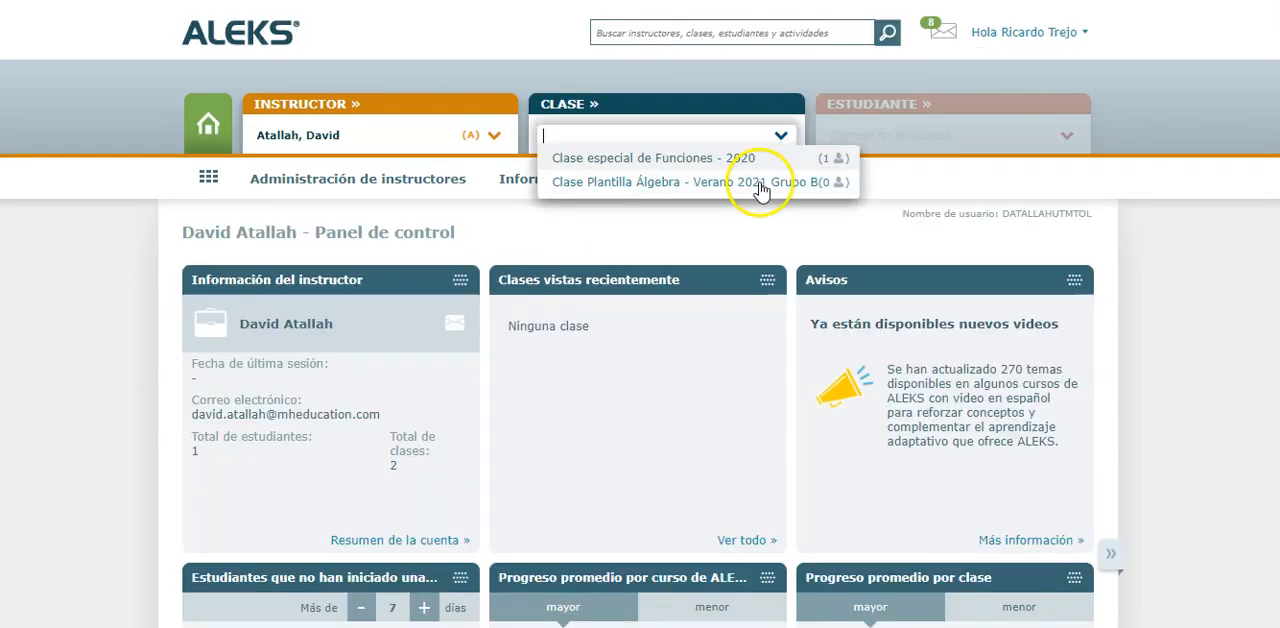
left_click(758, 182)
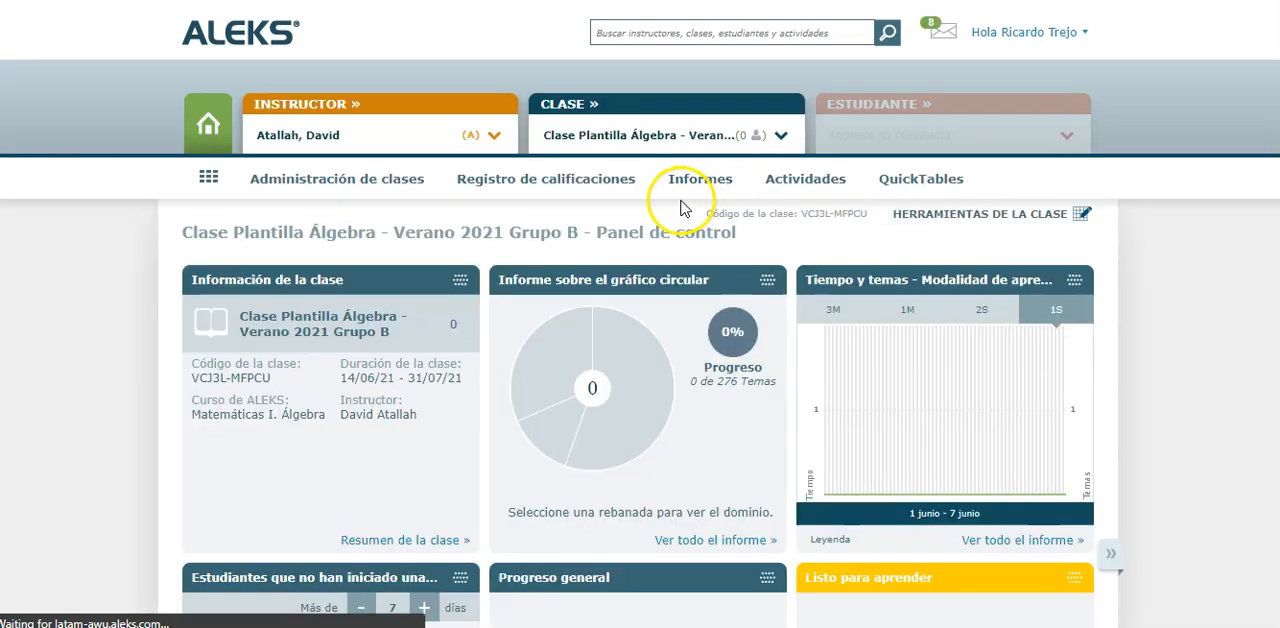
Open the Grupo B class's activities list and check the start and deadline dates of Examen Primer Parcial
left_click(787, 183)
left_click(290, 239)
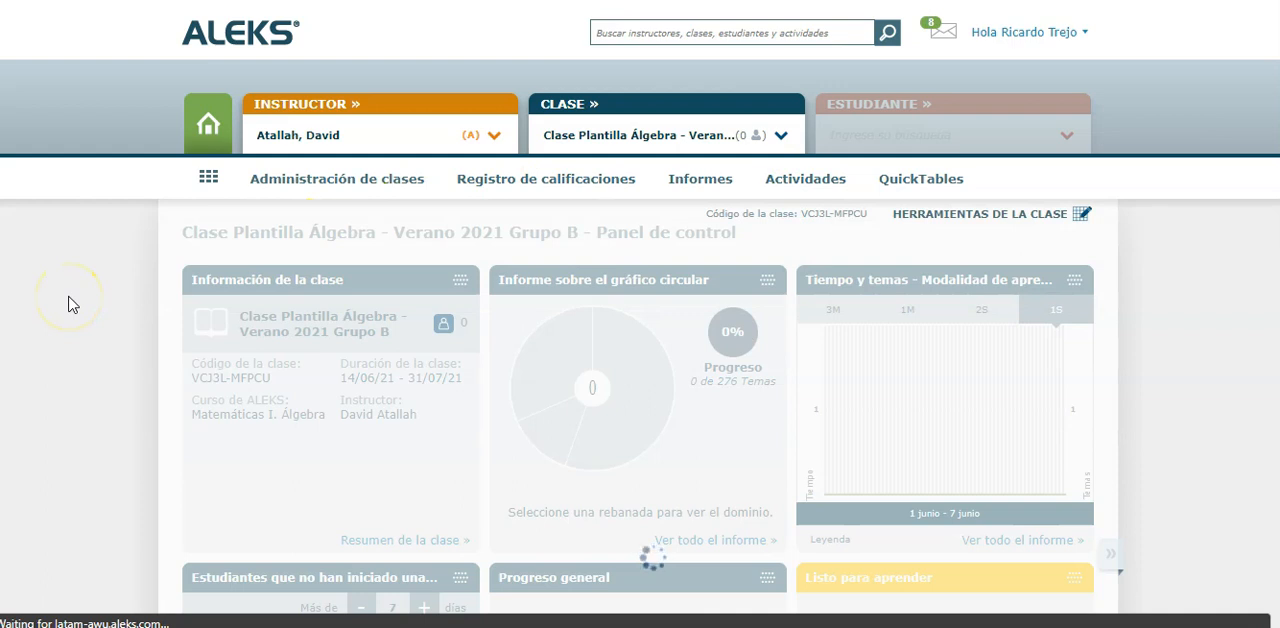
scroll(68, 304, "down", 2)
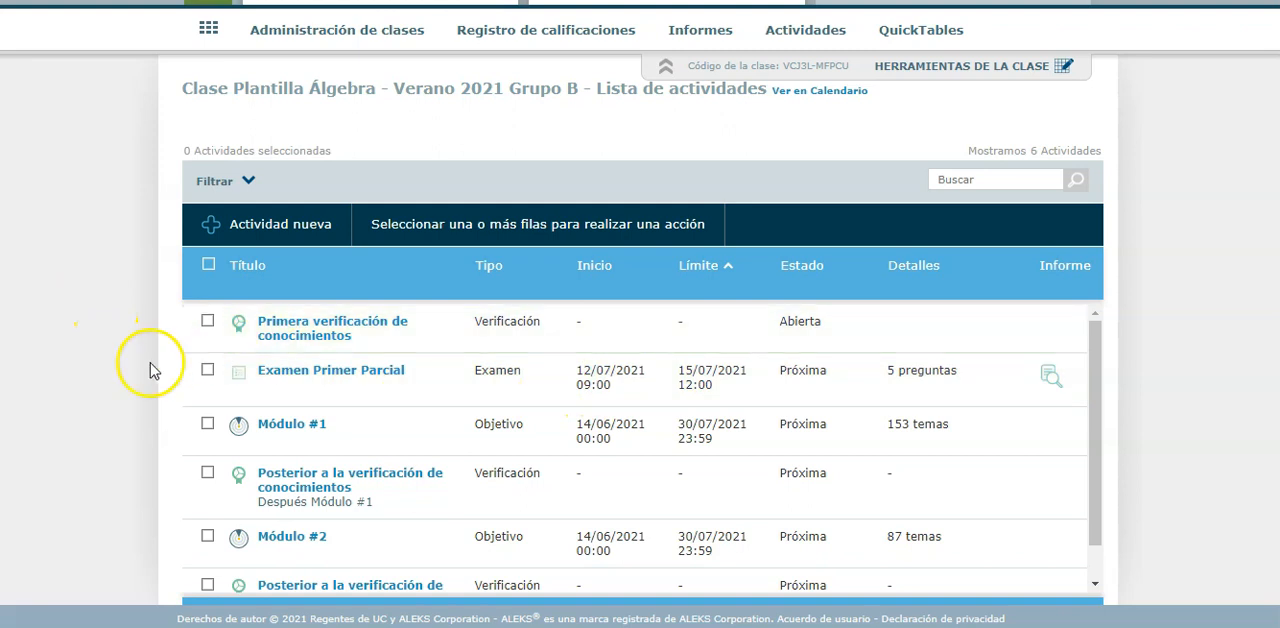
scroll(195, 270, "up", 1)
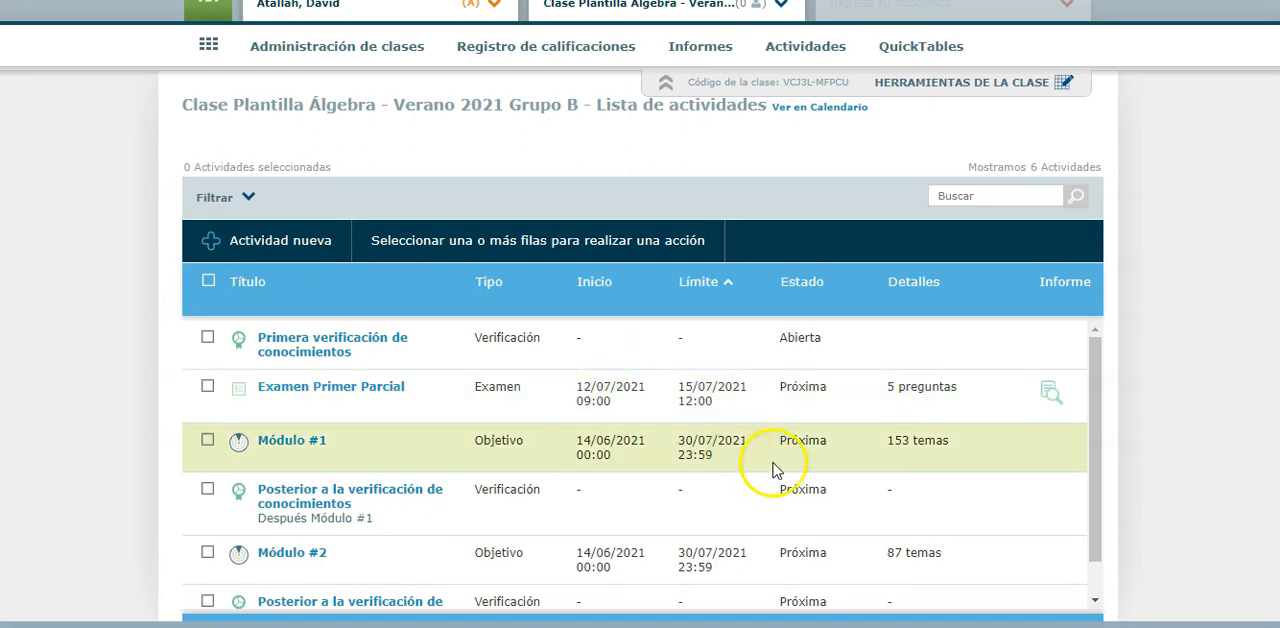
Consult July 2021 in the system calendar alongside the Grupo B activities, and close the calendar
left_click(1220, 626)
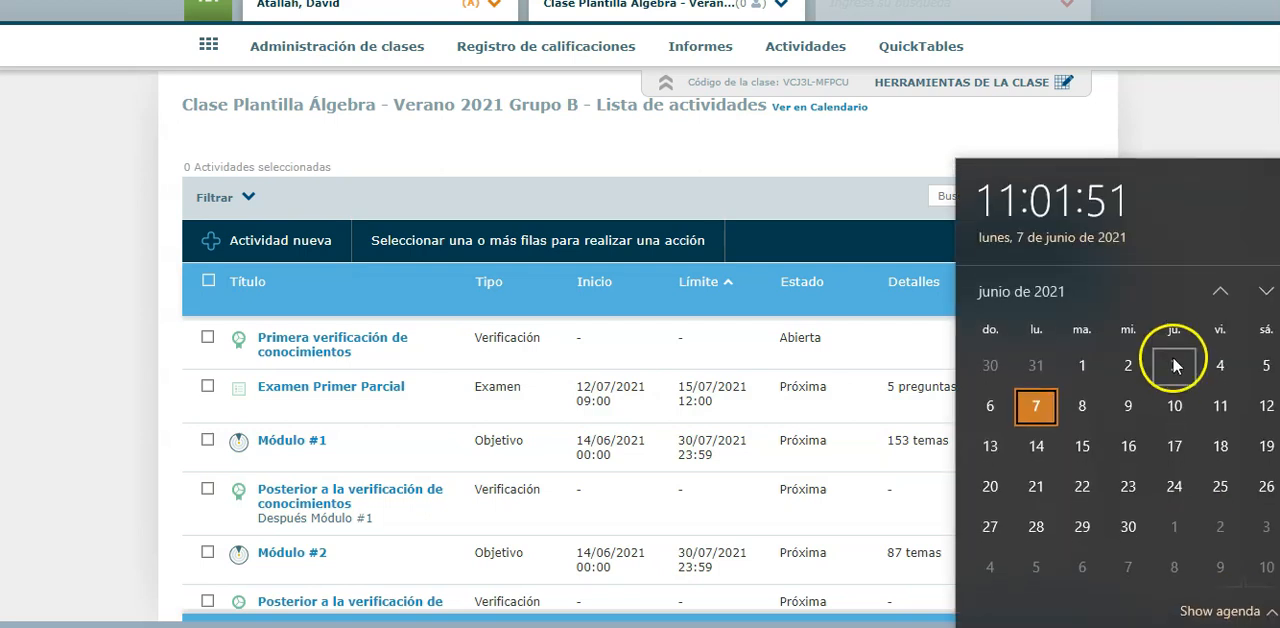
left_click(1270, 291)
left_click(1089, 441)
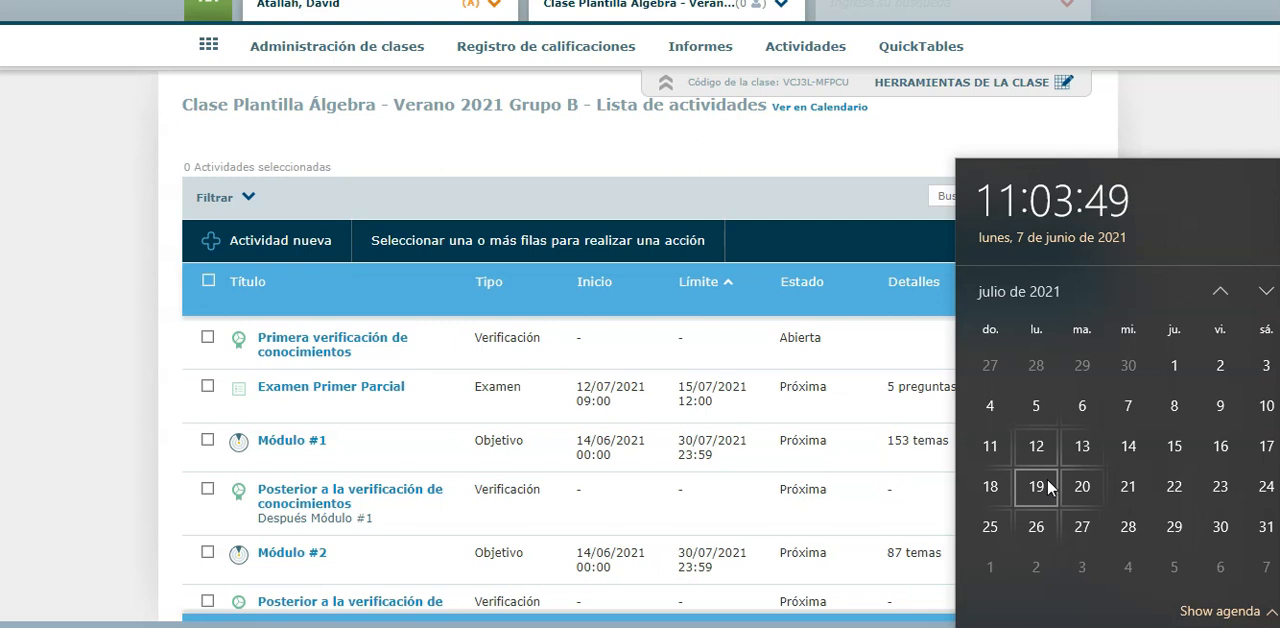
left_click(103, 302)
Try to delete the account of the instructor assigned to Clase Plantilla Álgebra - Verano 2021 Grupo A
scroll(103, 300, "up", 3)
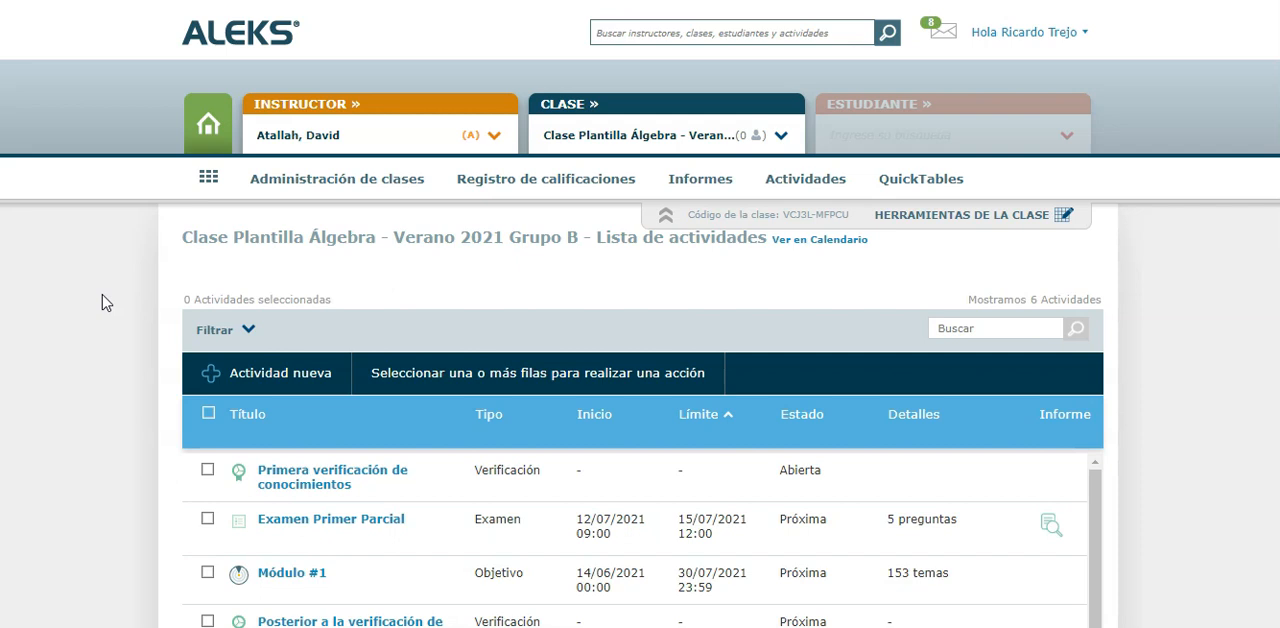
left_click(494, 136)
type("more")
left_click(428, 160)
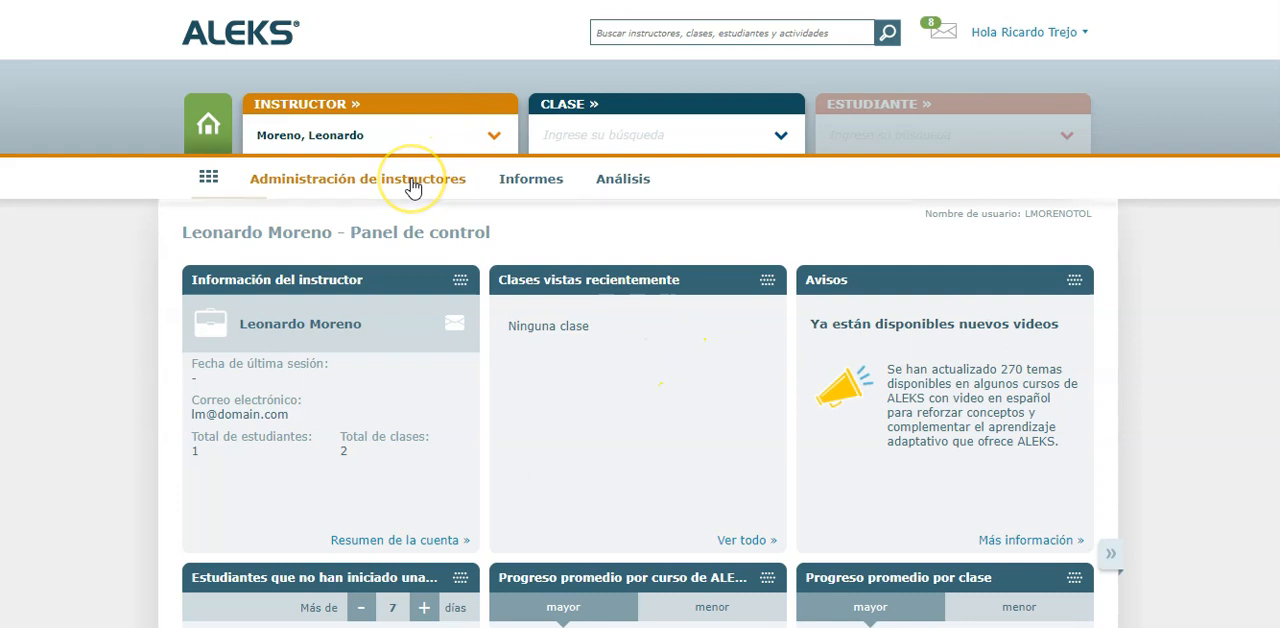
mouse_move(411, 180)
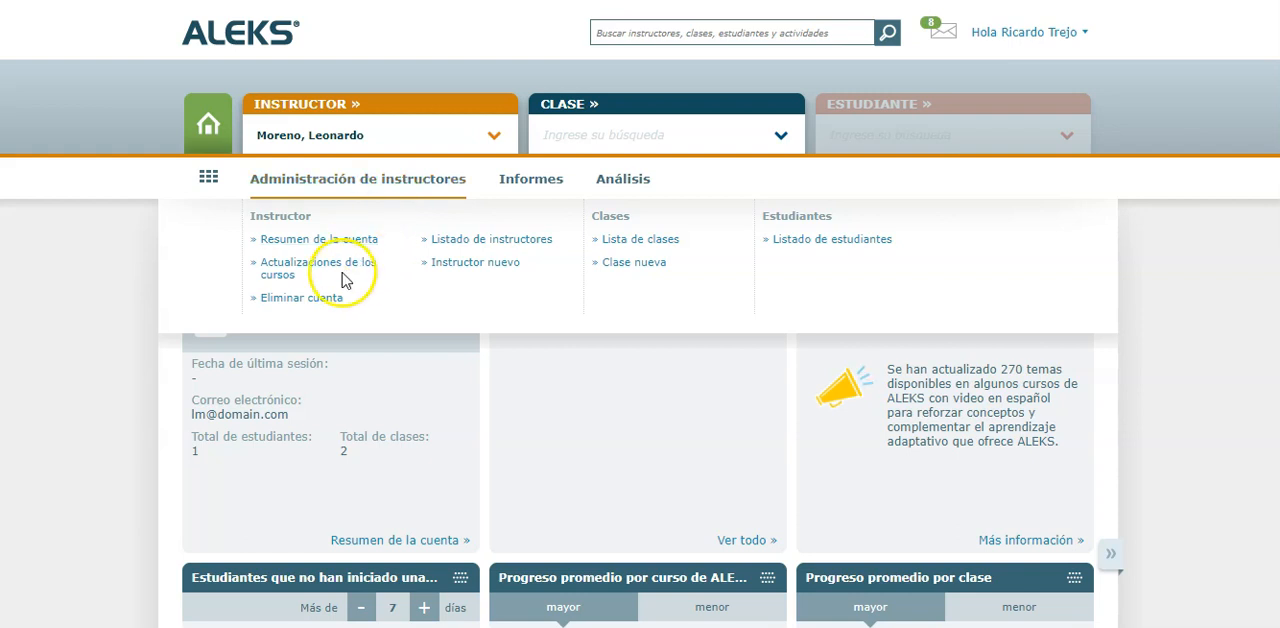
left_click(310, 302)
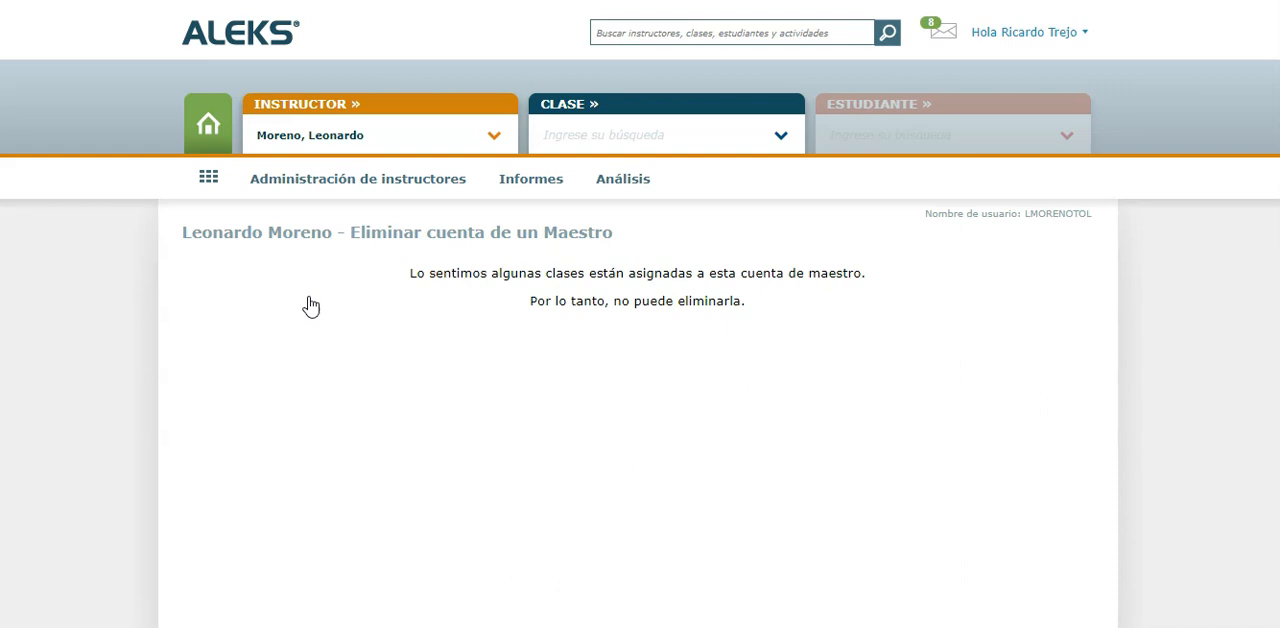
Select the Pendiente placeholder instructor, check the recently viewed classes, and open the account deletion confirmation without confirming it
left_click(493, 133)
type("pend")
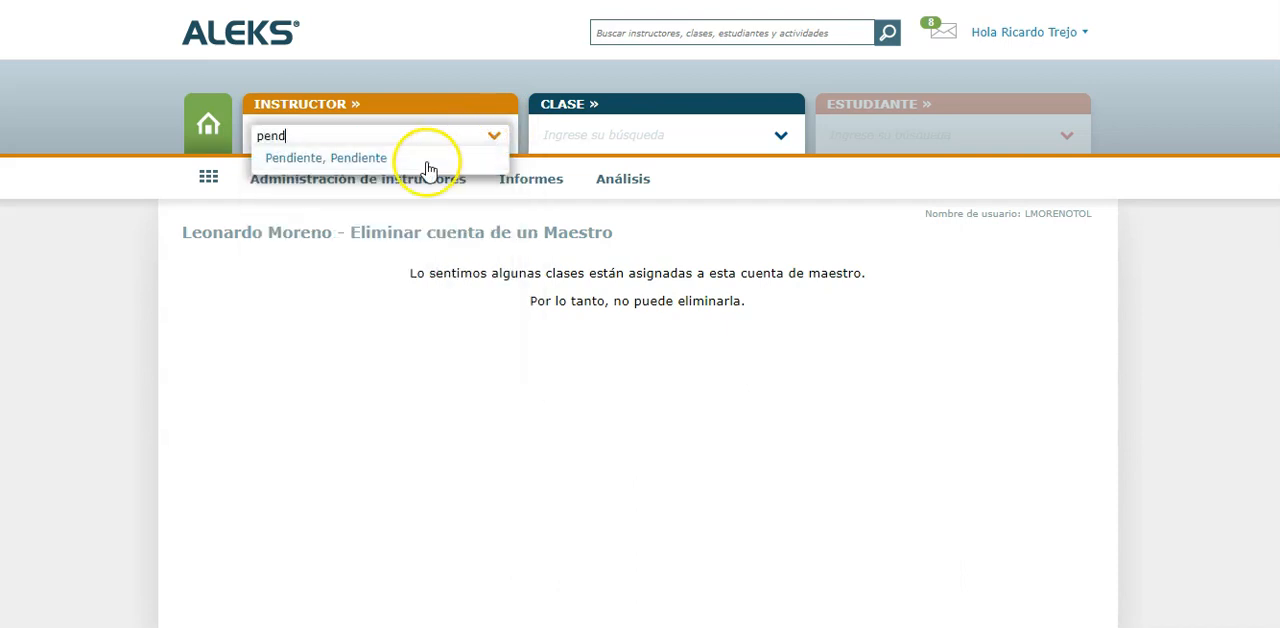
left_click(428, 166)
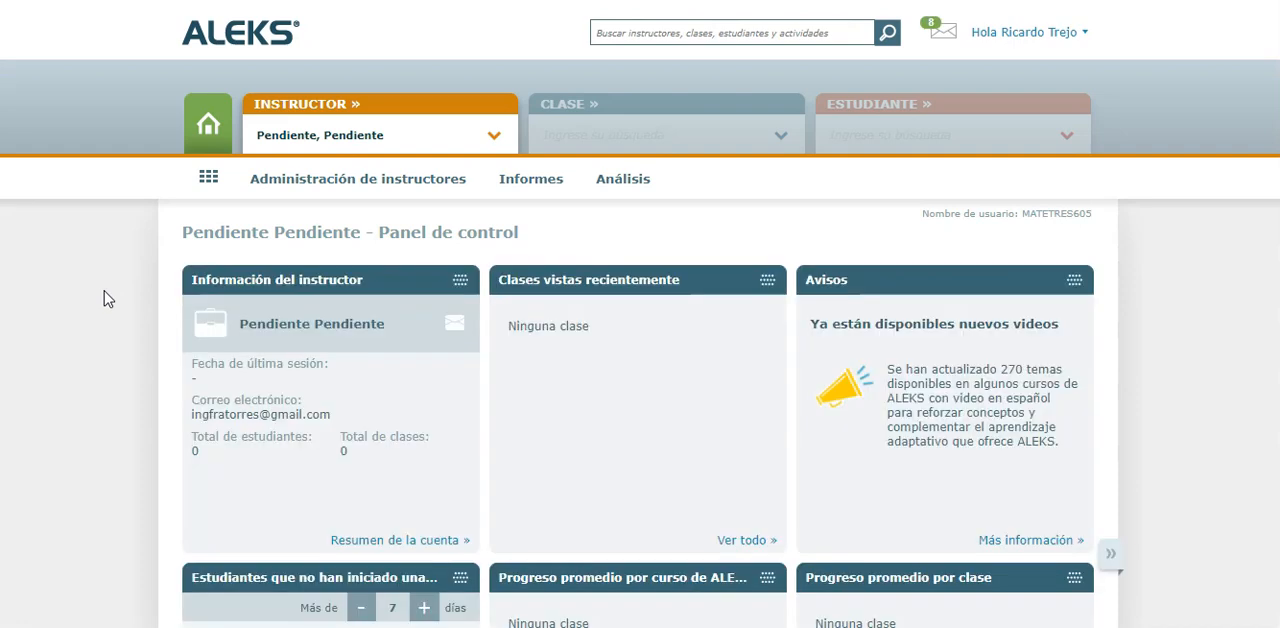
triple_click(510, 328)
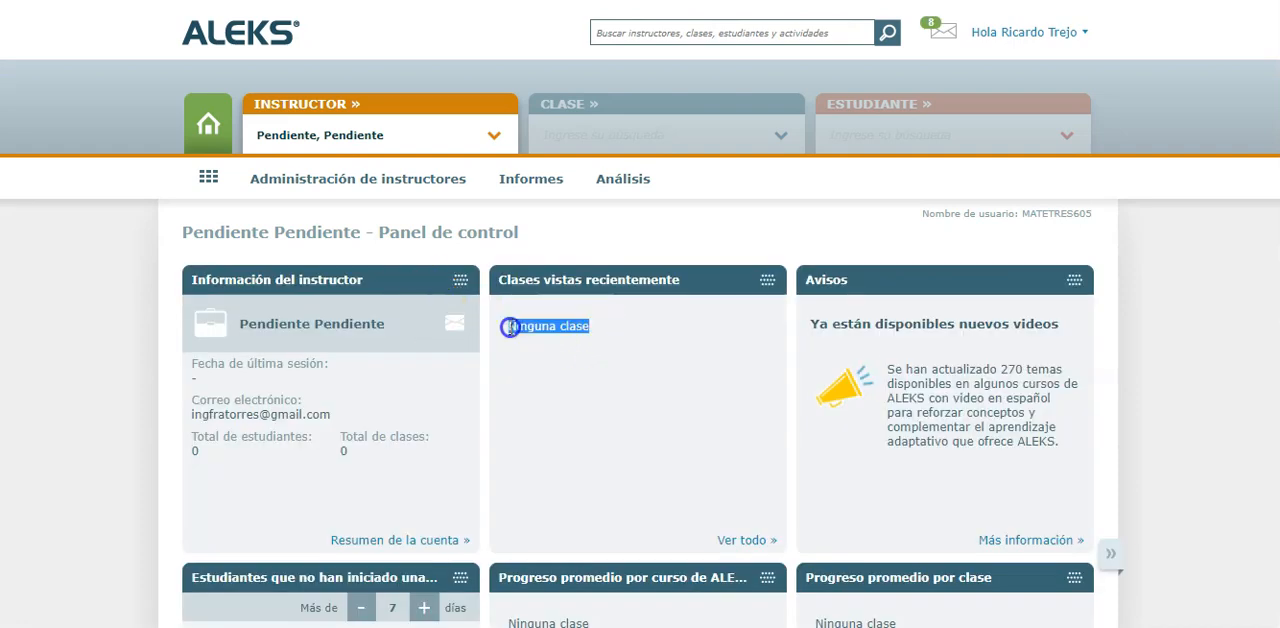
mouse_move(429, 180)
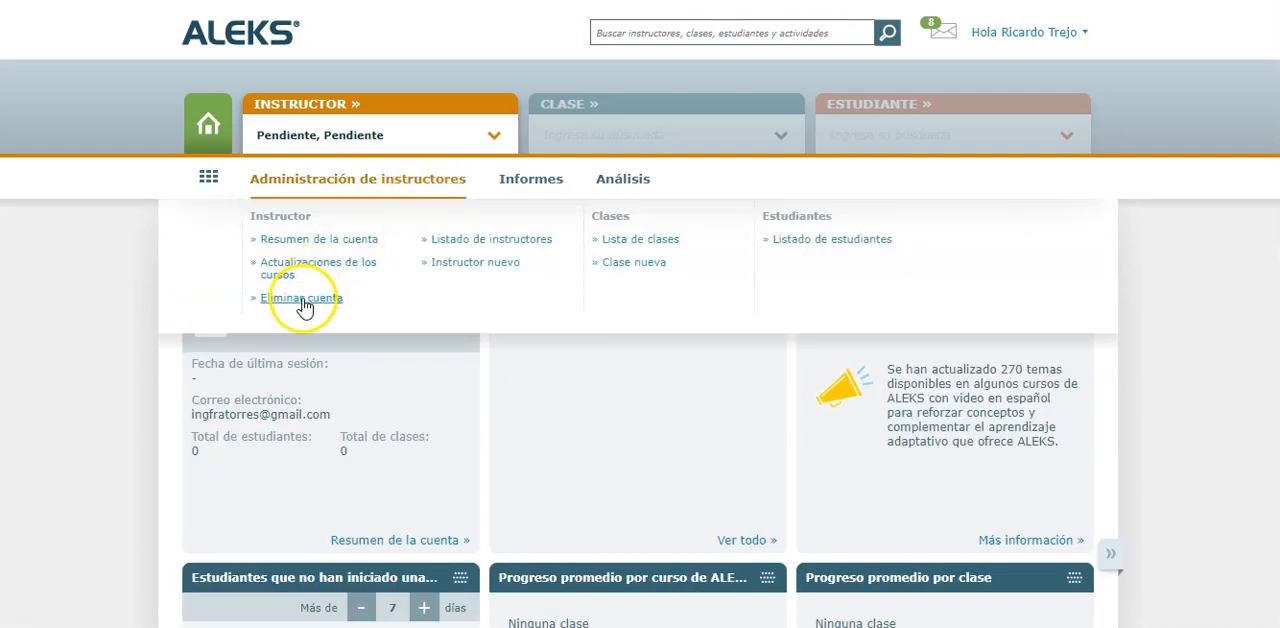
left_click(302, 299)
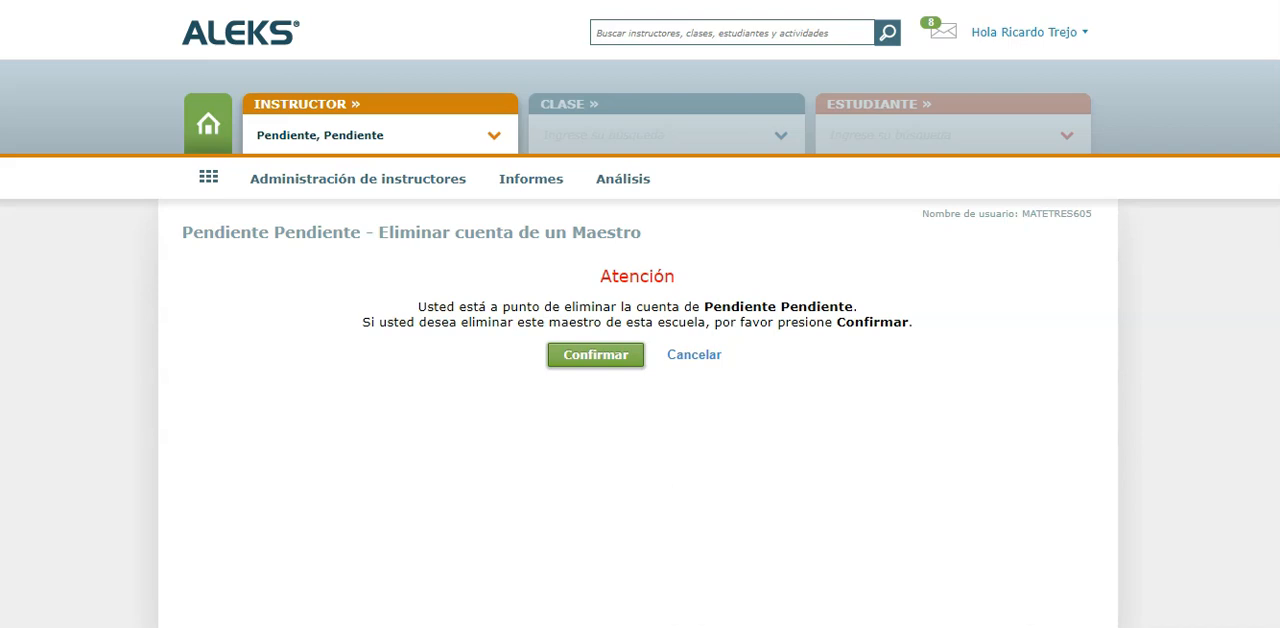
Return to the instructor assigned to Verano 2021 Grupo A, check the assigned classes, and open that instructor's class list
left_click(493, 137)
type("moren")
left_click(418, 170)
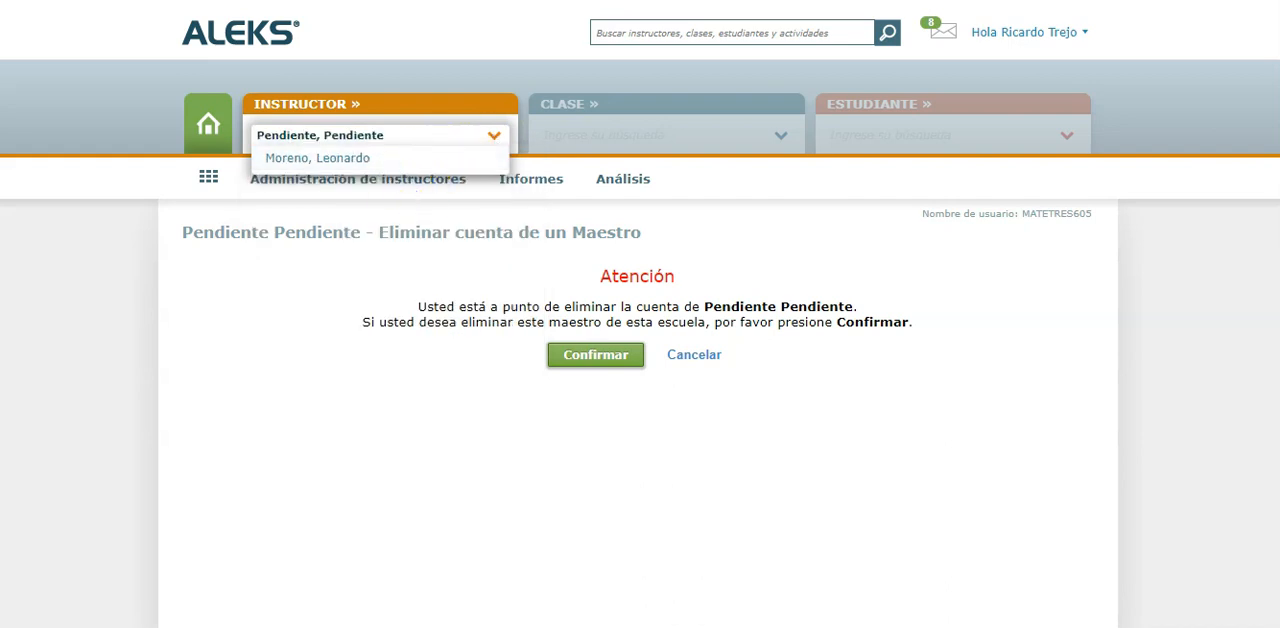
left_click(317, 158)
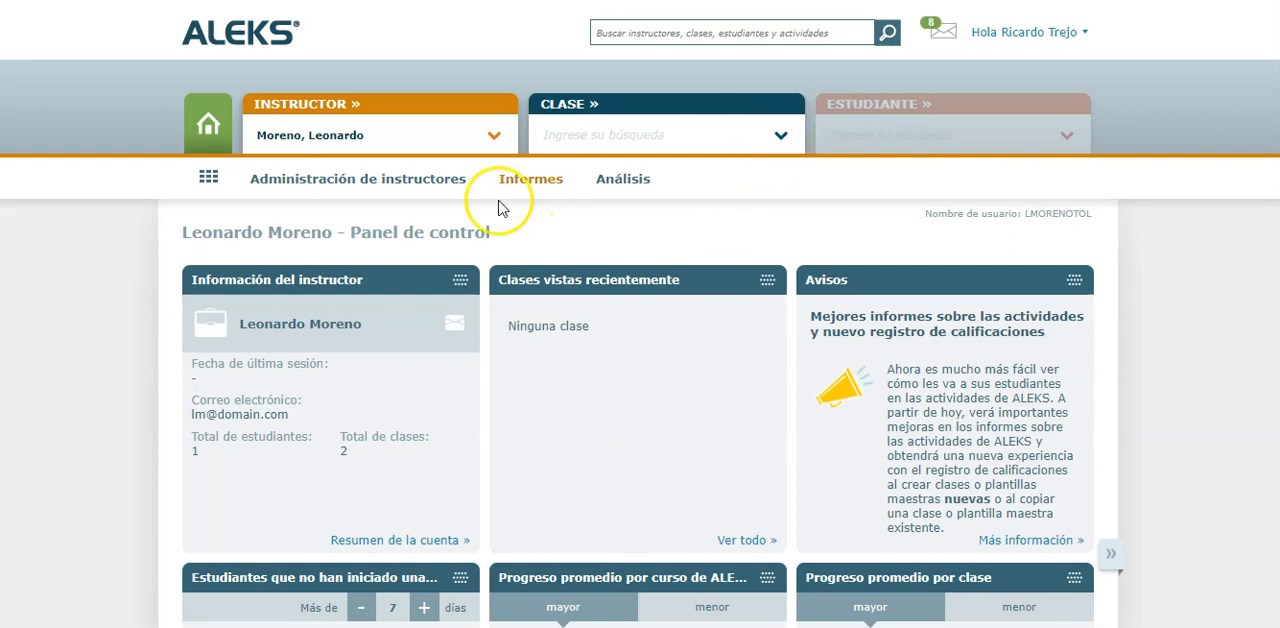
left_click(781, 136)
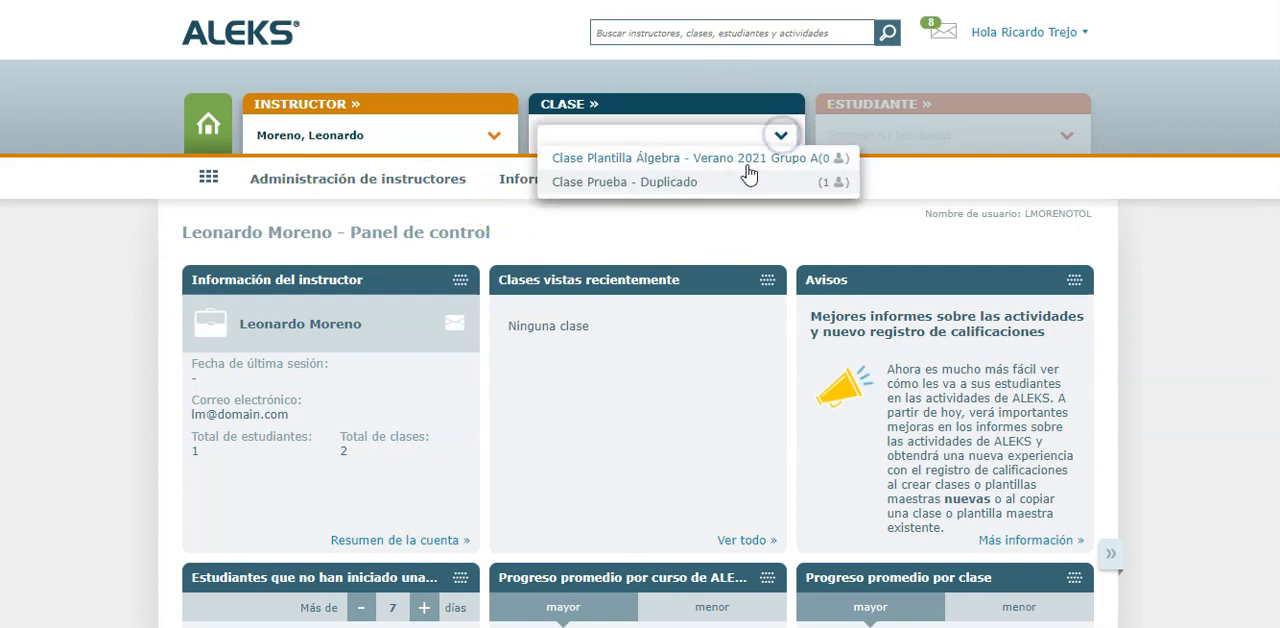
left_click(432, 190)
left_click(647, 242)
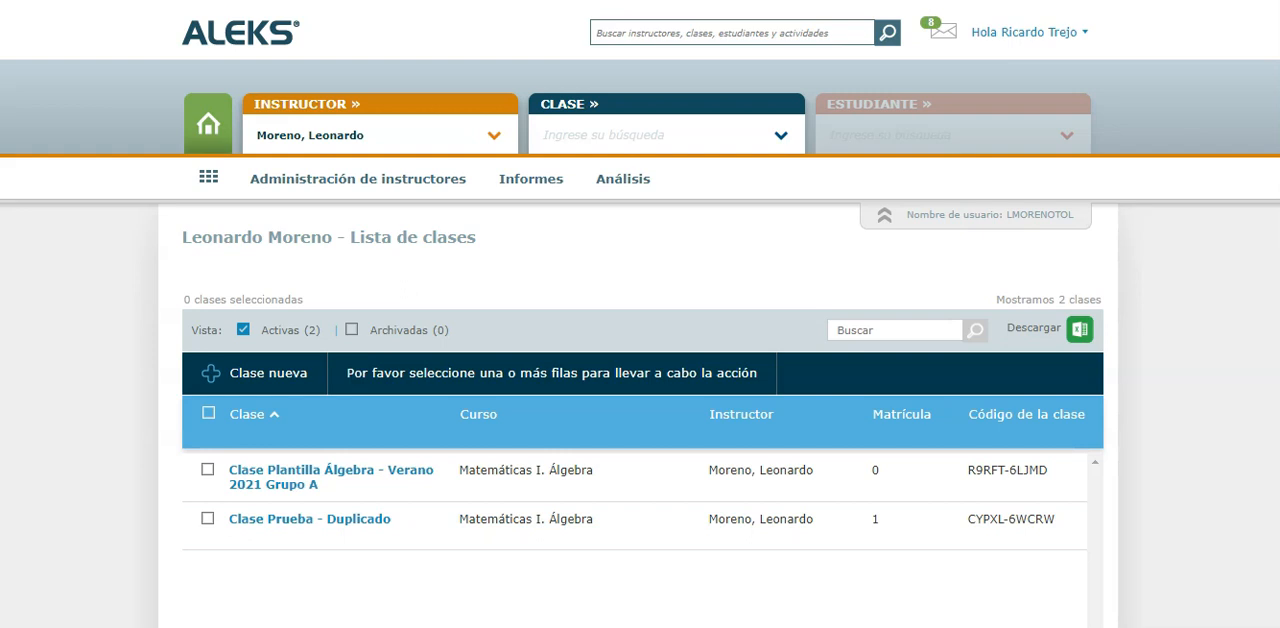
Transfer all of this instructor's active classes to the signed-in administrator's account, and confirm the transfer
left_click(208, 413)
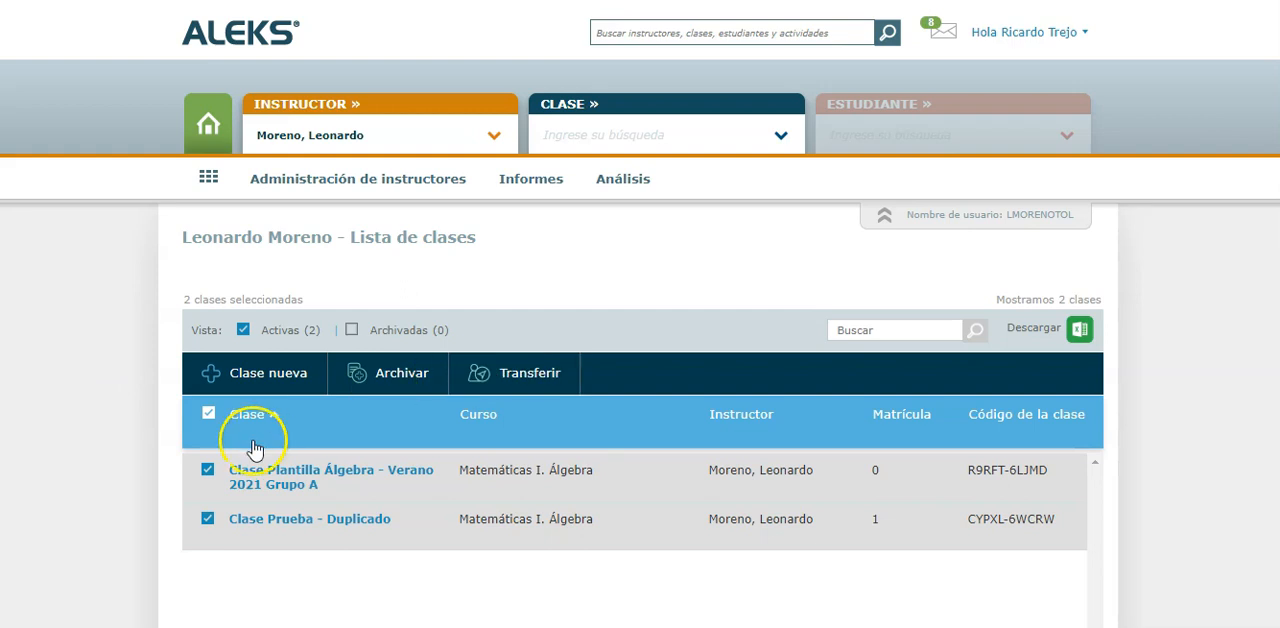
mouse_move(380, 168)
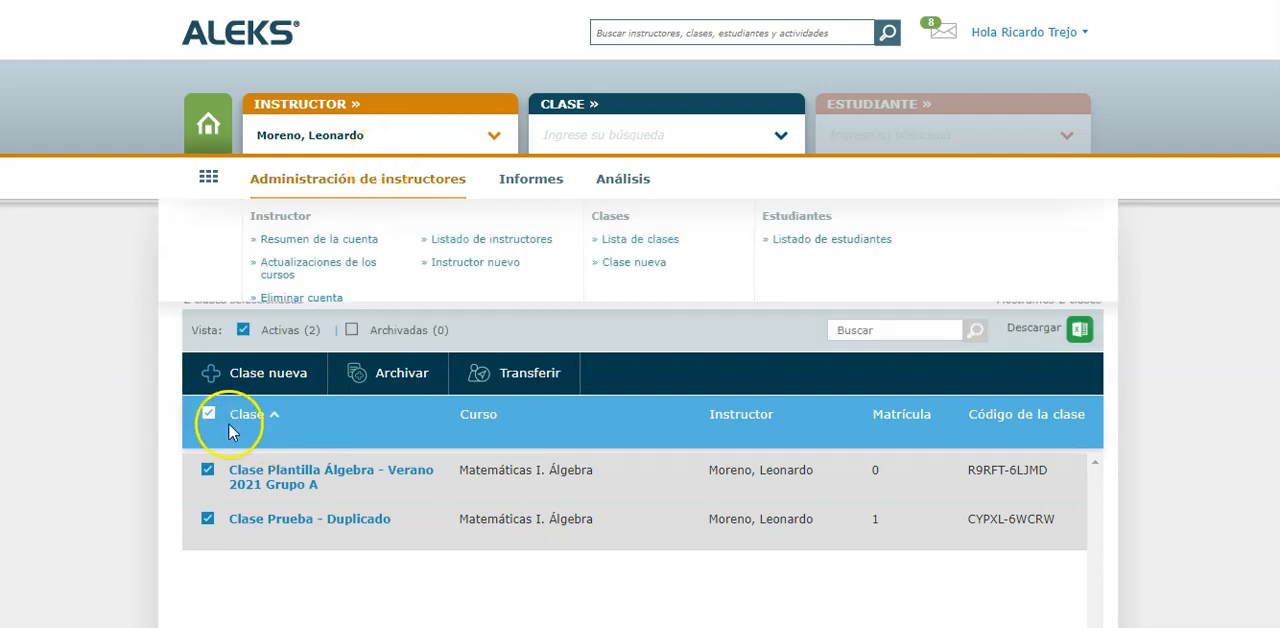
left_click(517, 372)
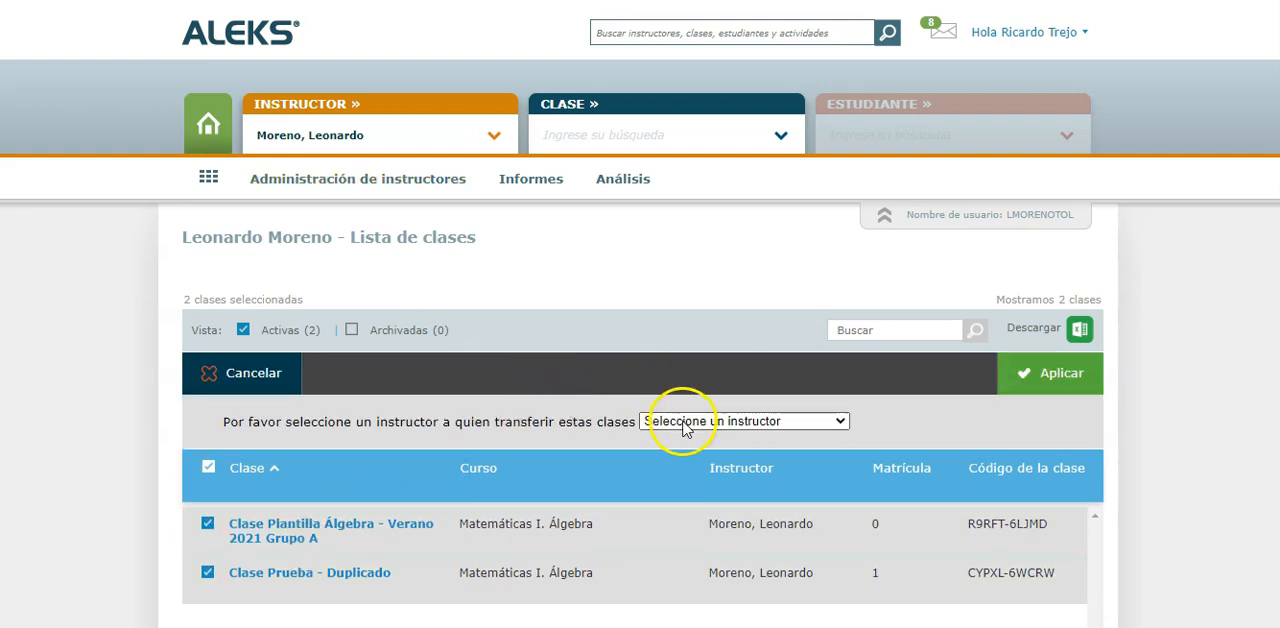
left_click(677, 421)
scroll(727, 378, "down", 6)
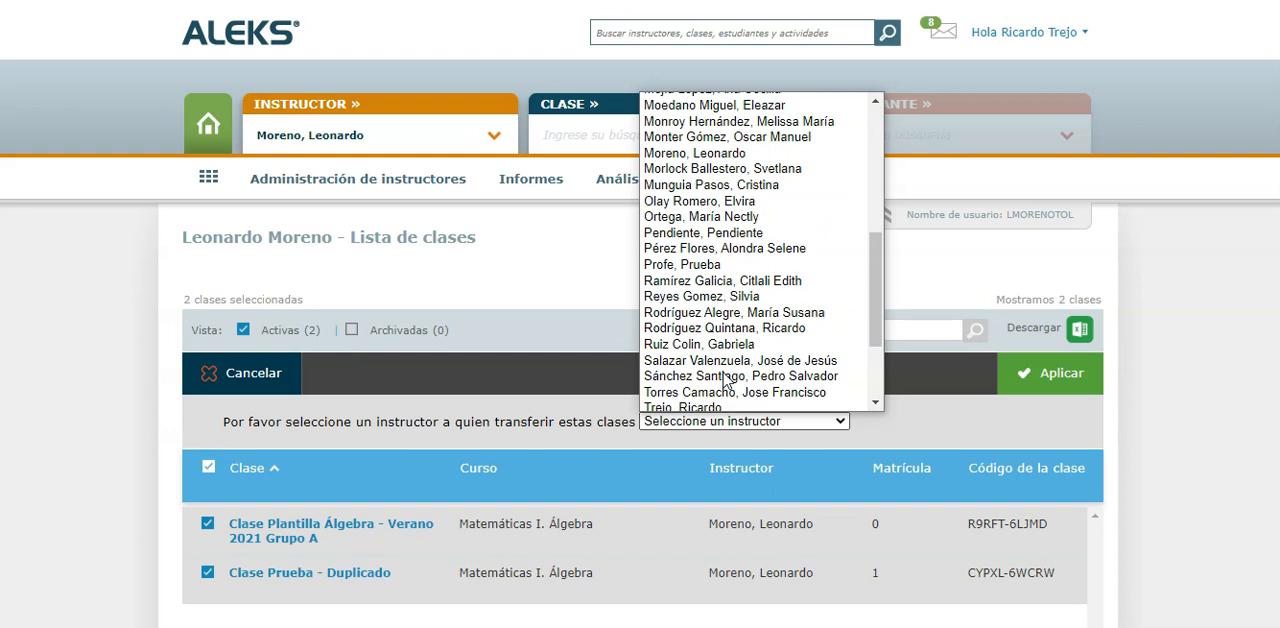
left_click(688, 396)
left_click(1012, 362)
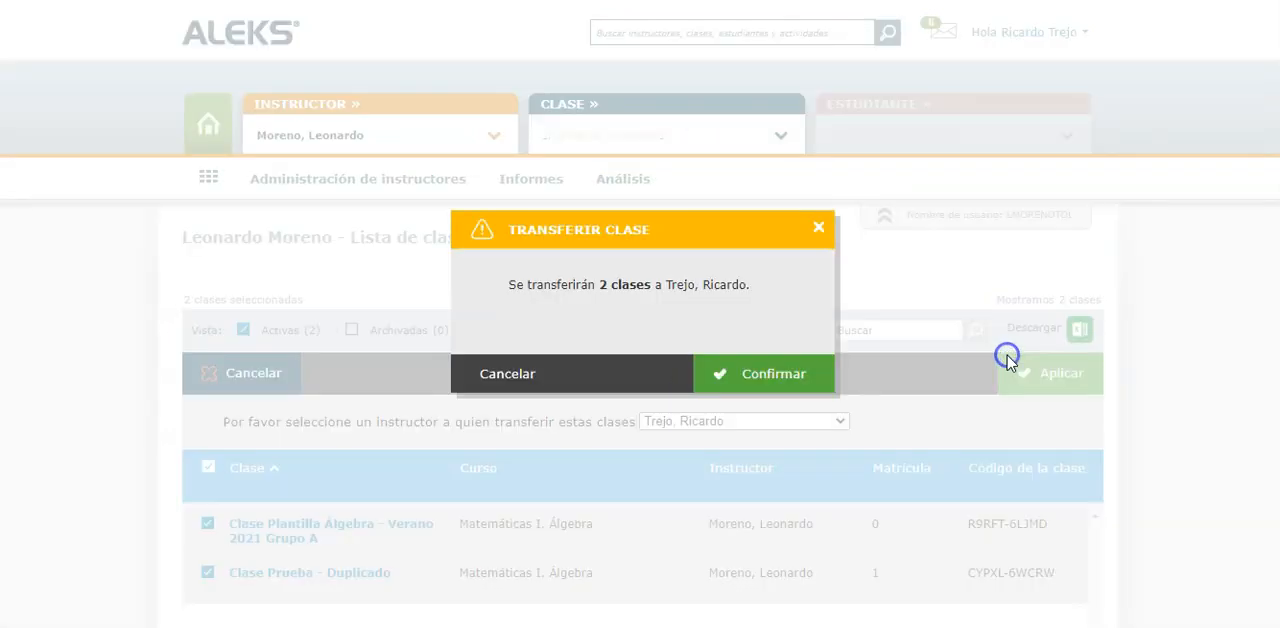
left_click(772, 378)
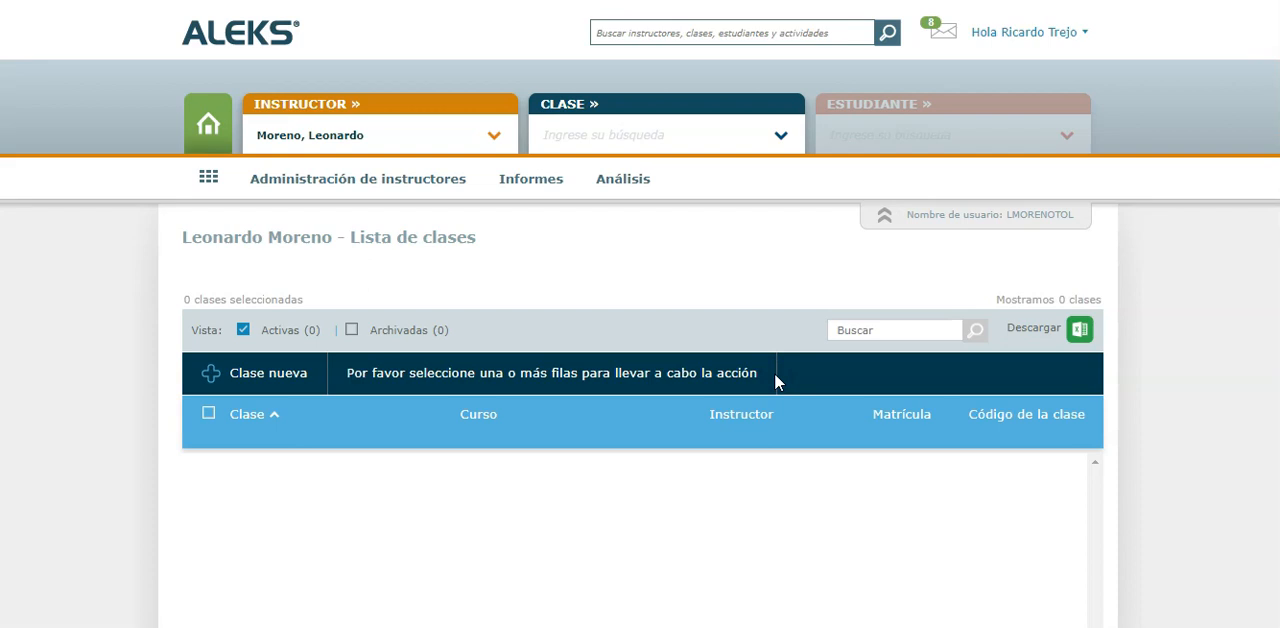
Delete the account of the instructor whose classes were transferred, confirming the deletion
left_click(384, 186)
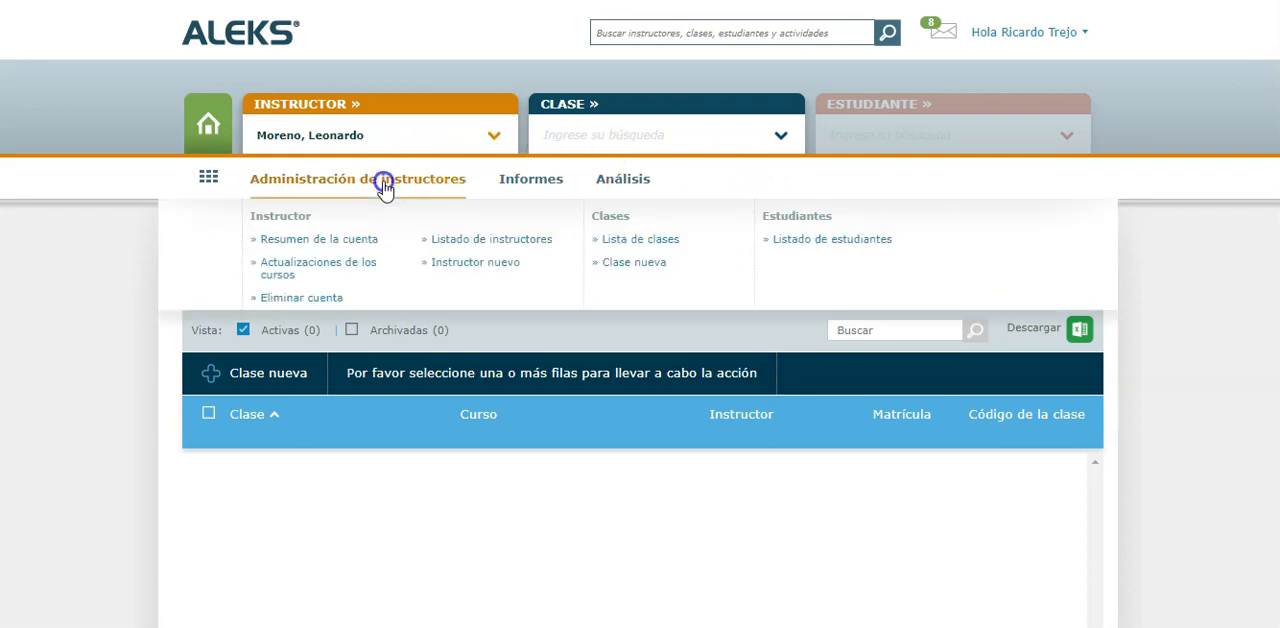
left_click(311, 300)
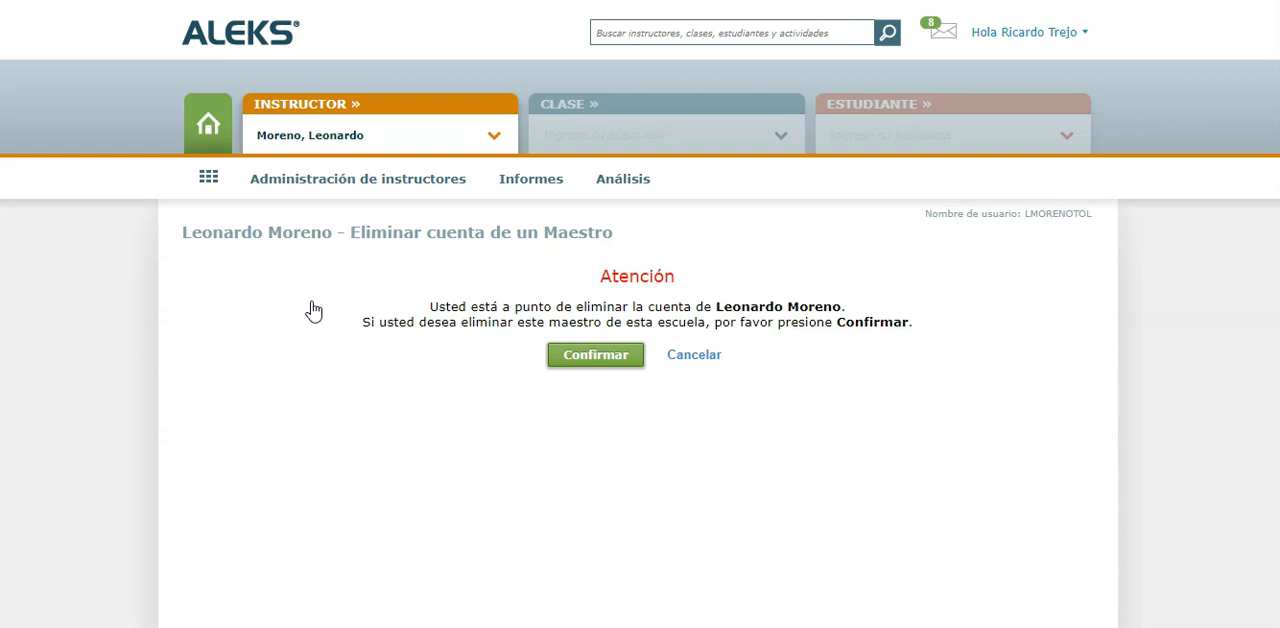
left_click(590, 356)
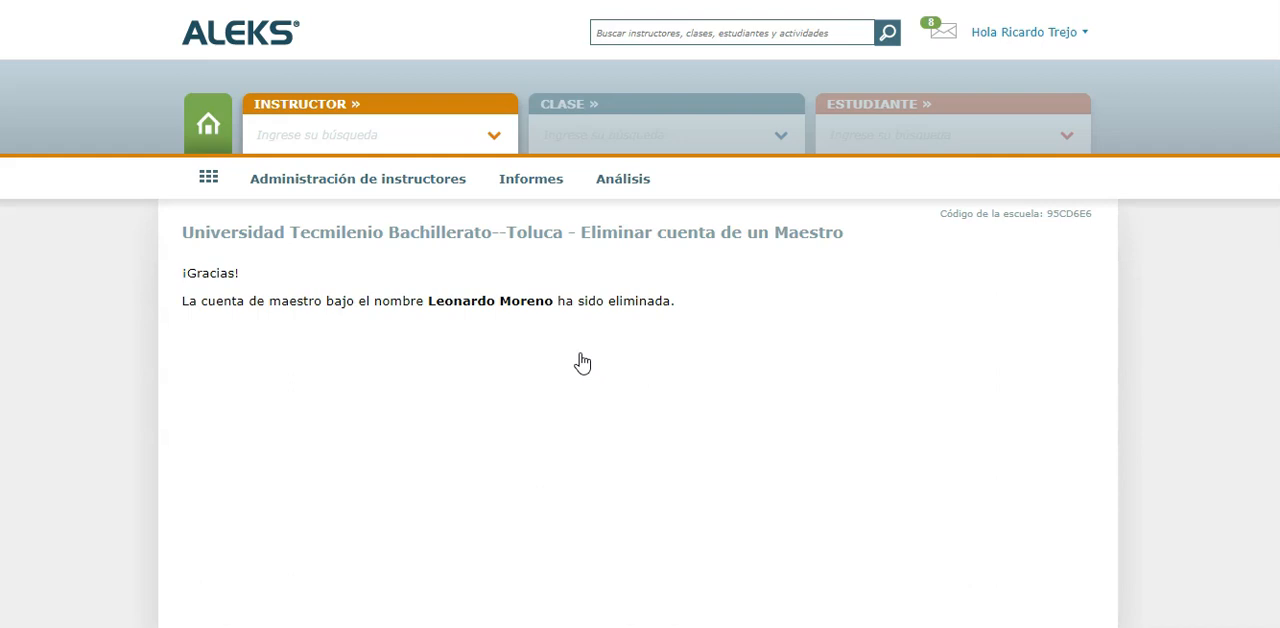
Open the institution's list of instructors
left_click(402, 179)
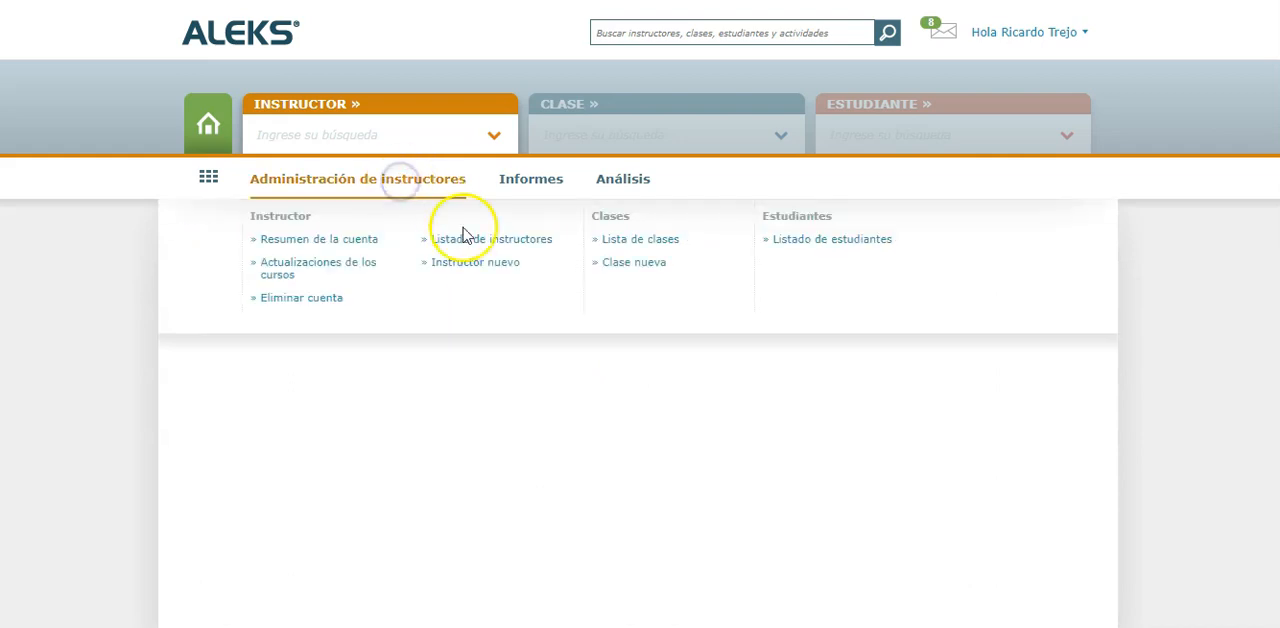
left_click(497, 245)
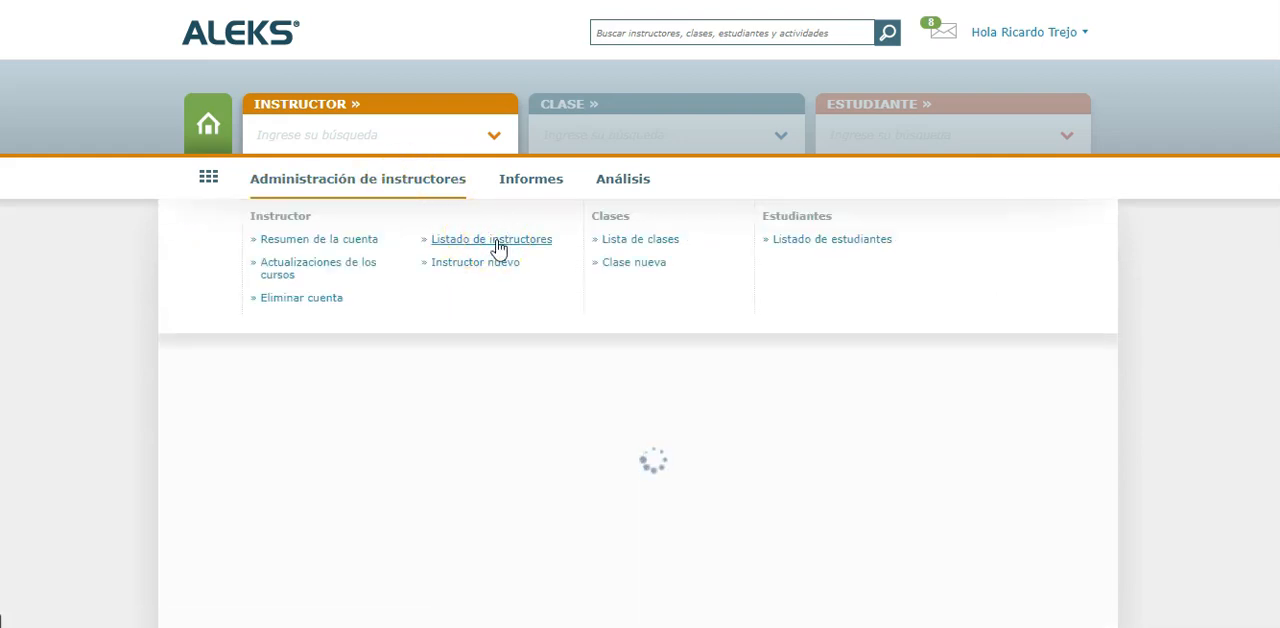
left_click(140, 366)
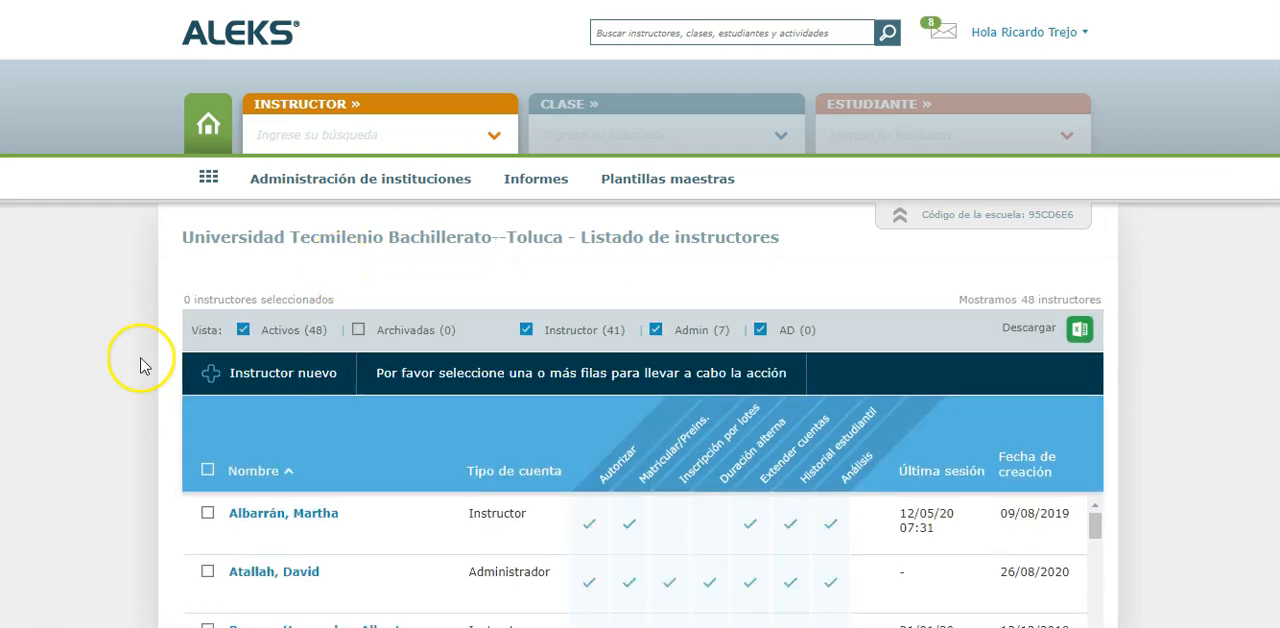
Browse the list of instructors and try the archived accounts filter, leaving only the active accounts in the view
scroll(140, 366, "down", 2)
scroll(300, 396, "down", 5)
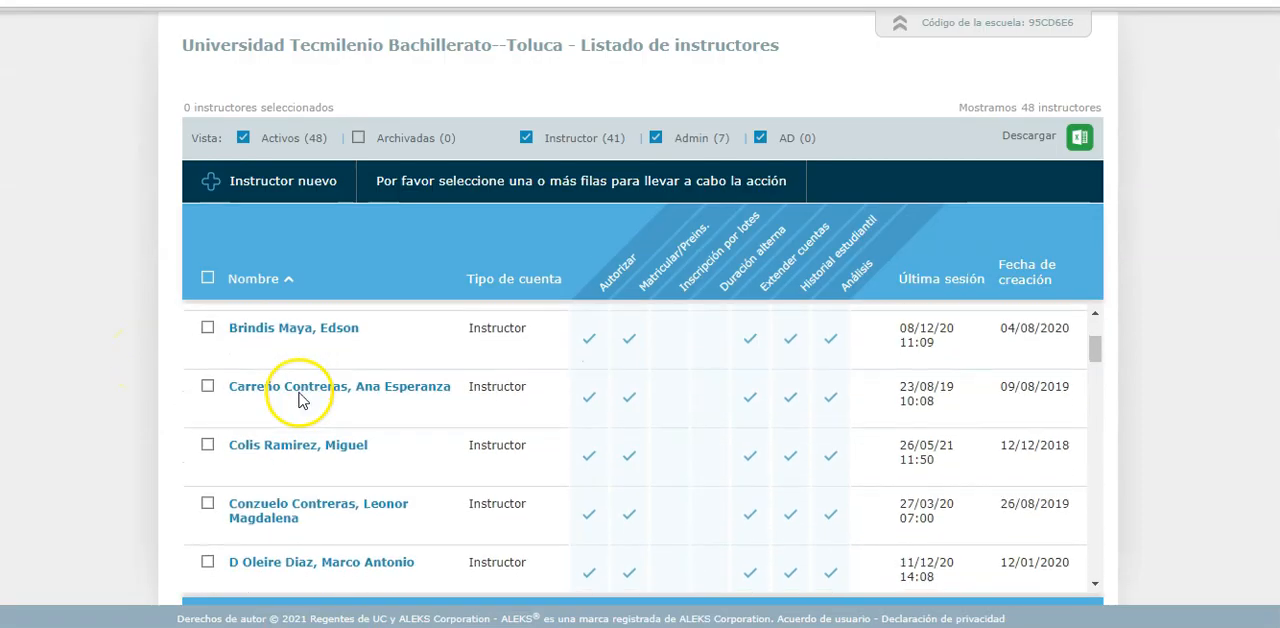
scroll(300, 398, "down", 5)
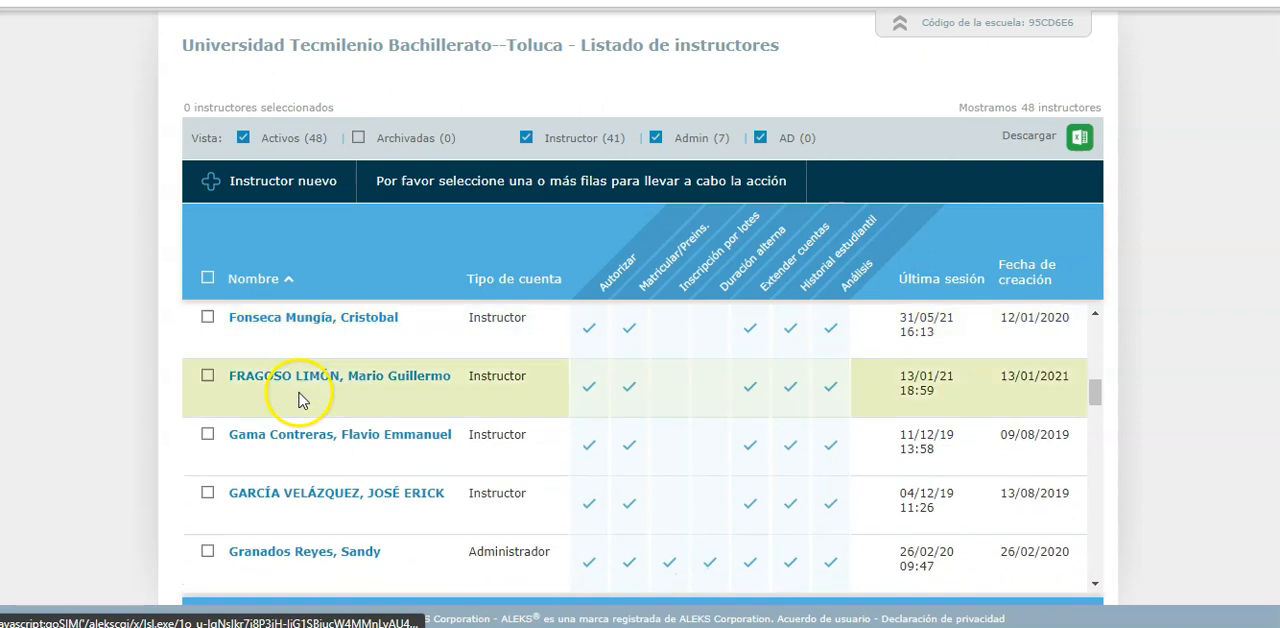
scroll(298, 398, "down", 5)
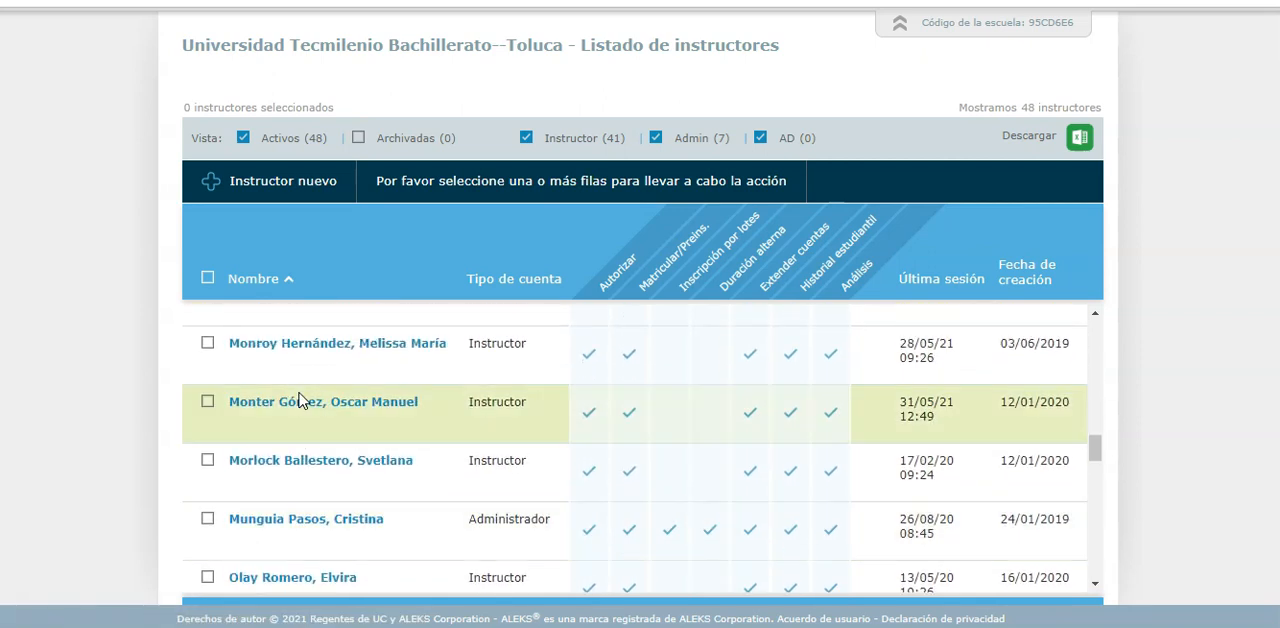
left_click(364, 143)
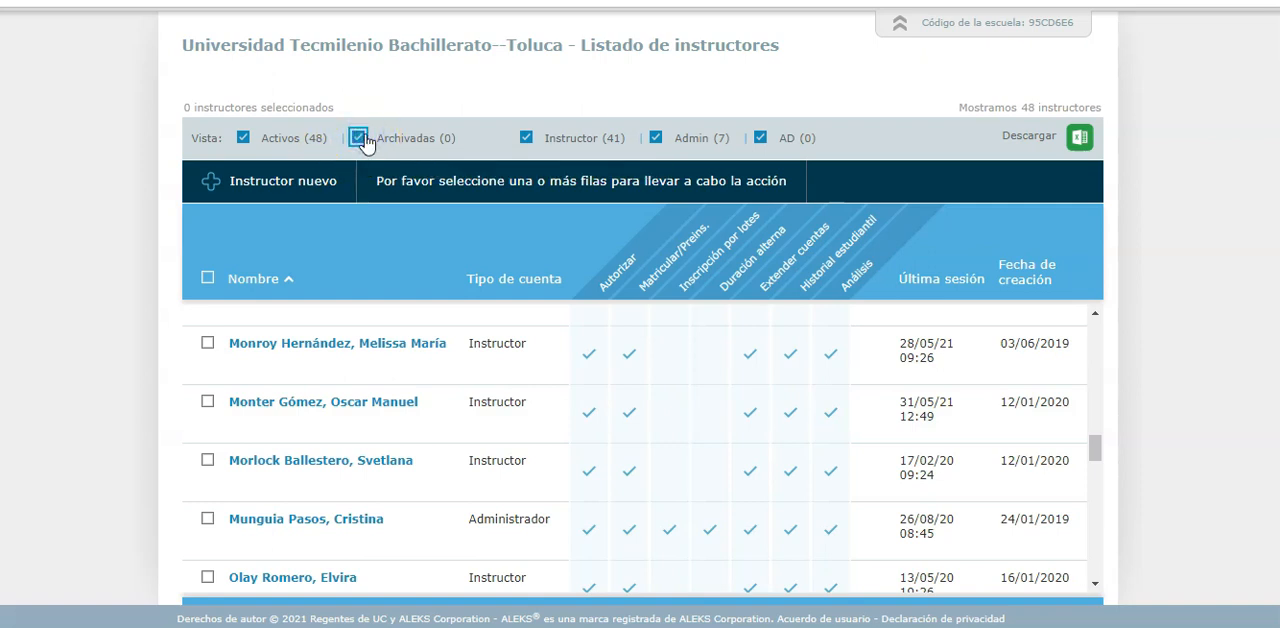
left_click(360, 139)
left_click(106, 315)
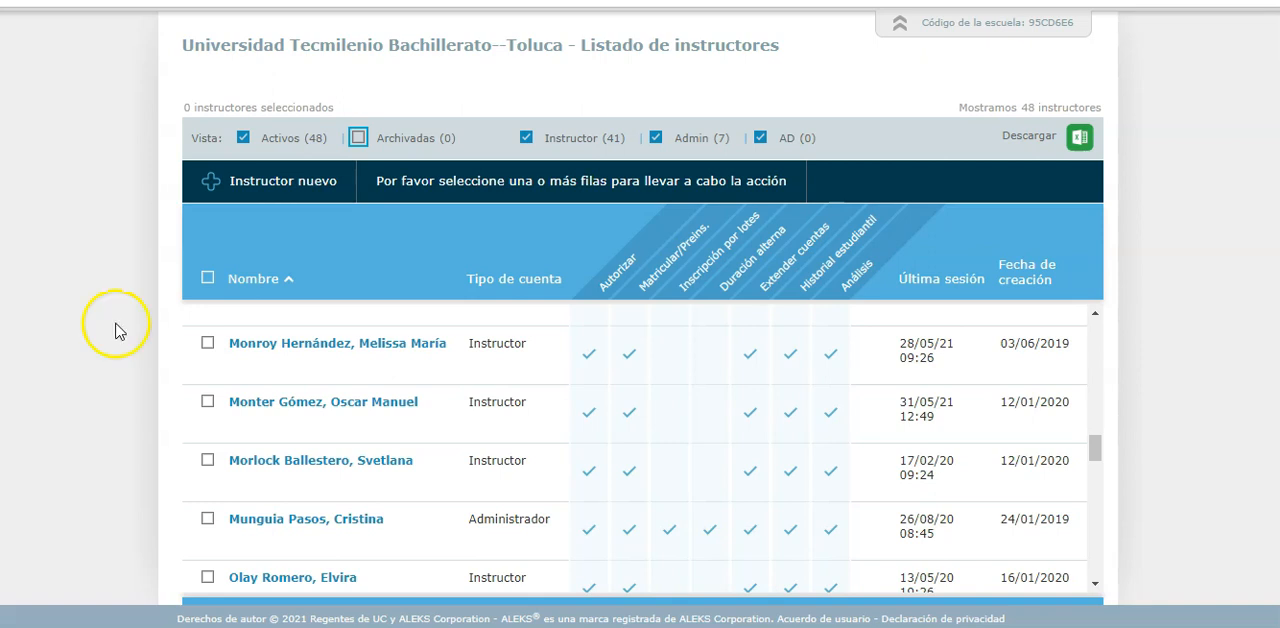
Select the test instructor created on 07/06/2021 in the list and show the additional actions available for the account
scroll(217, 452, "down", 3)
scroll(220, 455, "down", 2)
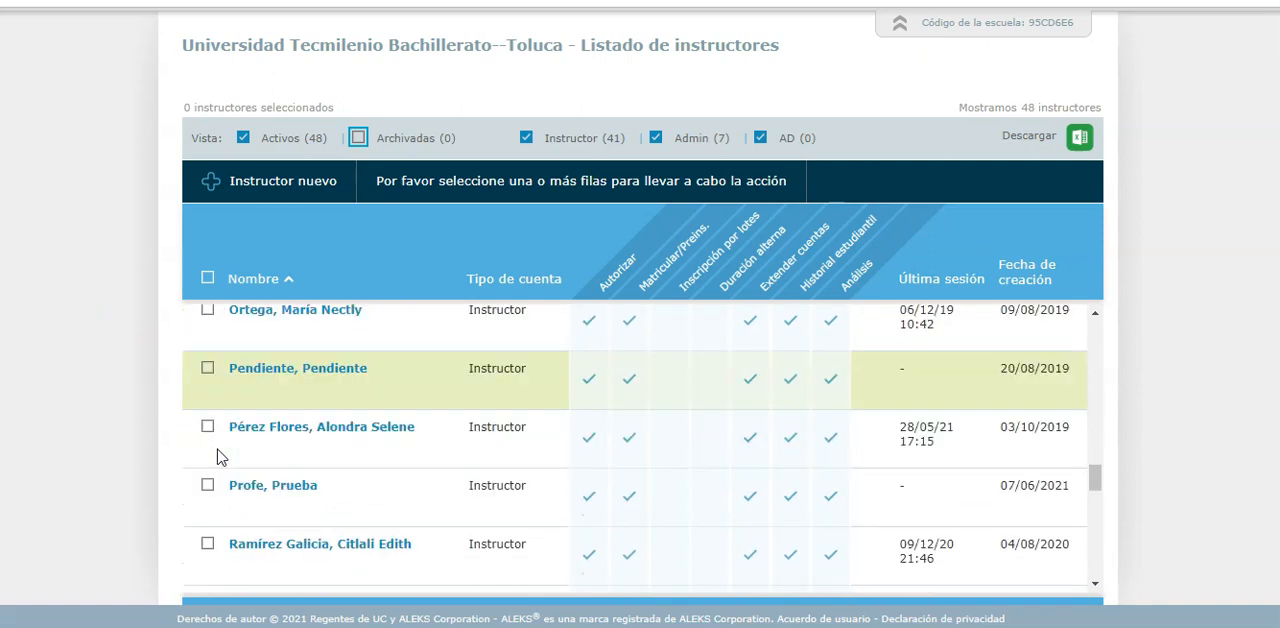
left_click(205, 474)
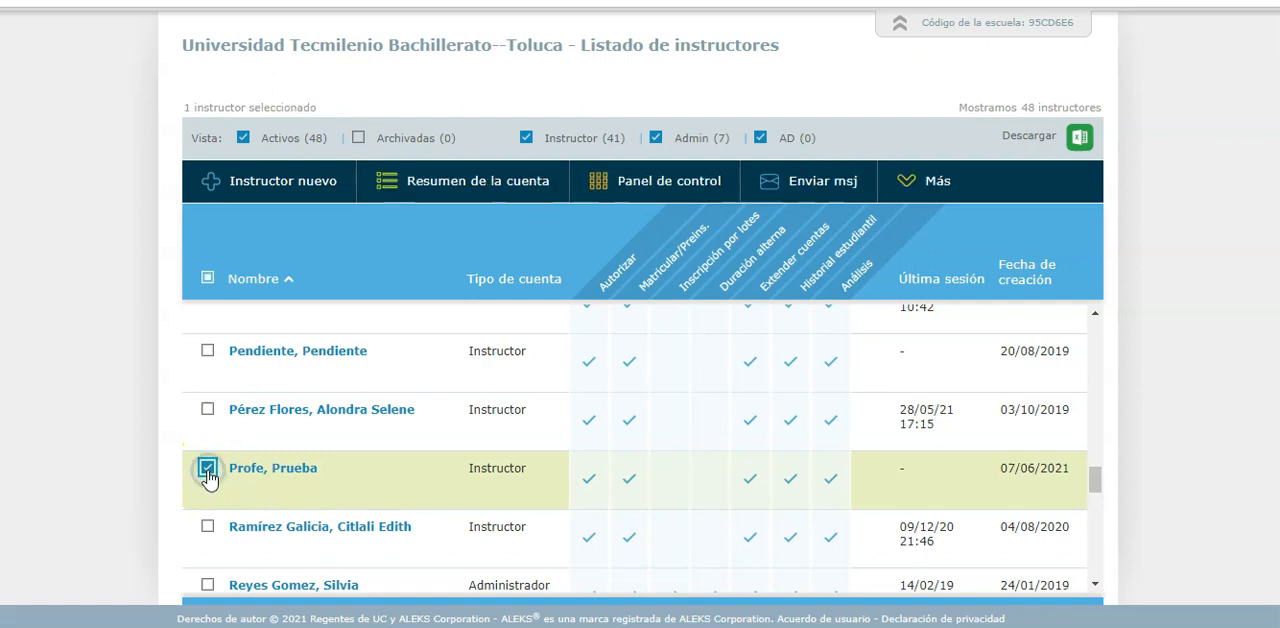
left_click(918, 190)
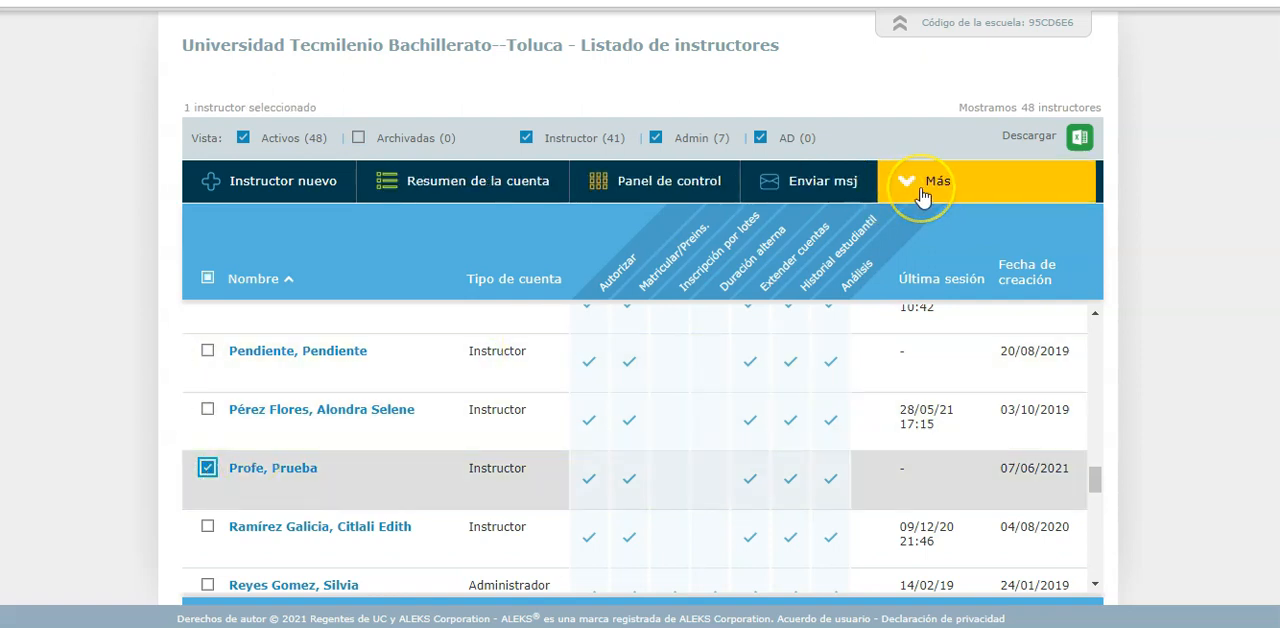
left_click(921, 194)
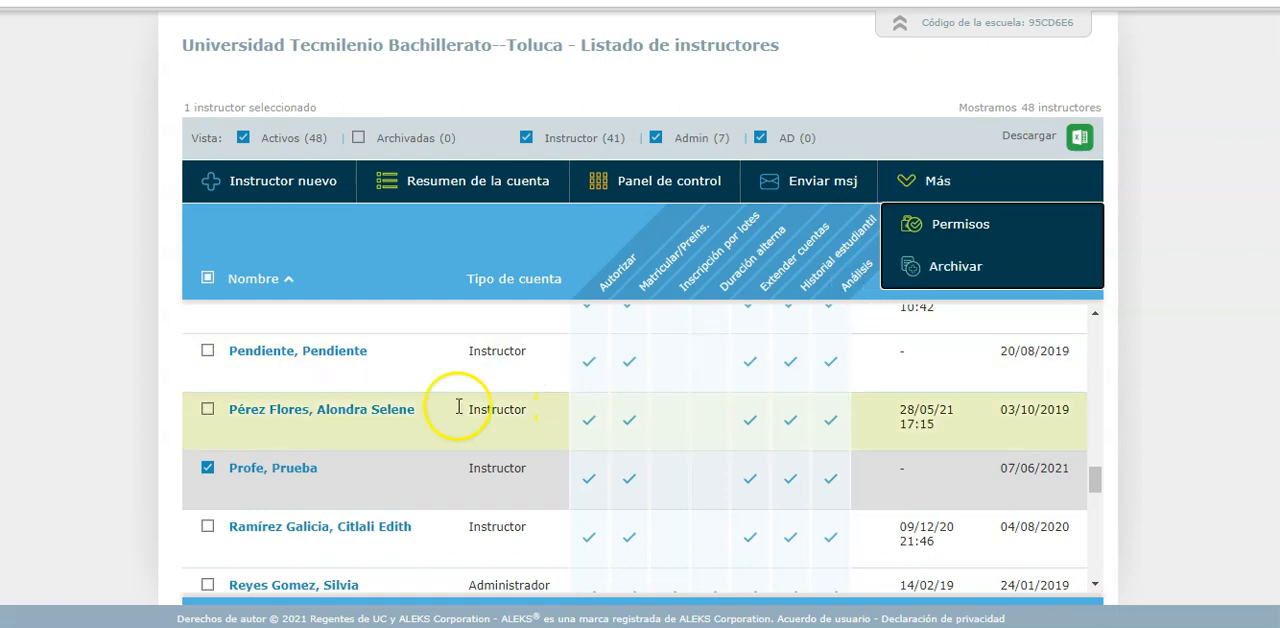
Open the test instructor's dashboard and go to the account summary to review its configuration
left_click(272, 469)
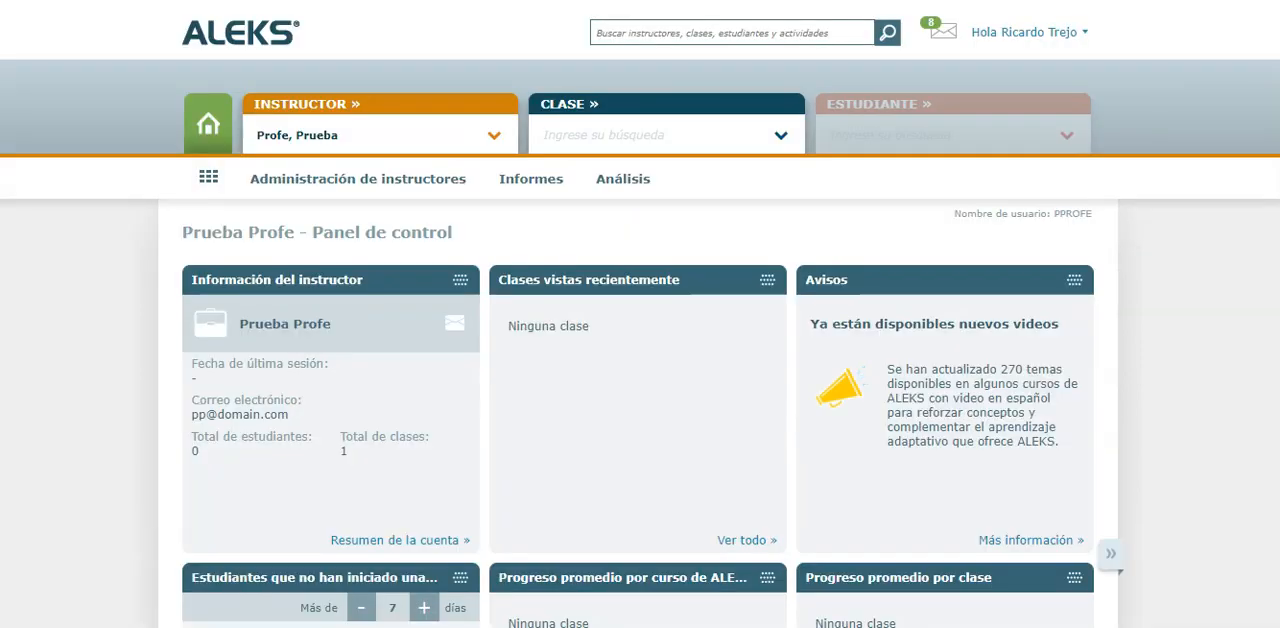
left_click(363, 543)
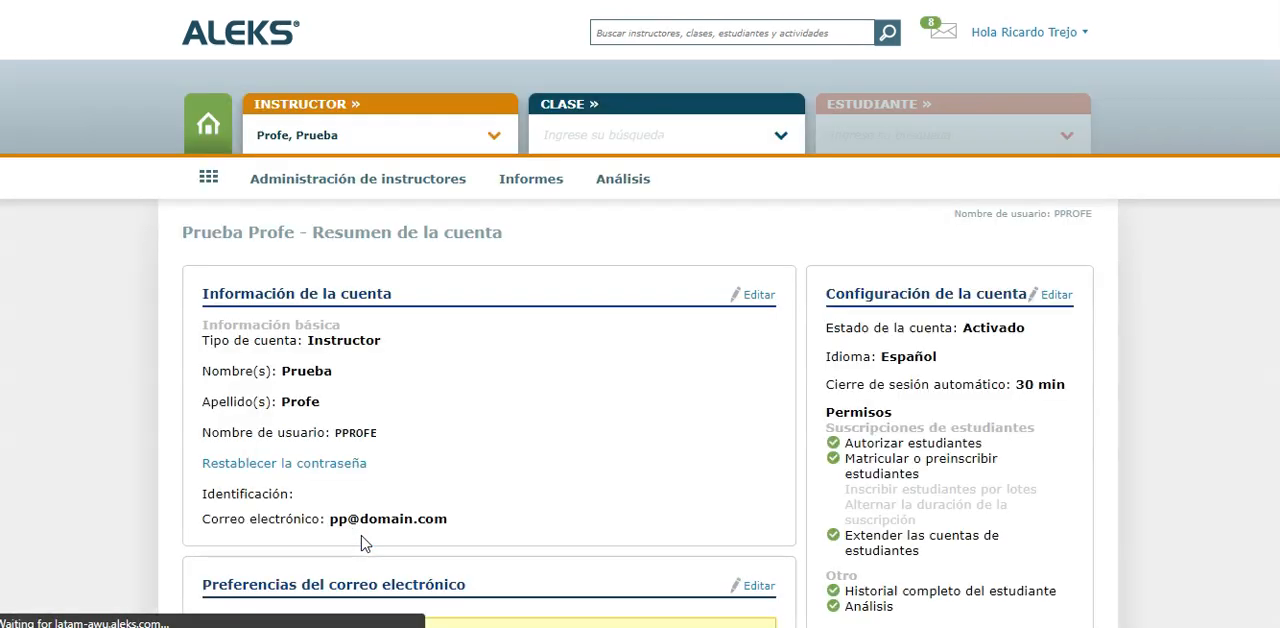
left_click(556, 340)
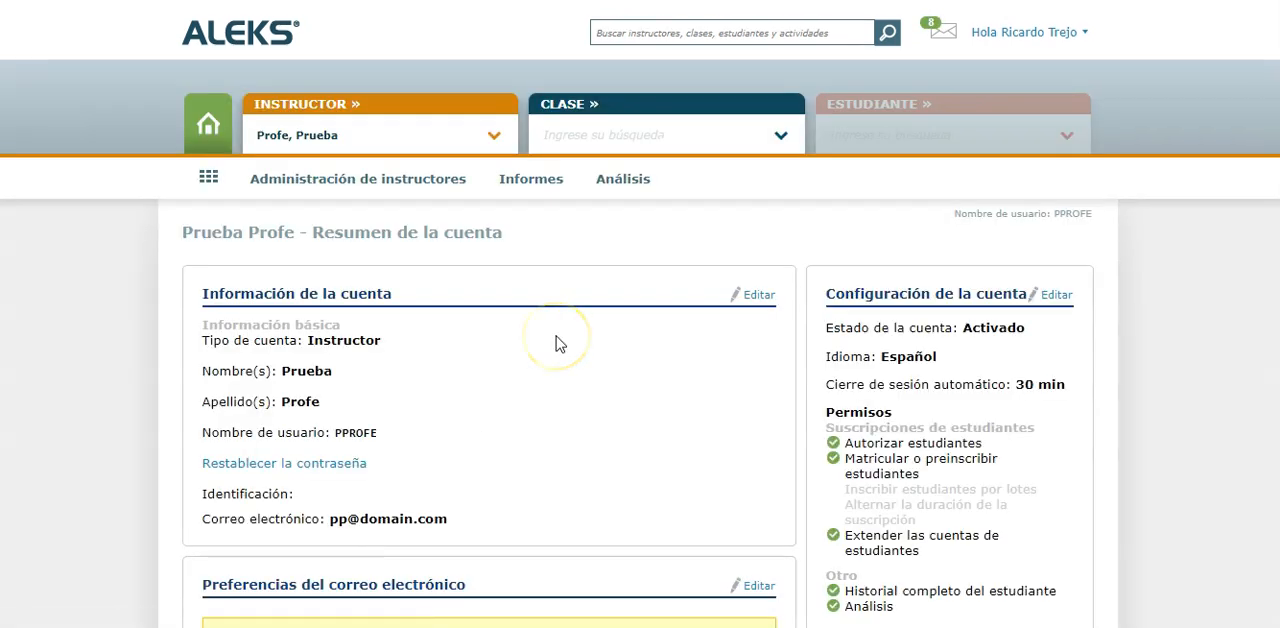
scroll(556, 340, "down", 1)
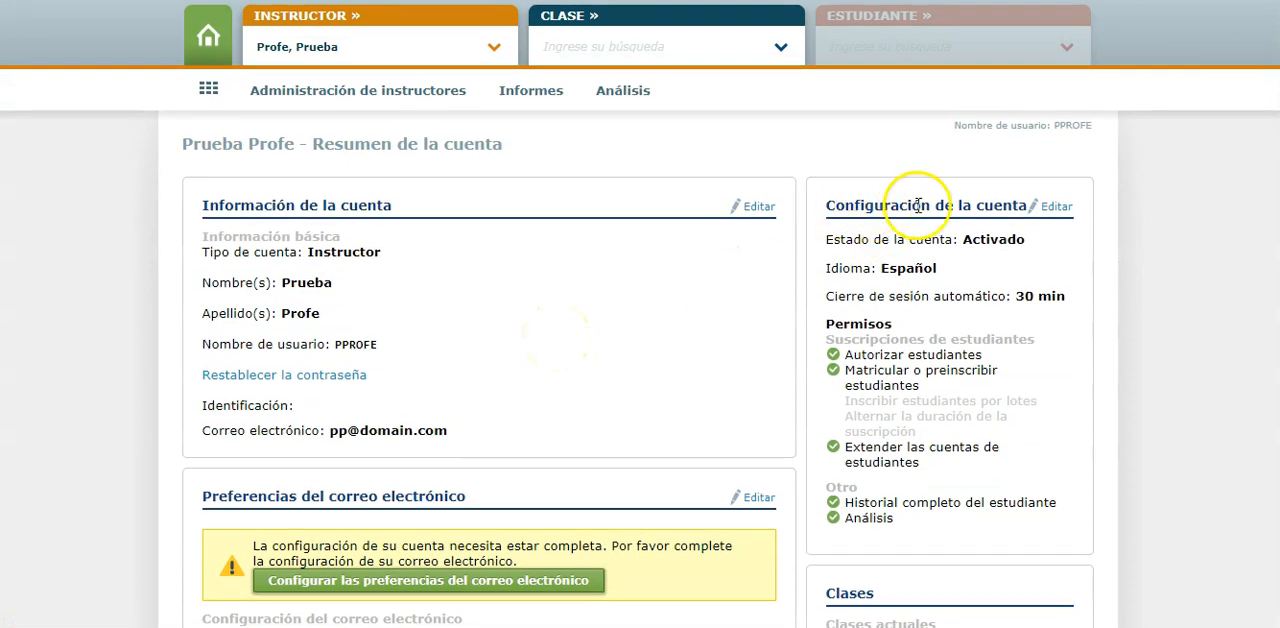
Edit the test instructor's account configuration, setting the status to Desactivado and marking it as Archivado
left_click(1052, 210)
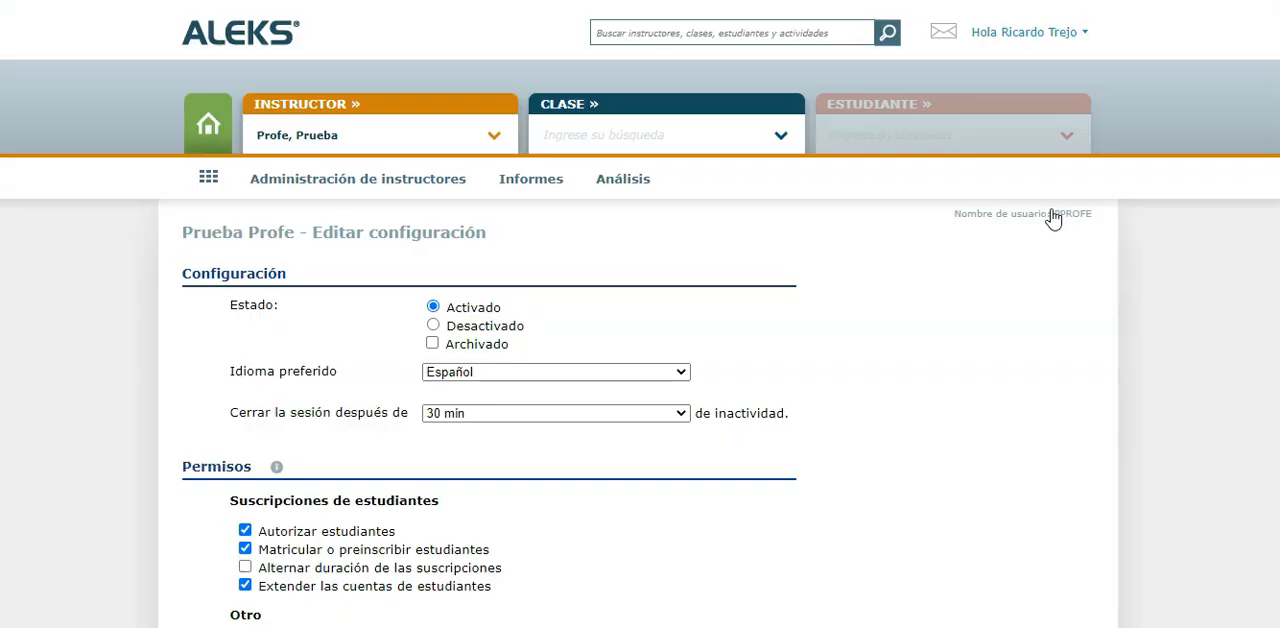
scroll(472, 278, "down", 1)
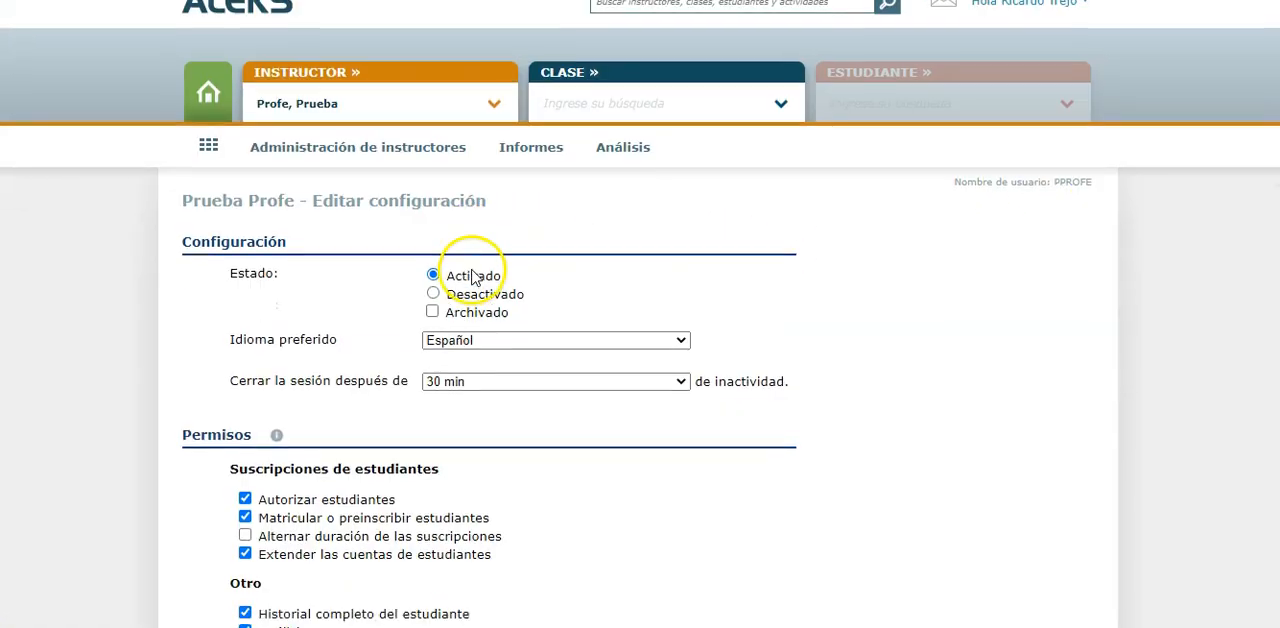
left_click(437, 298)
left_click(432, 313)
left_click(172, 316)
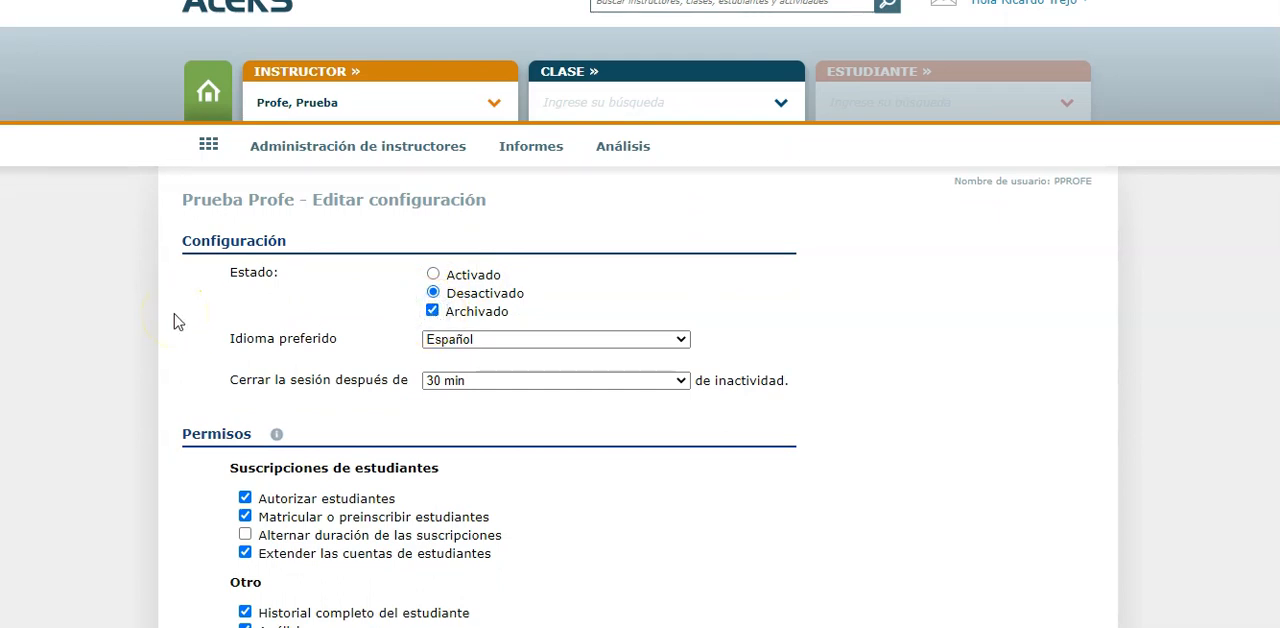
Look through the full list of instructors in the instructor selector without choosing another one
left_click(330, 152)
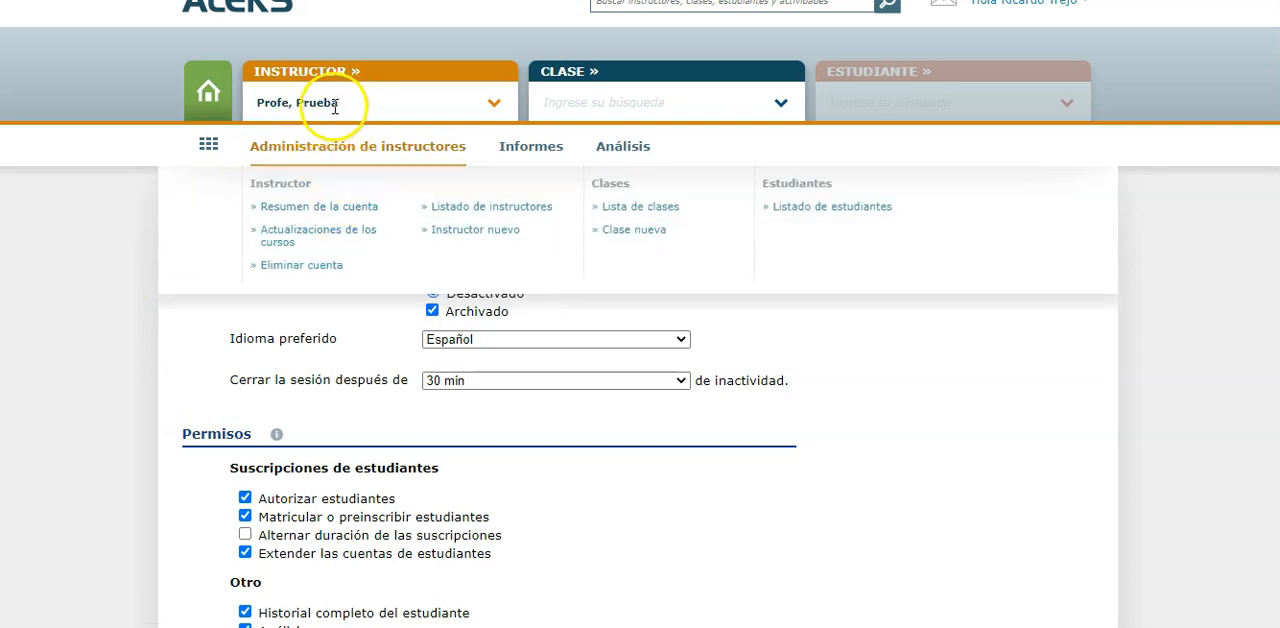
left_click(494, 105)
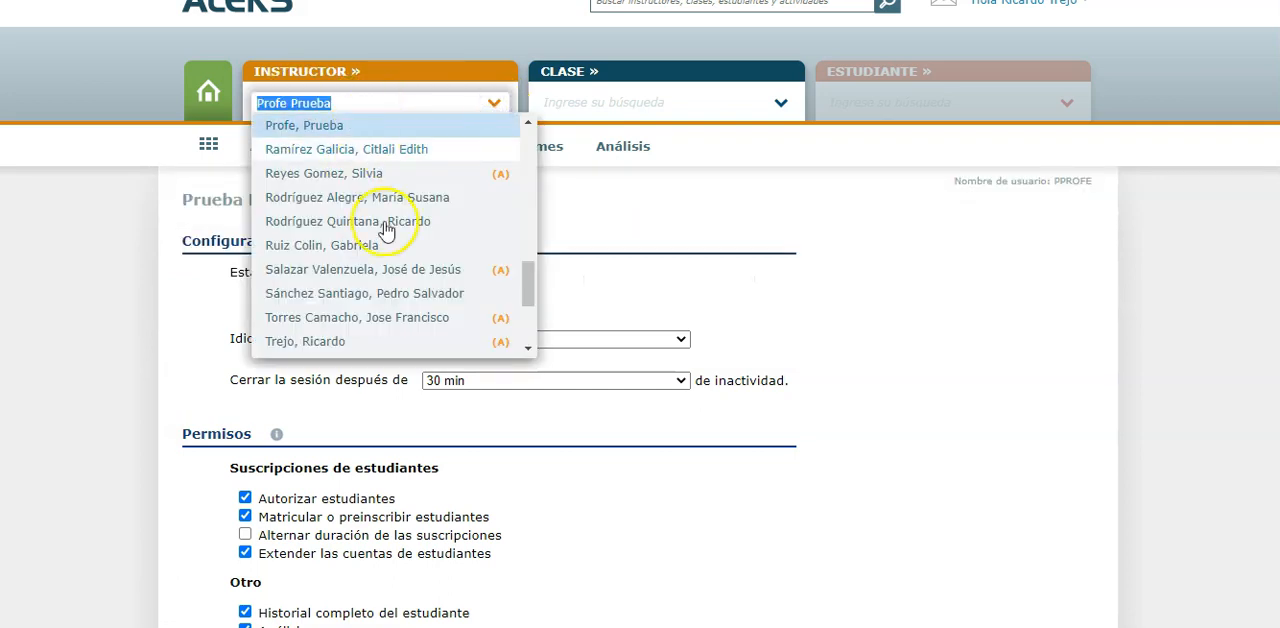
scroll(390, 262, "down", 3)
scroll(390, 262, "up", 10)
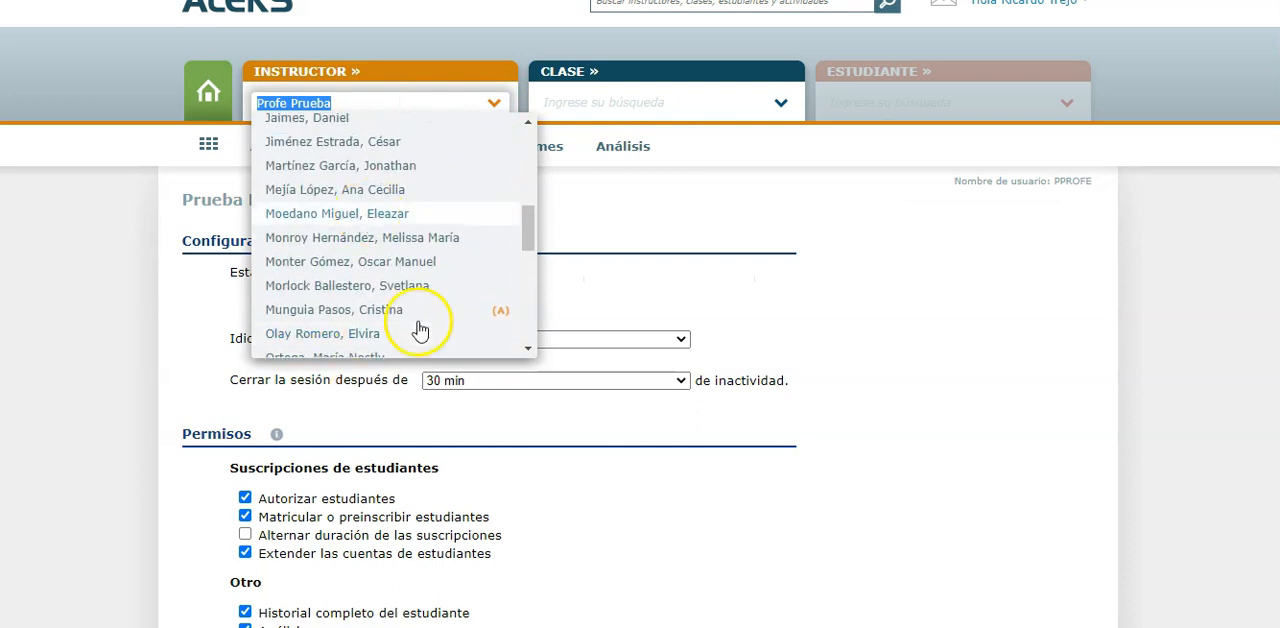
scroll(392, 205, "up", 5)
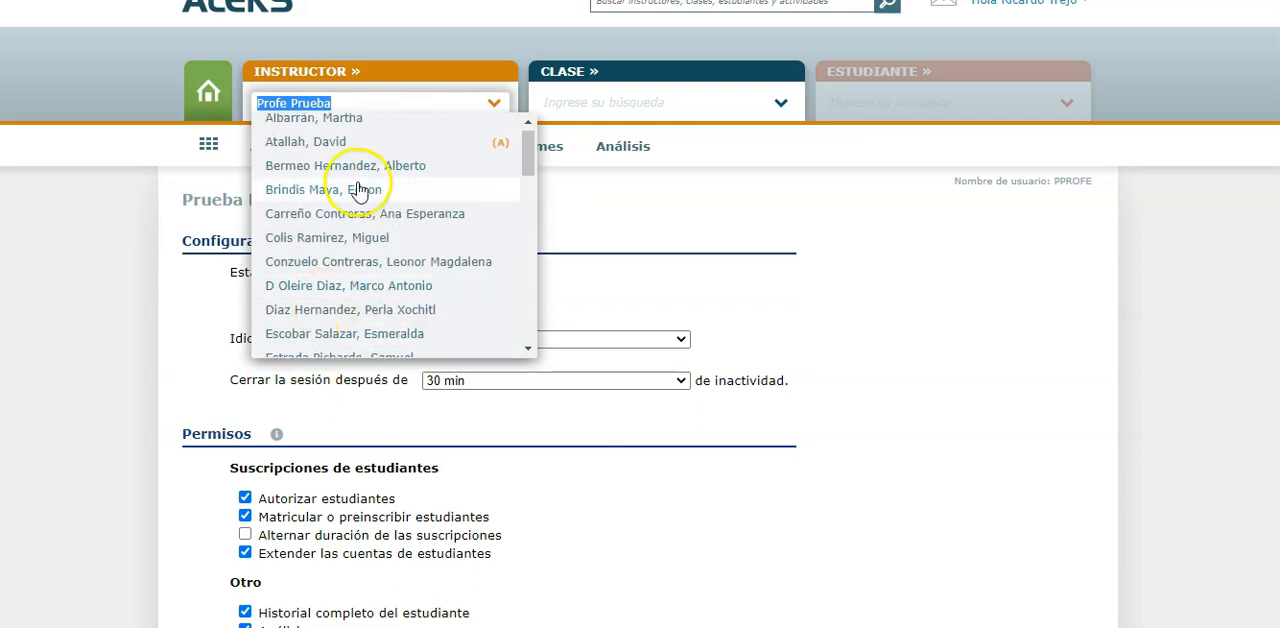
scroll(340, 230, "down", 15)
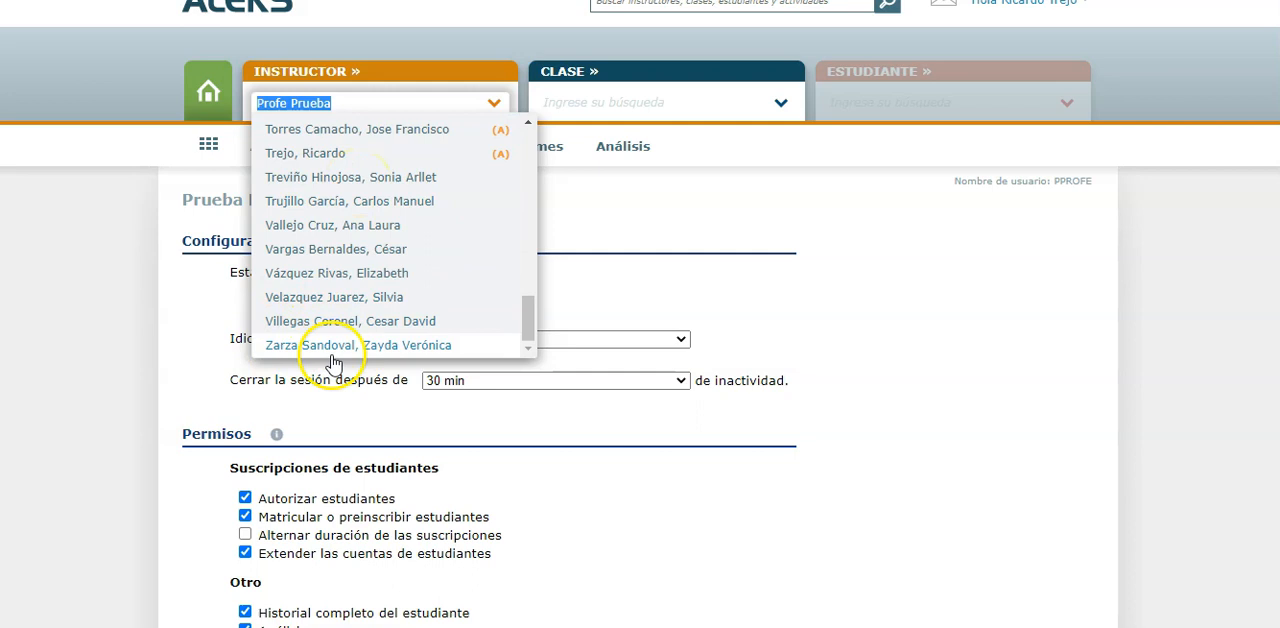
left_click(150, 296)
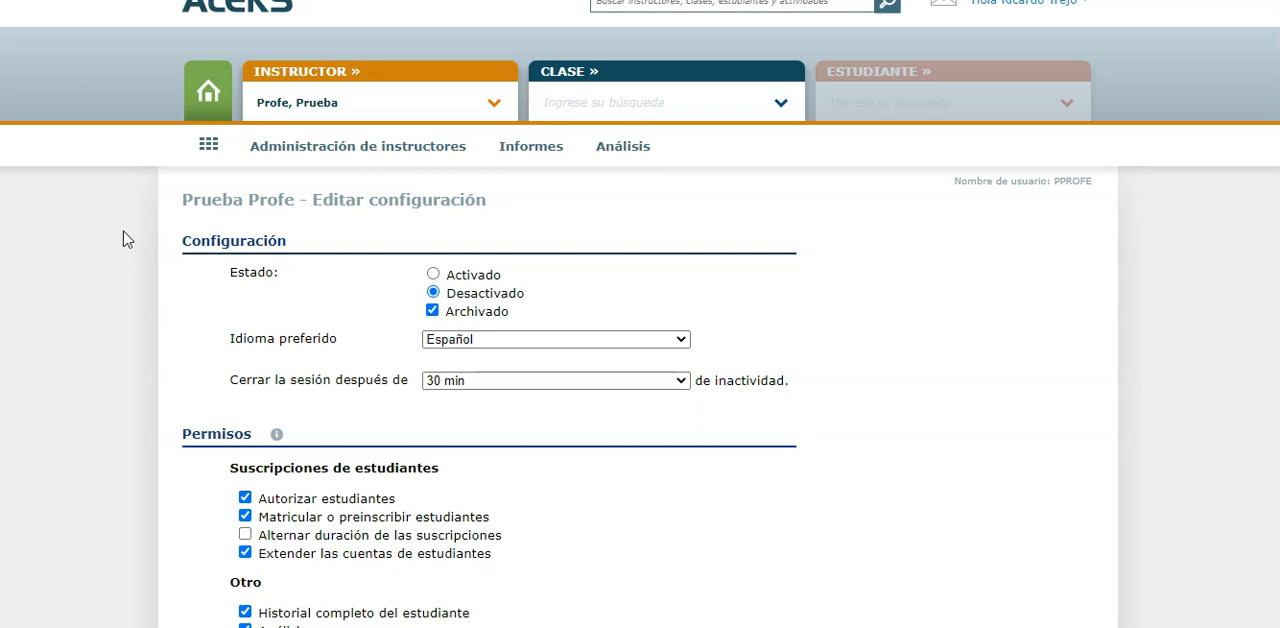
Save the test instructor's configuration and check the Archivado group in the instructor selector
scroll(120, 414, "down", 3)
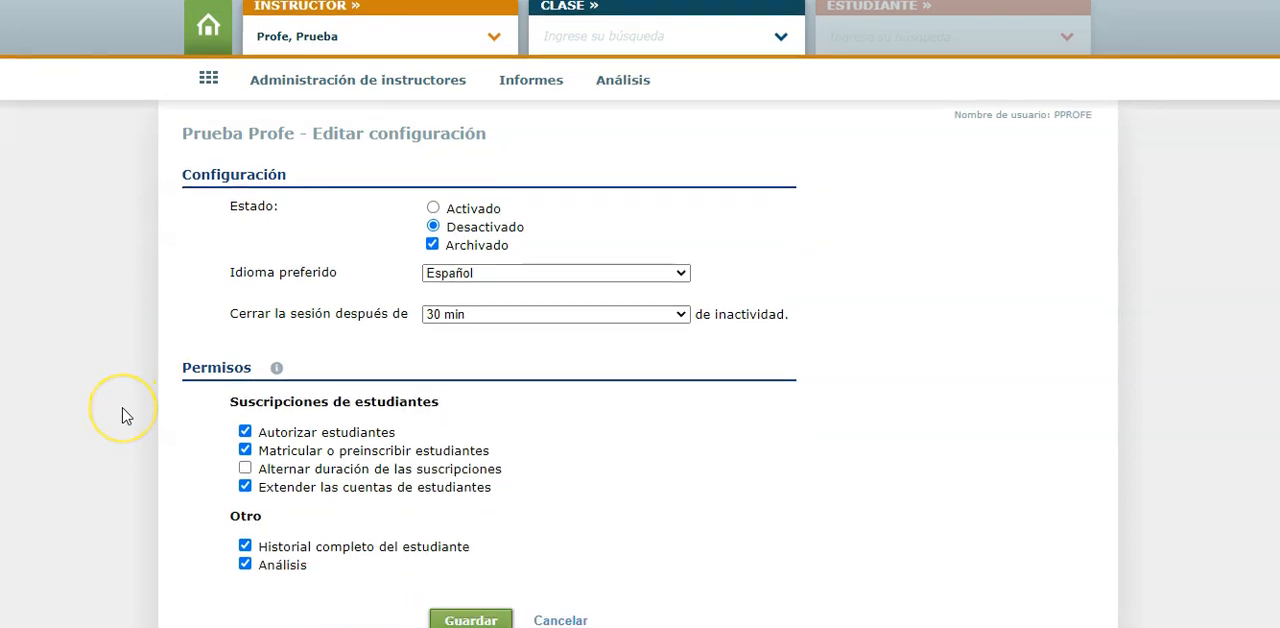
left_click(490, 556)
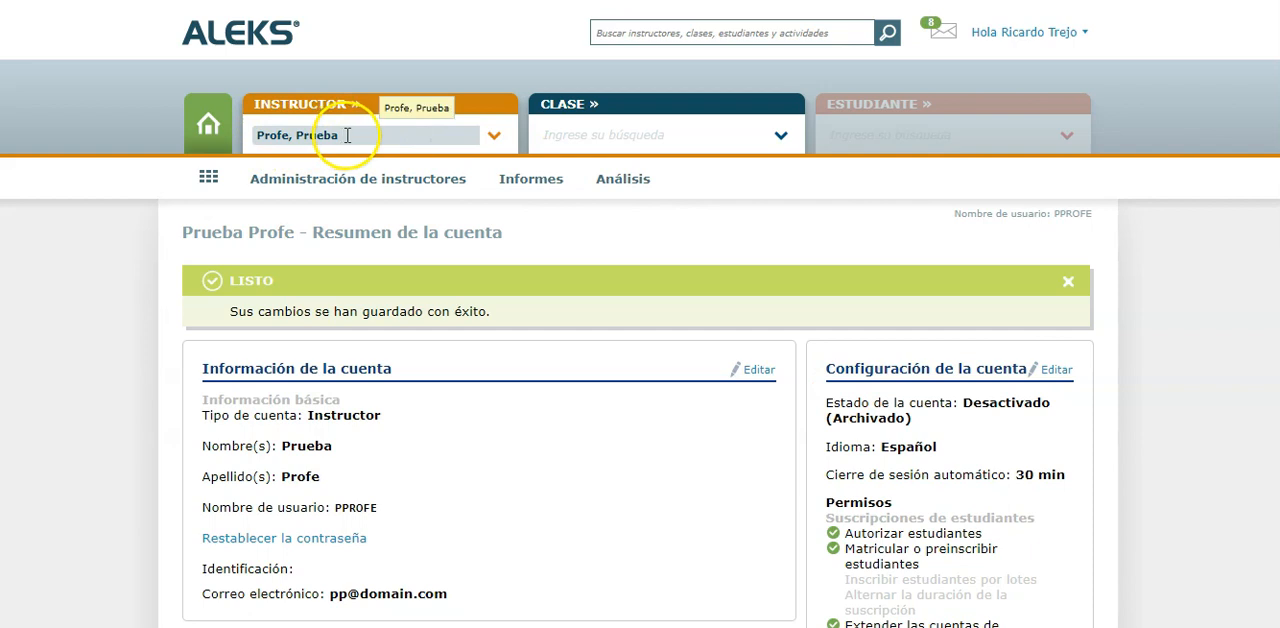
left_click(493, 135)
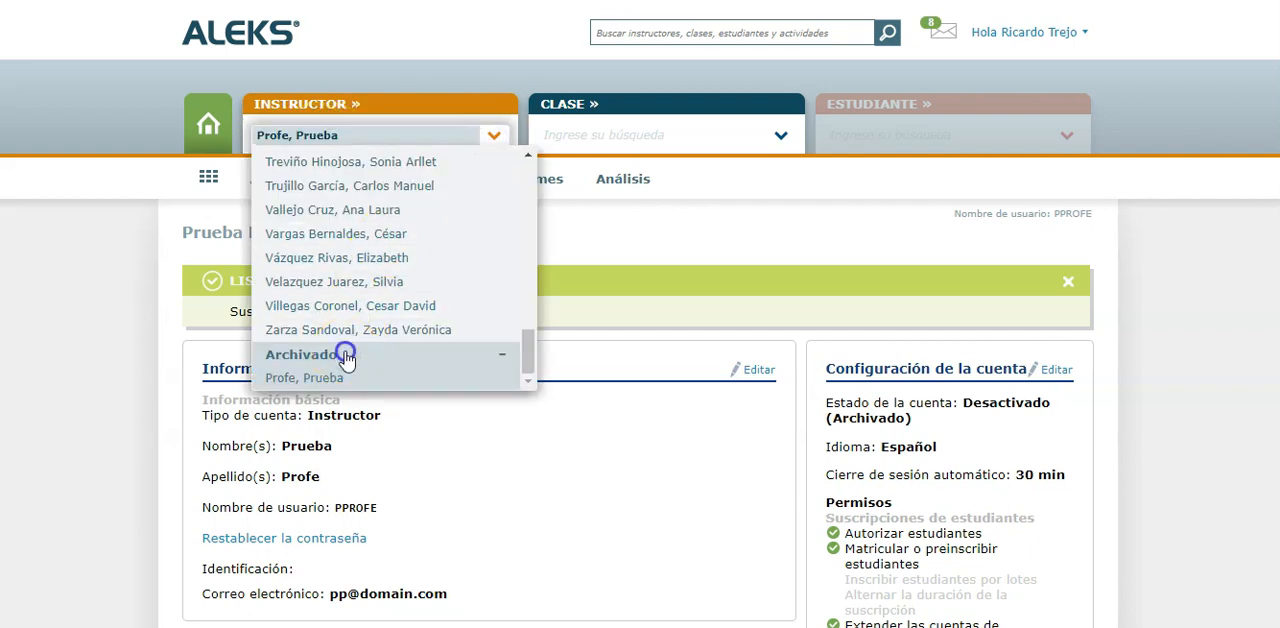
scroll(347, 360, "up", 1)
scroll(343, 206, "up", 10)
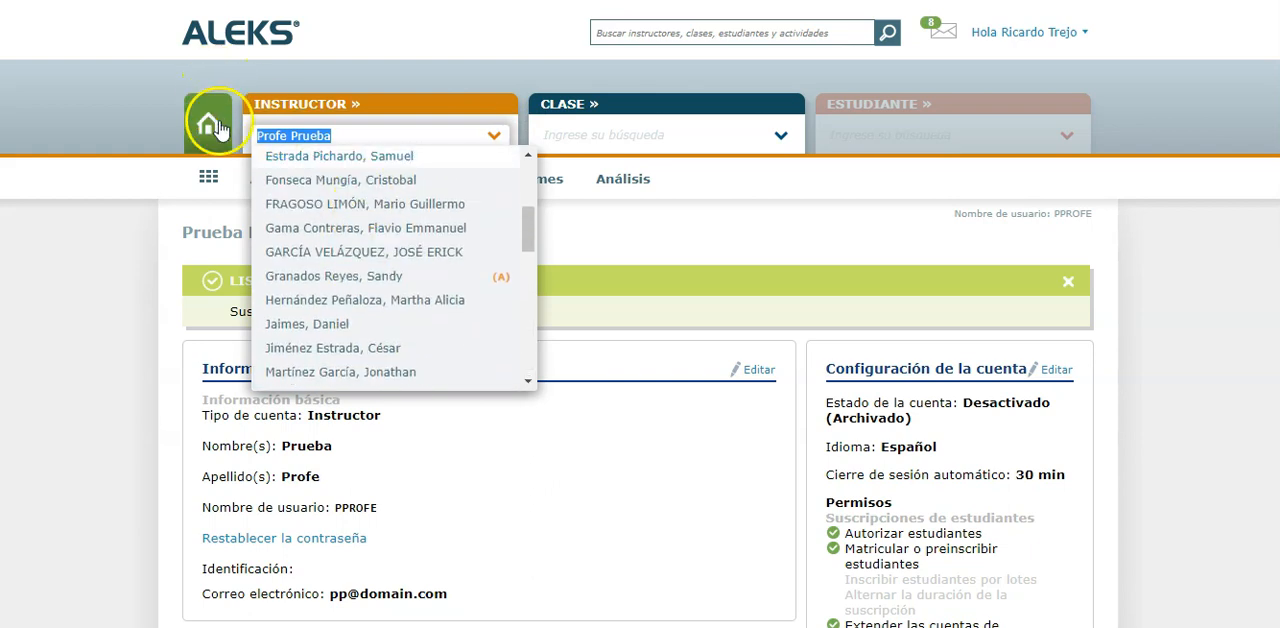
Return to the institution's dashboard and open the archived test instructor from the Archivado group of the instructor selector
left_click(222, 140)
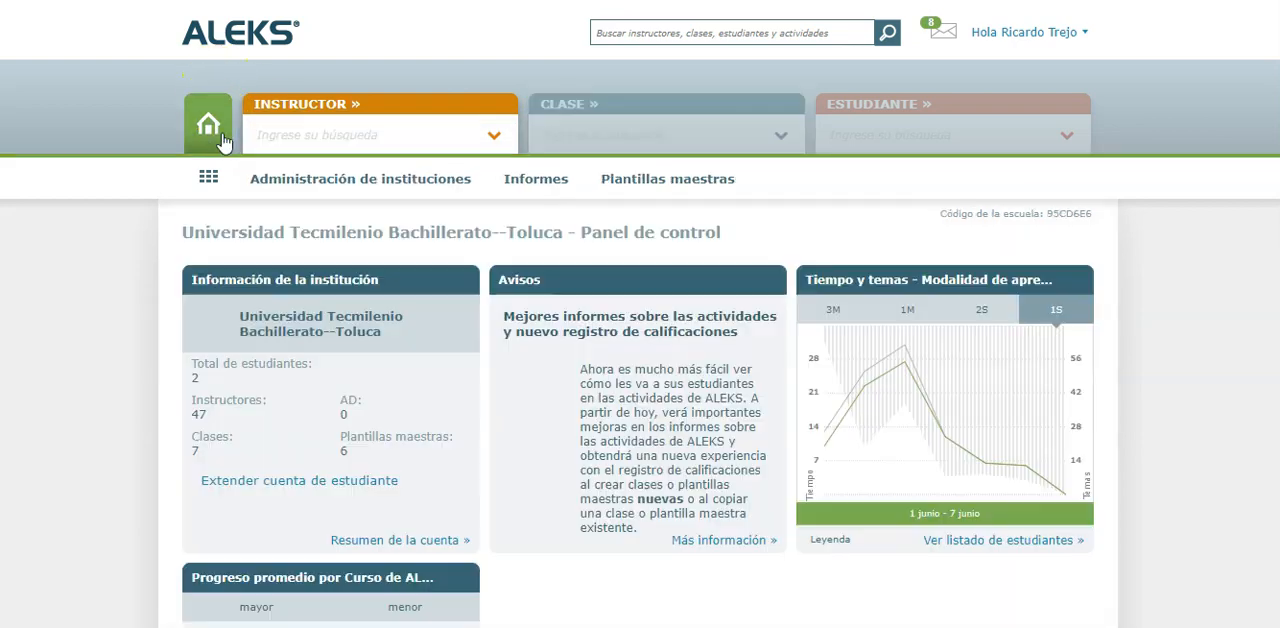
left_click(494, 135)
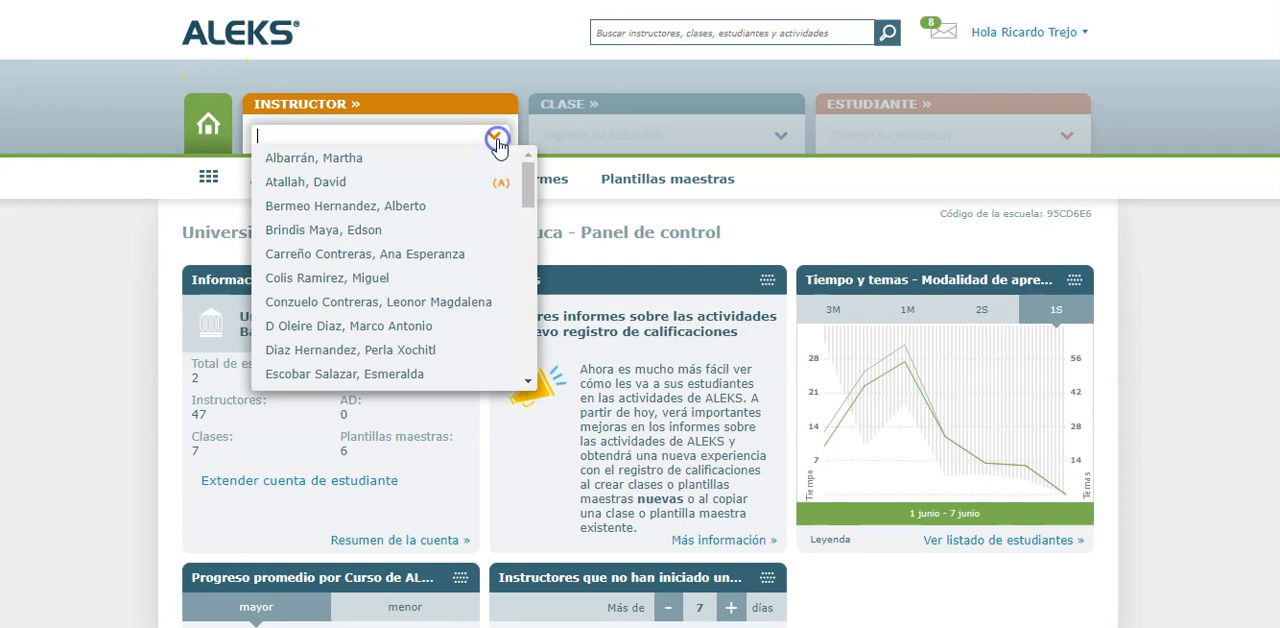
scroll(403, 263, "down", 10)
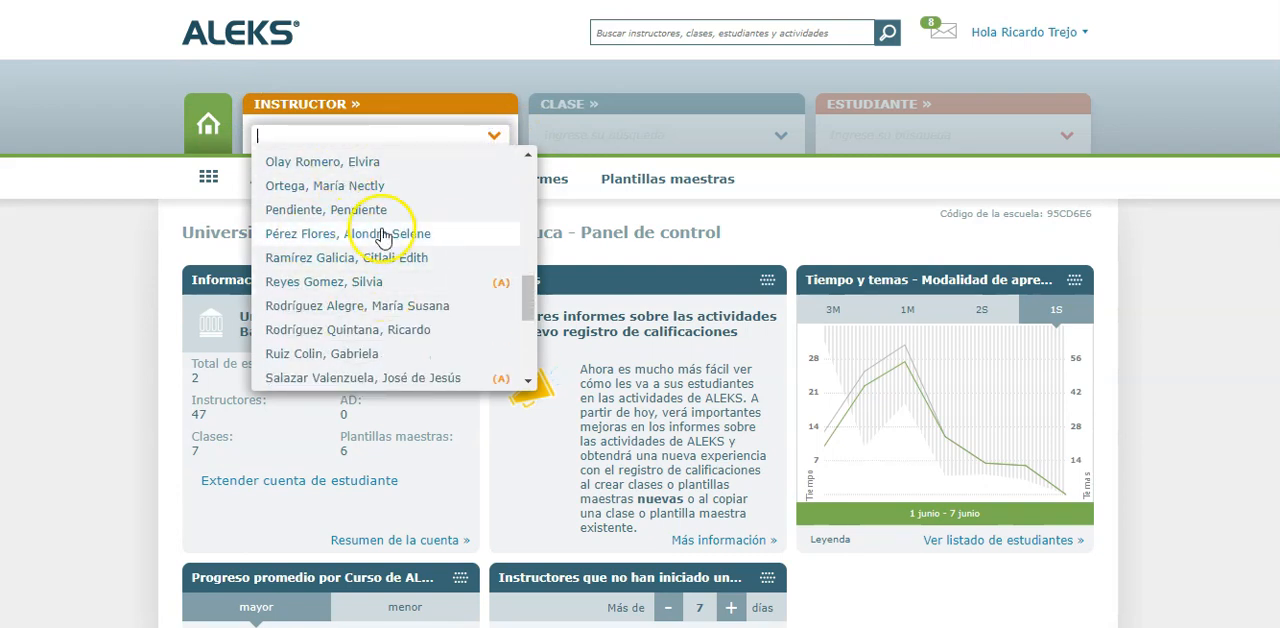
scroll(363, 233, "down", 5)
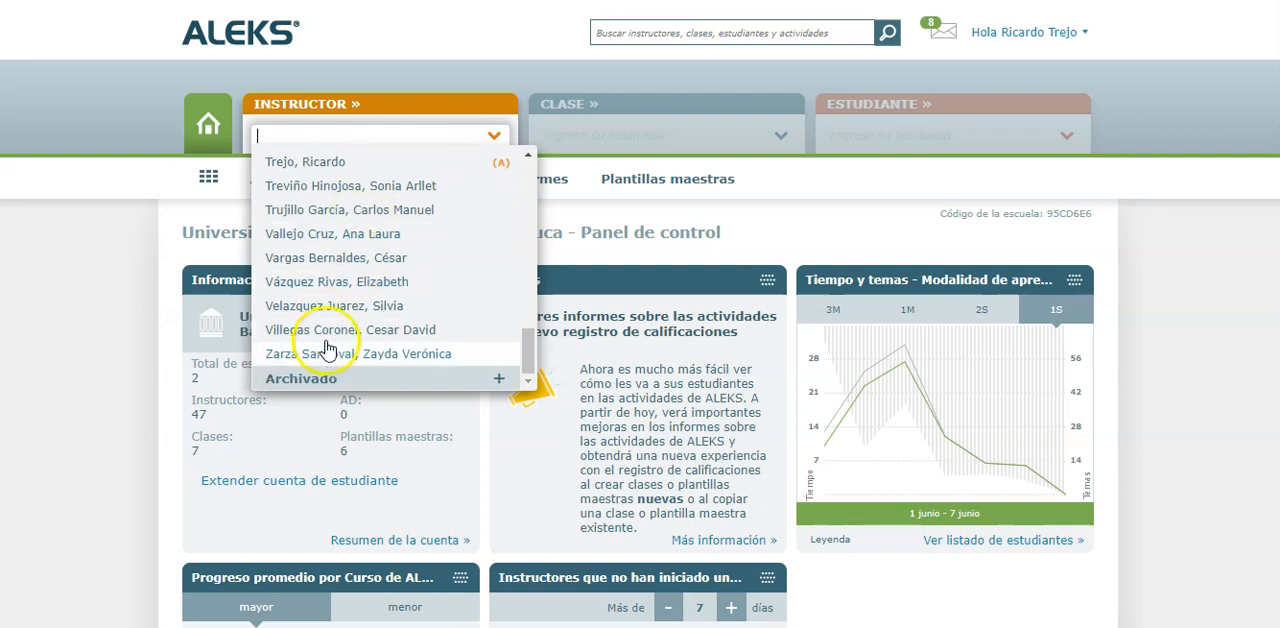
left_click(318, 381)
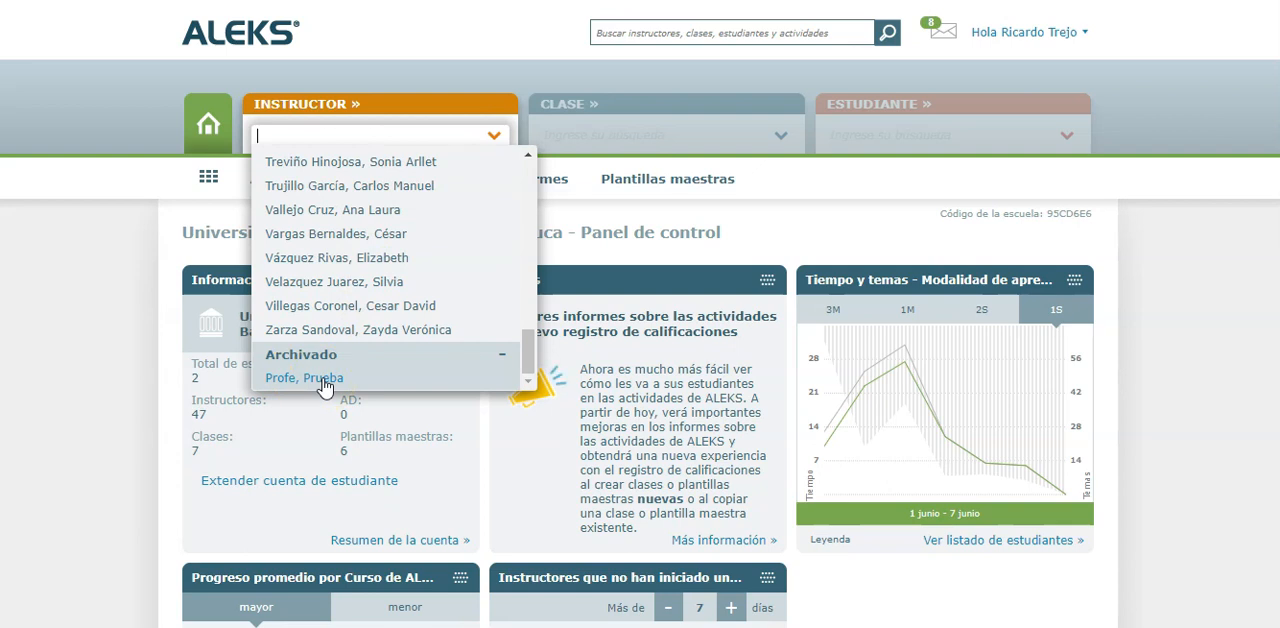
left_click(323, 382)
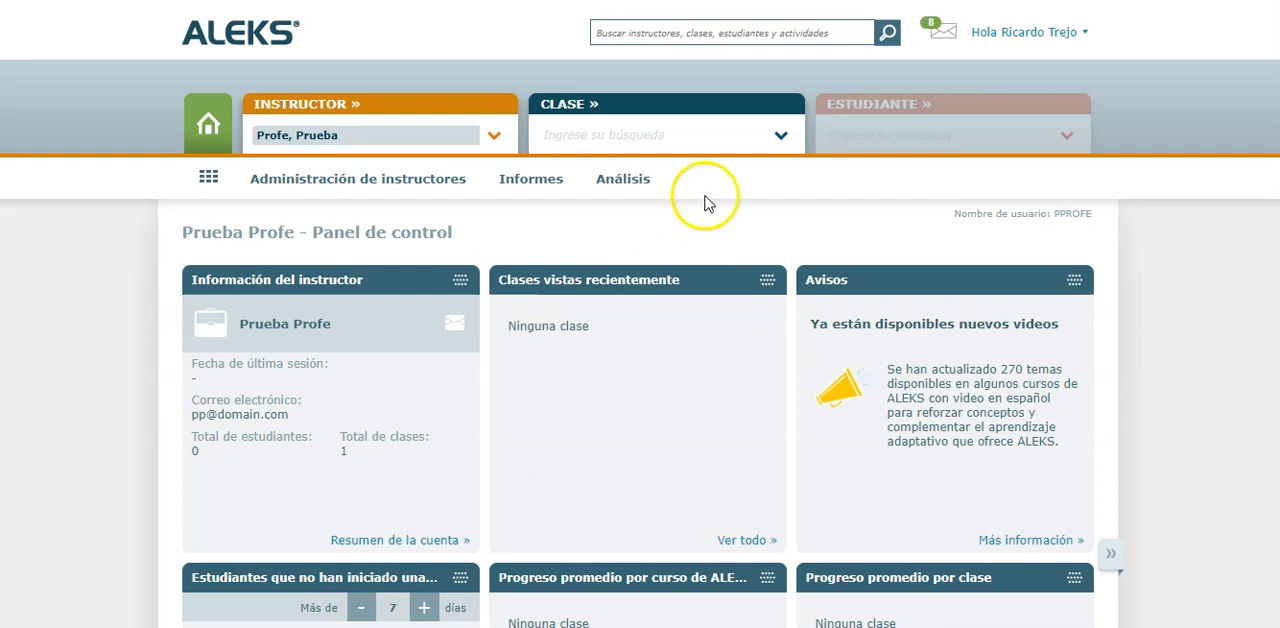
Check the classes assigned to the archived test instructor and return to the institution's dashboard
left_click(779, 137)
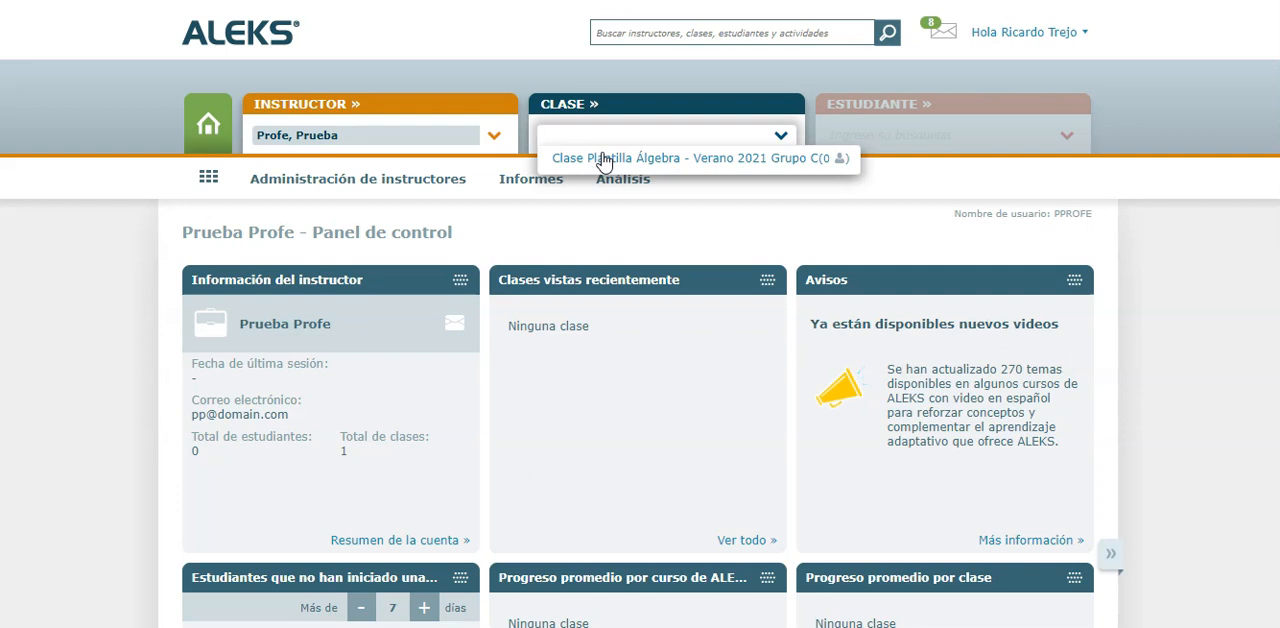
left_click(207, 123)
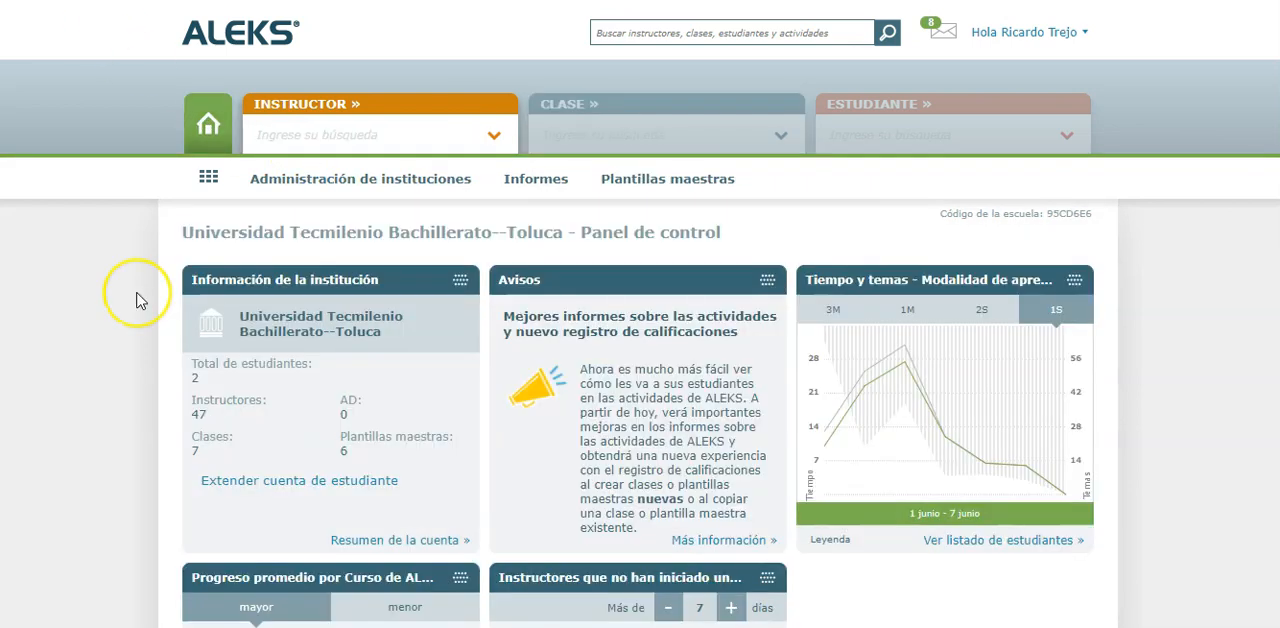